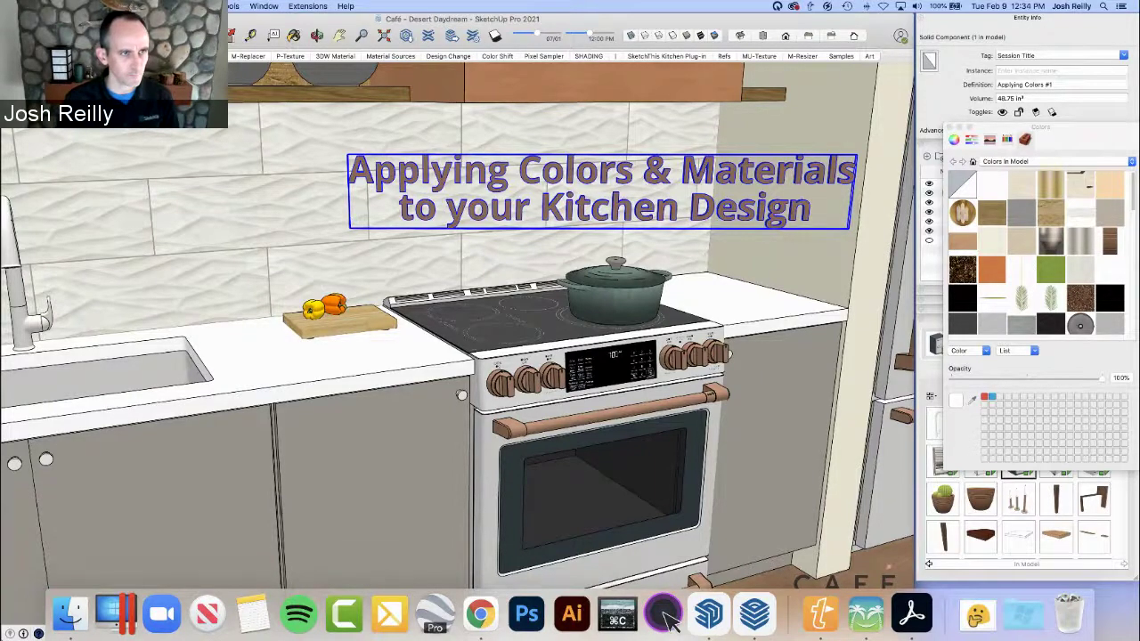
# Advance to the full kitchen scene and look over the featured models and brands in the 3D Warehouse window
pyautogui.press('pagedown')
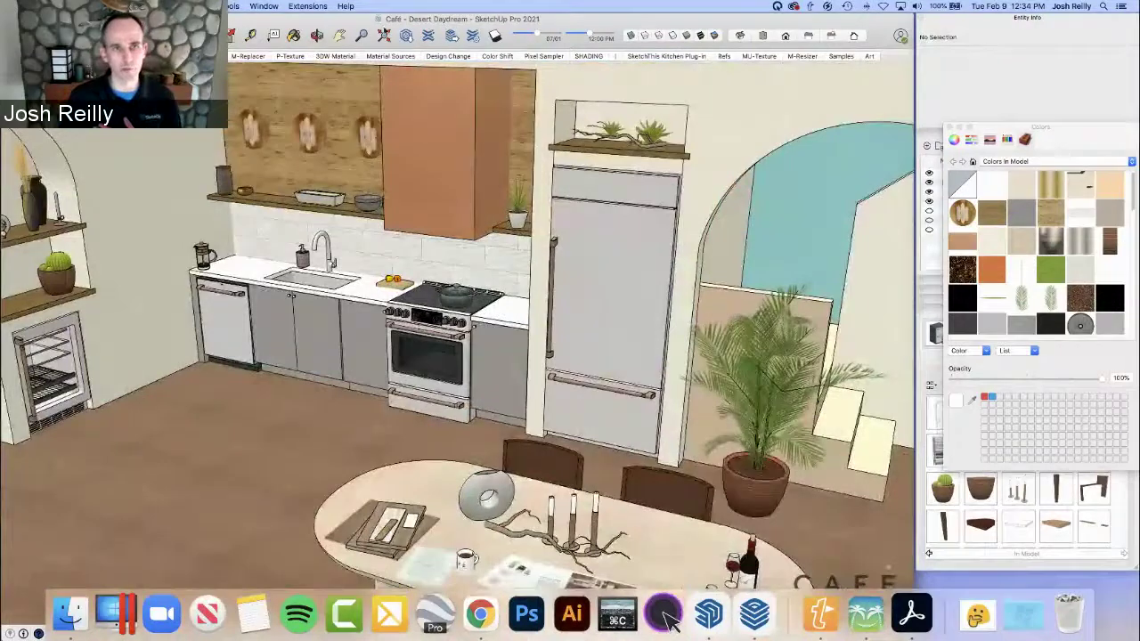
pyautogui.click(407, 37)
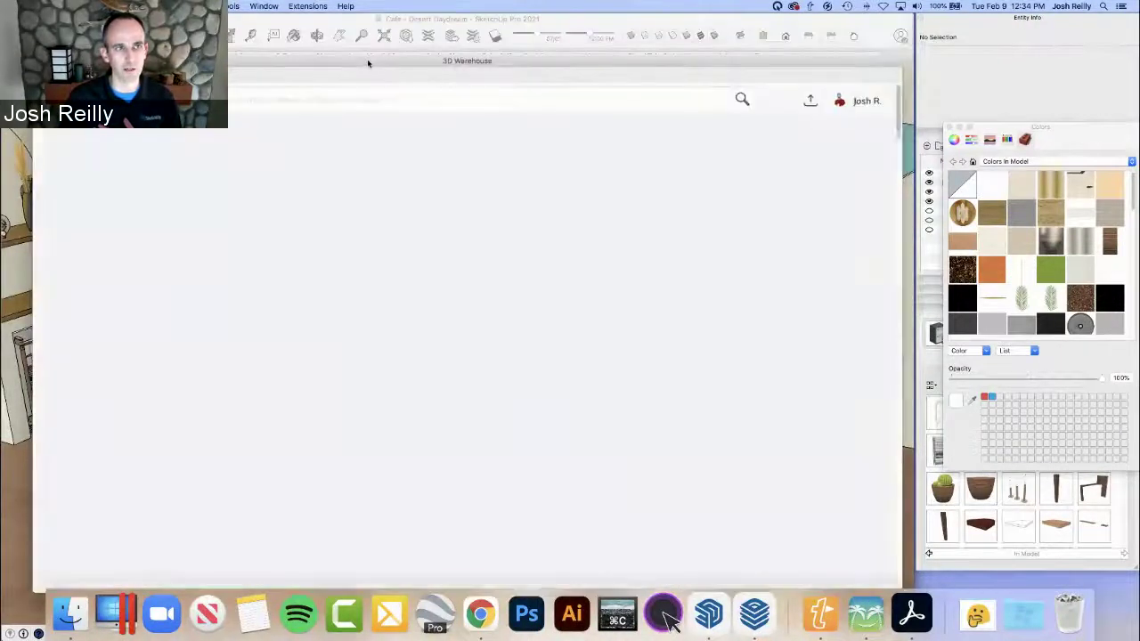
pyautogui.moveTo(369, 62); pyautogui.dragTo(367, 51)
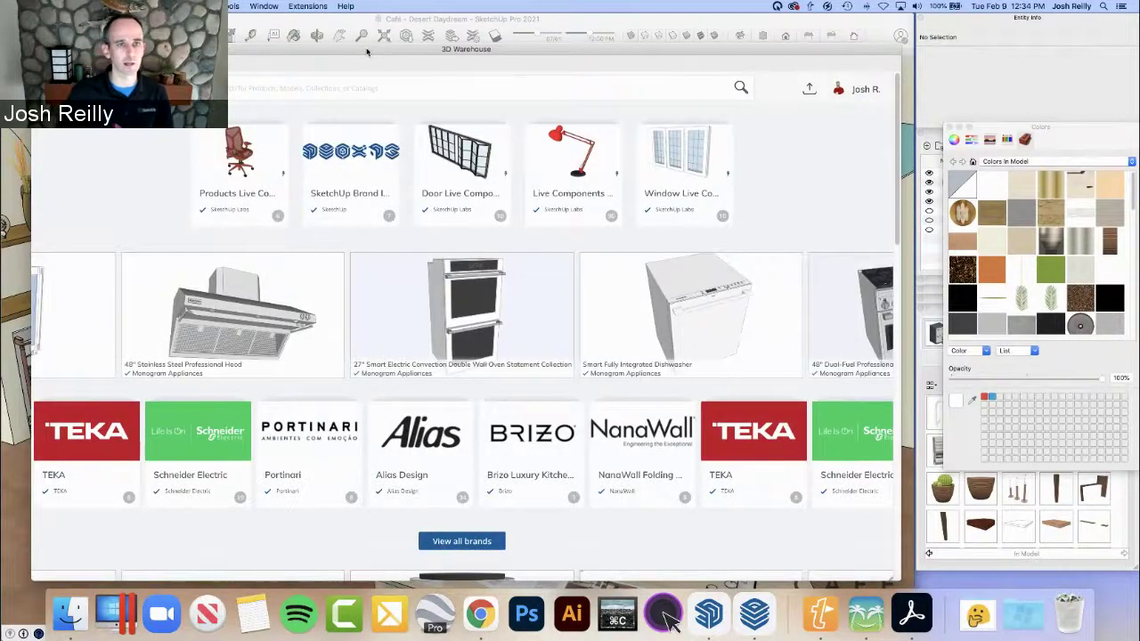
pyautogui.moveTo(366, 52); pyautogui.dragTo(370, 449)
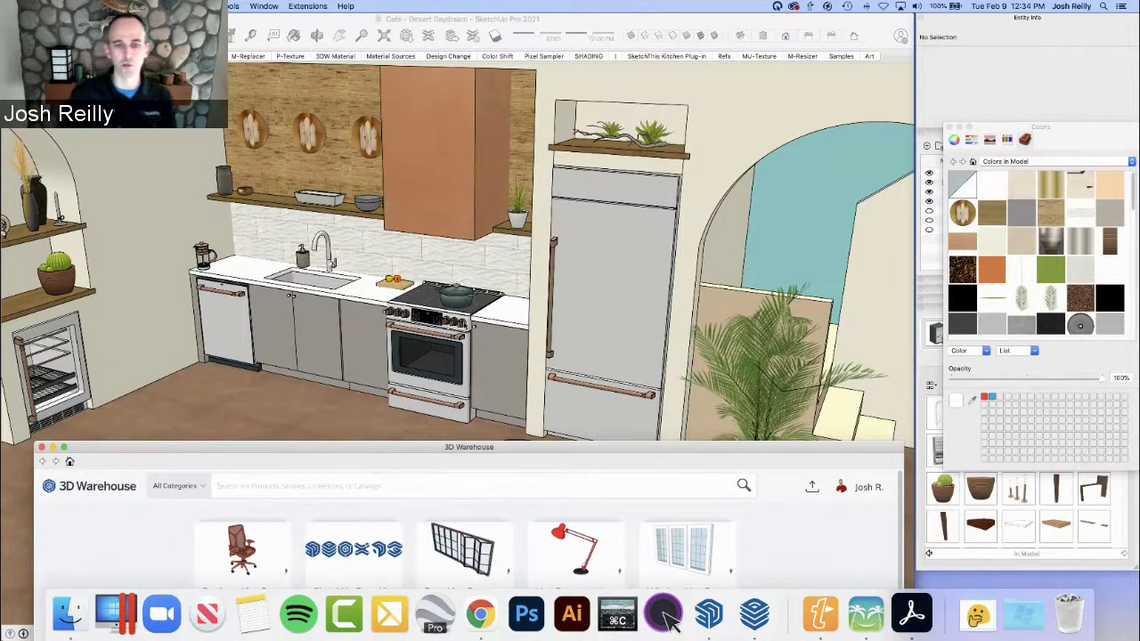
pyautogui.moveTo(480, 450); pyautogui.dragTo(475, 47)
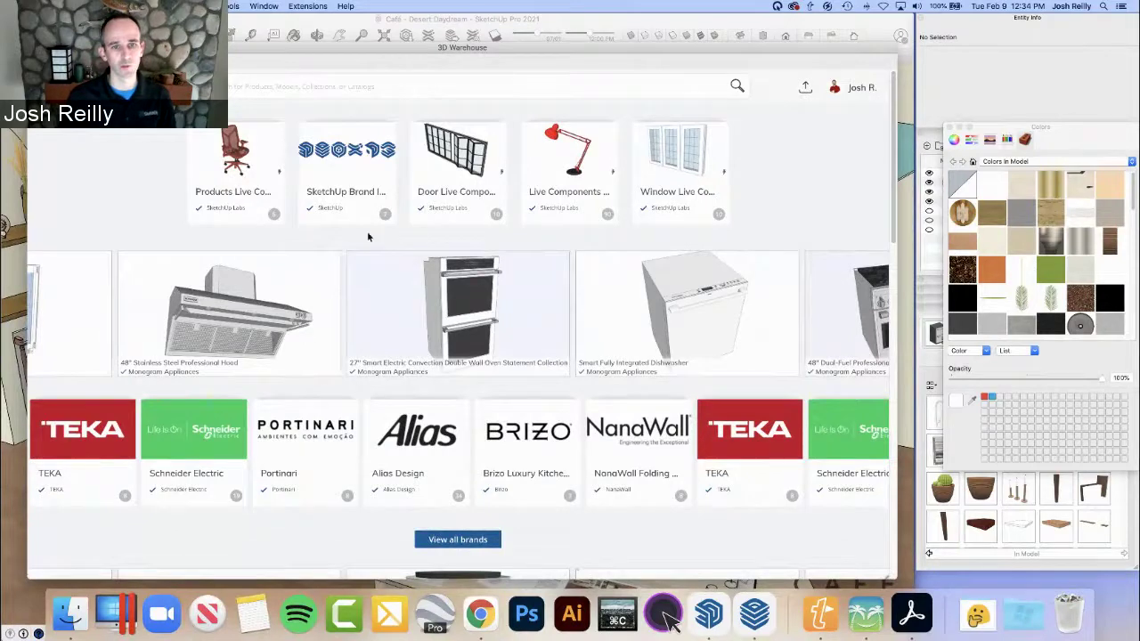
pyautogui.press('super+w')
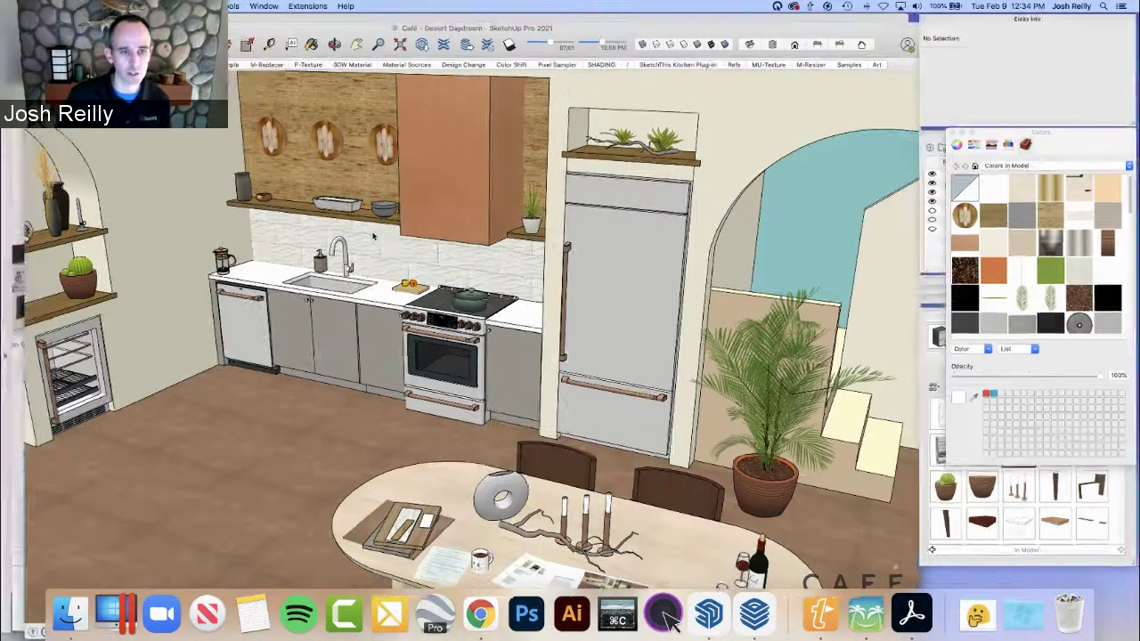
# Switch to the browser and review the Café Appliances 3D Warehouse pages, from the catalogs through the range, beverage center and dual-drawer refrigerator
pyautogui.hotkey('ctrl', 'Up')
pyautogui.click(455, 218)
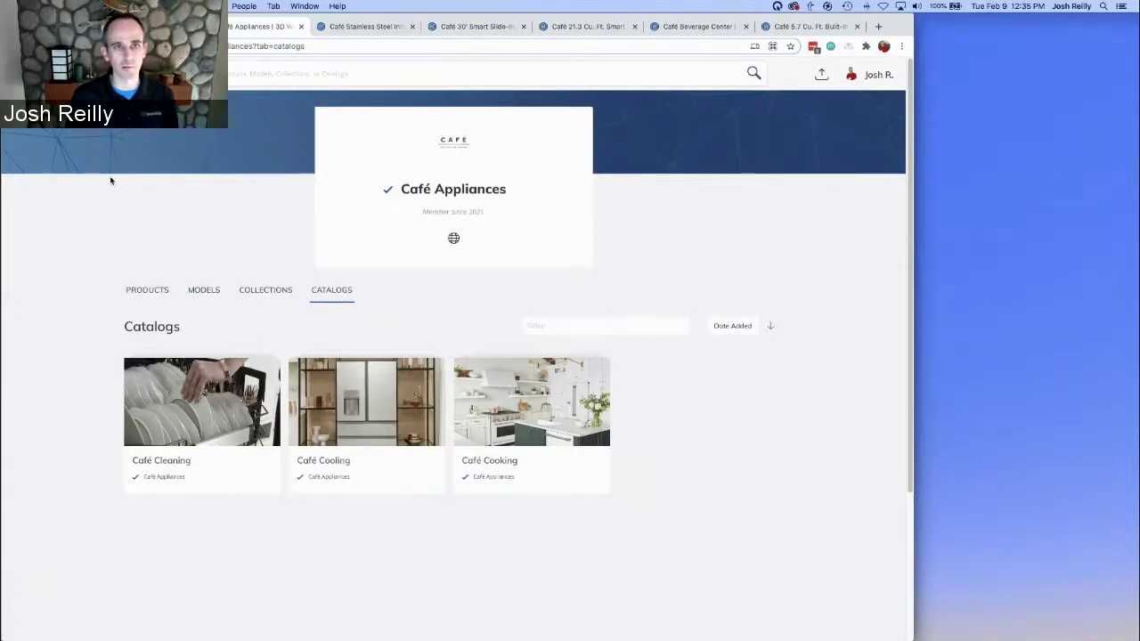
pyautogui.hotkey('ctrl', 'Tab')
pyautogui.hotkey('ctrl', 'Tab')
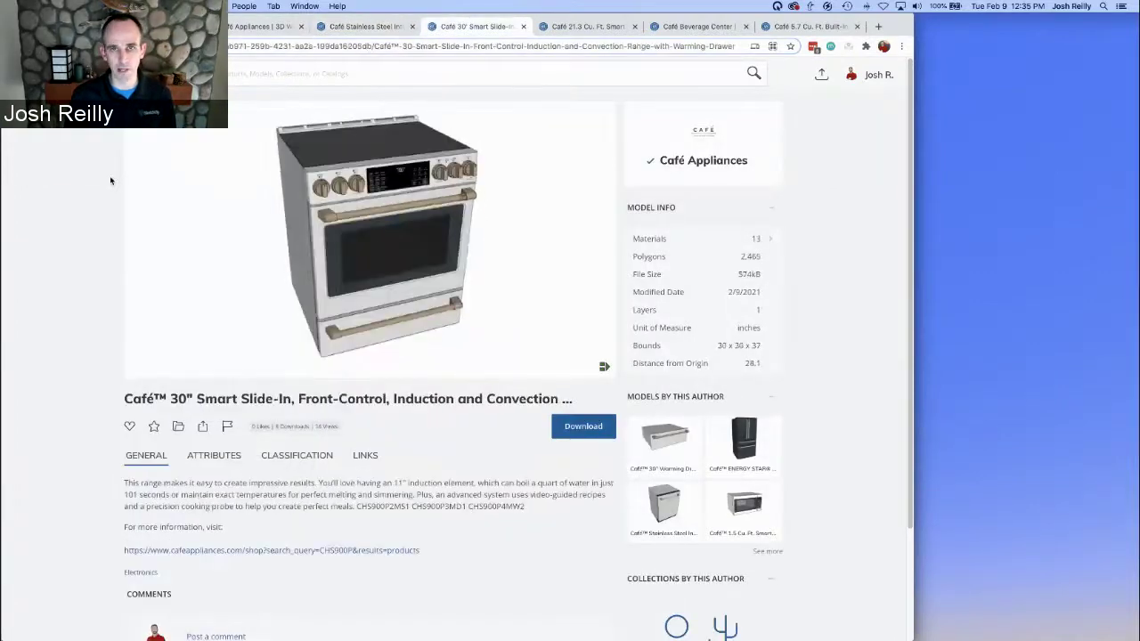
pyautogui.hotkey('ctrl', 'Tab')
pyautogui.hotkey('ctrl', 'Tab')
pyautogui.hotkey('ctrl', 'Tab')
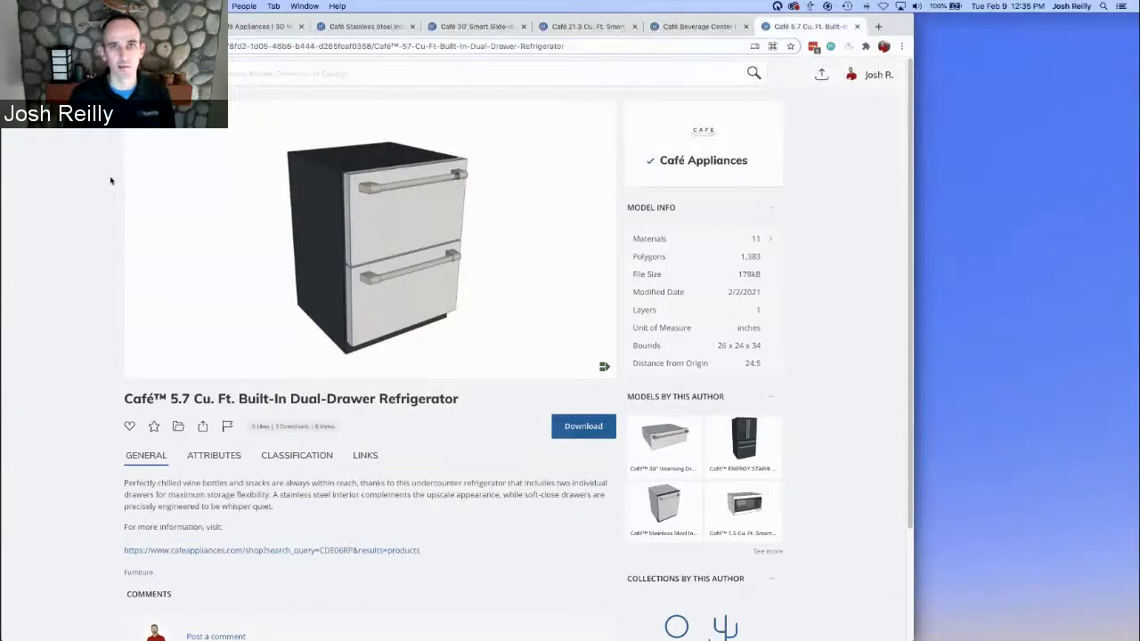
pyautogui.hotkey('ctrl', 'shift', 'Tab')
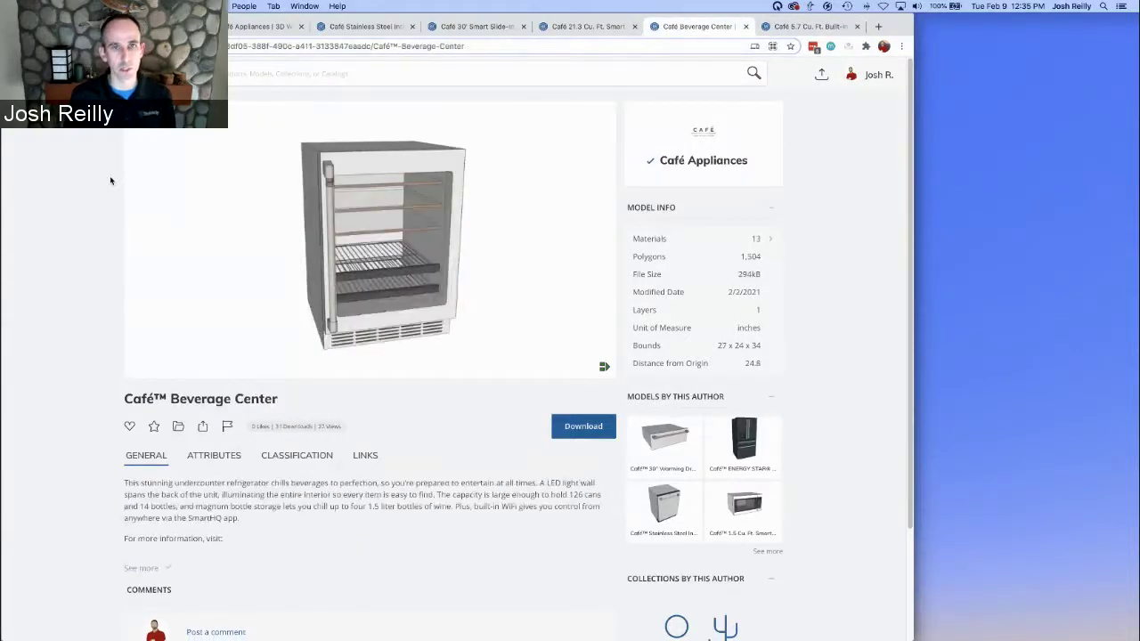
pyautogui.hotkey('ctrl', 'shift', 'Tab')
pyautogui.hotkey('ctrl', 'shift', 'Tab')
pyautogui.hotkey('ctrl', 'shift', 'Tab')
pyautogui.hotkey('ctrl', 'shift', 'Tab')
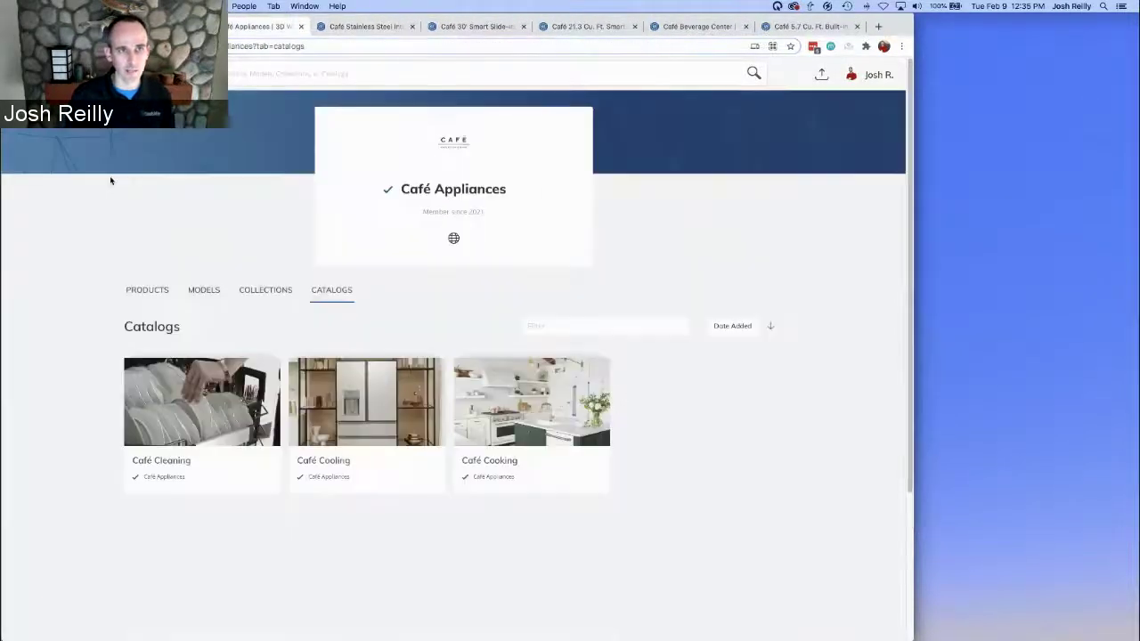
# Switch back to SketchUp and show the kitchen scene without appliances, with the Colors palette closed
pyautogui.hotkey('ctrl', 'Up')
pyautogui.click(526, 176)
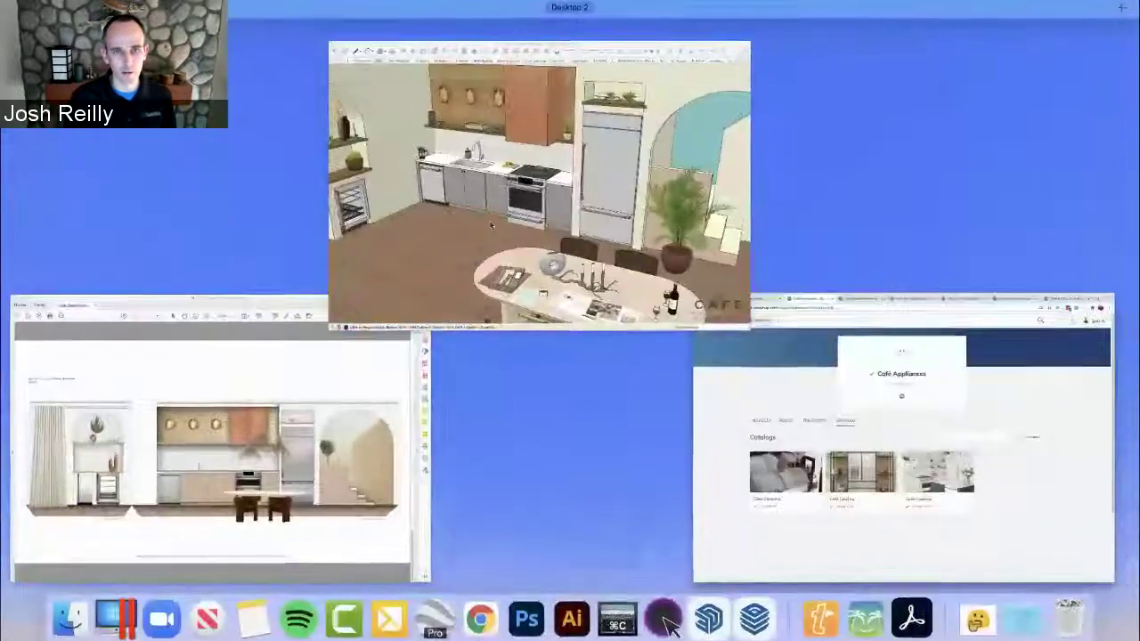
pyautogui.press('pagedown')
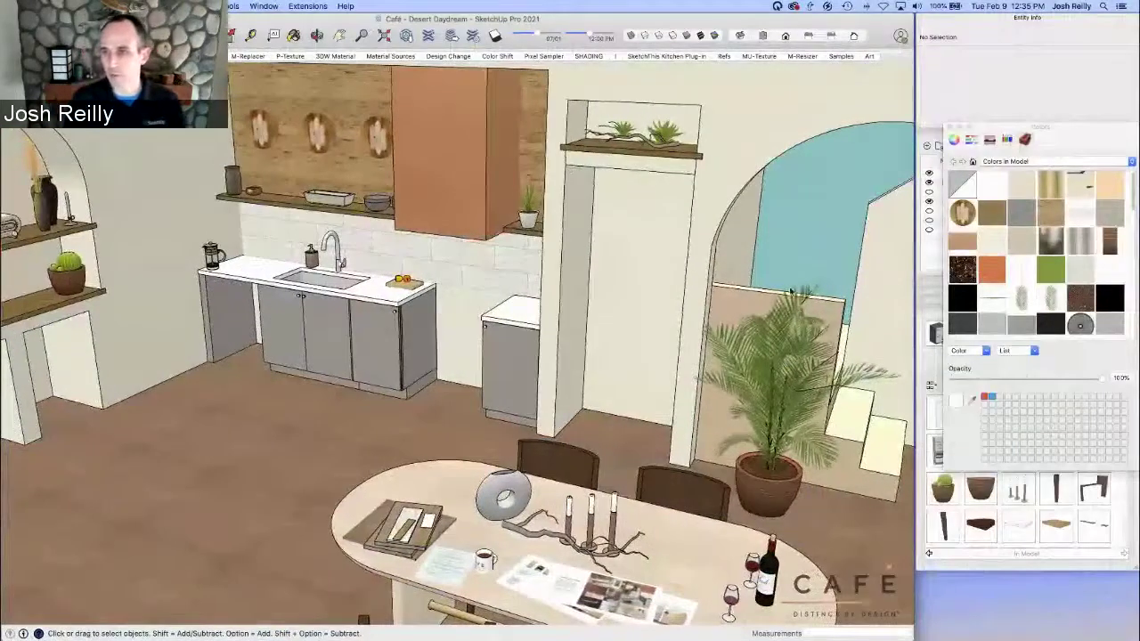
pyautogui.click(952, 129)
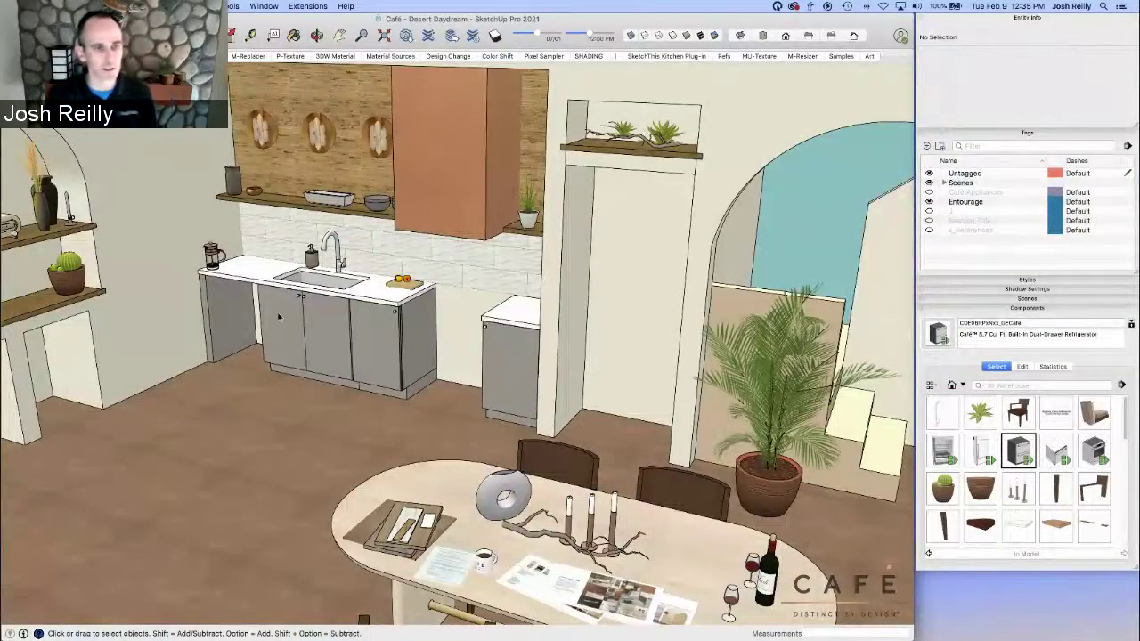
# Place the Café Stainless Steel Interior Dishwasher component on the floor in front of the sink cabinets
pyautogui.scroll(10, 151, 328)
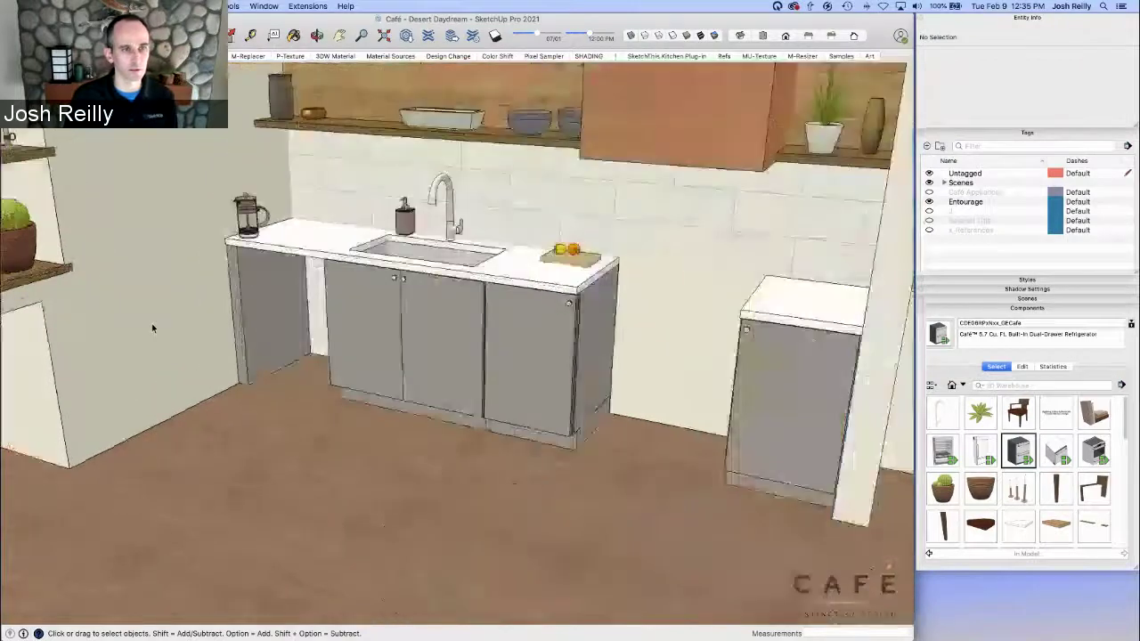
pyautogui.moveTo(413, 348); pyautogui.dragTo(358, 348, button='middle')
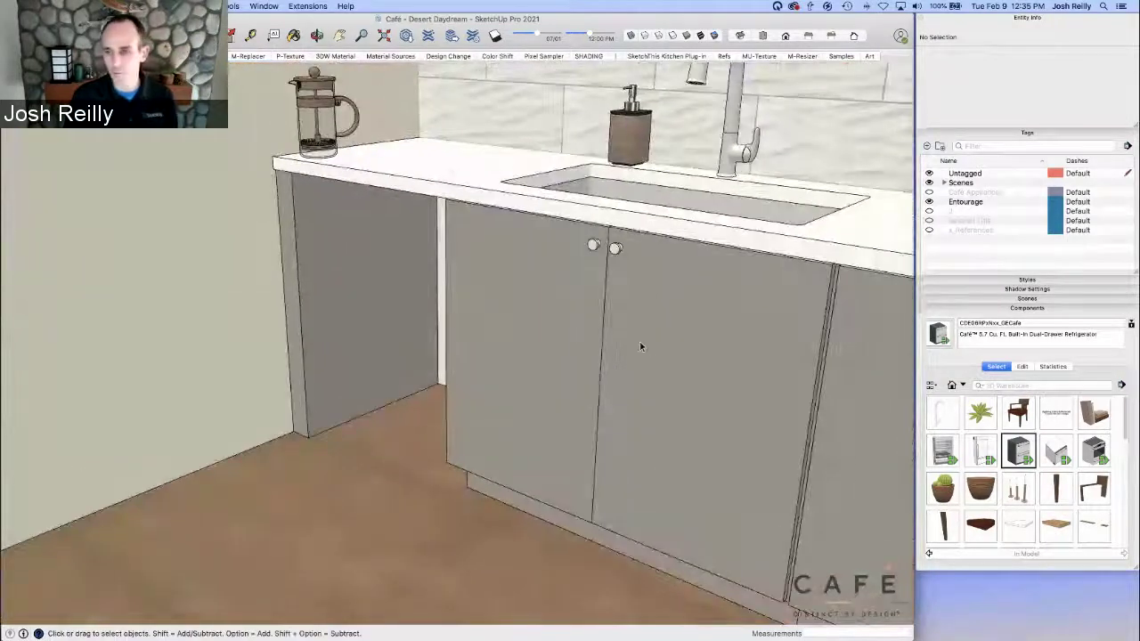
pyautogui.click(1059, 455)
pyautogui.scroll(-5, 392, 488)
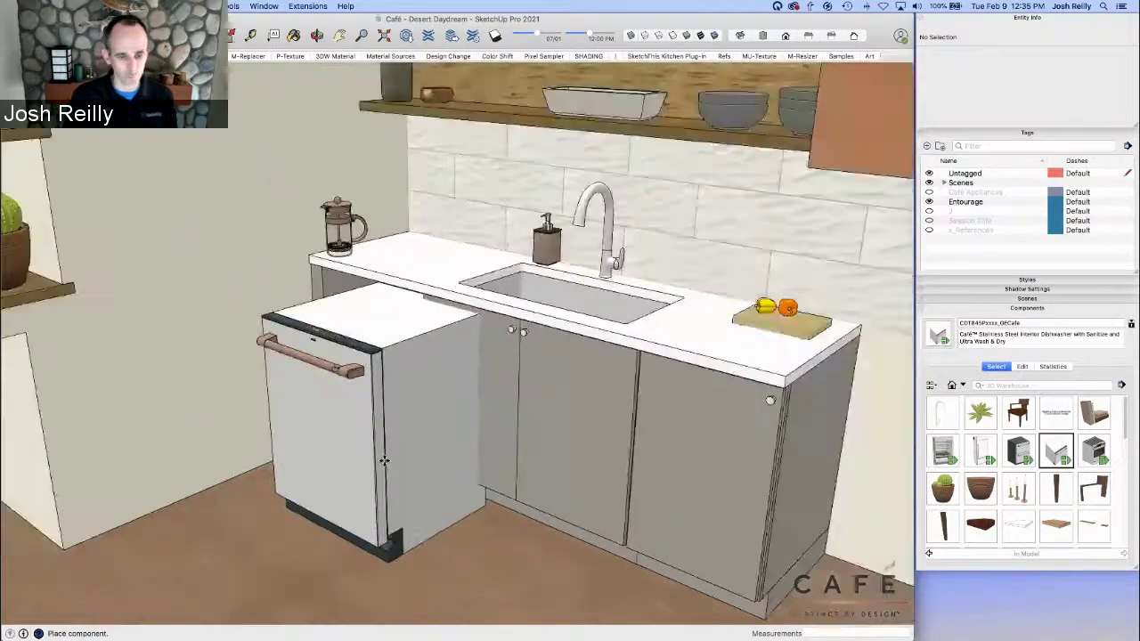
pyautogui.moveTo(392, 488); pyautogui.dragTo(399, 394, button='middle')
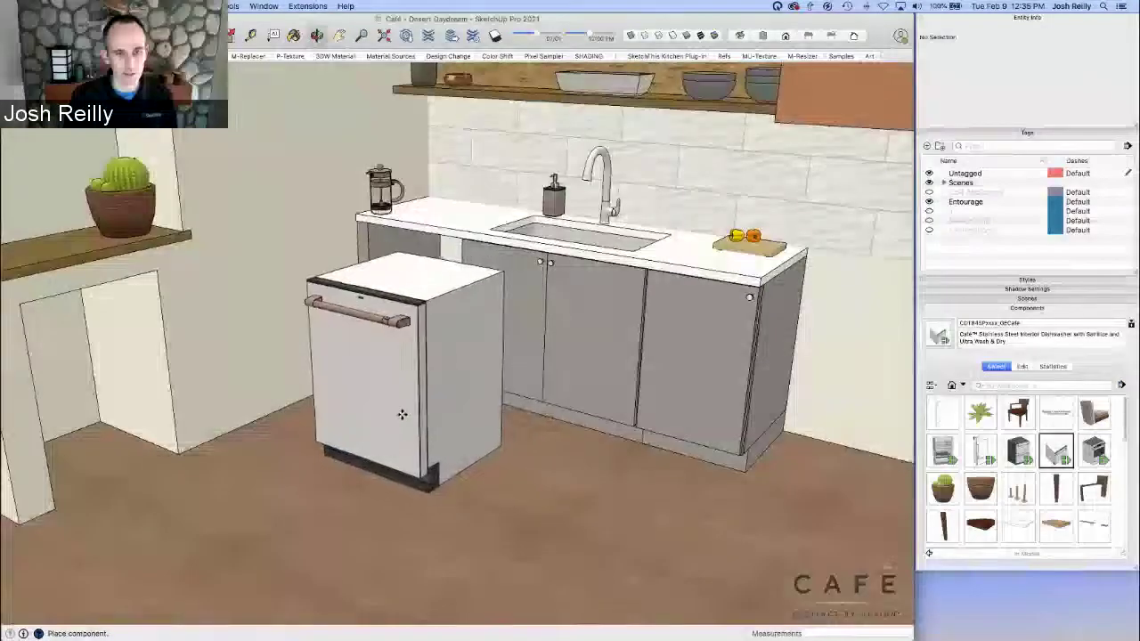
pyautogui.click(401, 416)
pyautogui.scroll(3, 369, 348)
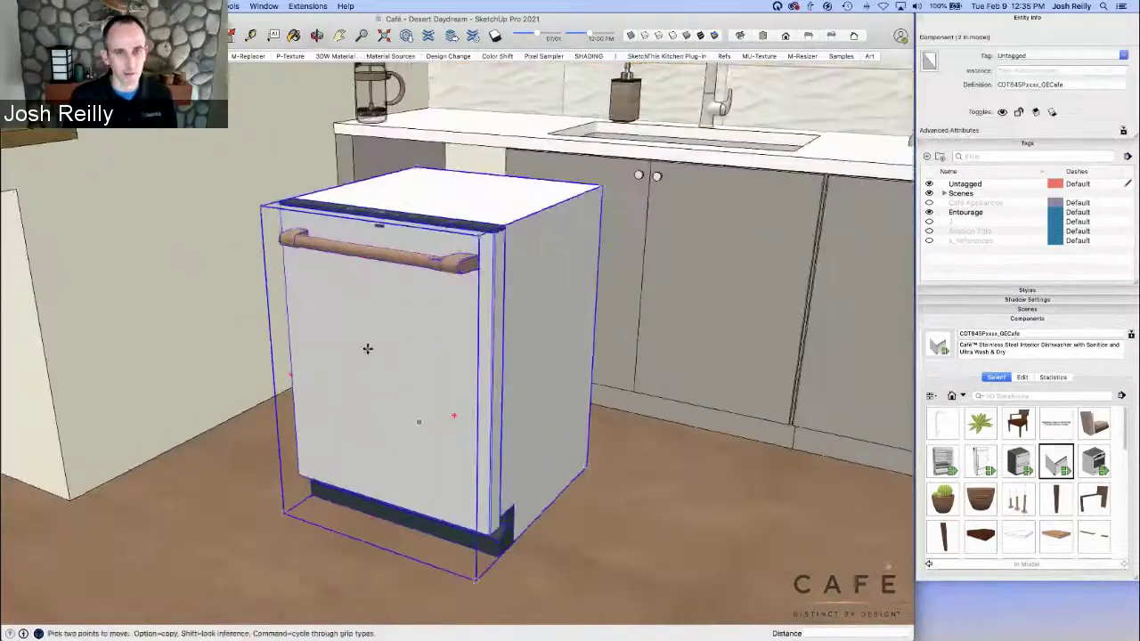
# Open the dishwasher's dynamic component options and apply a Matte White body finish with Brushed Black accessories
pyautogui.rightClick(367, 349)
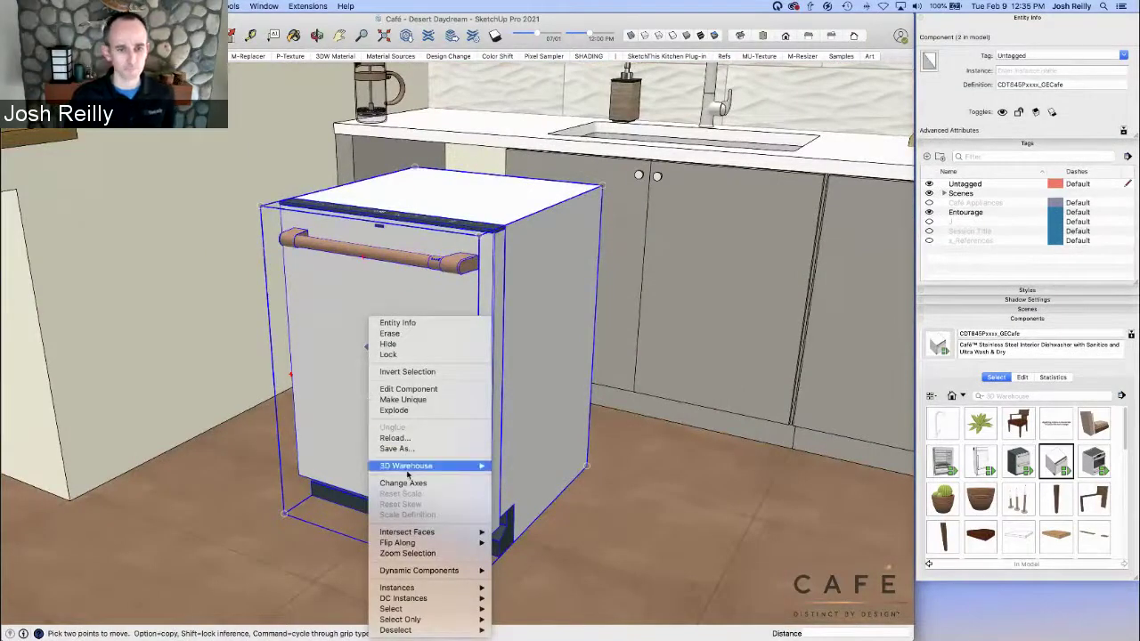
pyautogui.moveTo(442, 575)
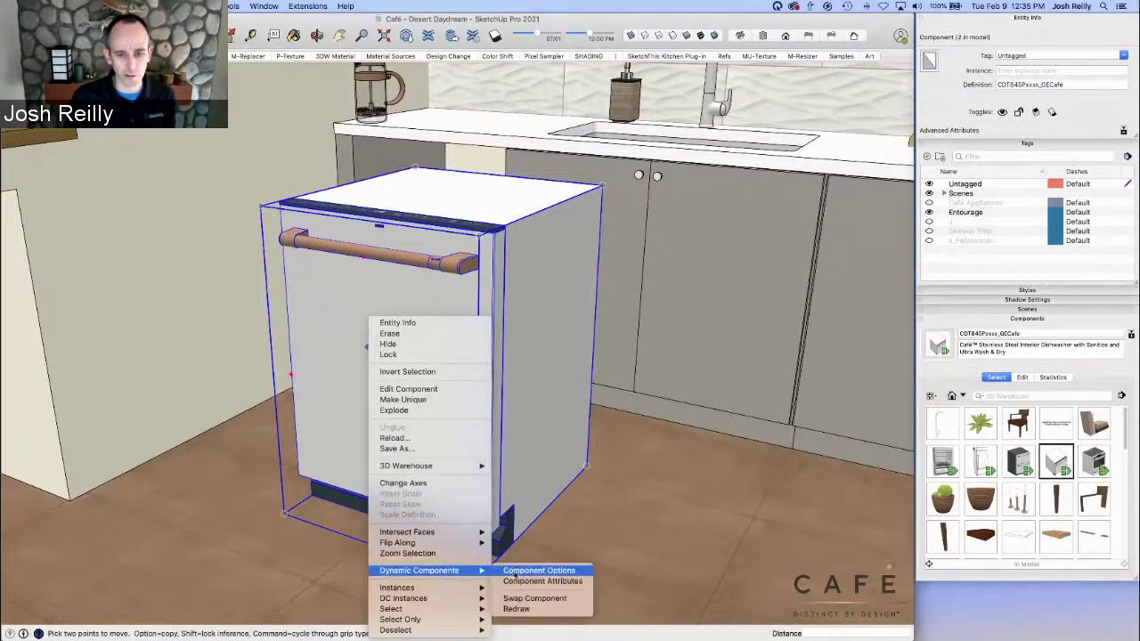
pyautogui.click(534, 570)
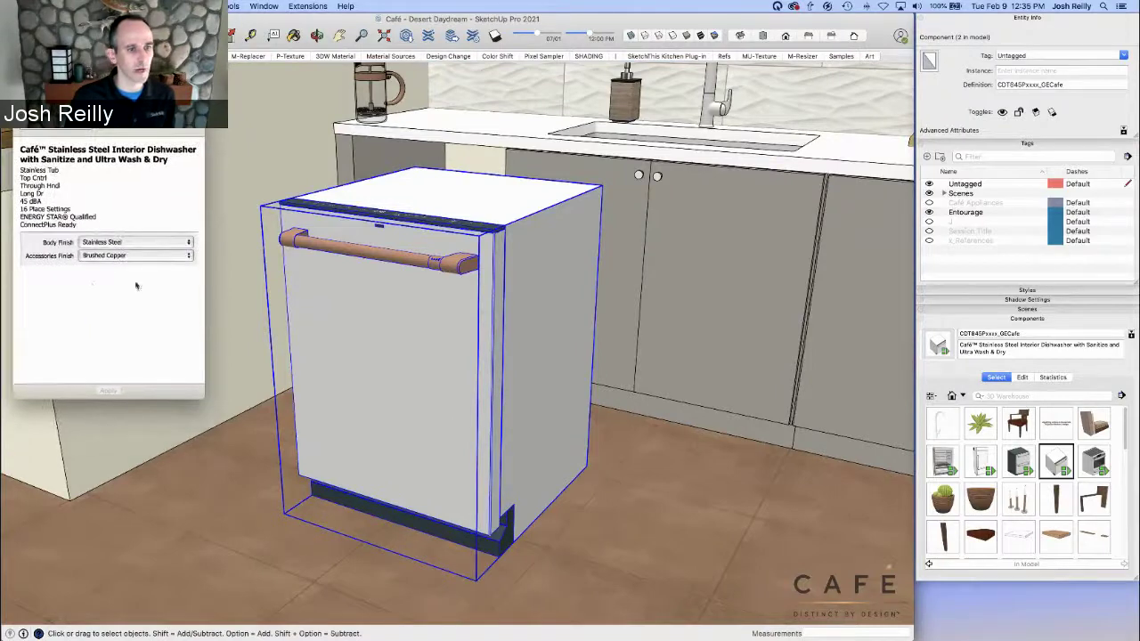
pyautogui.click(148, 242)
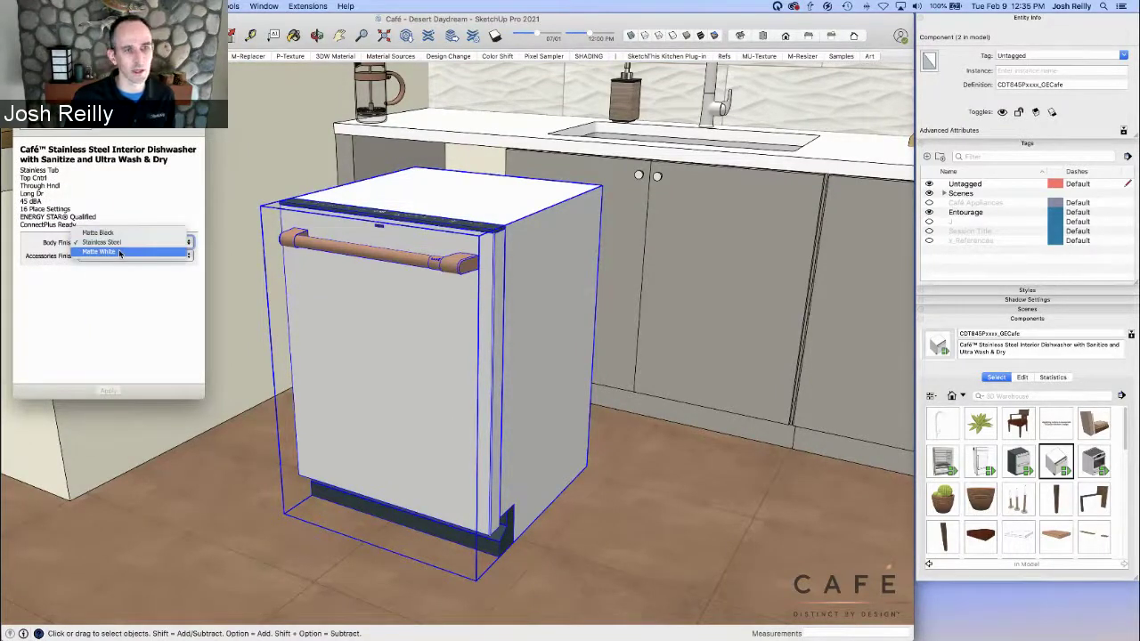
pyautogui.click(119, 253)
pyautogui.click(121, 256)
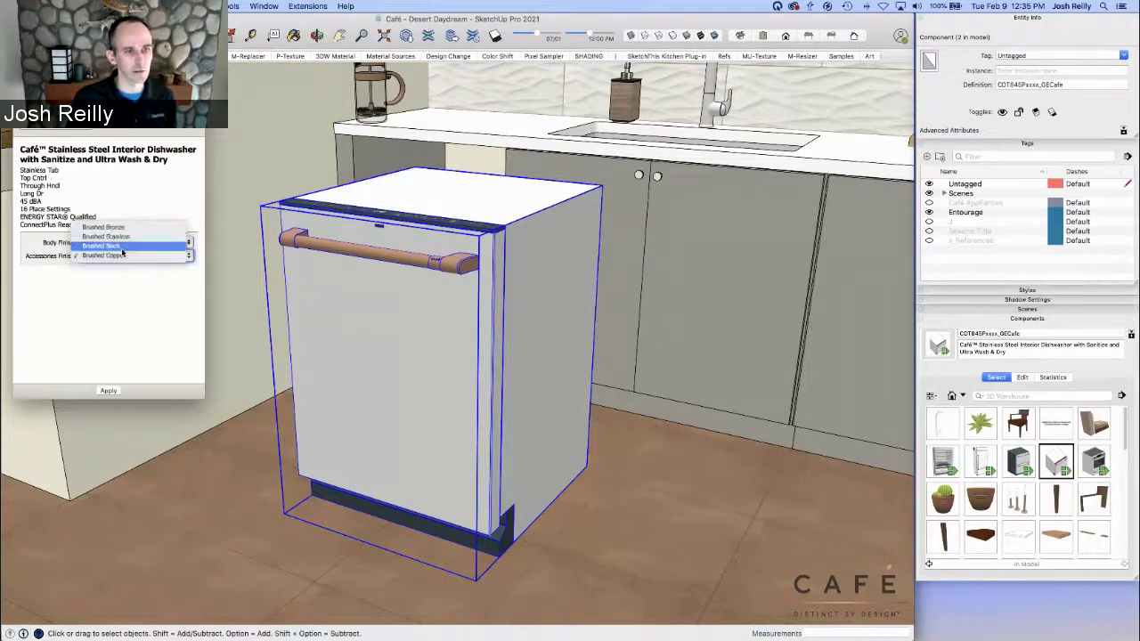
pyautogui.click(122, 249)
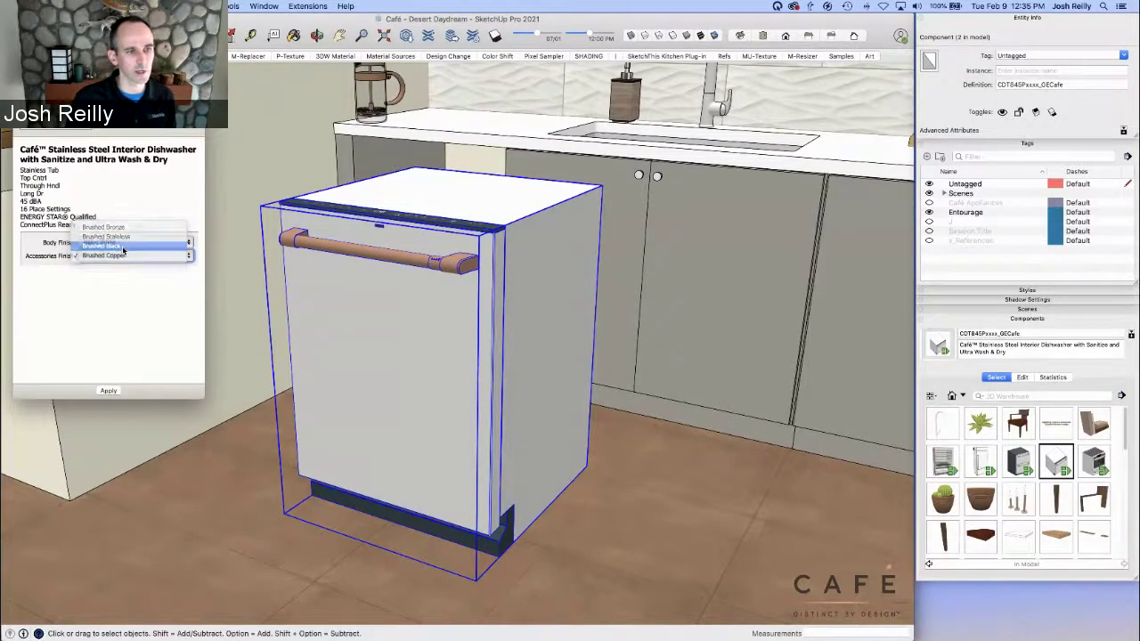
pyautogui.click(108, 391)
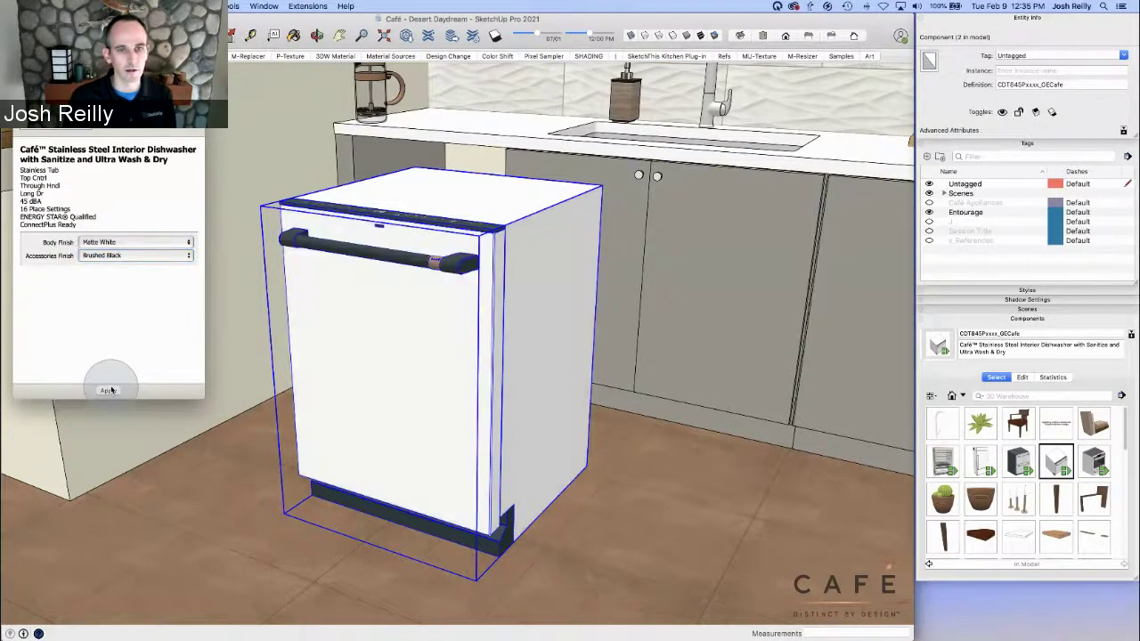
# Change the dishwasher's body finish to Stainless Steel and its accessories finish to Brushed Copper
pyautogui.moveTo(499, 321); pyautogui.dragTo(458, 318, button='middle')
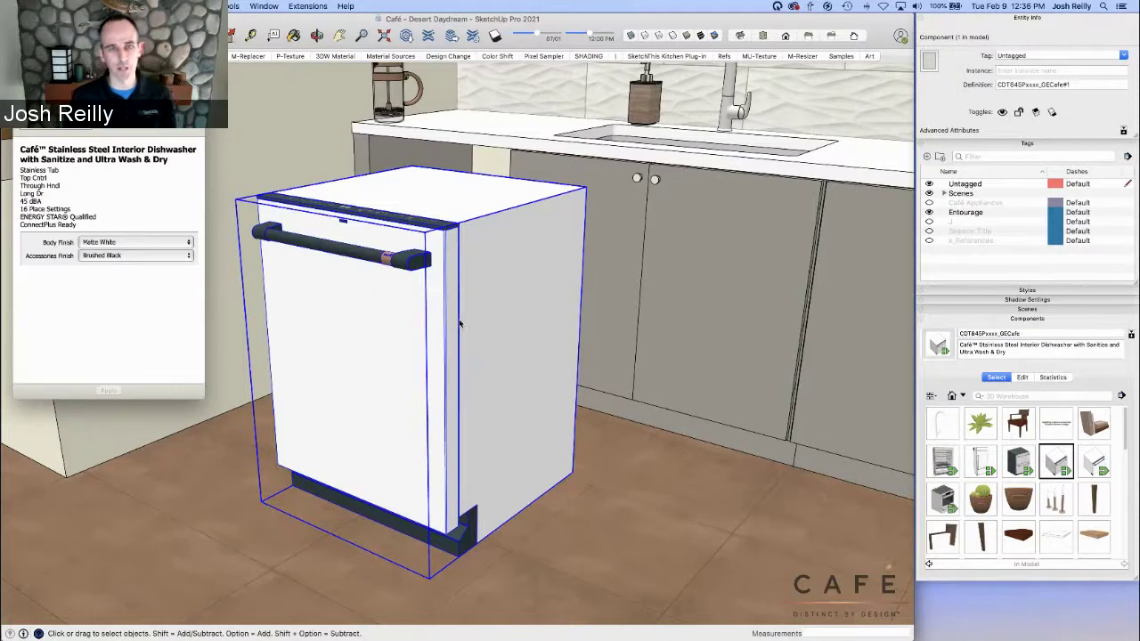
pyautogui.click(110, 247)
pyautogui.click(107, 227)
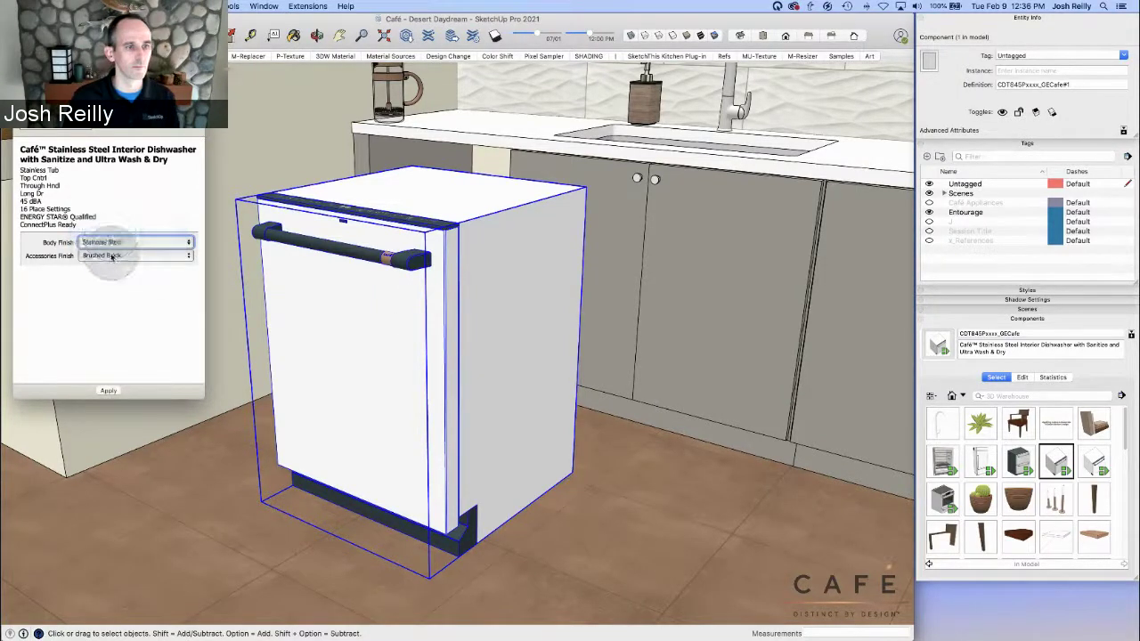
pyautogui.click(125, 257)
pyautogui.click(134, 266)
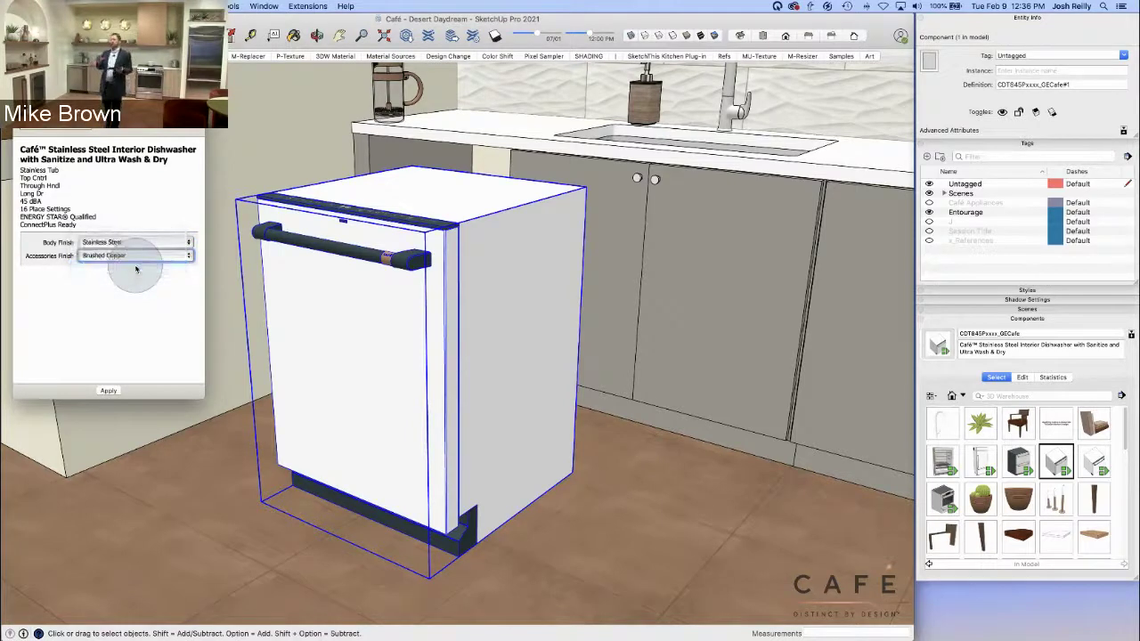
pyautogui.click(108, 390)
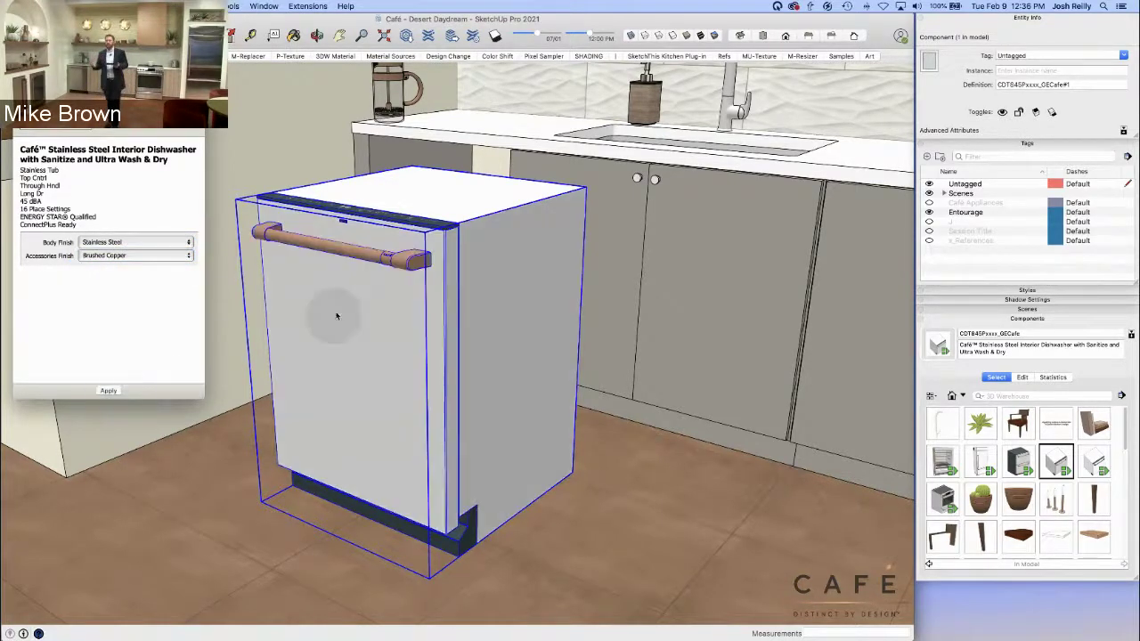
# Set the dishwasher's body finish back to Matte White and its accessories finish to Brushed Black
pyautogui.moveTo(339, 307)
pyautogui.mouseDown(button='middle')
pyautogui.moveTo(466, 313)
pyautogui.moveTo(387, 365)
pyautogui.moveTo(484, 325)
pyautogui.moveTo(415, 318)
pyautogui.mouseUp(button='middle')
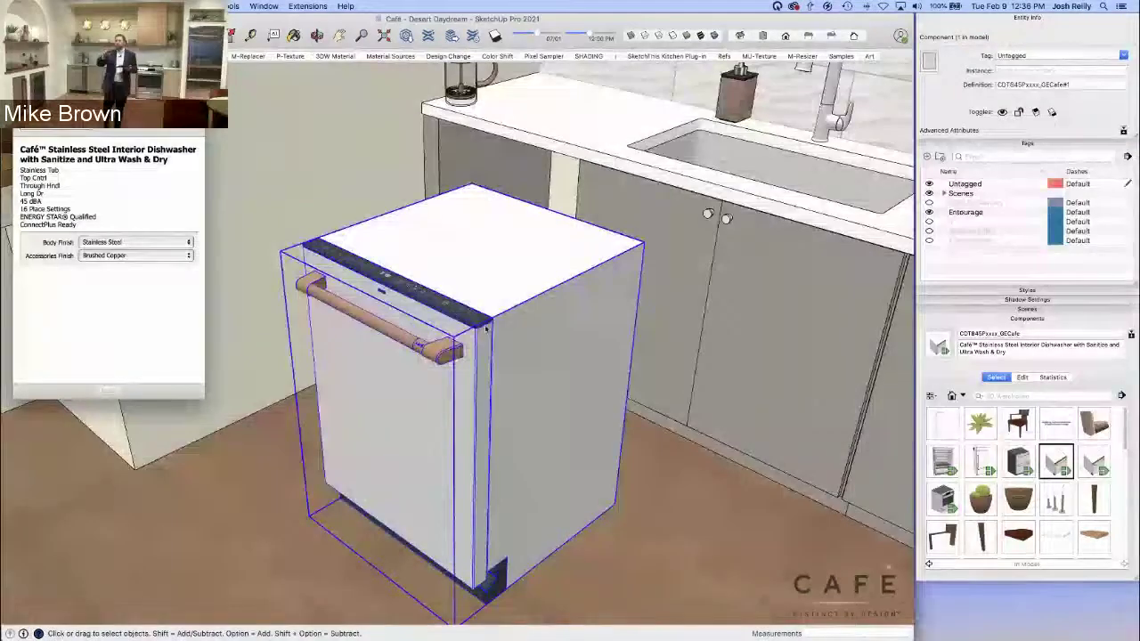
pyautogui.moveTo(485, 330); pyautogui.dragTo(439, 253, button='middle')
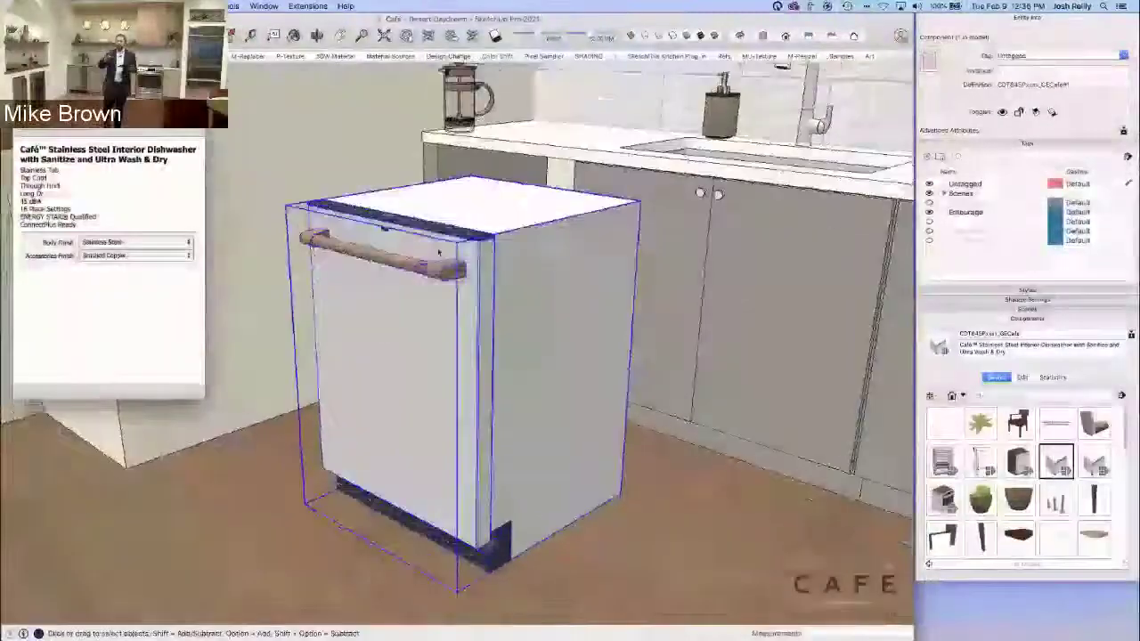
pyautogui.click(133, 242)
pyautogui.click(125, 250)
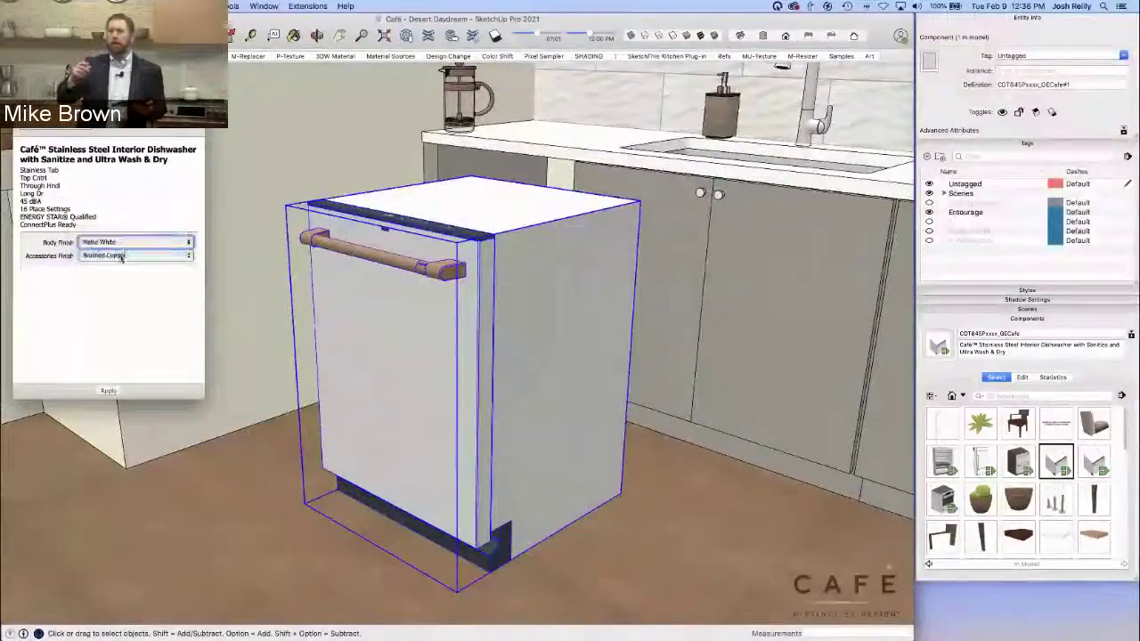
pyautogui.click(122, 256)
pyautogui.click(125, 258)
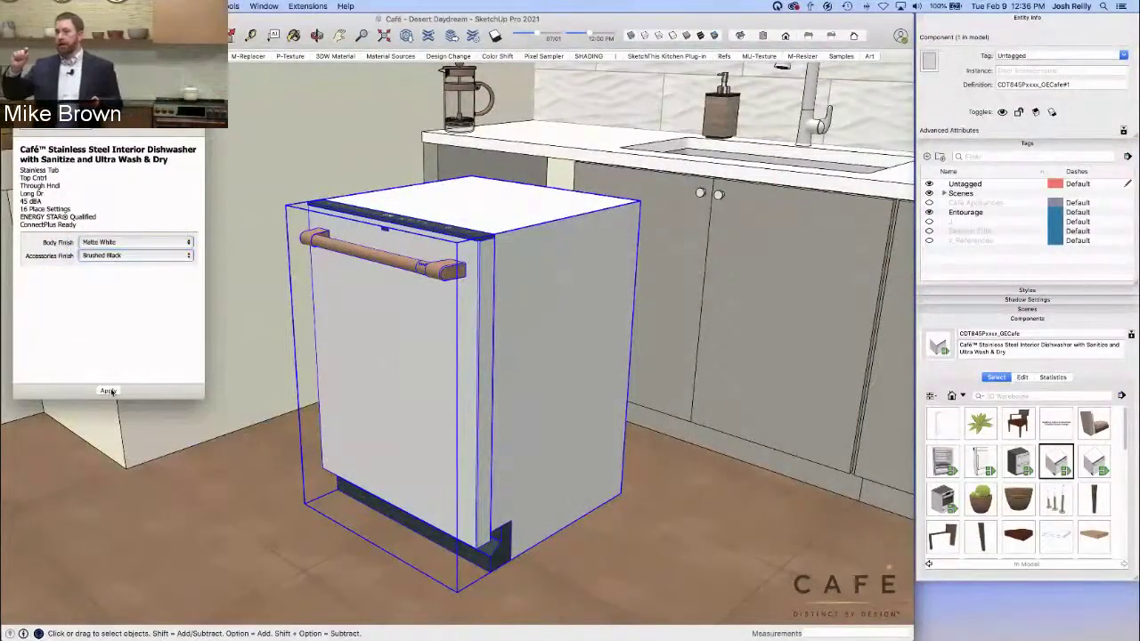
pyautogui.click(108, 391)
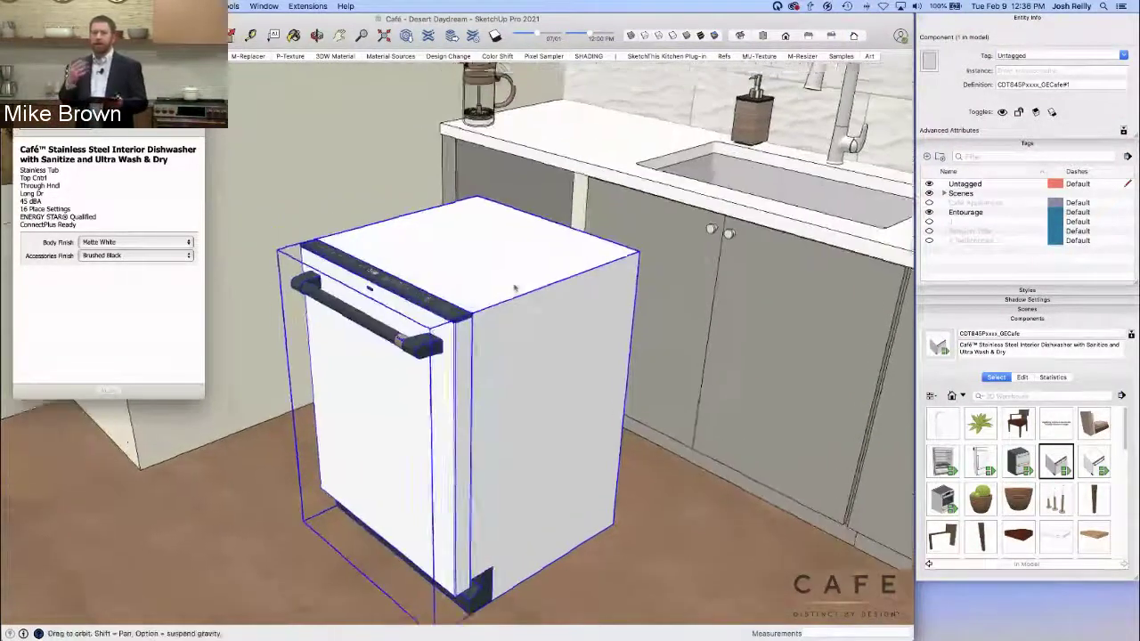
# Draw a reference line about 24 1/4" long across the empty dishwasher opening beside the sink cabinets
pyautogui.moveTo(515, 287); pyautogui.dragTo(473, 323, button='middle')
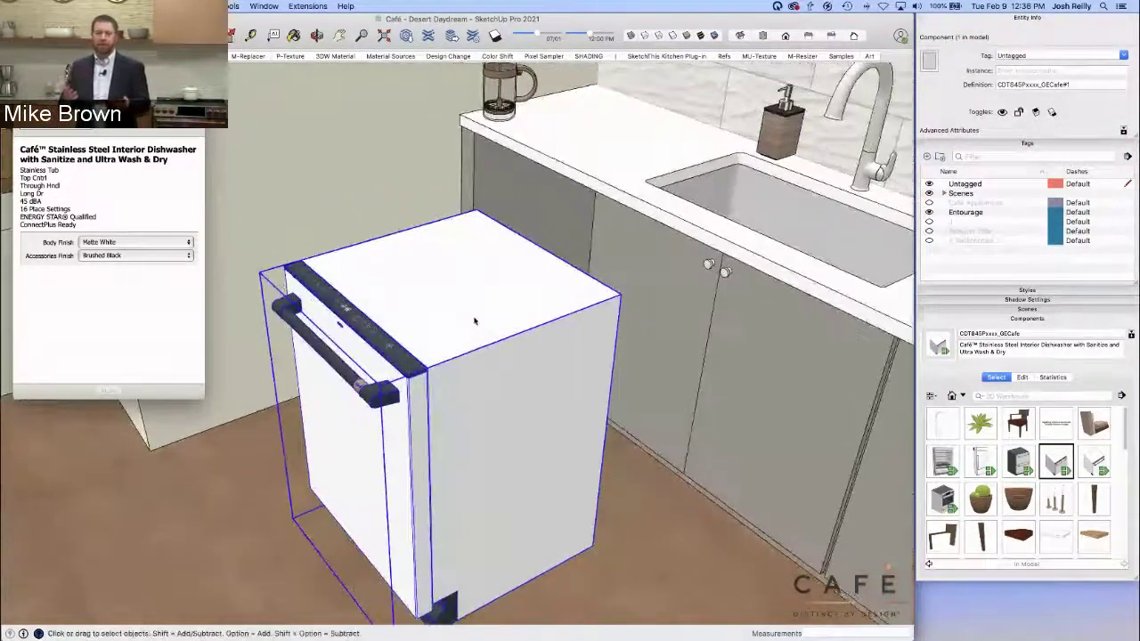
pyautogui.press('l')
pyautogui.click(475, 159)
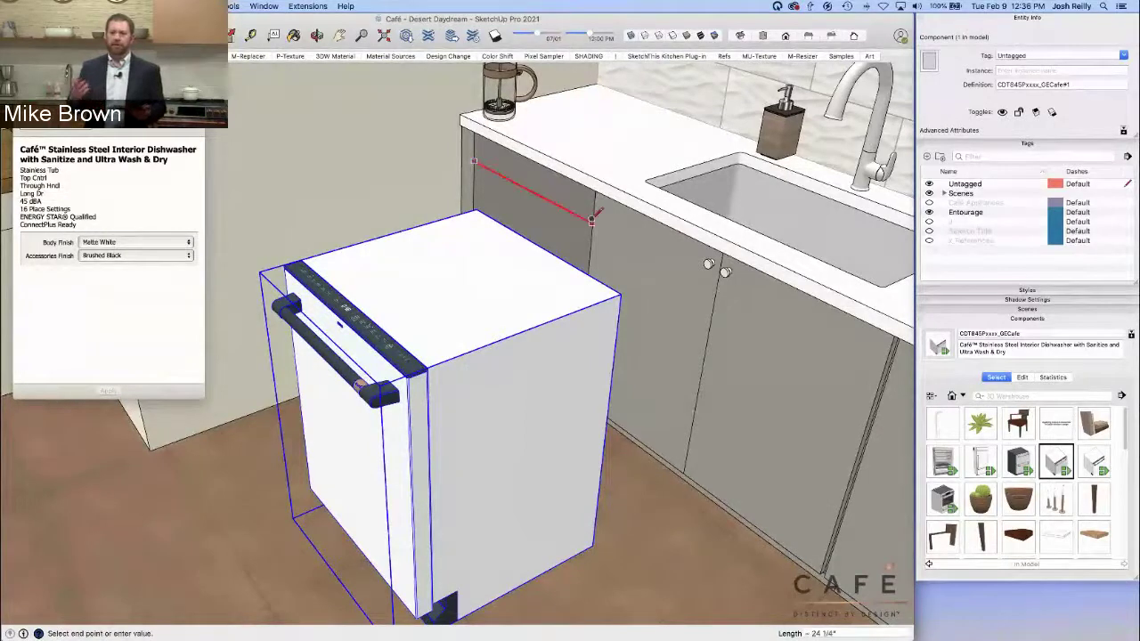
# Move the dishwasher by its top rear edge's midpoint to align with the reference line, then slide it back into the opening under the countertop
pyautogui.press('m')
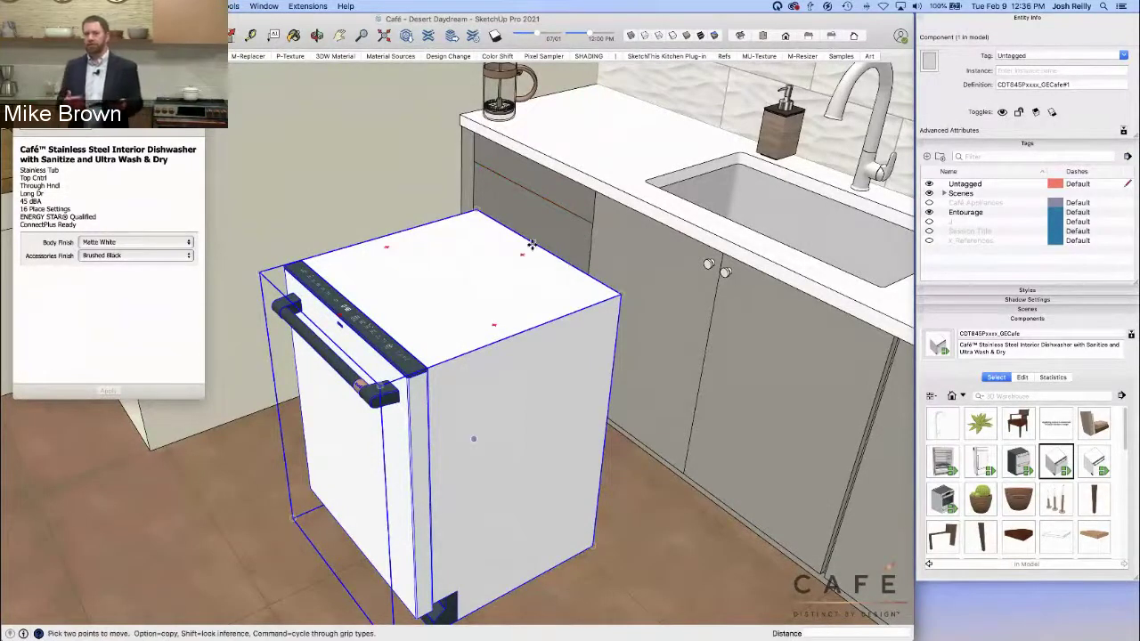
pyautogui.click(539, 250)
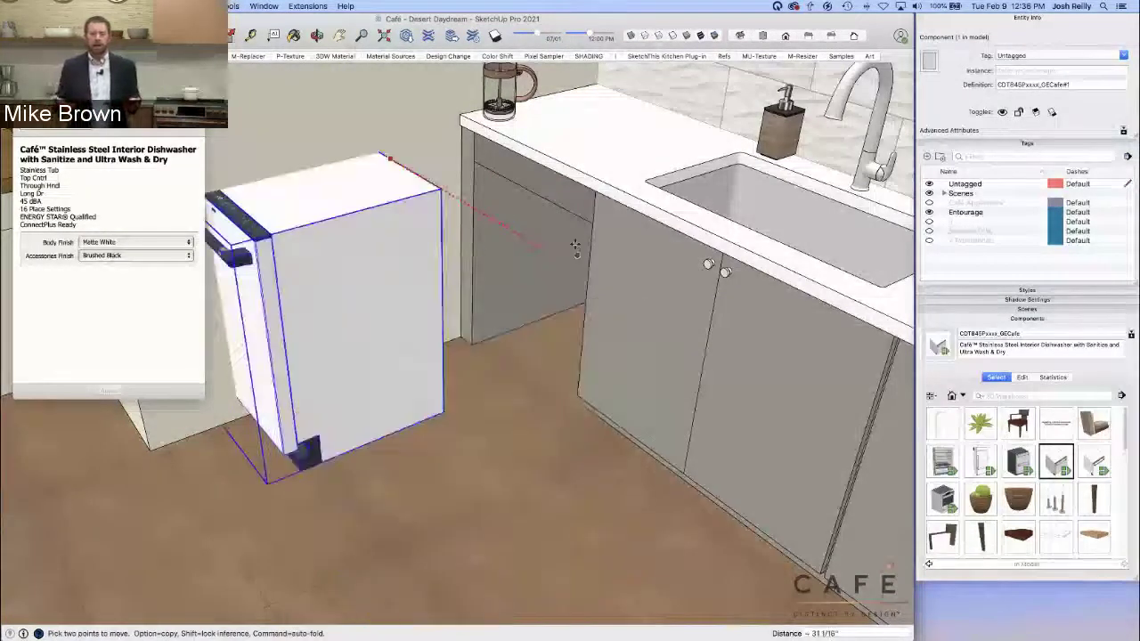
pyautogui.click(528, 192)
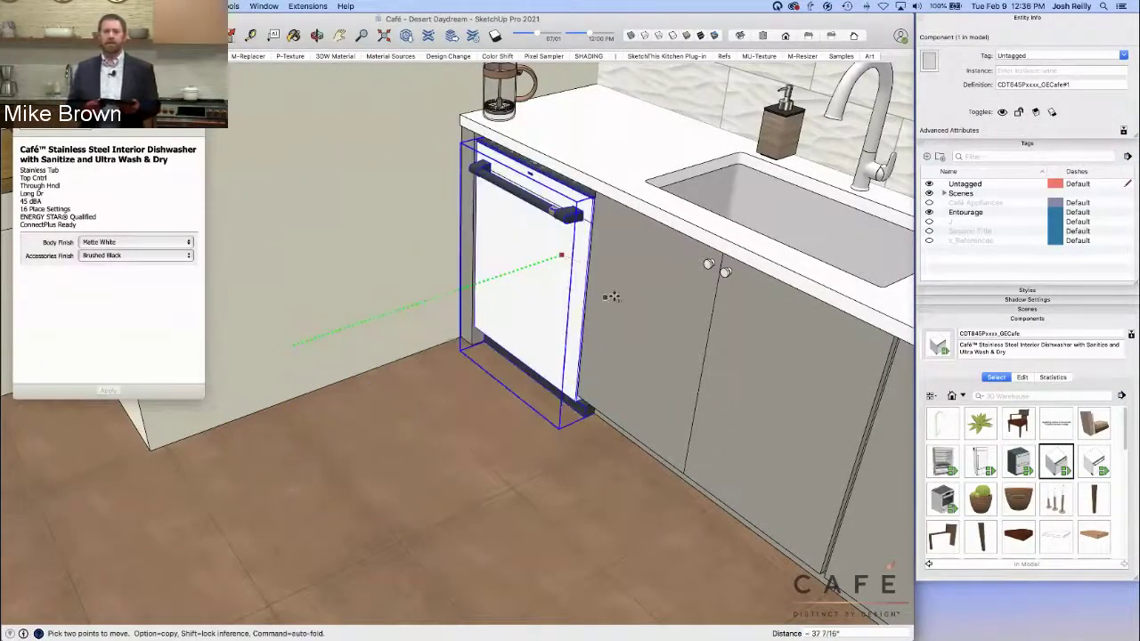
pyautogui.click(651, 289)
# Change the installed dishwasher's body finish to Stainless Steel and its accessories finish to Brushed Copper
pyautogui.moveTo(563, 240); pyautogui.dragTo(416, 304, button='middle')
pyautogui.scroll(3, 416, 303)
pyautogui.scroll(-5, 416, 303)
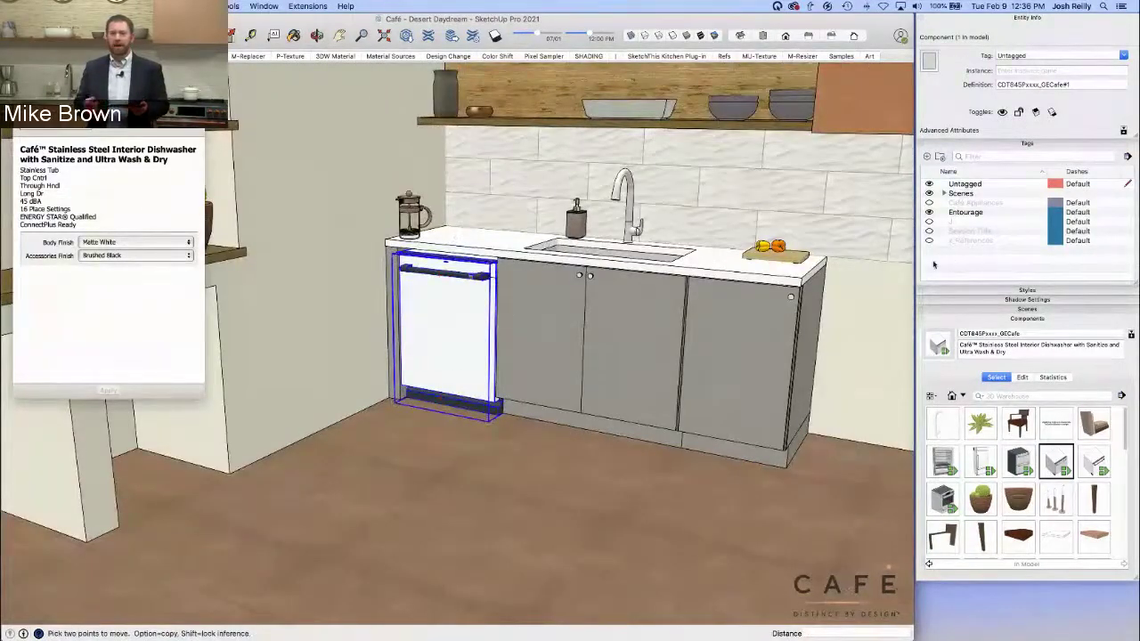
pyautogui.scroll(8, 436, 303)
pyautogui.press('space')
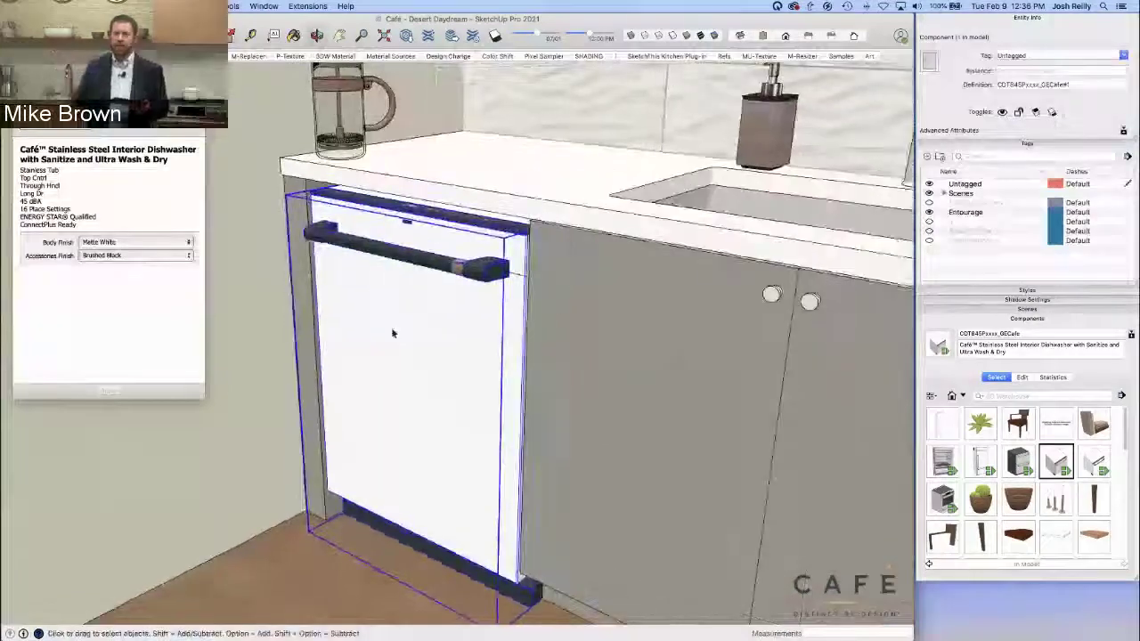
pyautogui.click(138, 243)
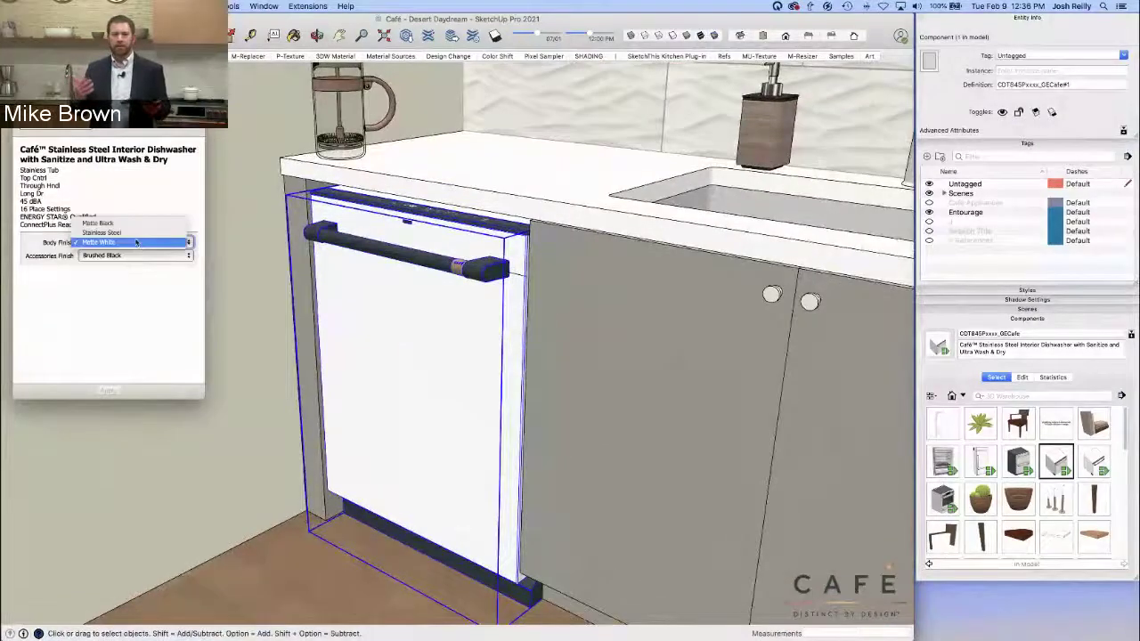
pyautogui.click(134, 233)
pyautogui.click(133, 256)
pyautogui.click(125, 265)
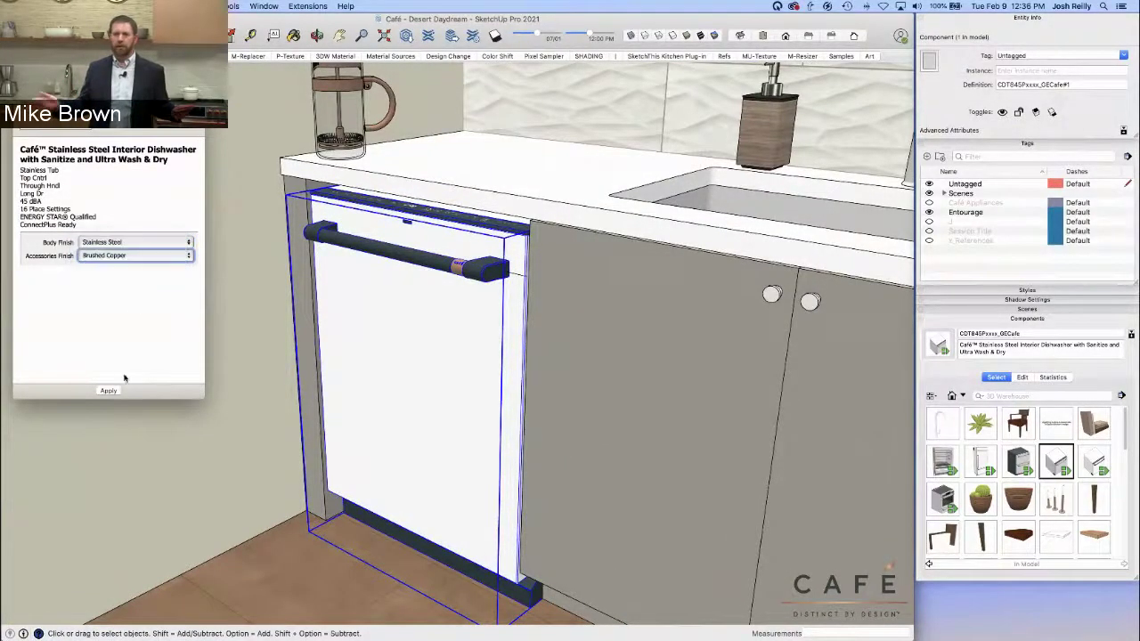
pyautogui.click(107, 391)
# Close the dishwasher's options and place the Café 30" Smart Slide-In induction range on the floor in front of the base cabinets
pyautogui.scroll(-1, 480, 338)
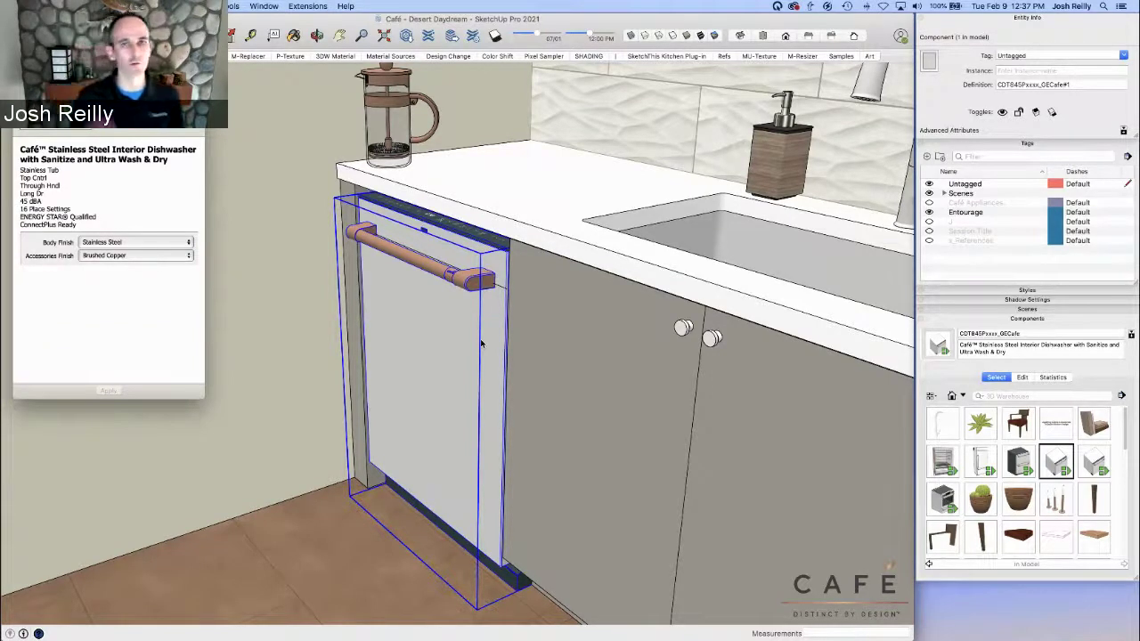
pyautogui.scroll(-8, 459, 338)
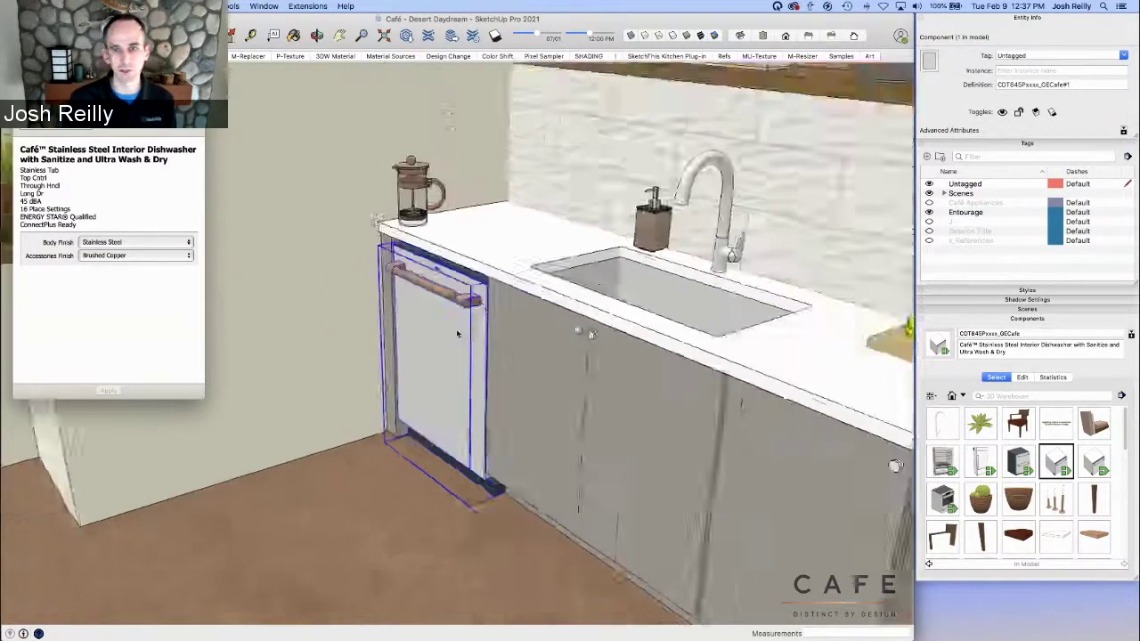
pyautogui.keyDown('shift'); pyautogui.moveTo(497, 357); pyautogui.dragTo(348, 291, button='middle'); pyautogui.keyUp('shift')
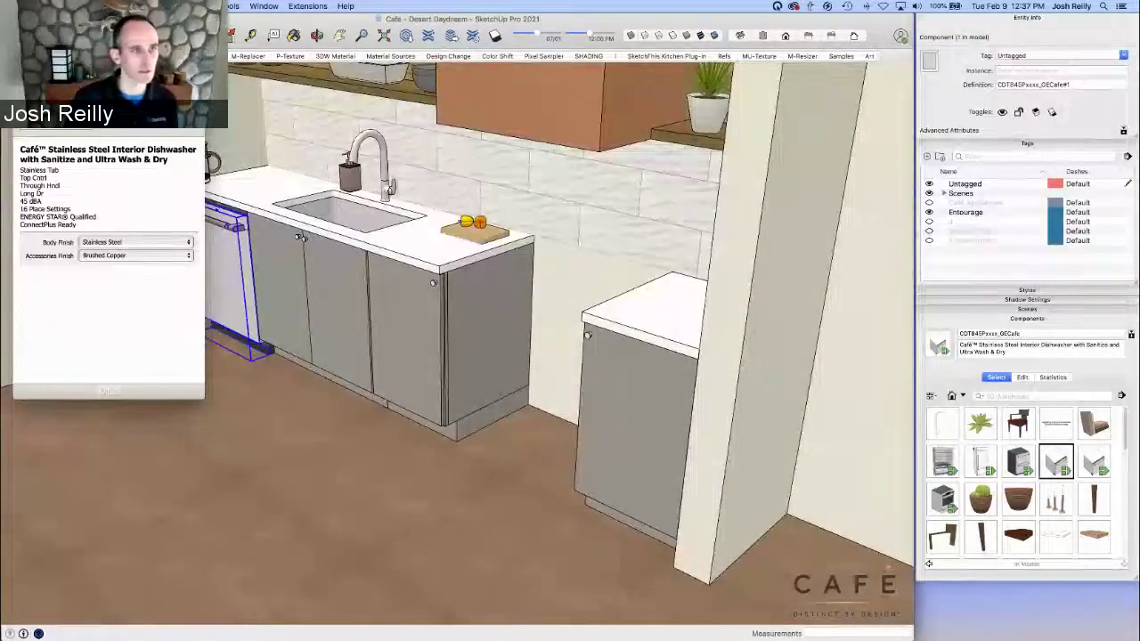
pyautogui.click(20, 45)
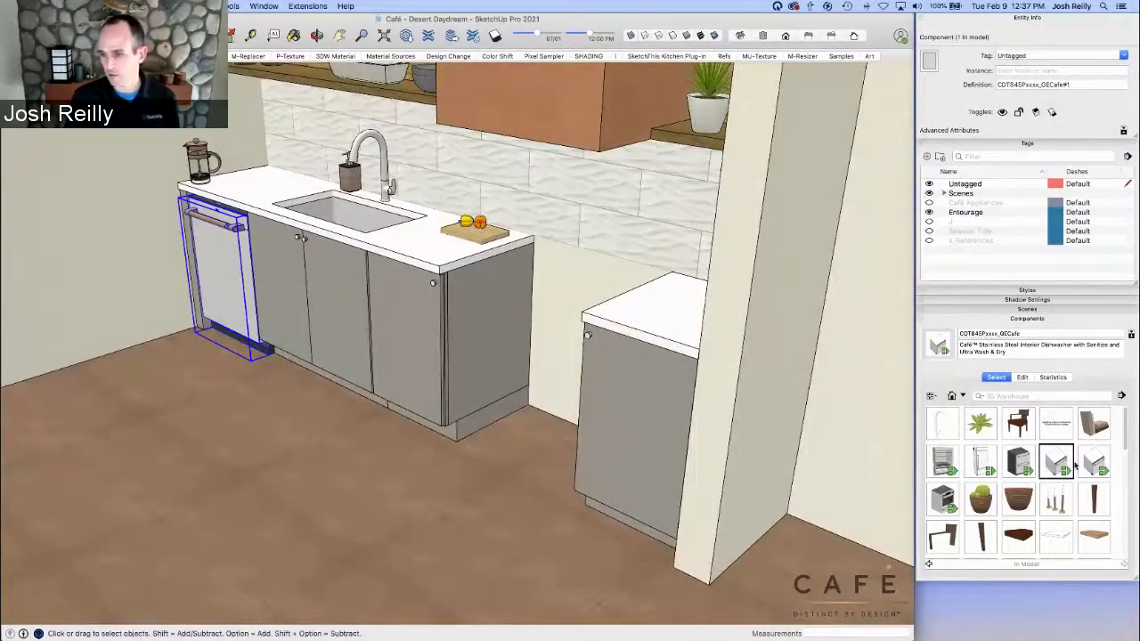
pyautogui.click(944, 498)
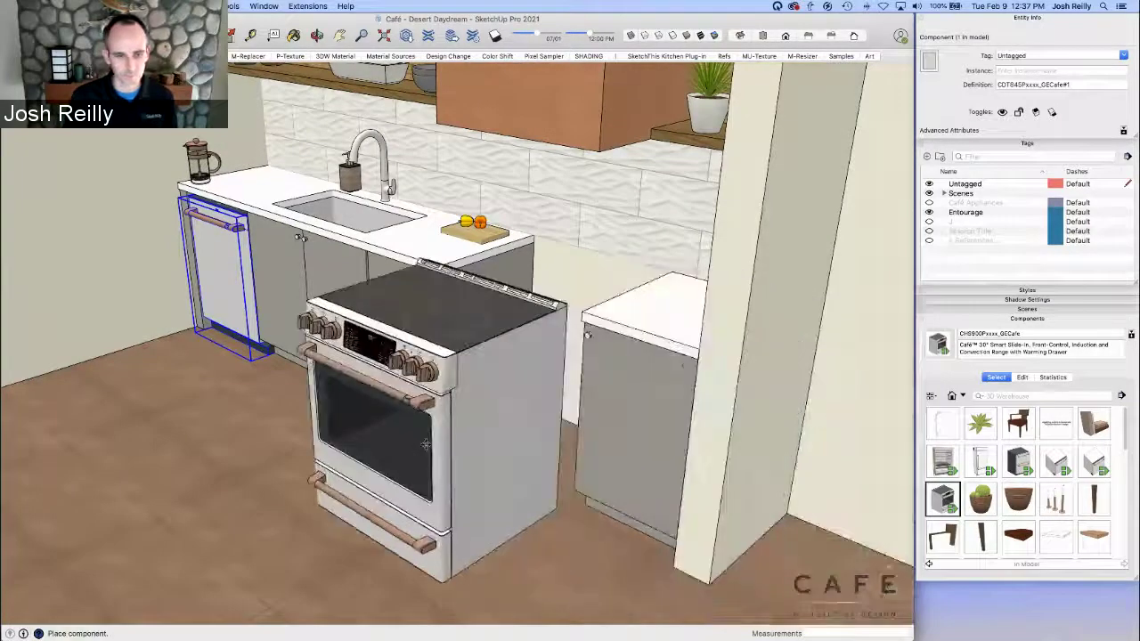
pyautogui.click(352, 455)
# Draw a reference line about 30" long across the range gap between the two base cabinet runs
pyautogui.press('m')
pyautogui.scroll(5, 451, 377)
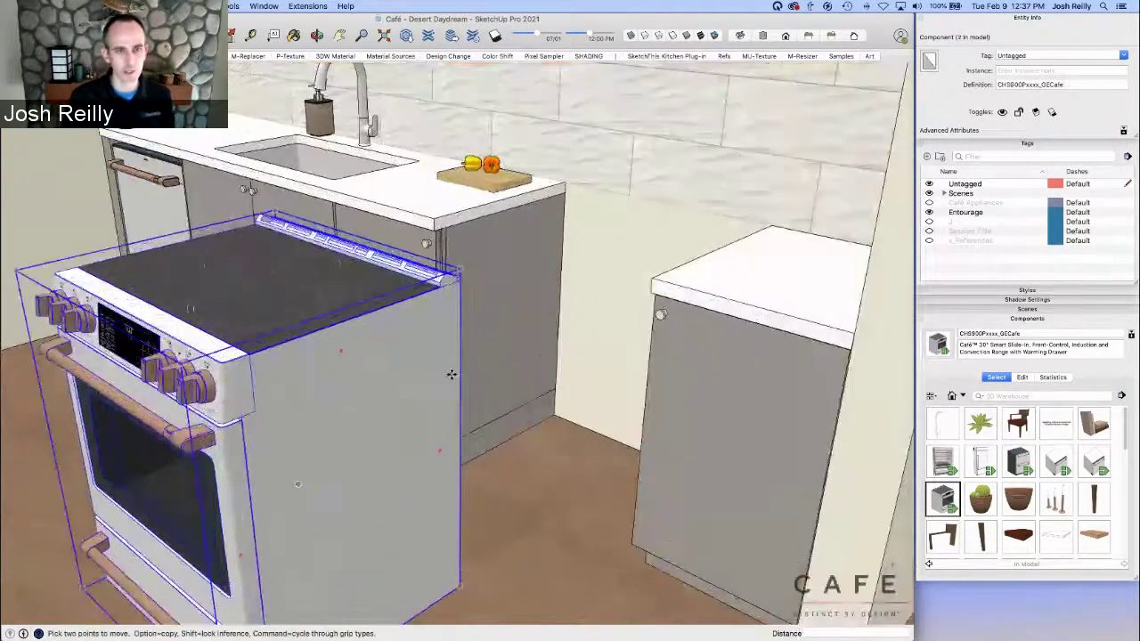
pyautogui.moveTo(451, 375); pyautogui.dragTo(410, 406, button='middle')
pyautogui.press('l')
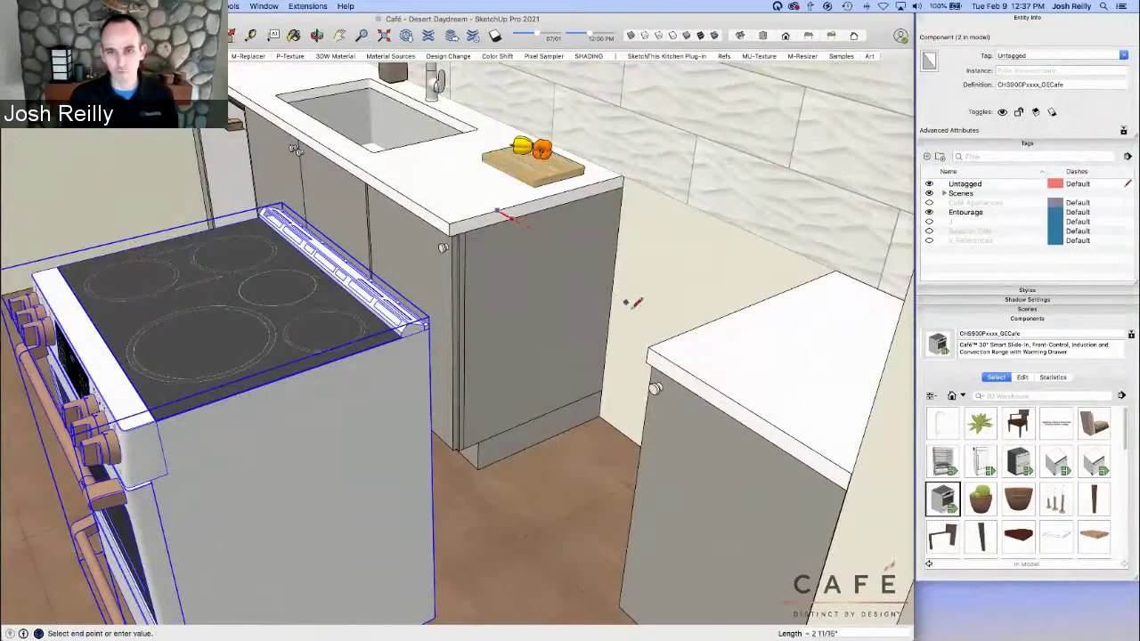
pyautogui.click(657, 345)
pyautogui.press('space')
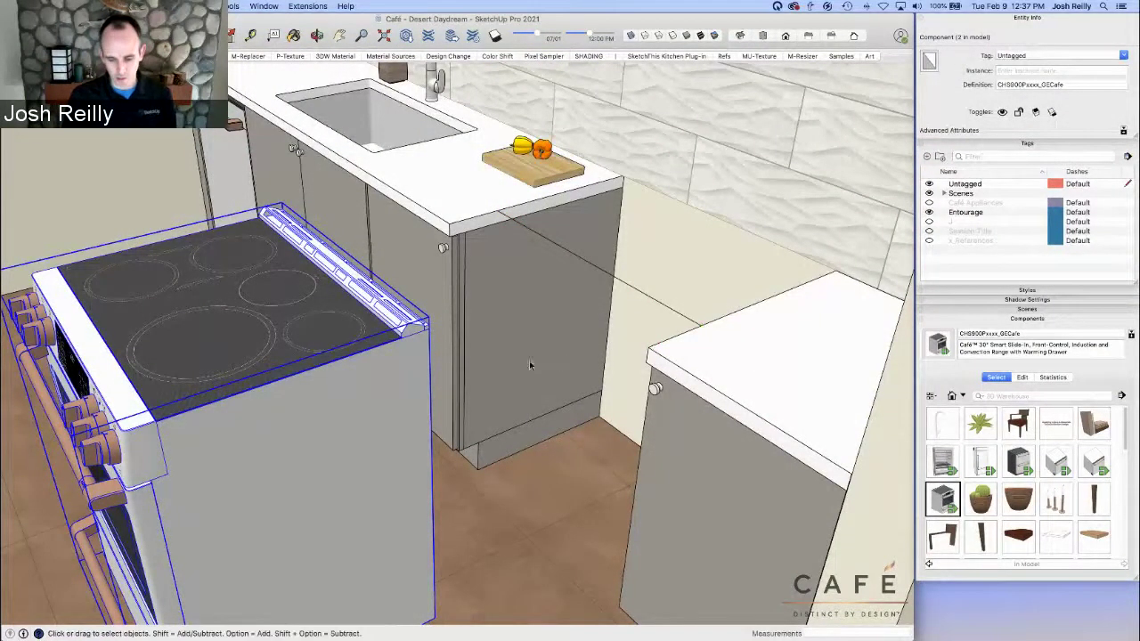
# Align the range's rear edge midpoint with the reference line's midpoint along the red axis, and erase the line
pyautogui.press('m')
pyautogui.scroll(4, 338, 334)
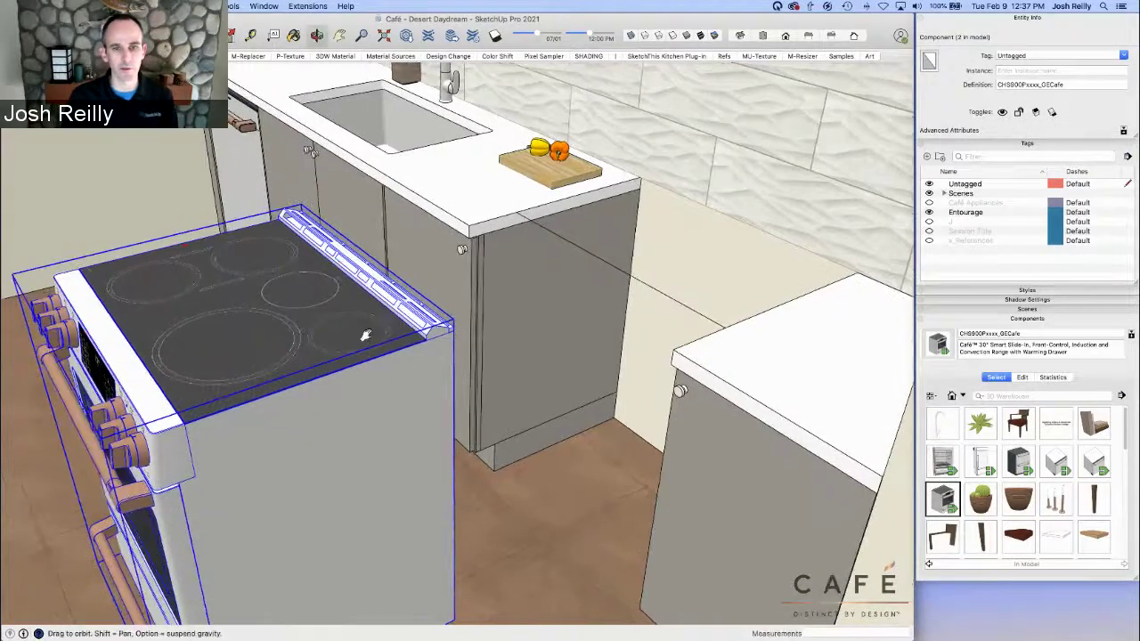
pyautogui.moveTo(599, 293); pyautogui.dragTo(571, 303, button='middle')
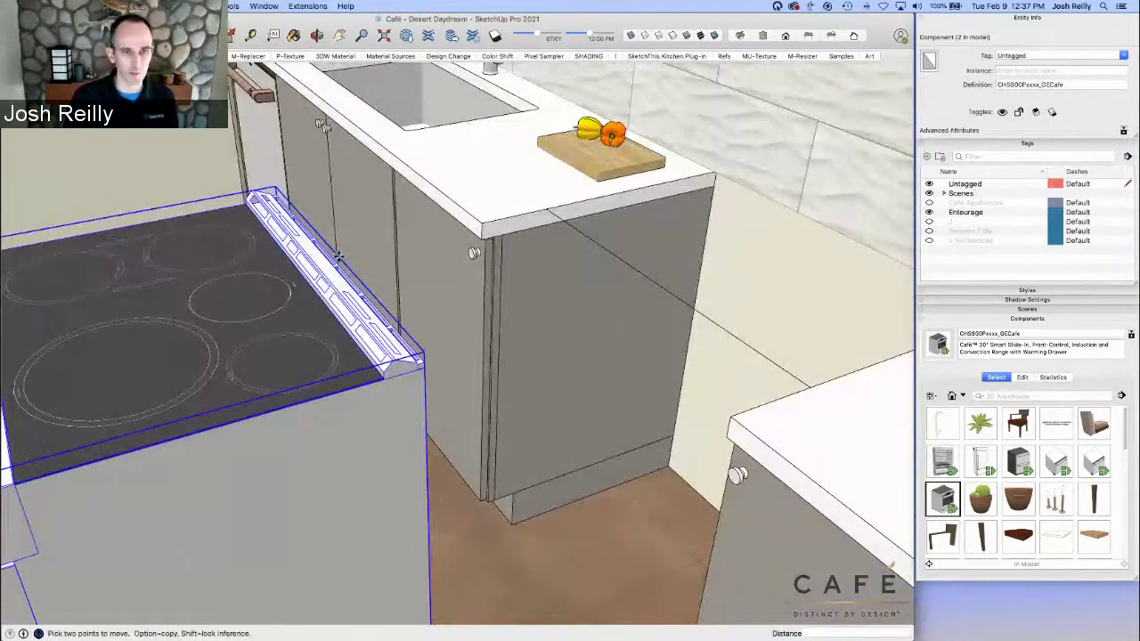
pyautogui.scroll(-2, 339, 257)
pyautogui.click(345, 267)
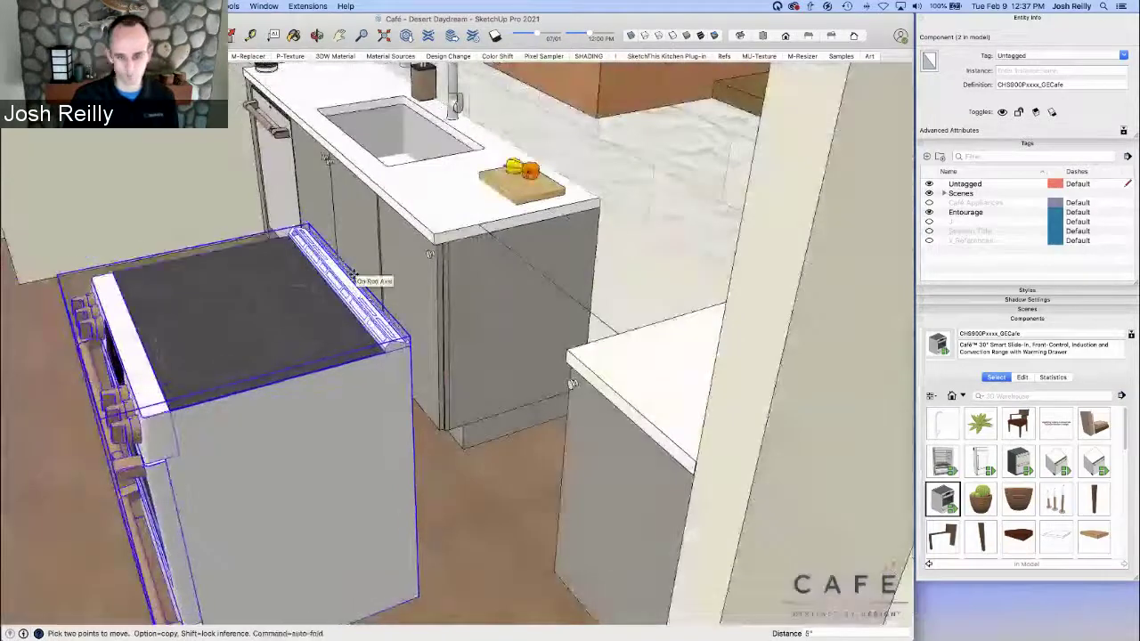
pyautogui.click(541, 273)
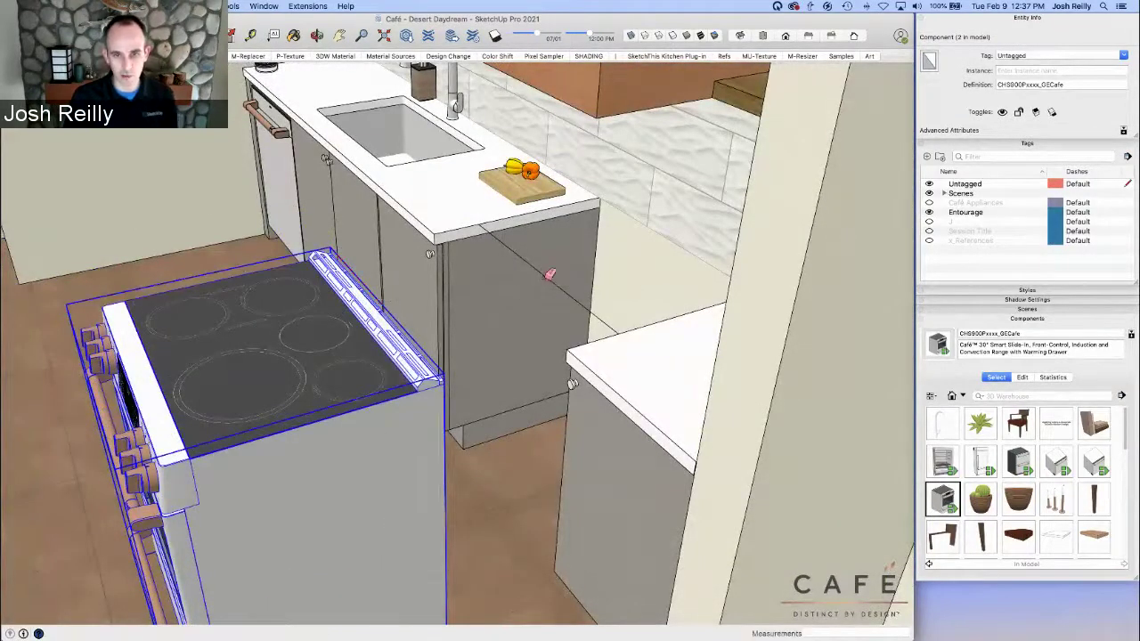
pyautogui.click(549, 278)
# Move the range about 38 13/16" along the green axis into the gap between the cabinets, back against the wall
pyautogui.press('m')
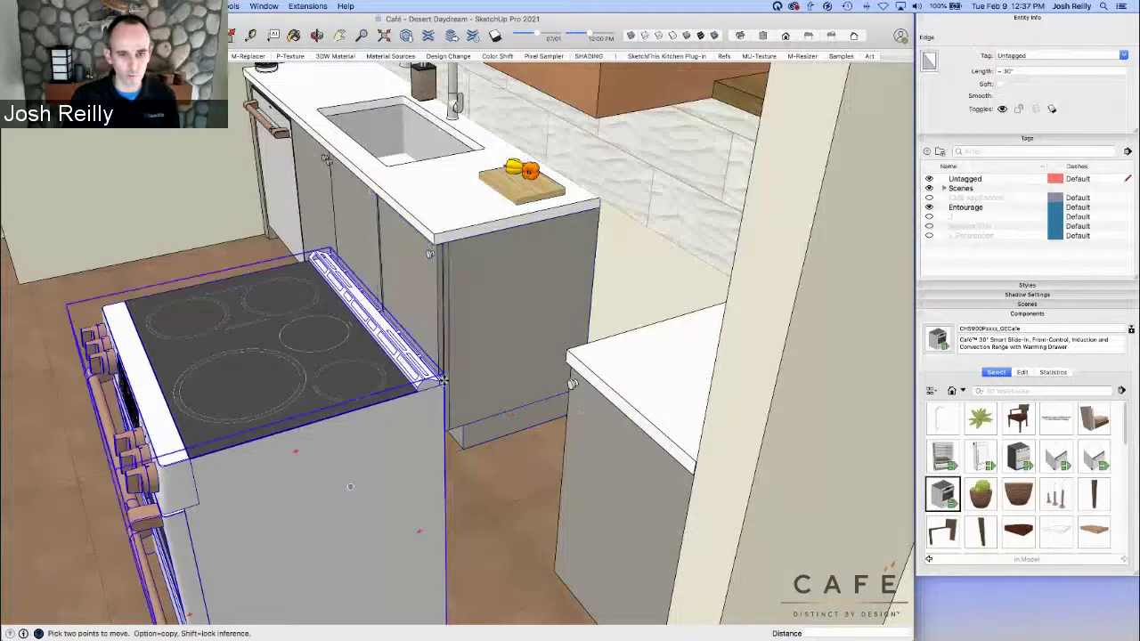
pyautogui.click(442, 381)
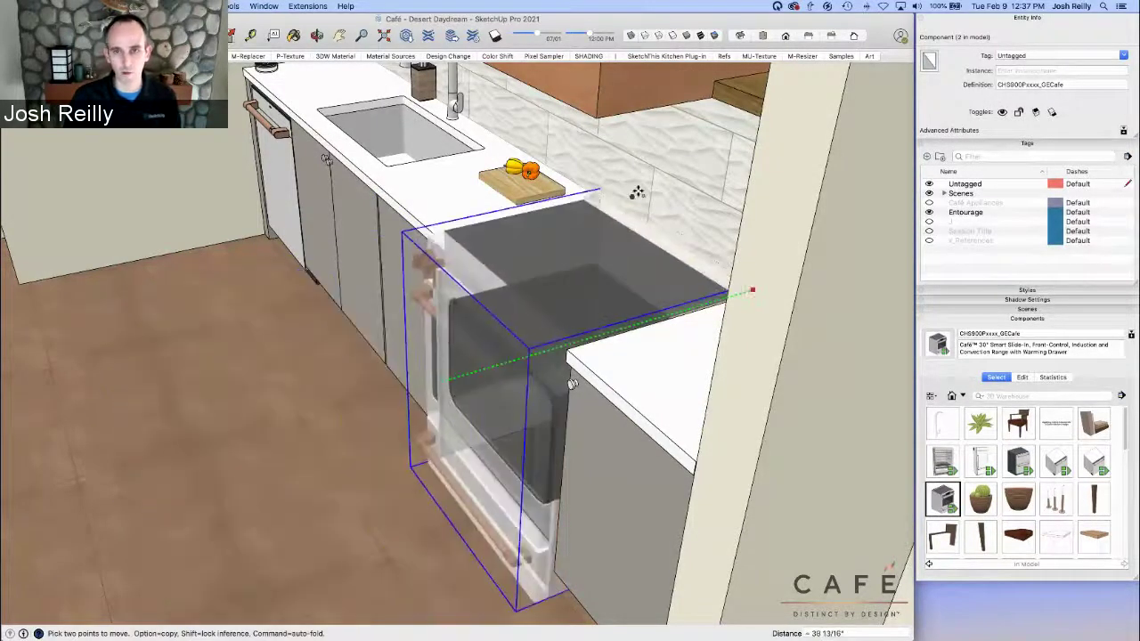
pyautogui.click(653, 177)
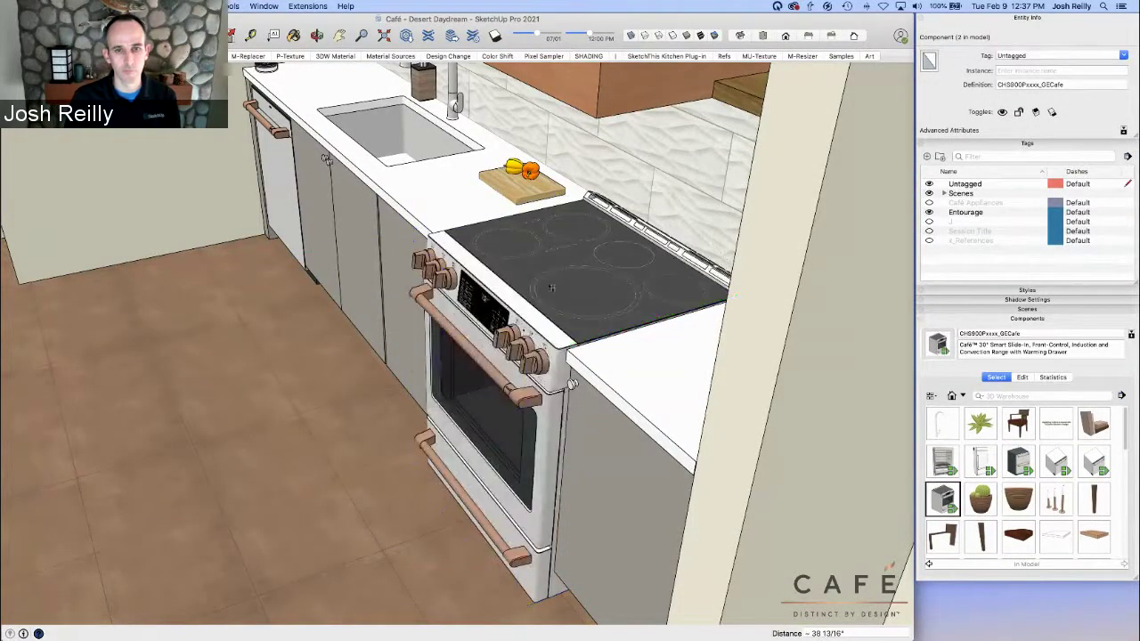
# Open the range's dynamic component options, review its body and accessories finishes, and close them
pyautogui.moveTo(551, 287); pyautogui.dragTo(517, 251, button='middle')
pyautogui.rightClick(517, 252)
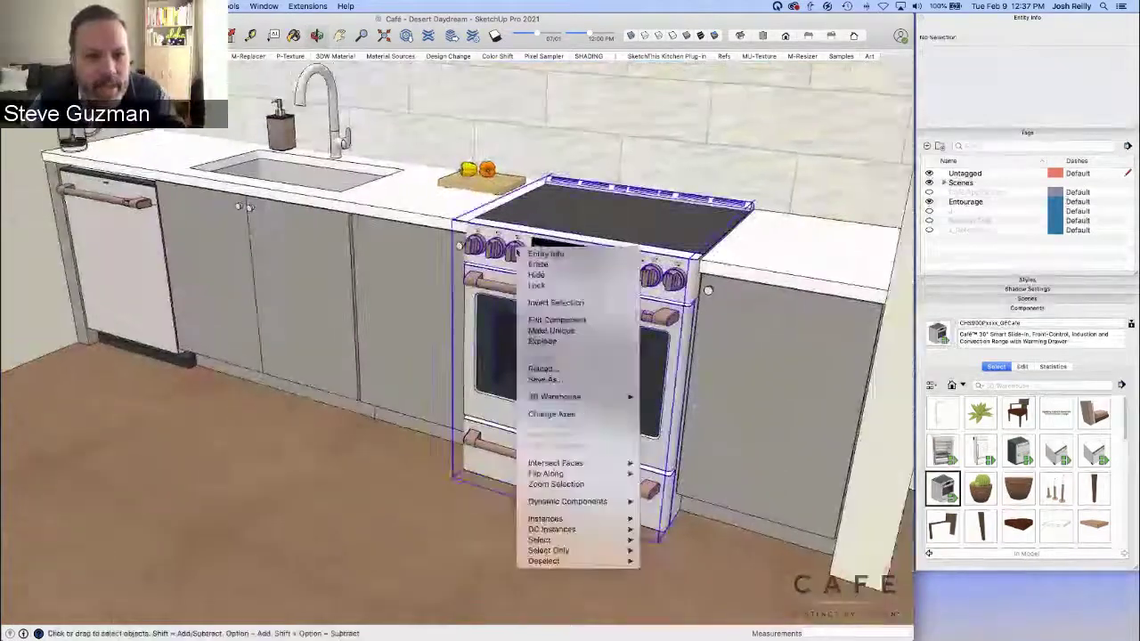
pyautogui.moveTo(568, 505)
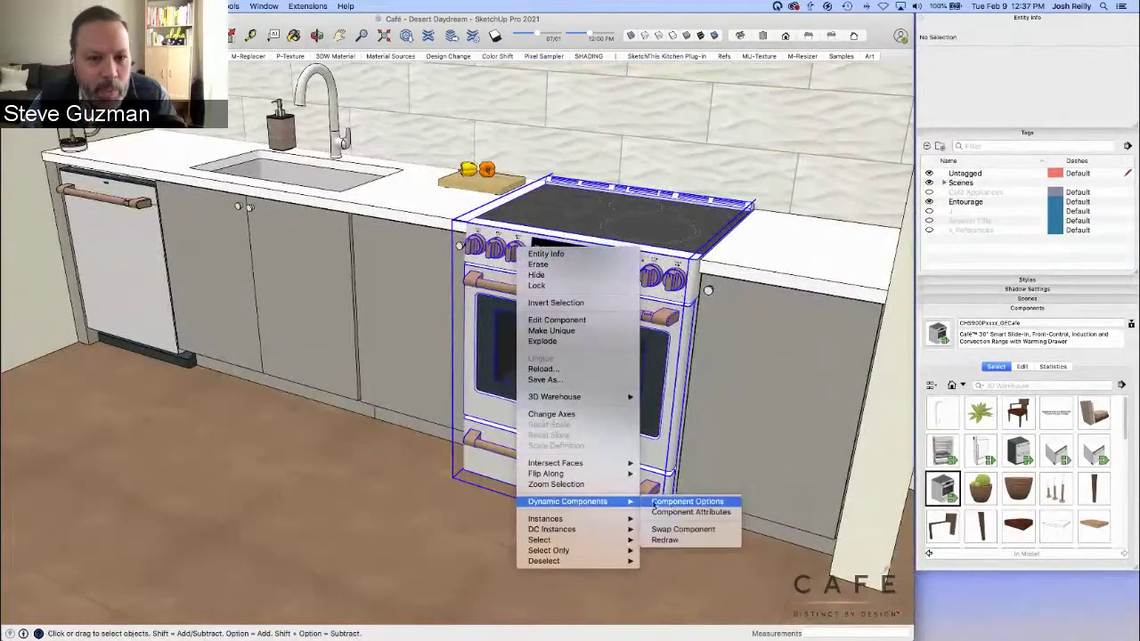
pyautogui.click(681, 501)
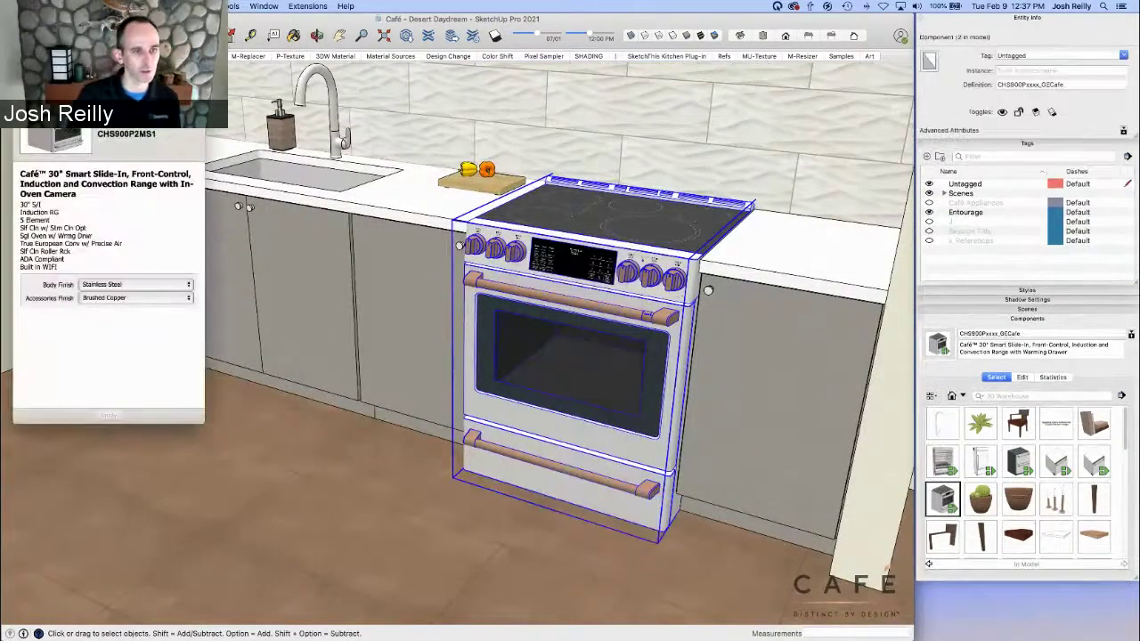
pyautogui.moveTo(111, 200); pyautogui.dragTo(176, 188)
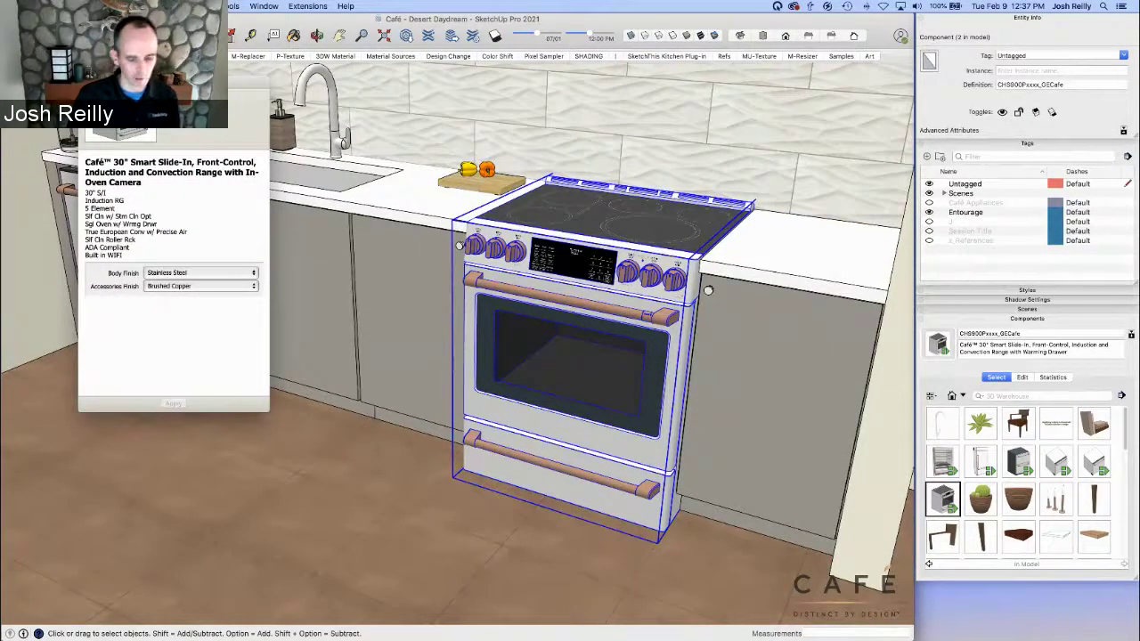
pyautogui.click(86, 82)
# Place the Café 21.3 Cu. Ft. Smart Built-In Bottom-Freezer Refrigerator on the floor in front of the range
pyautogui.scroll(-3, 199, 155)
pyautogui.keyDown('shift'); pyautogui.moveTo(414, 176); pyautogui.dragTo(272, 237, button='middle'); pyautogui.keyUp('shift')
pyautogui.scroll(-2, 271, 237)
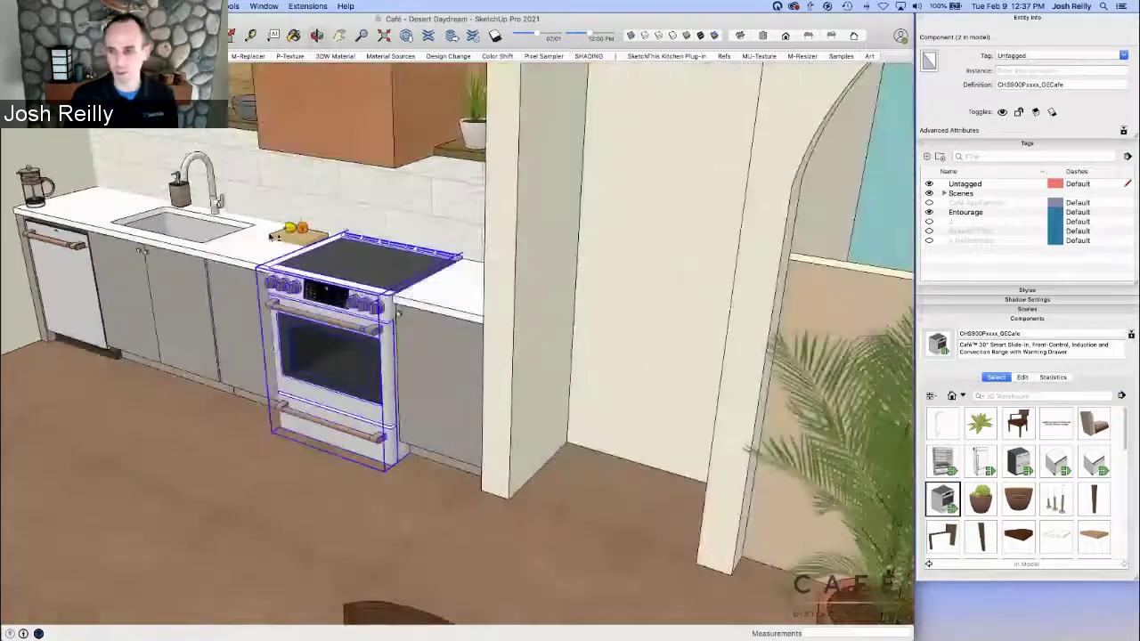
pyautogui.scroll(-2, 272, 237)
pyautogui.click(980, 462)
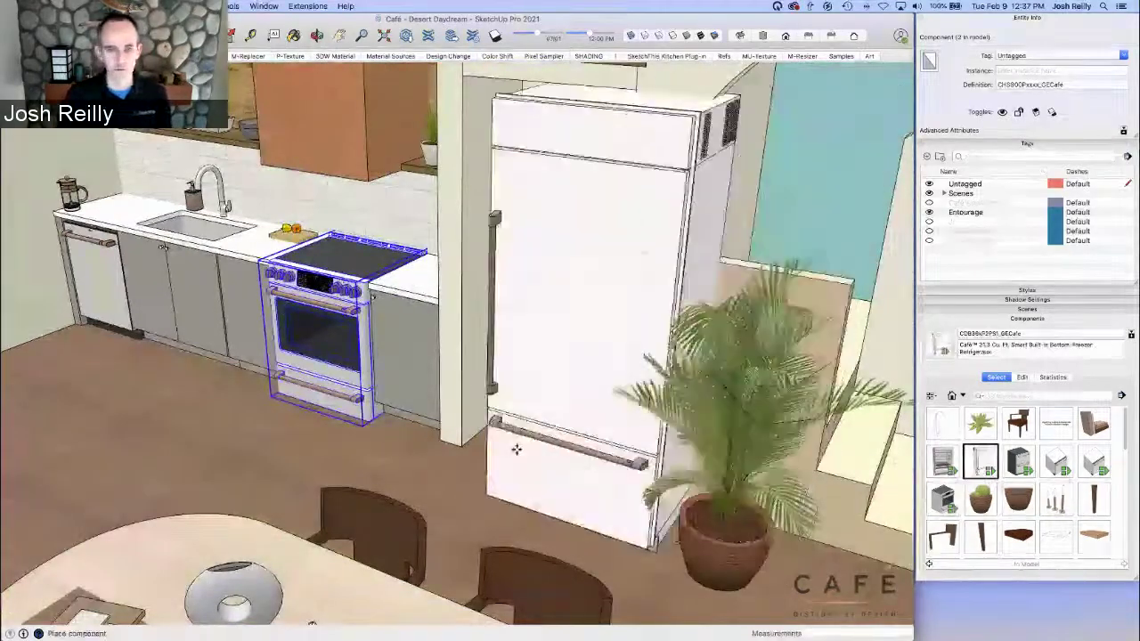
pyautogui.click(361, 450)
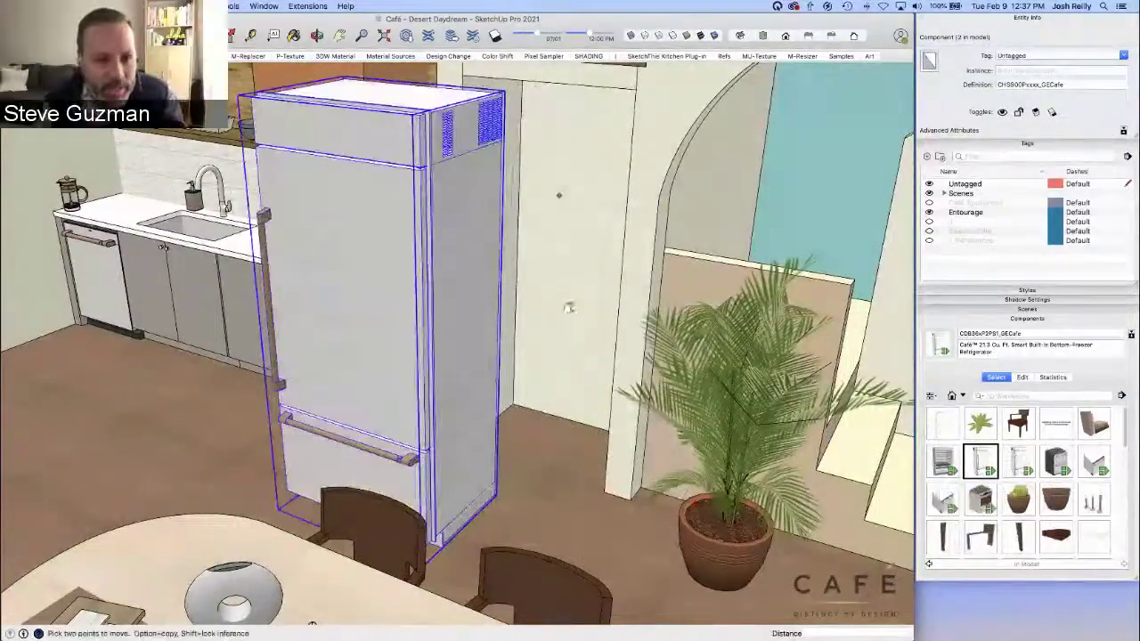
# Move the refrigerator about 19 1/16" along the red axis to line up with its cabinet opening, and along the green axis into it
pyautogui.keyDown('shift'); pyautogui.moveTo(571, 331); pyautogui.dragTo(566, 371, button='middle'); pyautogui.keyUp('shift')
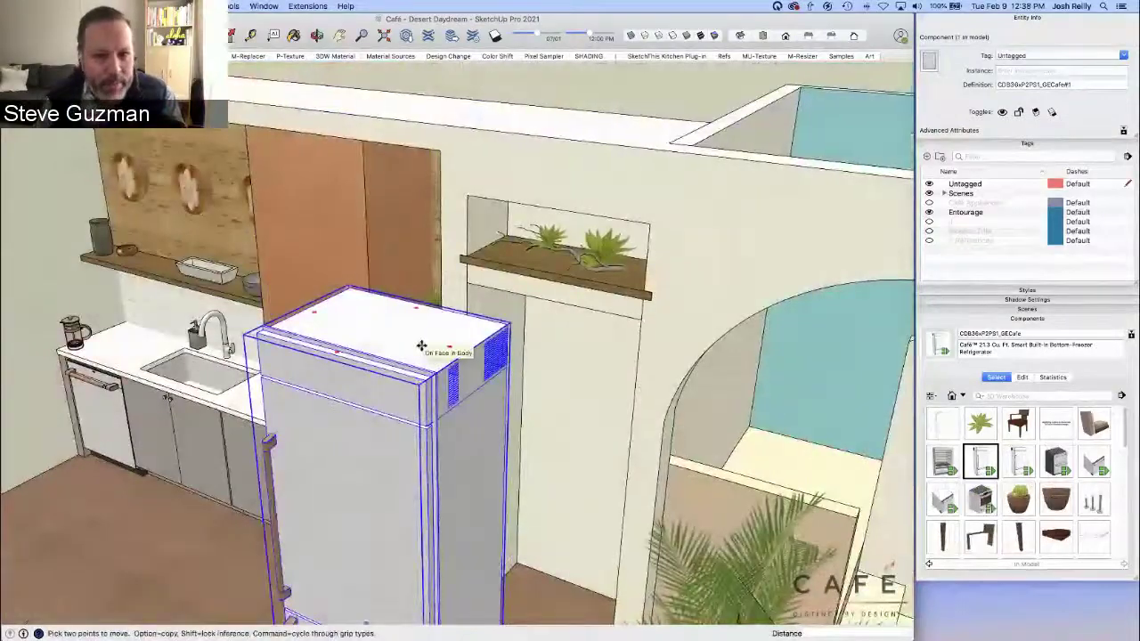
pyautogui.moveTo(421, 346)
pyautogui.mouseDown(button='middle')
pyautogui.moveTo(495, 339)
pyautogui.moveTo(418, 346)
pyautogui.mouseUp(button='middle')
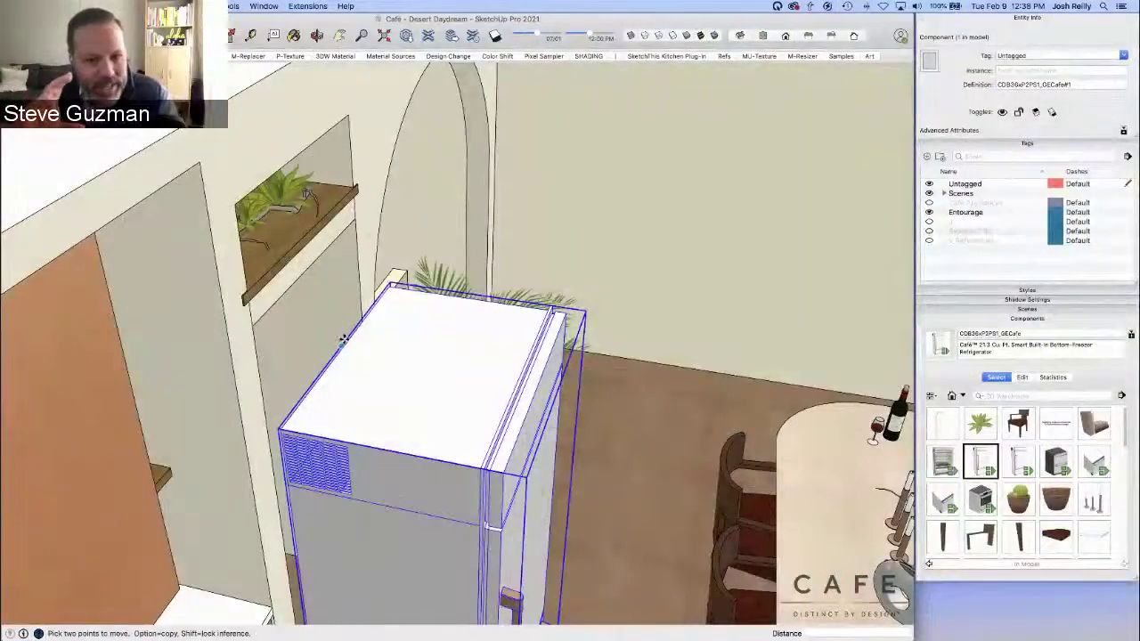
pyautogui.scroll(6, 341, 344)
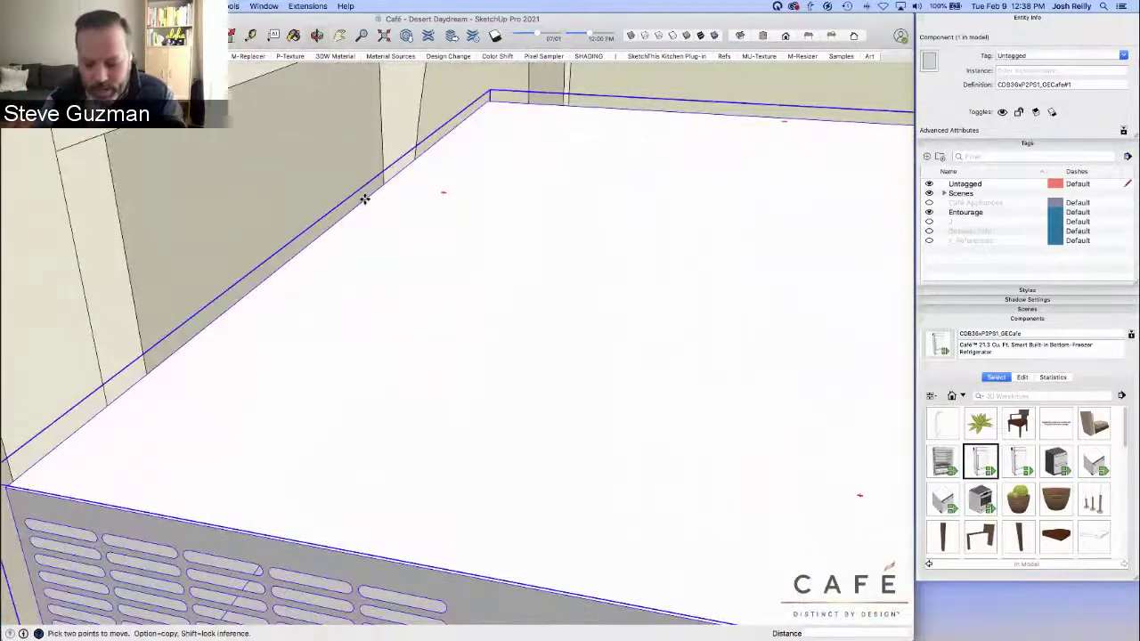
pyautogui.click(365, 199)
pyautogui.scroll(-8, 364, 198)
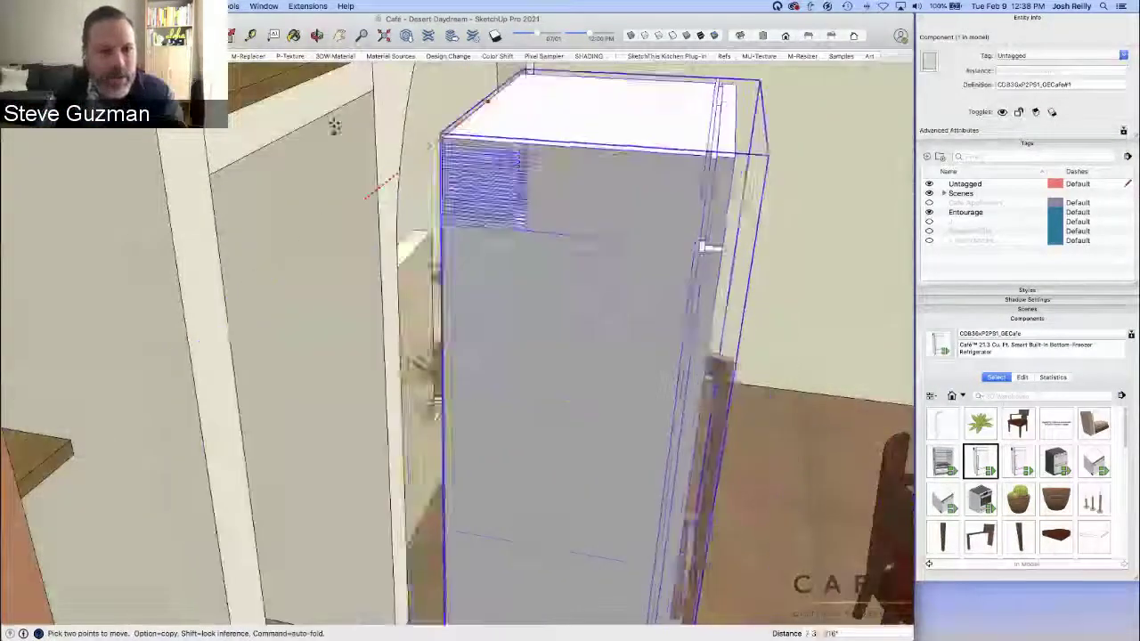
pyautogui.click(704, 221)
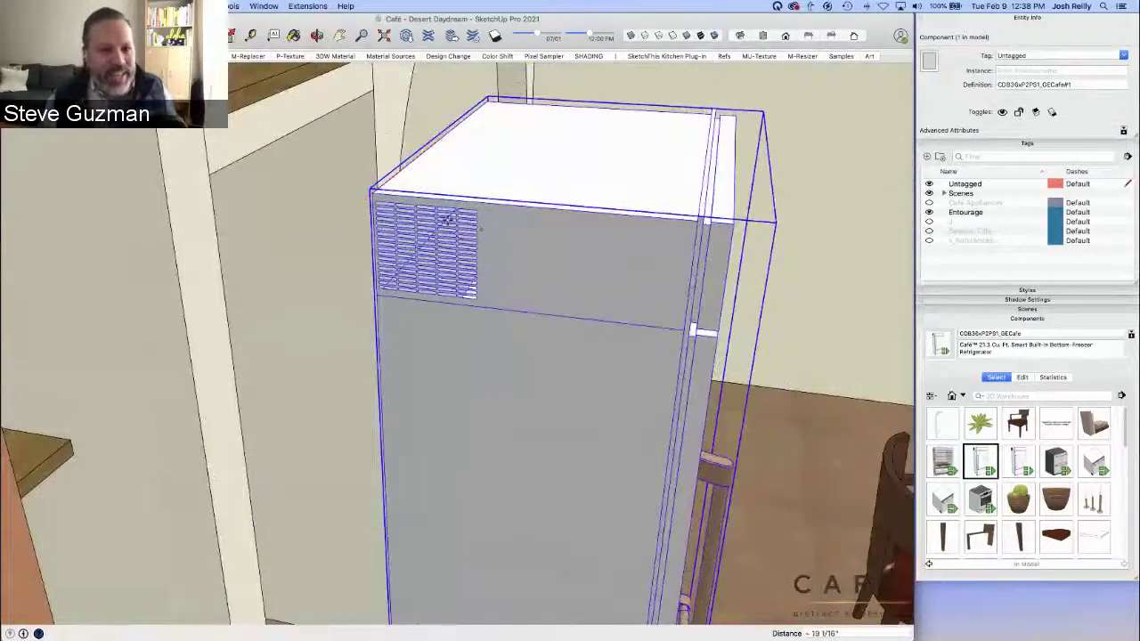
pyautogui.click(703, 218)
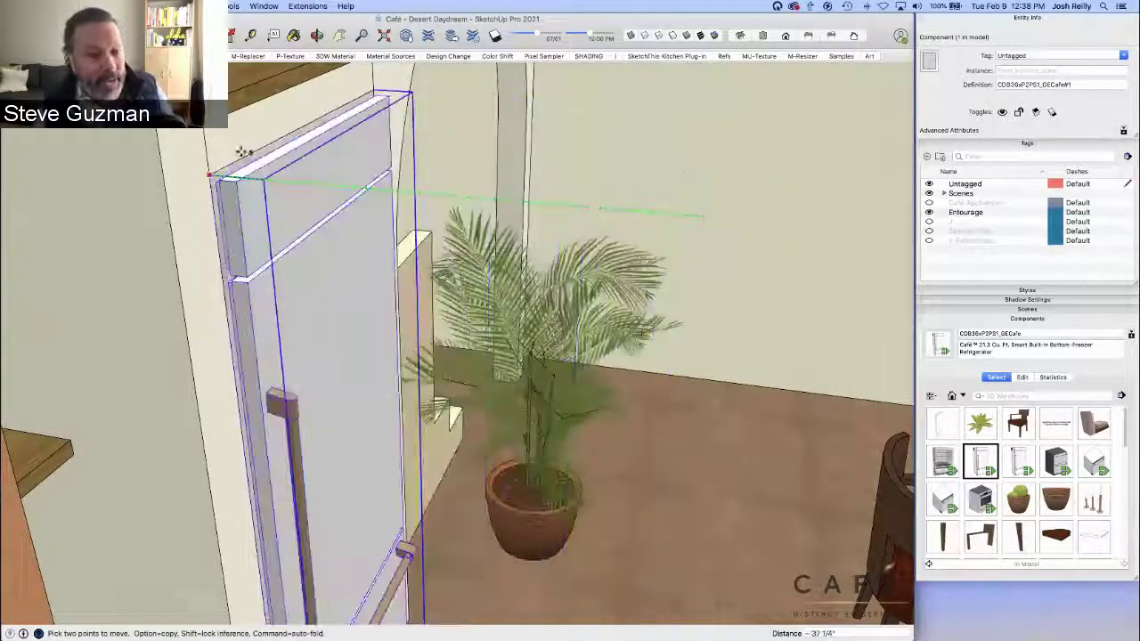
pyautogui.click(199, 149)
# Open the refrigerator's dynamic component options, review its body finish, accessory finish and opening settings, and close them
pyautogui.rightClick(360, 307)
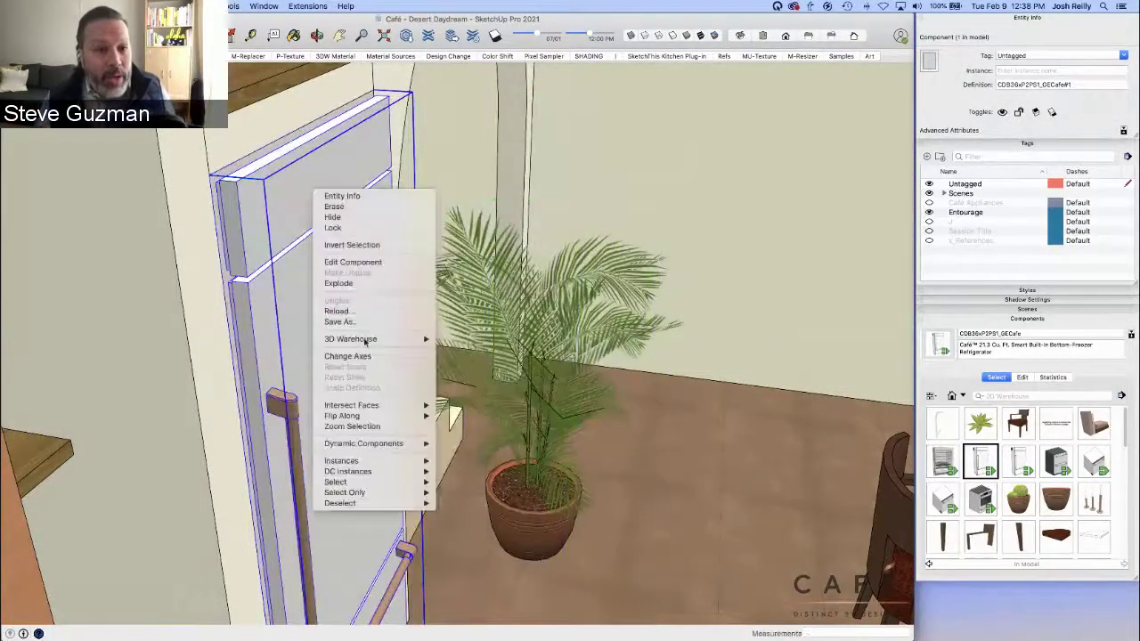
pyautogui.moveTo(388, 444)
pyautogui.click(467, 444)
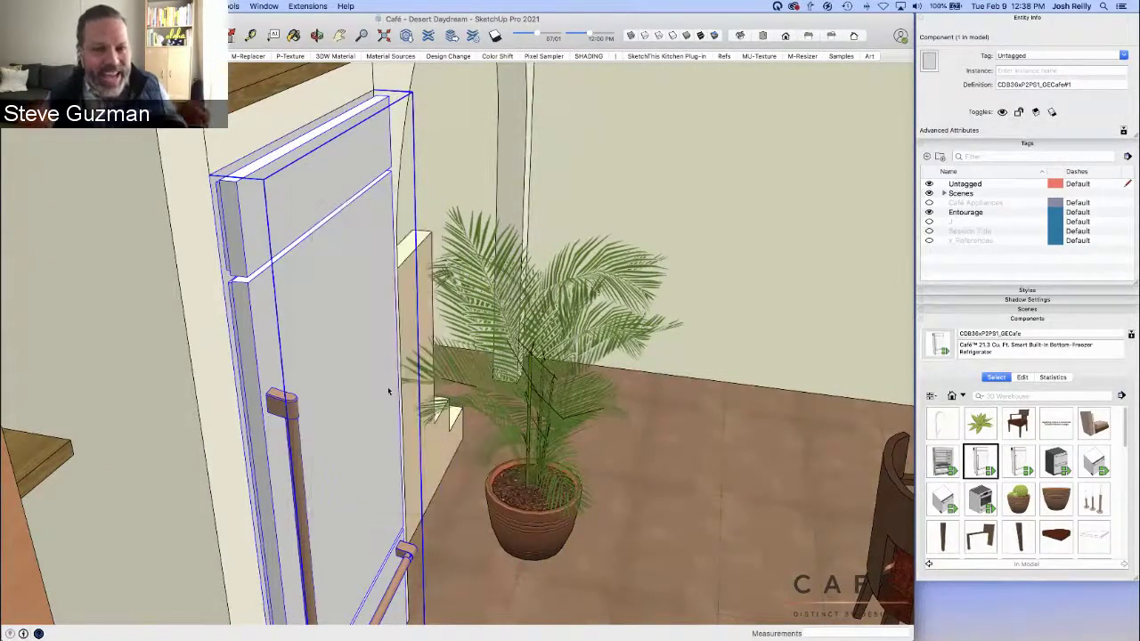
pyautogui.moveTo(160, 90); pyautogui.dragTo(156, 88)
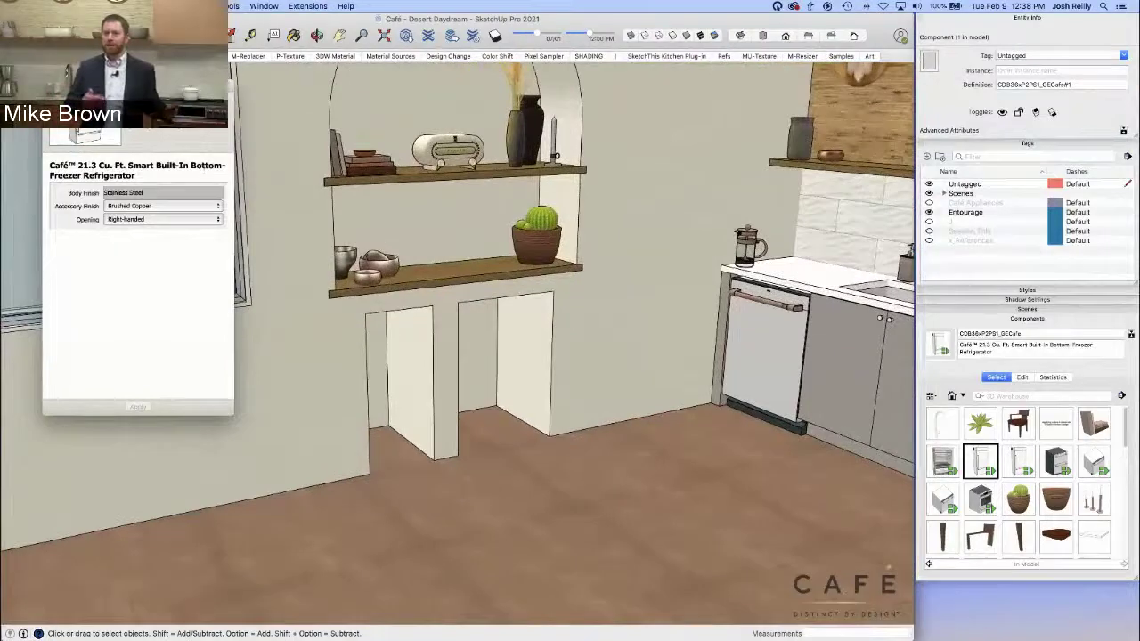
pyautogui.click(51, 87)
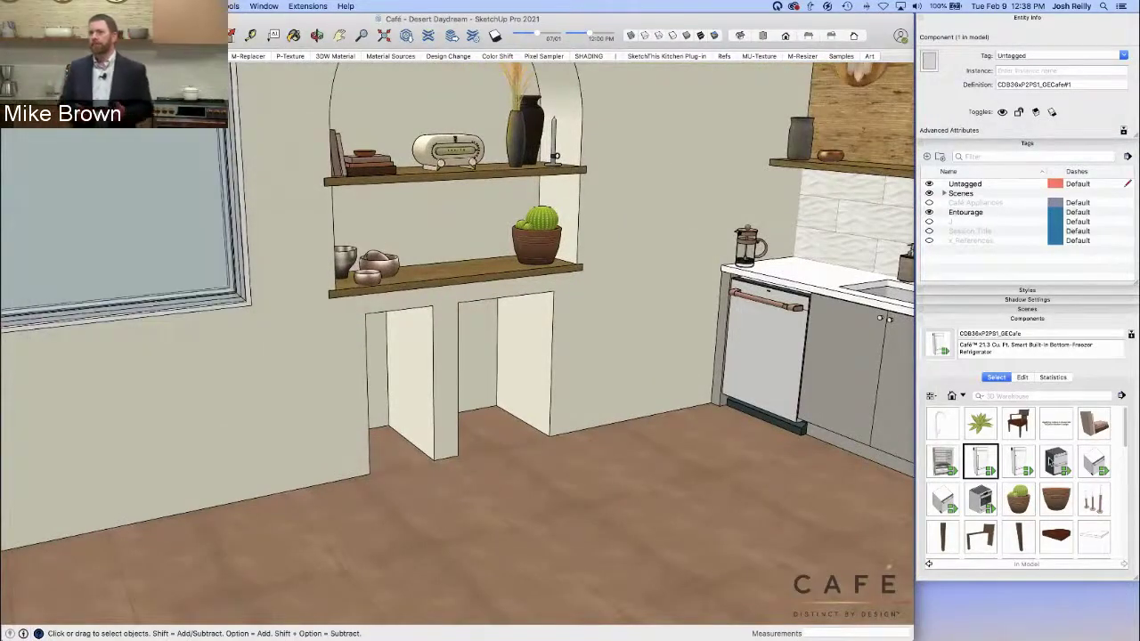
# Place the Wine and Beverage Center on the floor before the wall niches and rotate it so its door faces the room
pyautogui.click(944, 460)
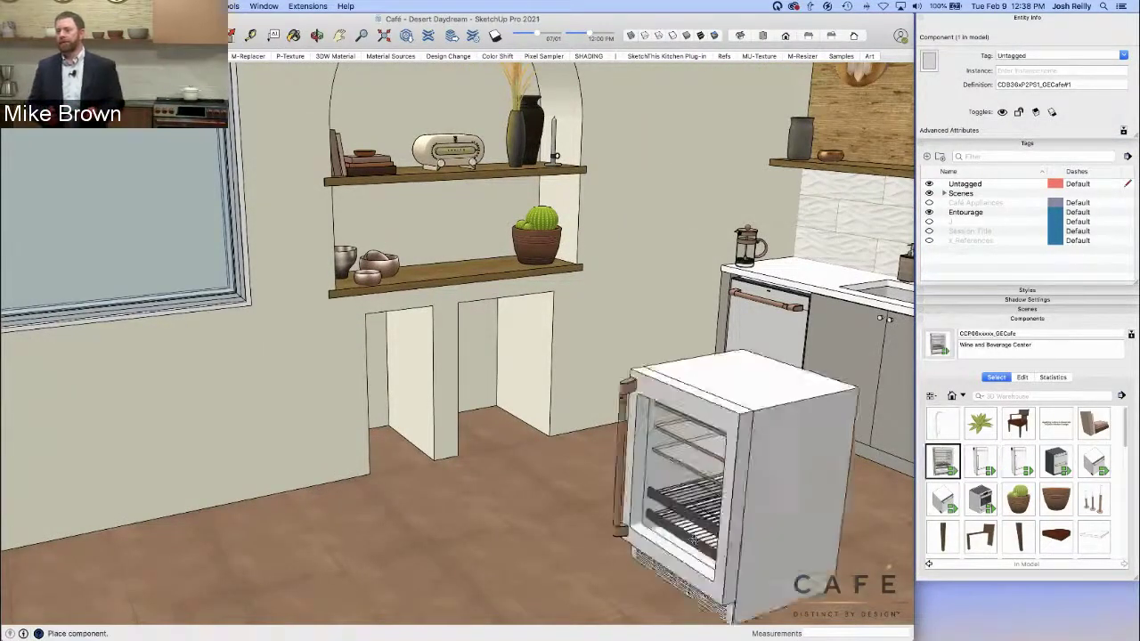
pyautogui.click(561, 488)
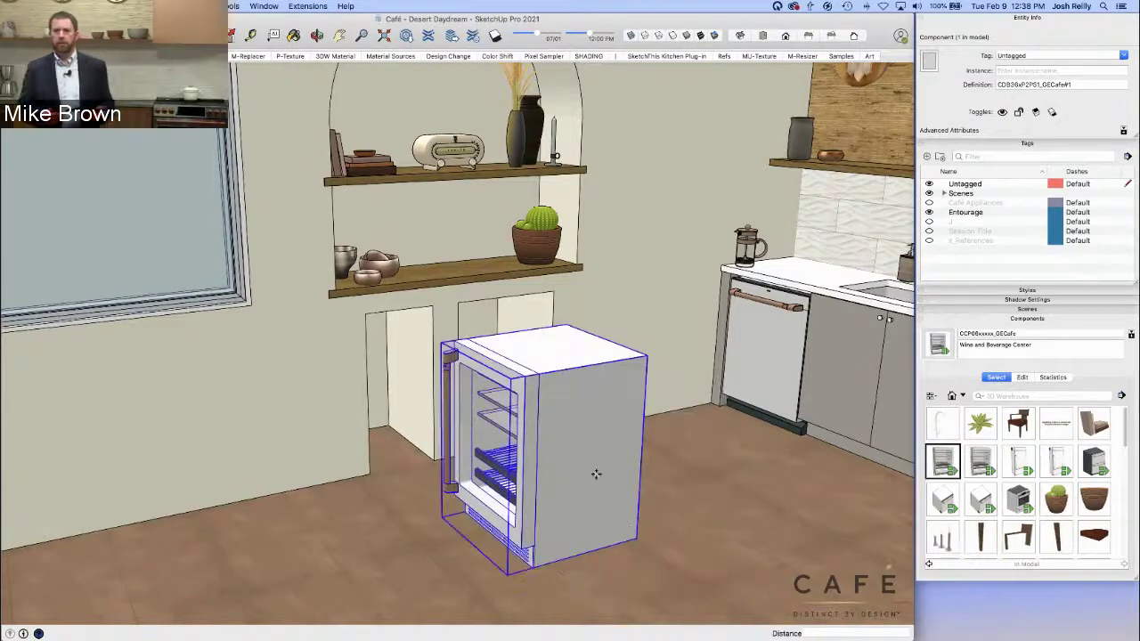
pyautogui.press('q')
pyautogui.click(553, 354)
pyautogui.click(595, 346)
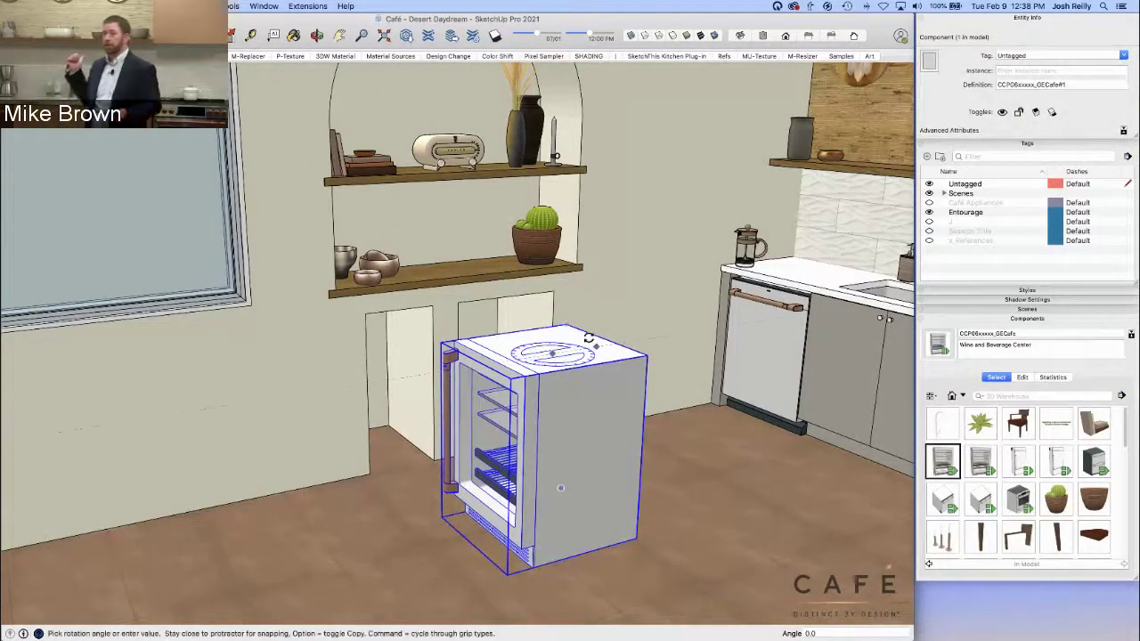
pyautogui.click(588, 337)
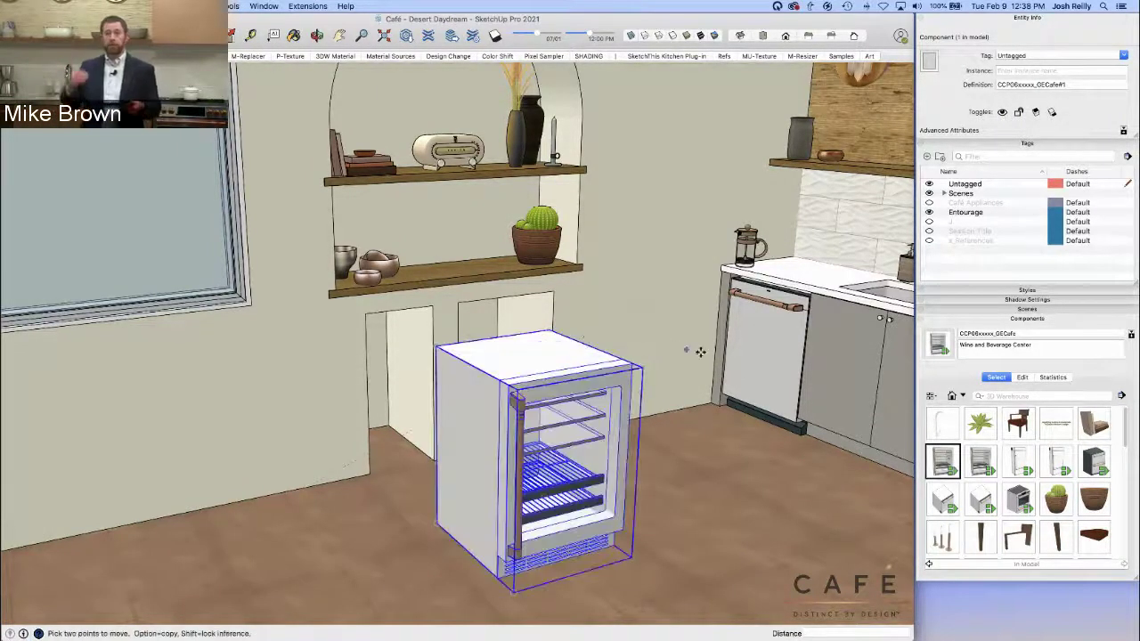
# Move the beverage center by its upper front corner into the niche below the cactus, matching the niche's upper front corner
pyautogui.moveTo(692, 351); pyautogui.dragTo(499, 365, button='middle')
pyautogui.press('m')
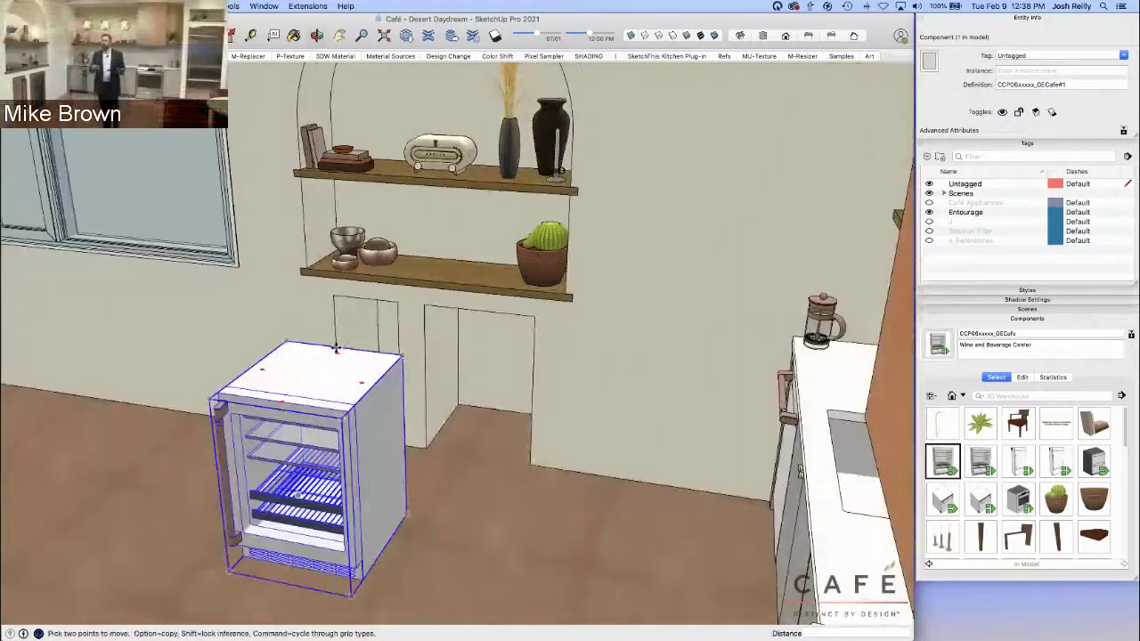
pyautogui.click(339, 349)
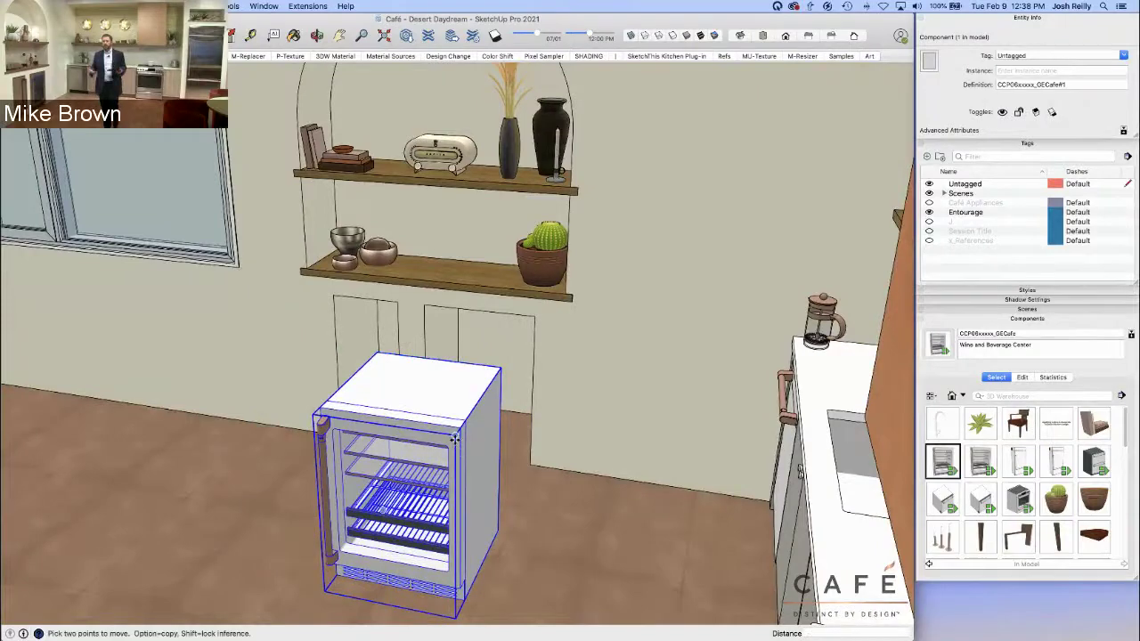
pyautogui.click(455, 438)
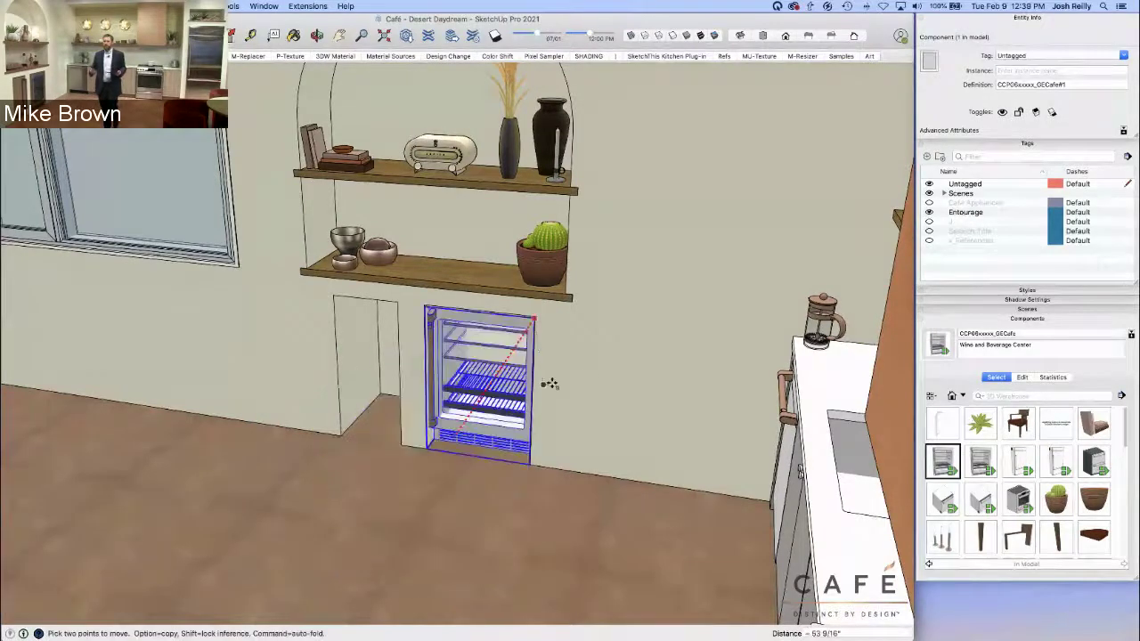
pyautogui.click(623, 365)
pyautogui.press('space')
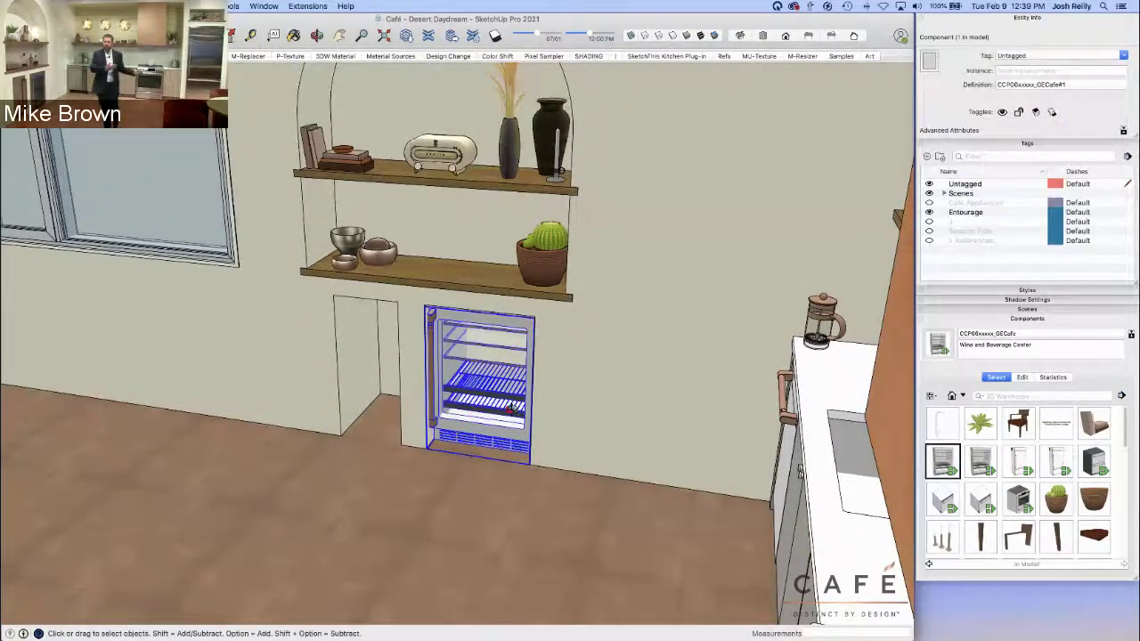
# Open the dynamic component options of the beverage center and place the options window beside the appliance
pyautogui.moveTo(511, 410); pyautogui.dragTo(690, 342, button='middle')
pyautogui.moveTo(451, 384); pyautogui.dragTo(503, 359, button='middle')
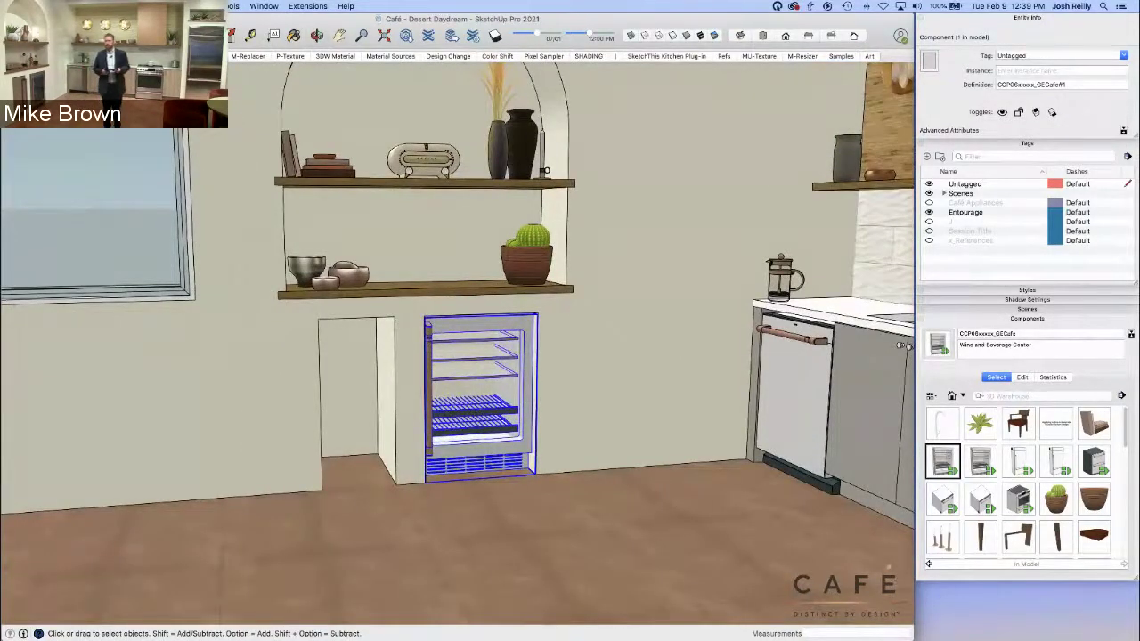
pyautogui.click(135, 6)
pyautogui.moveTo(174, 47)
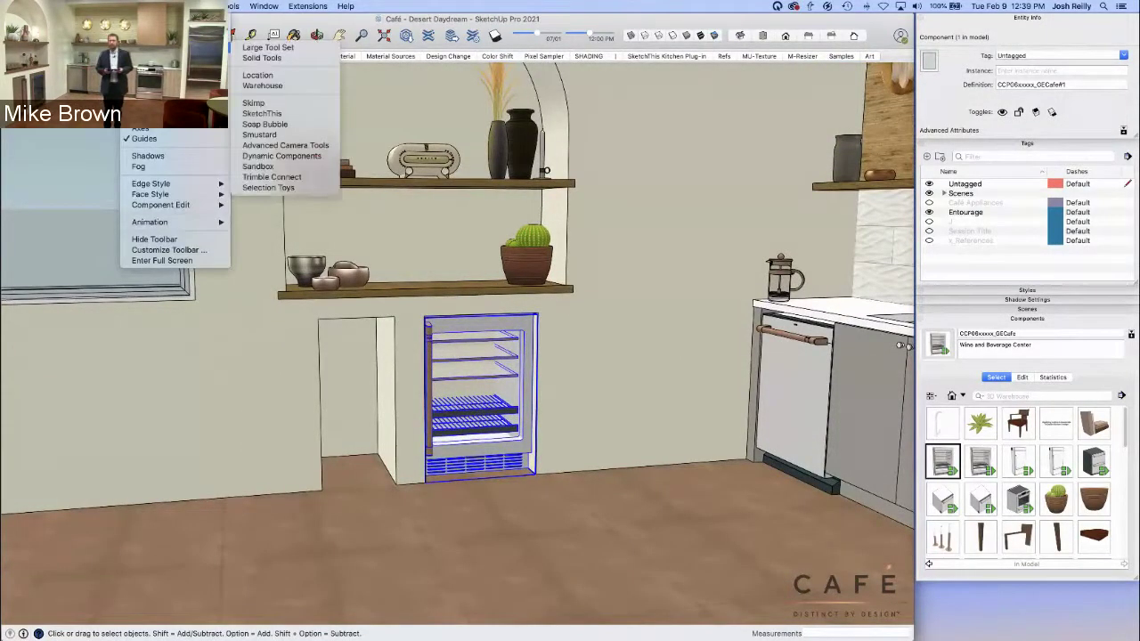
pyautogui.click(282, 157)
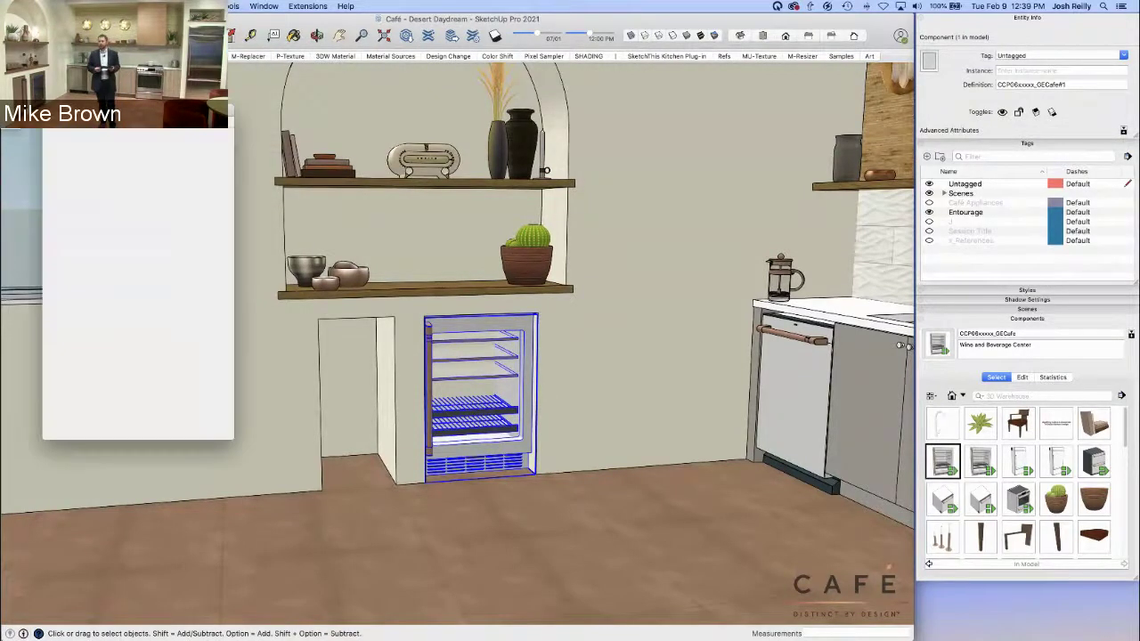
pyautogui.moveTo(176, 124); pyautogui.dragTo(344, 217)
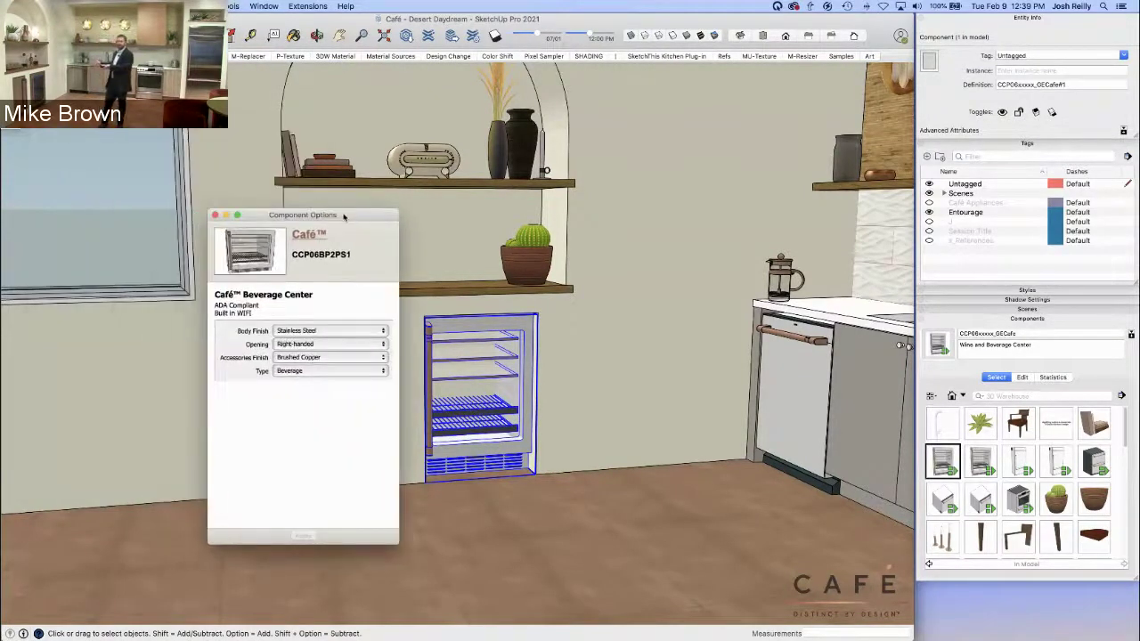
# Apply a Matte Black body finish, Brushed Black accessories finish and Wine type to the beverage center, and inspect it up close
pyautogui.click(329, 330)
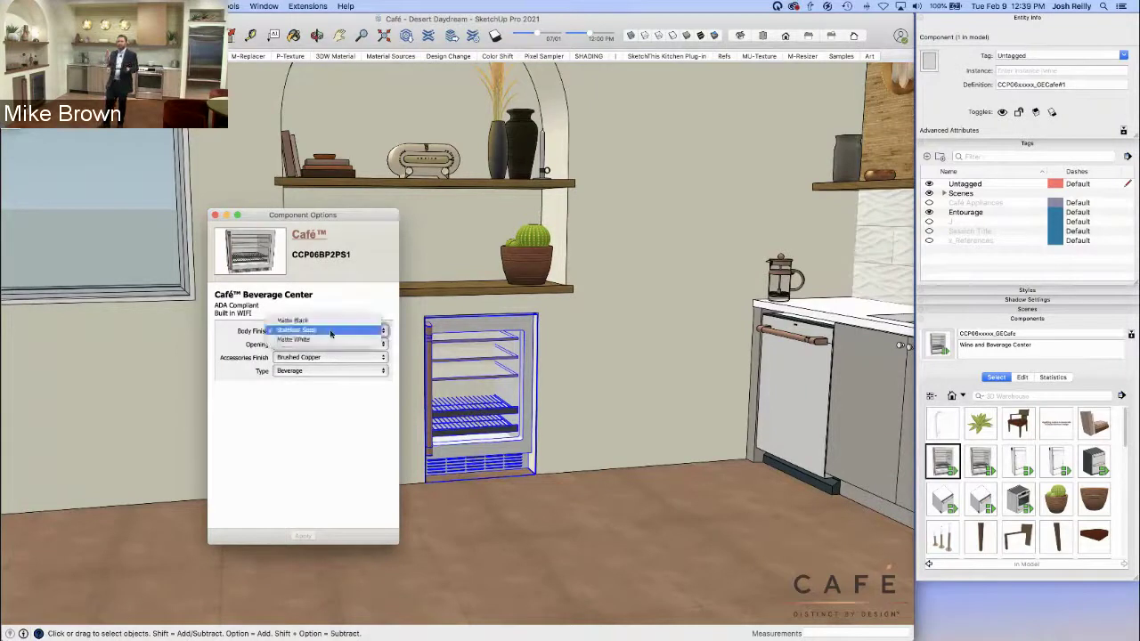
pyautogui.click(330, 321)
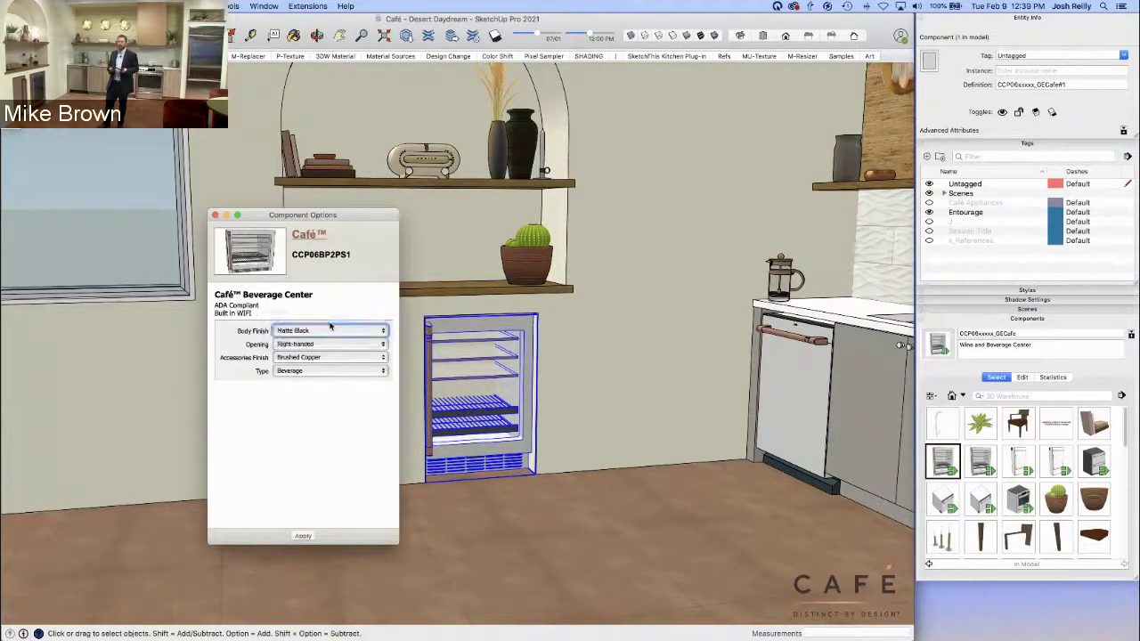
pyautogui.click(328, 371)
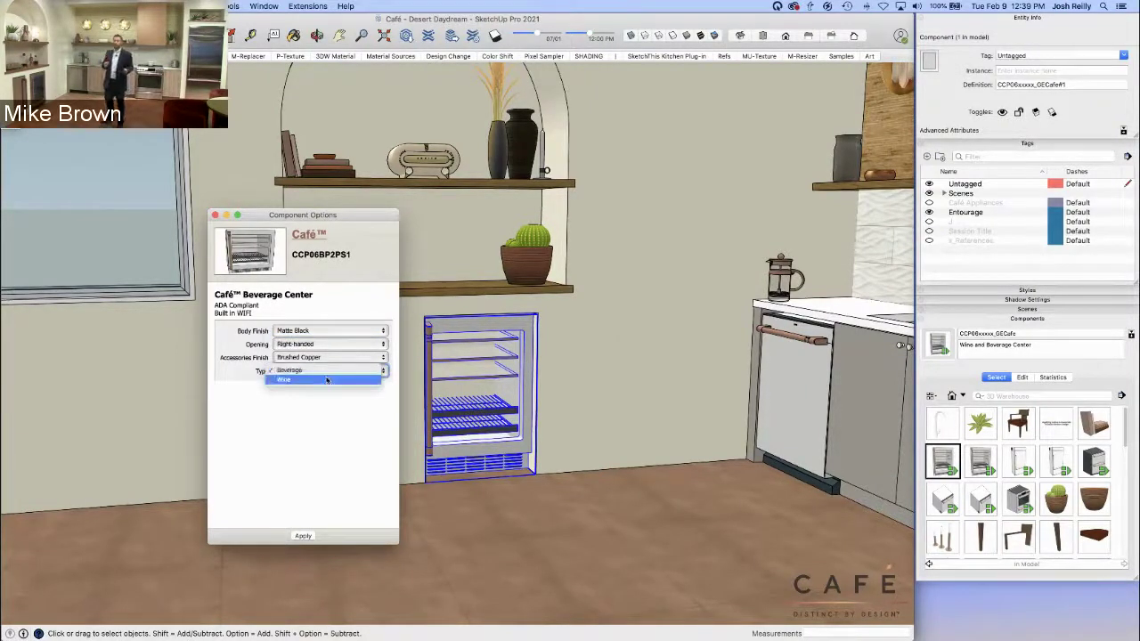
pyautogui.click(326, 375)
pyautogui.click(323, 360)
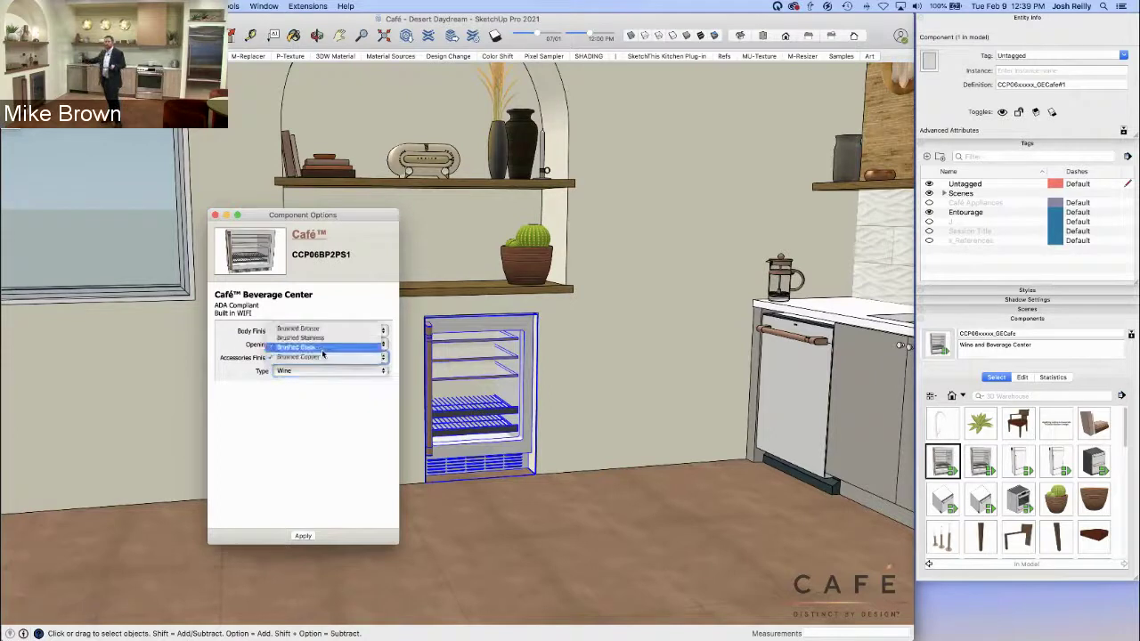
pyautogui.click(322, 347)
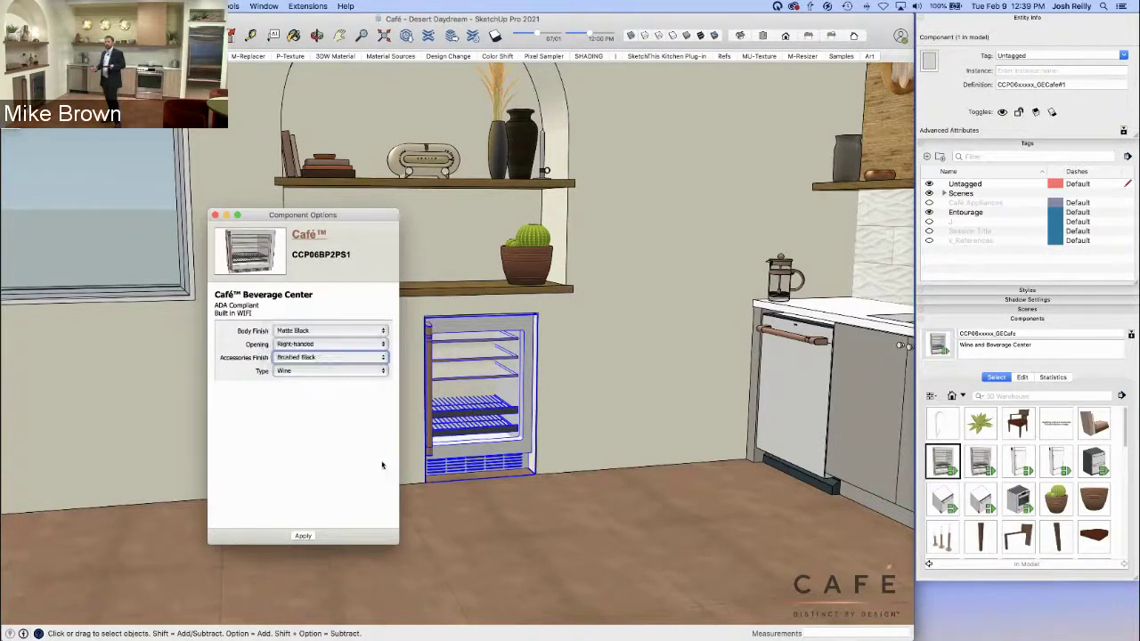
pyautogui.click(304, 536)
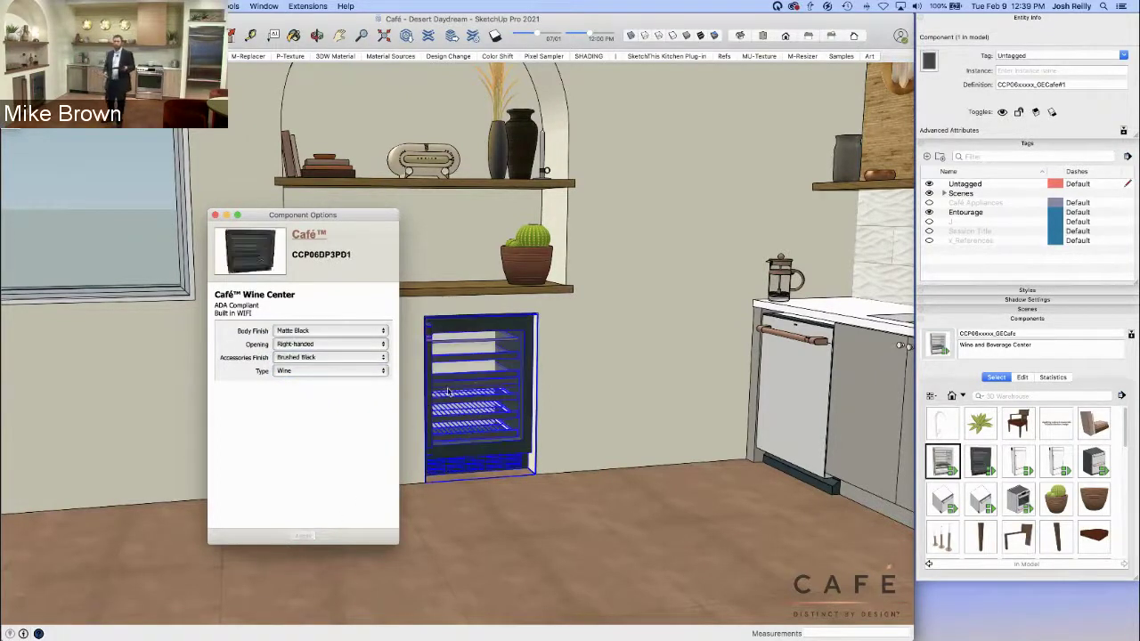
pyautogui.scroll(3, 449, 393)
pyautogui.scroll(5, 448, 393)
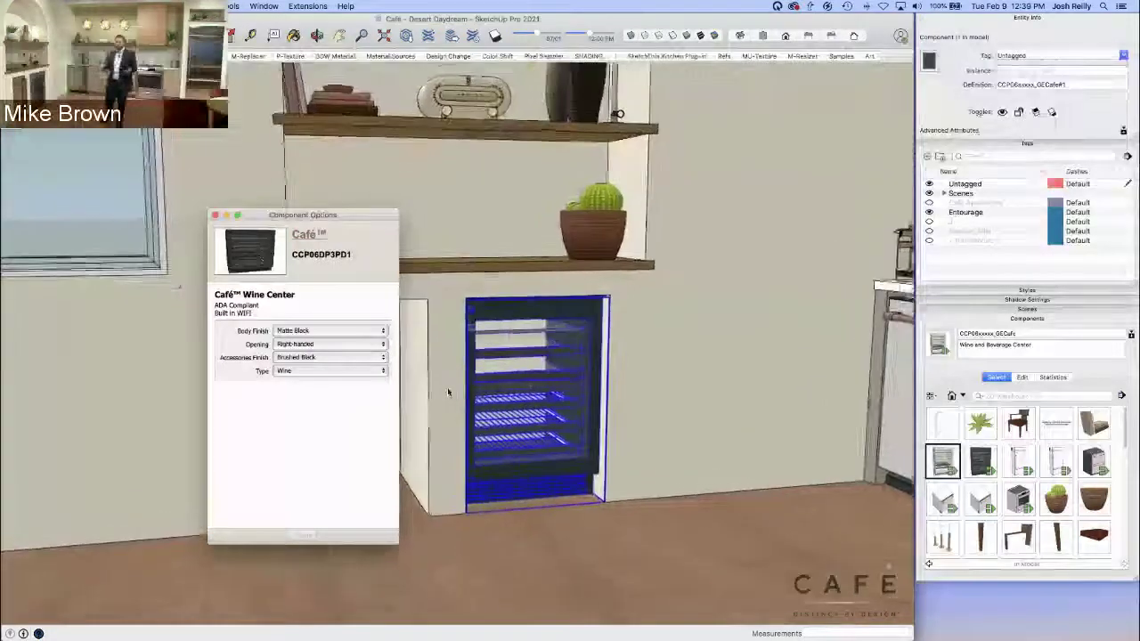
pyautogui.scroll(4, 448, 390)
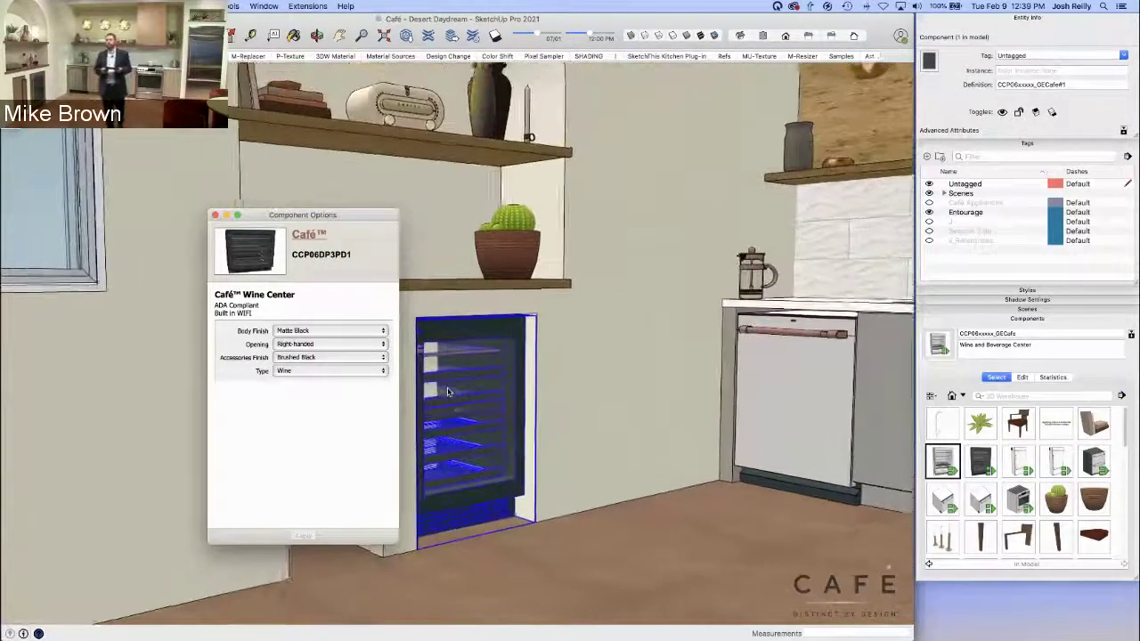
# Apply the Beverage type, Brushed Copper accessories finish and Stainless Steel body finish to the niche appliance, and close its options
pyautogui.click(322, 372)
pyautogui.click(321, 370)
pyautogui.click(321, 357)
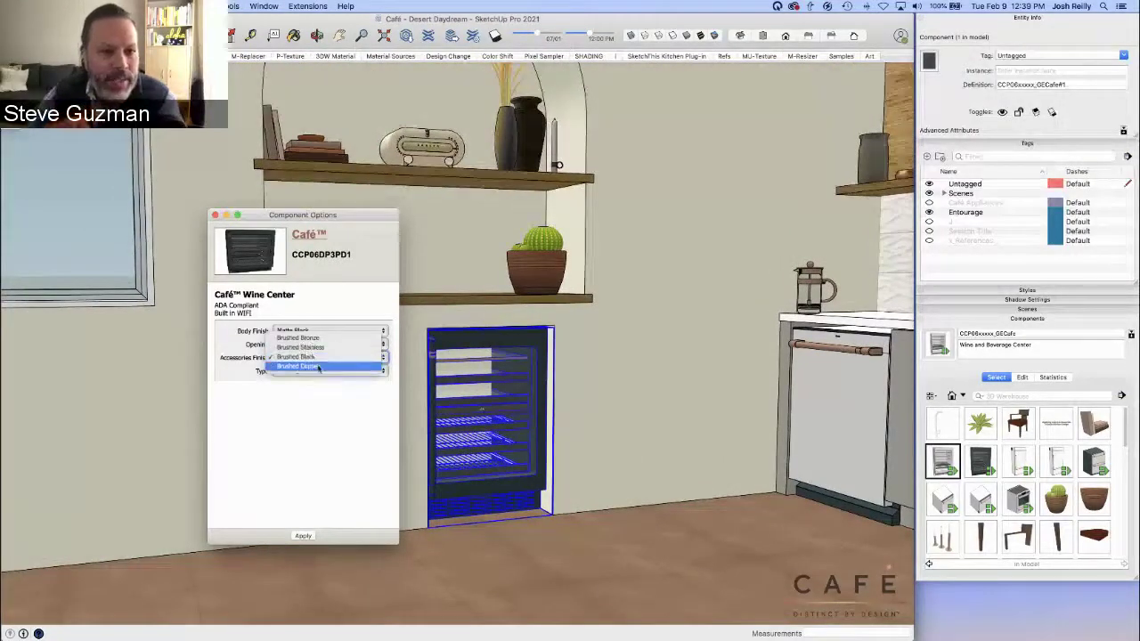
pyautogui.click(319, 366)
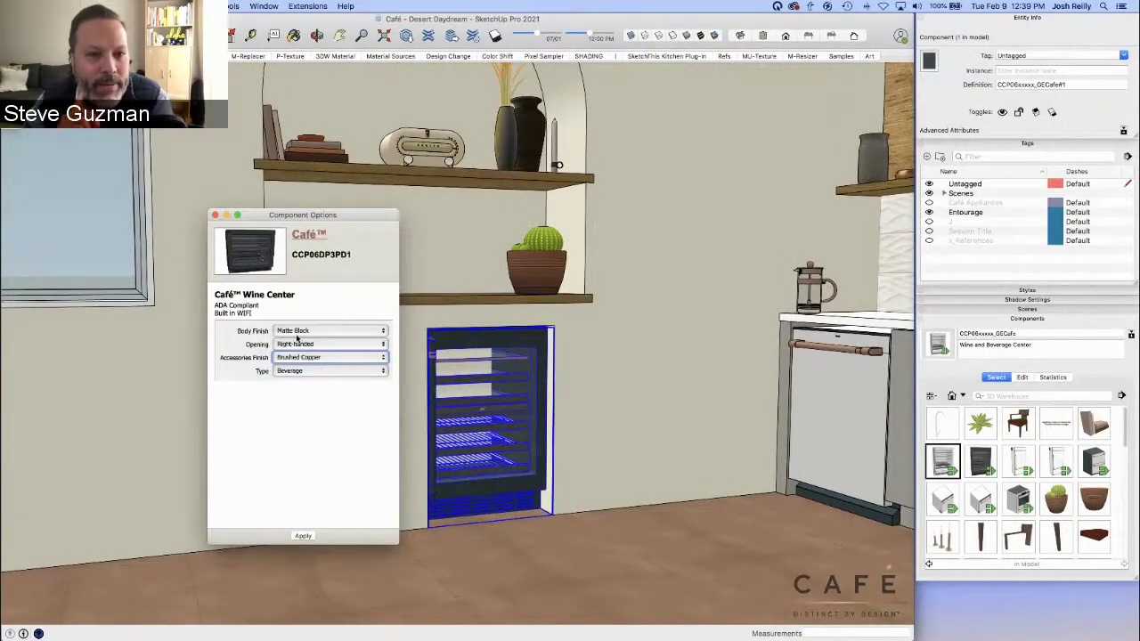
pyautogui.click(299, 332)
pyautogui.click(303, 344)
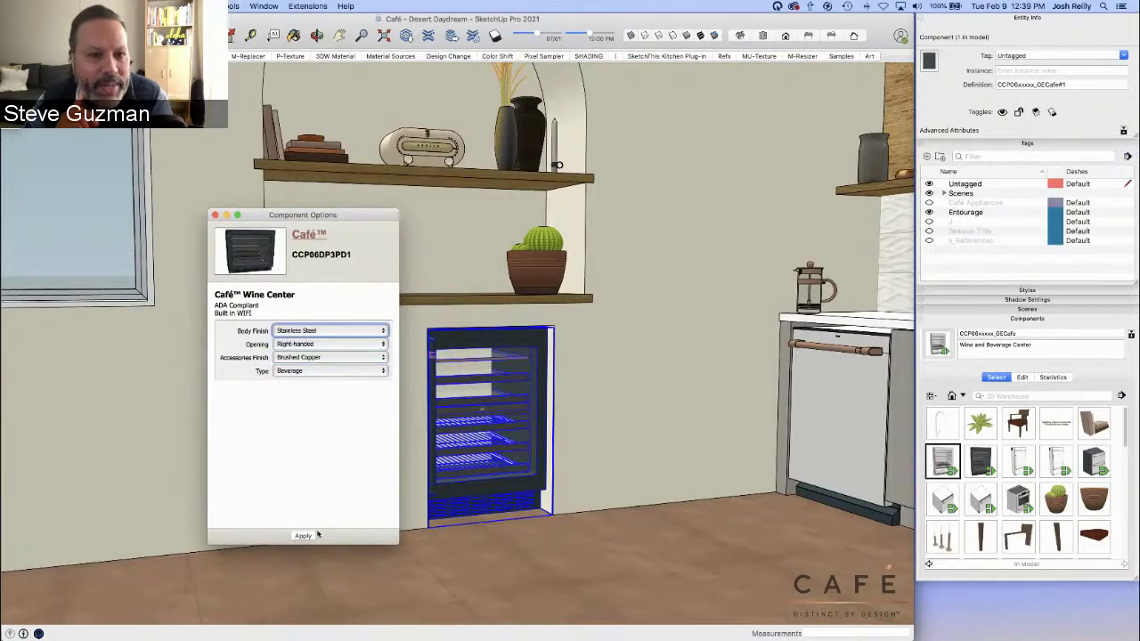
pyautogui.click(215, 216)
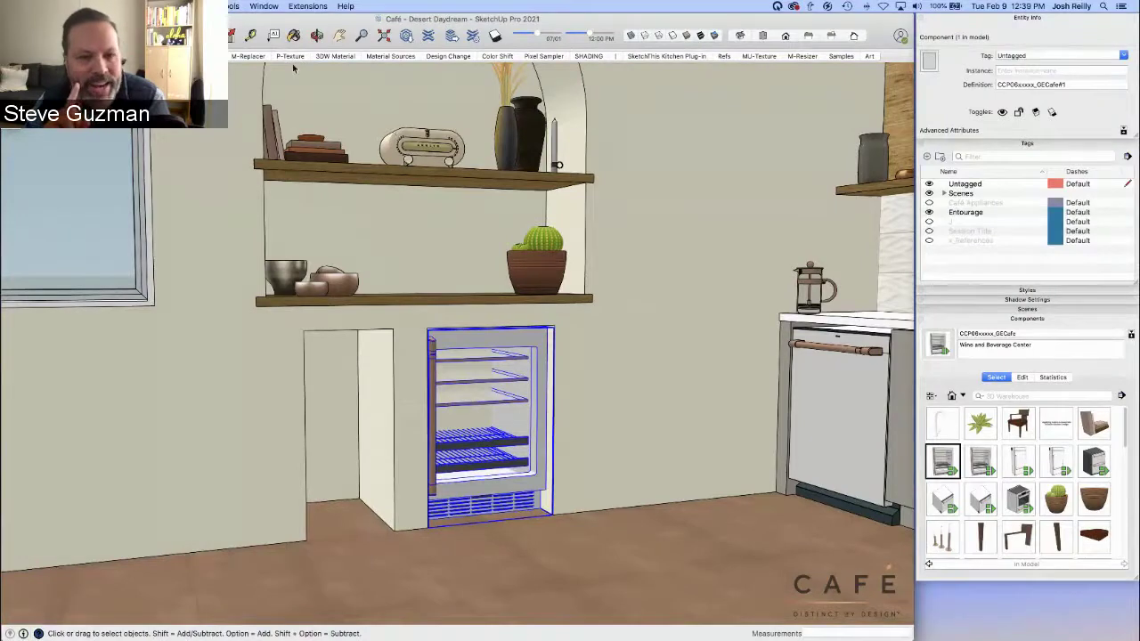
# Switch the model to the Design Change scene
pyautogui.click(447, 57)
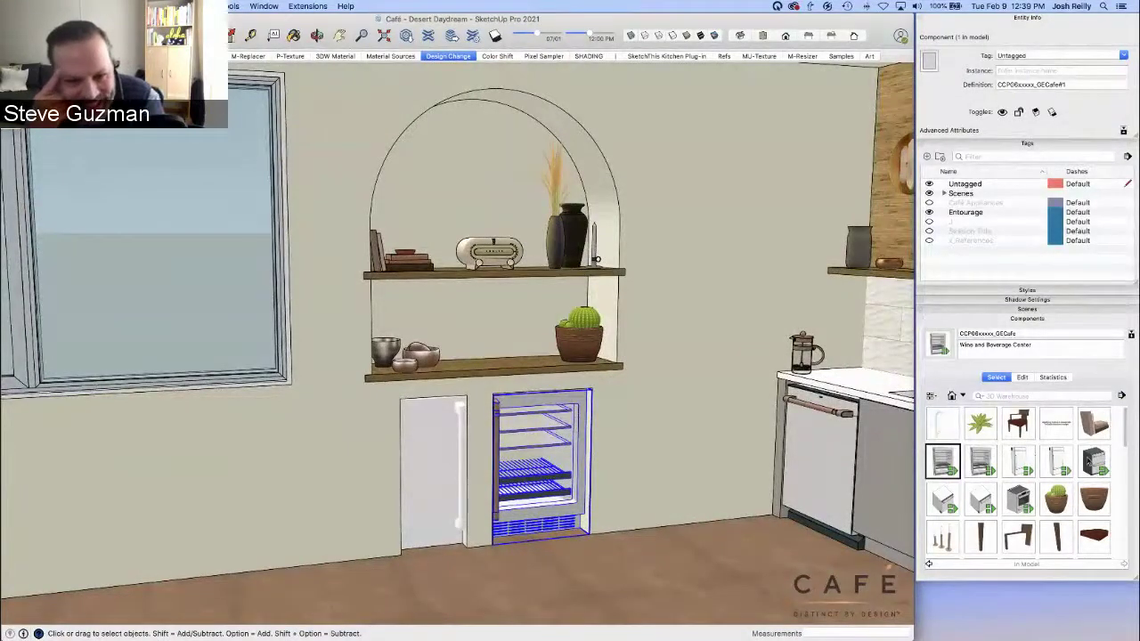
# Insert the Café 5.7 Cu. Ft. Built-In Dual-Drawer Refrigerator on the floor in front of the niche wall
pyautogui.click(1094, 462)
pyautogui.scroll(-3, 495, 530)
pyautogui.keyDown('shift'); pyautogui.moveTo(494, 527); pyautogui.dragTo(572, 447, button='middle'); pyautogui.keyUp('shift')
pyautogui.click(526, 417)
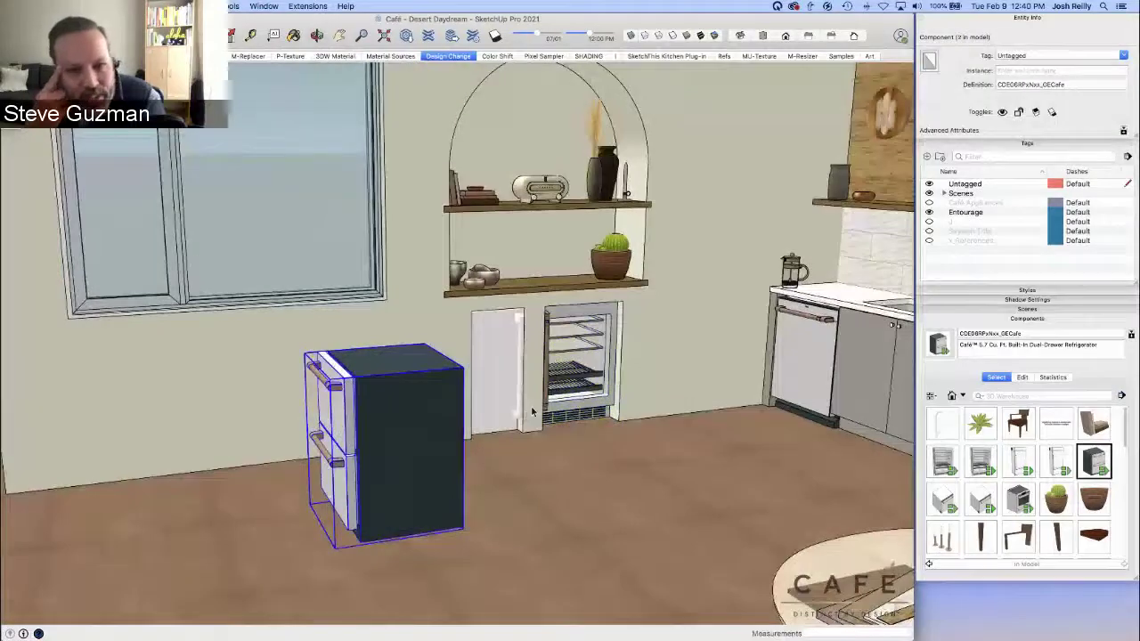
# Delete the white cabinet from the opening beside the beverage center, inside its parent component, and leave the component
pyautogui.moveTo(533, 412); pyautogui.dragTo(495, 429, button='middle')
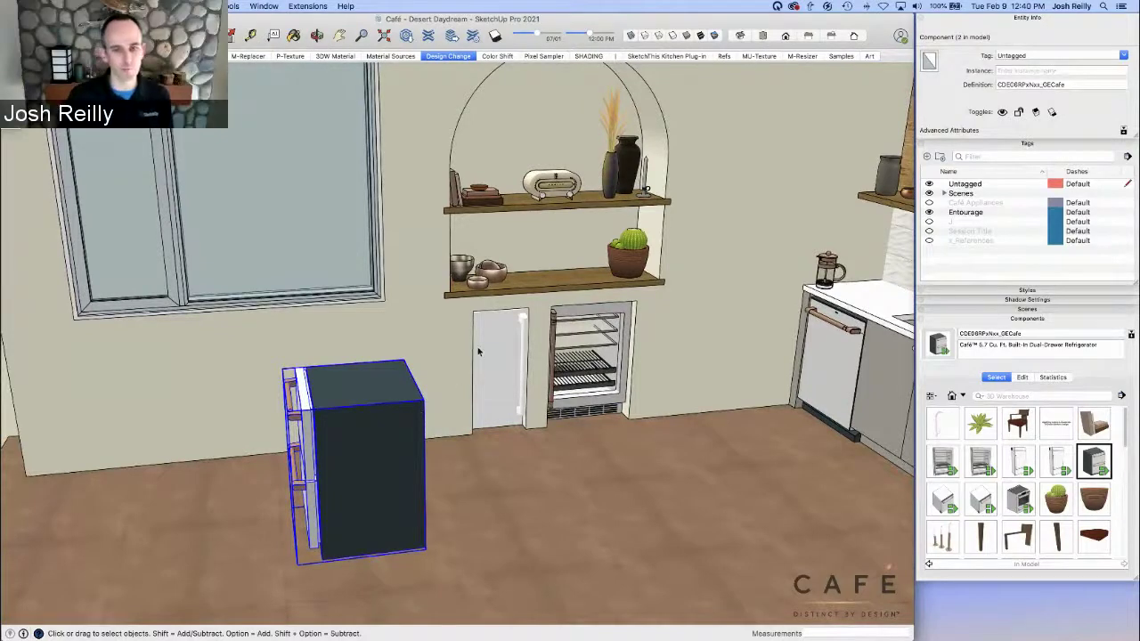
pyautogui.click(511, 334)
pyautogui.doubleClick(510, 334)
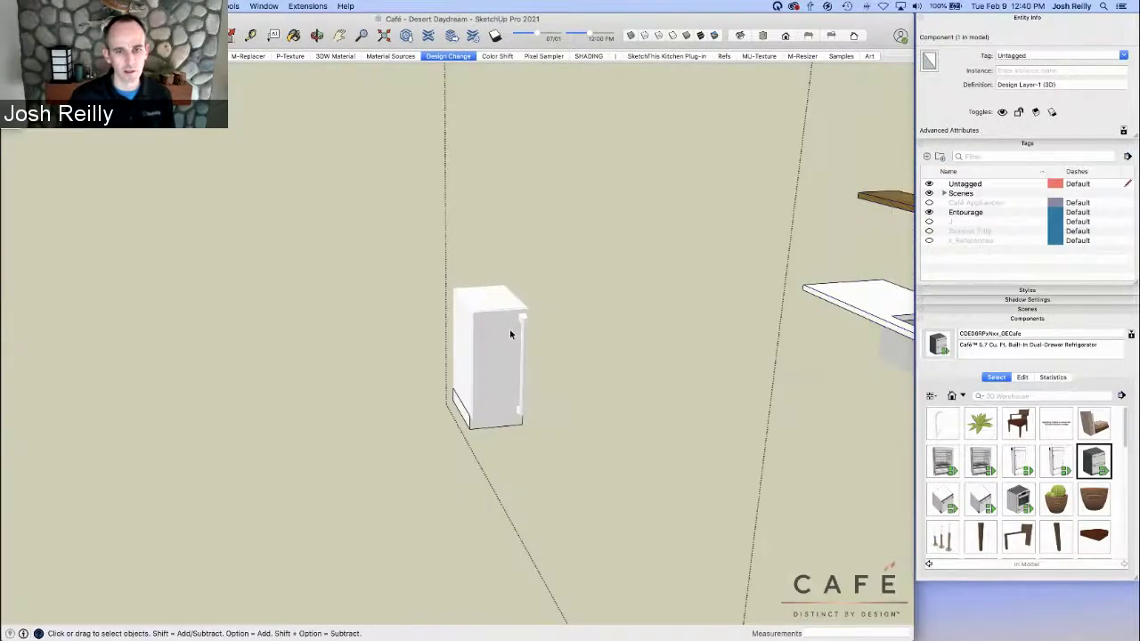
pyautogui.click(510, 334)
pyautogui.press('Delete')
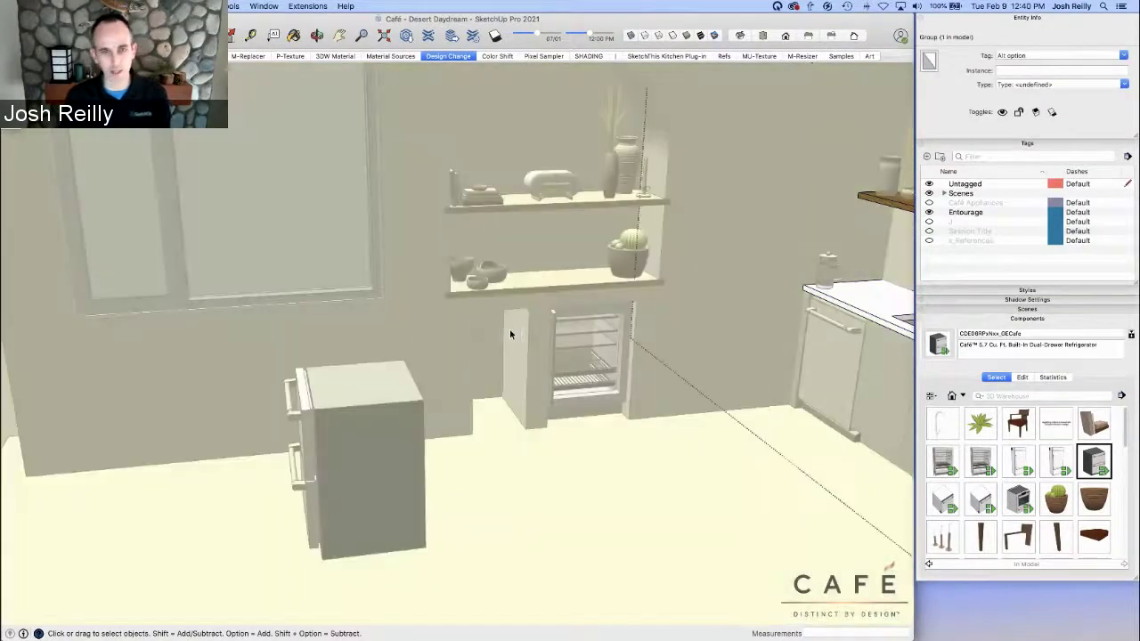
pyautogui.press('Escape')
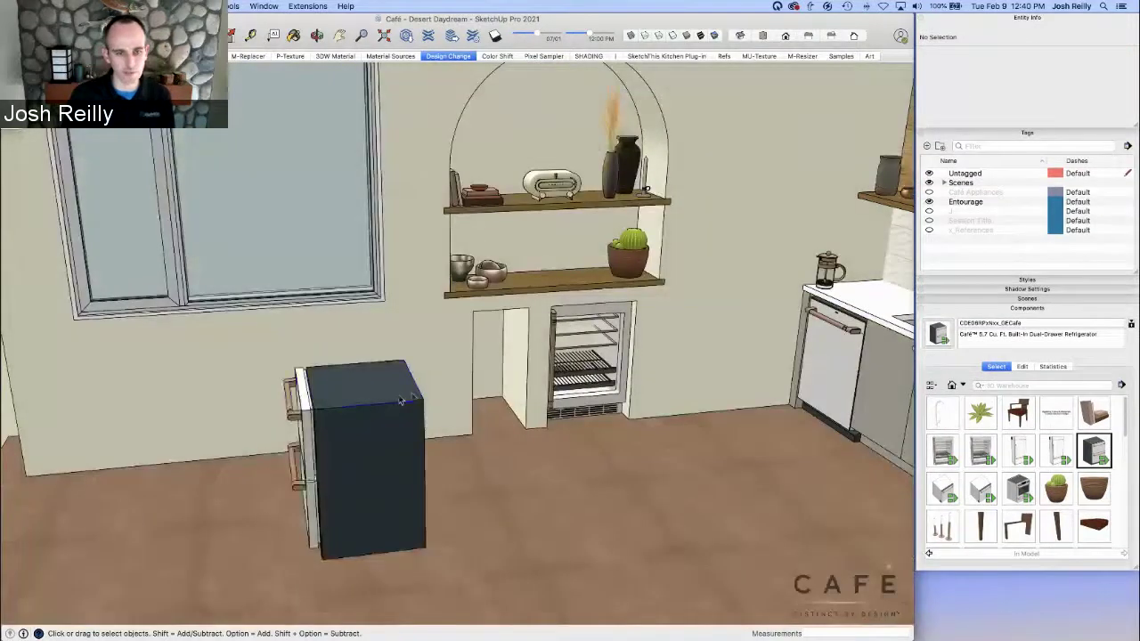
# Rotate the dual-drawer refrigerator on the floor so its drawer fronts face out from the niche wall
pyautogui.click(389, 397)
pyautogui.press('m')
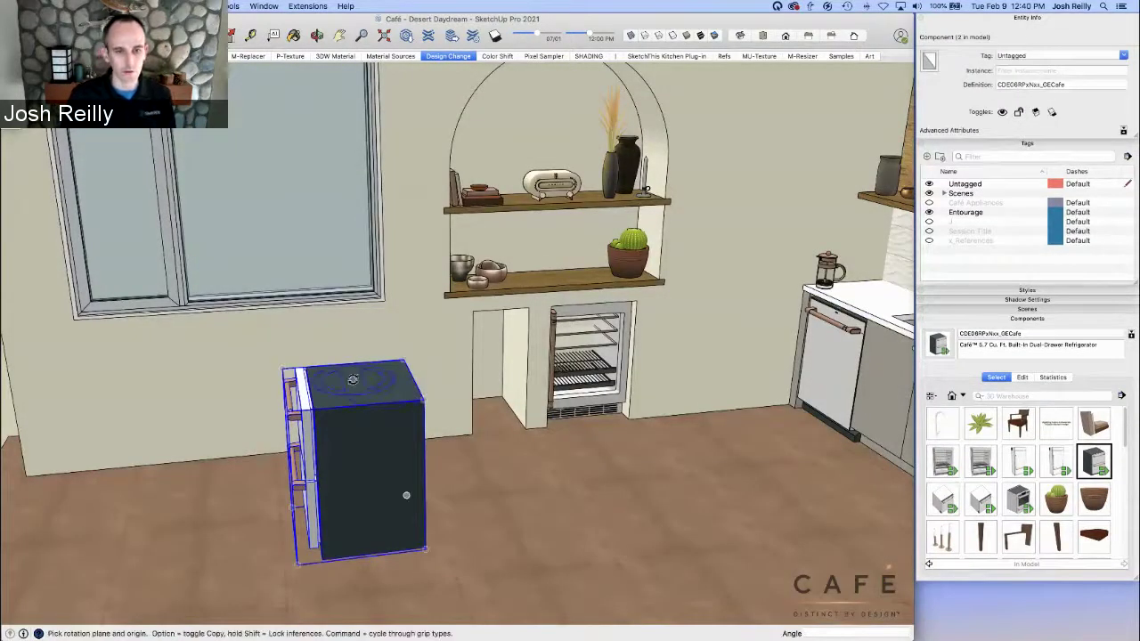
pyautogui.click(362, 432)
pyautogui.click(394, 425)
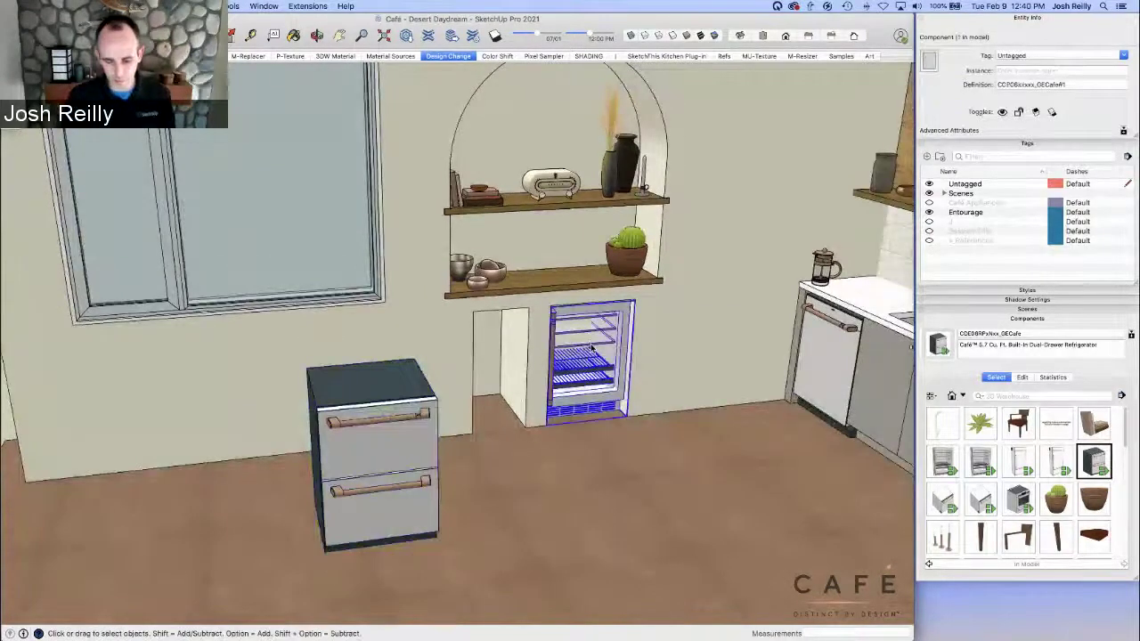
# Move the beverage center 4 feet straight out of its opening along the red axis
pyautogui.press('m')
pyautogui.click(592, 348)
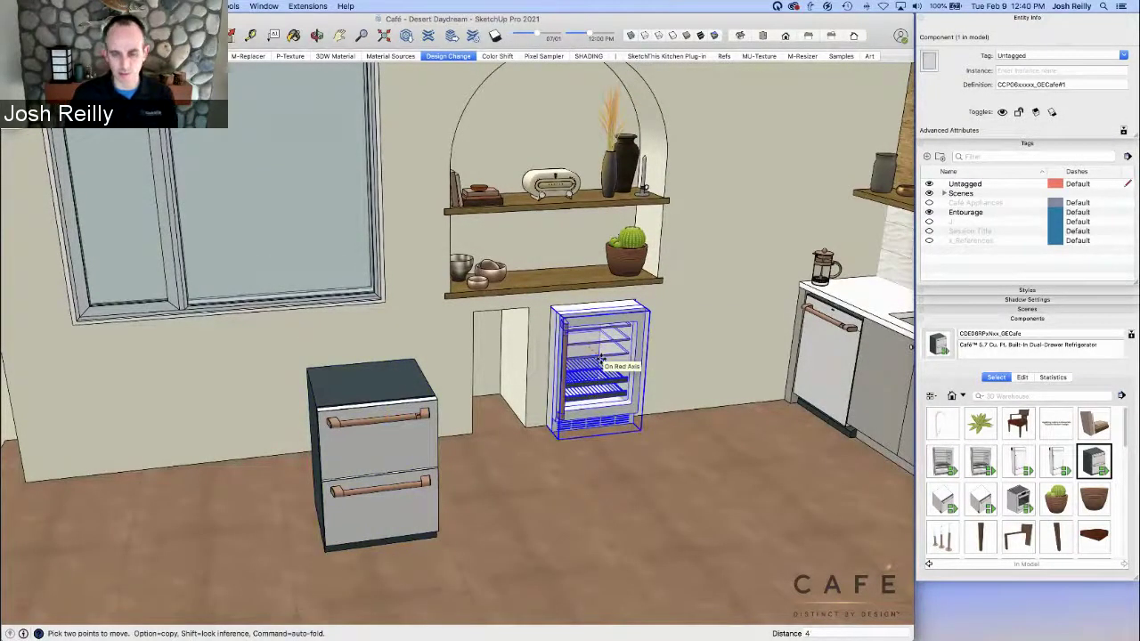
pyautogui.press('Return')
pyautogui.press('space')
# Open the wall around the two appliance openings for editing and hide the rest of the model
pyautogui.moveTo(601, 359); pyautogui.dragTo(403, 411, button='middle')
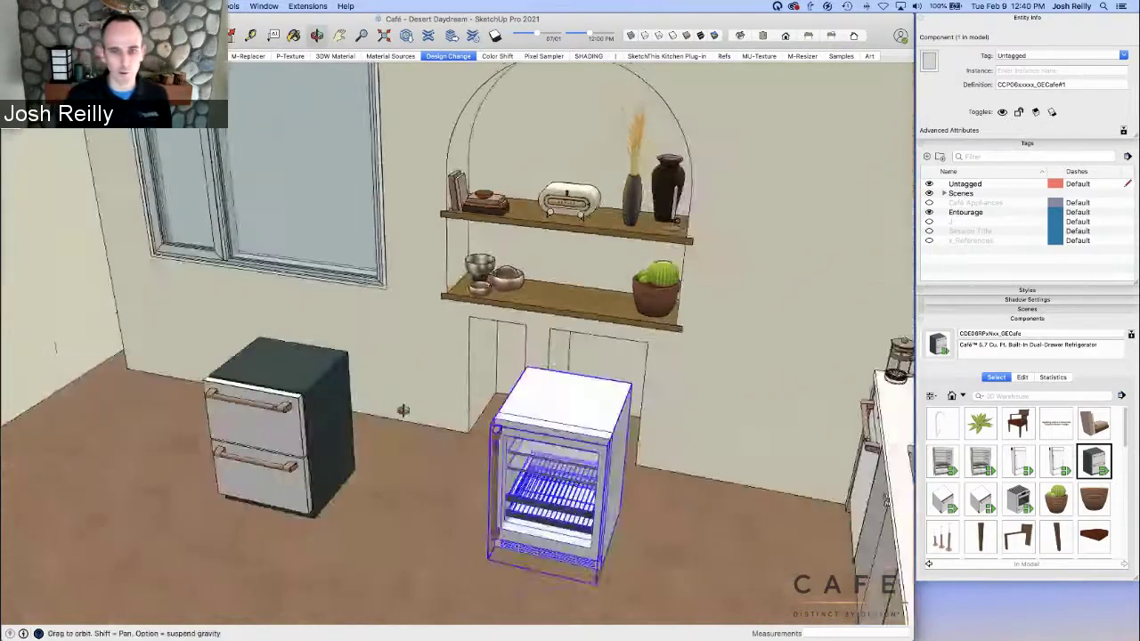
pyautogui.scroll(5, 483, 427)
pyautogui.moveTo(470, 339); pyautogui.dragTo(566, 293, button='middle')
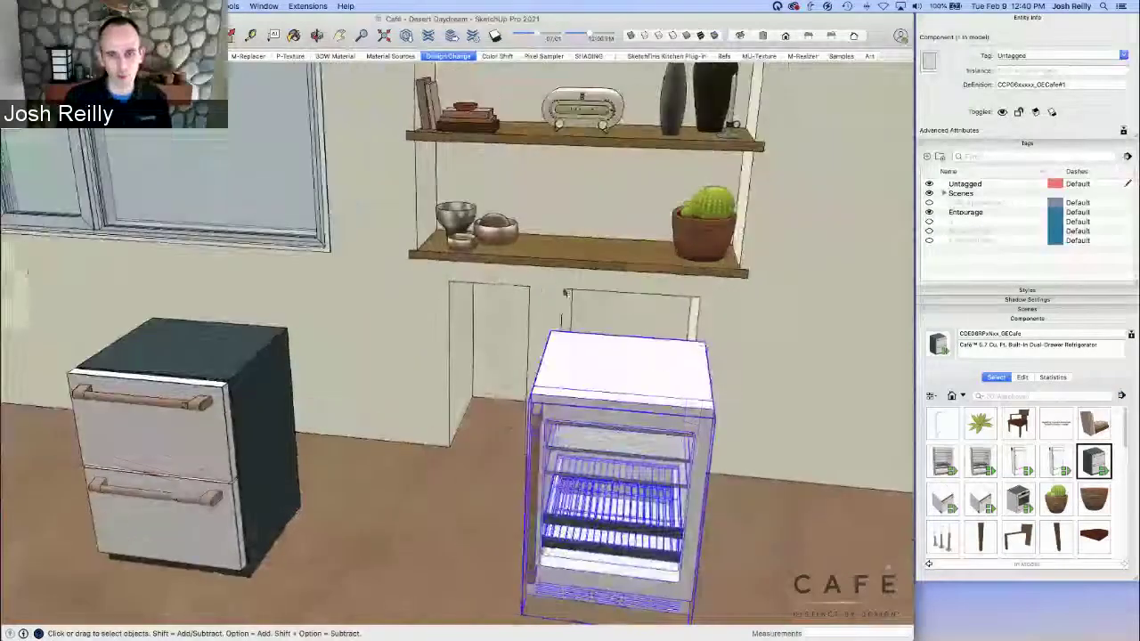
pyautogui.doubleClick(541, 298)
pyautogui.click(540, 321)
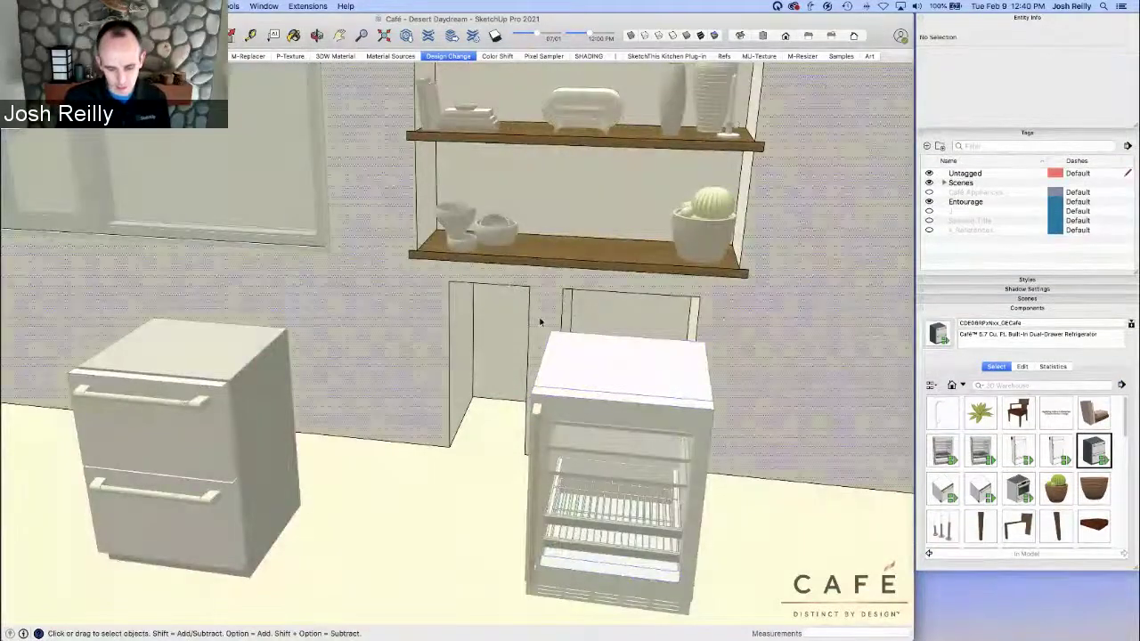
pyautogui.moveTo(540, 321); pyautogui.dragTo(549, 295, button='middle')
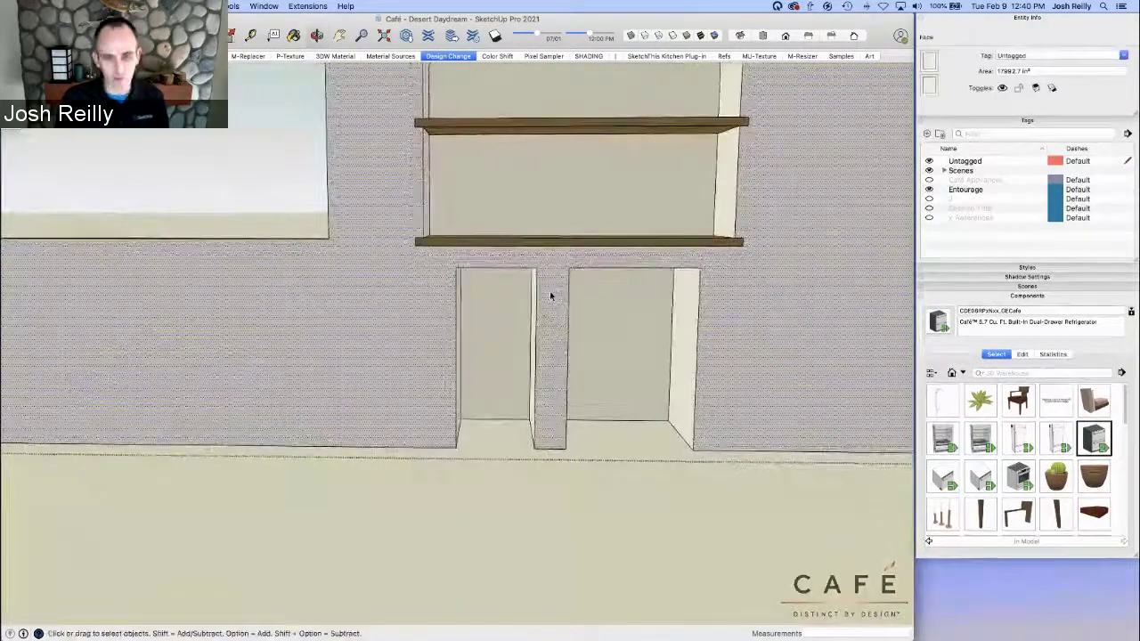
pyautogui.moveTo(550, 349)
pyautogui.mouseDown(button='middle')
pyautogui.moveTo(558, 315)
pyautogui.moveTo(537, 338)
pyautogui.mouseUp(button='middle')
pyautogui.moveTo(425, 275); pyautogui.dragTo(532, 405)
pyautogui.moveTo(478, 356); pyautogui.dragTo(433, 394, button='middle')
pyautogui.scroll(2, 483, 367)
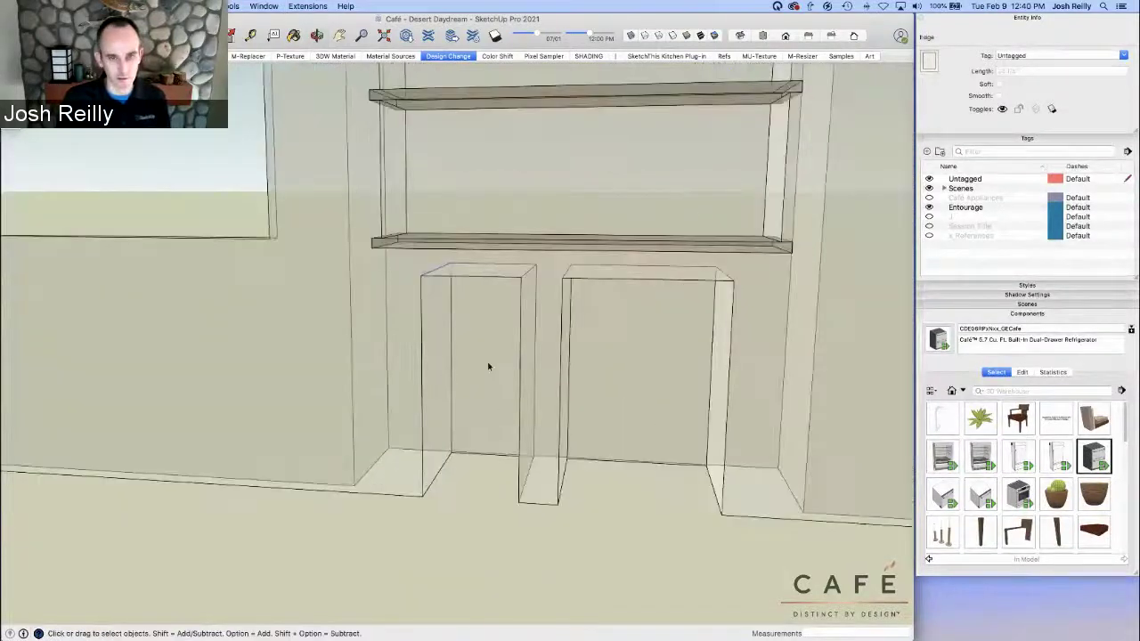
# Place a vertical guide 24 inches from the divider-side edge of the empty left opening
pyautogui.press('x')
pyautogui.press('p')
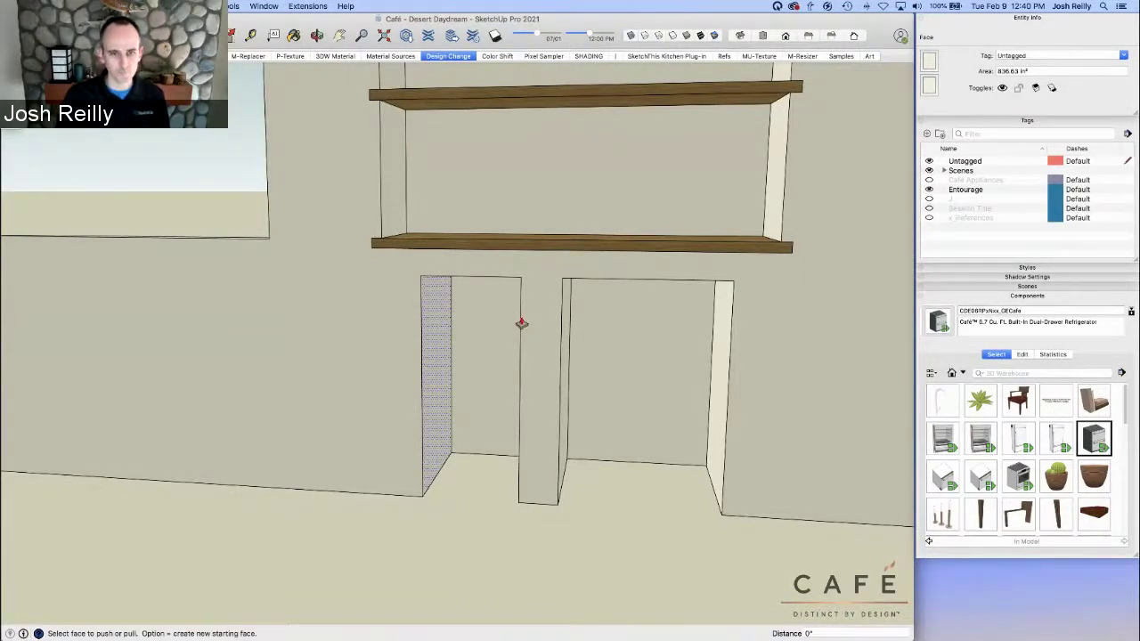
pyautogui.press('t')
pyautogui.click(525, 317)
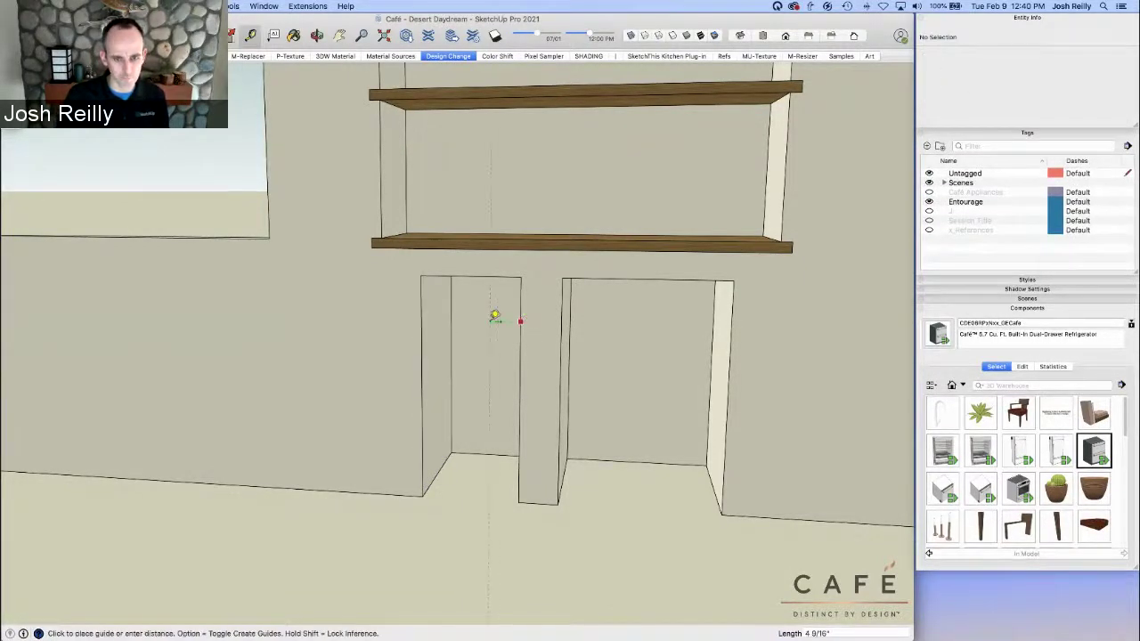
pyautogui.write('24')
pyautogui.press('Return')
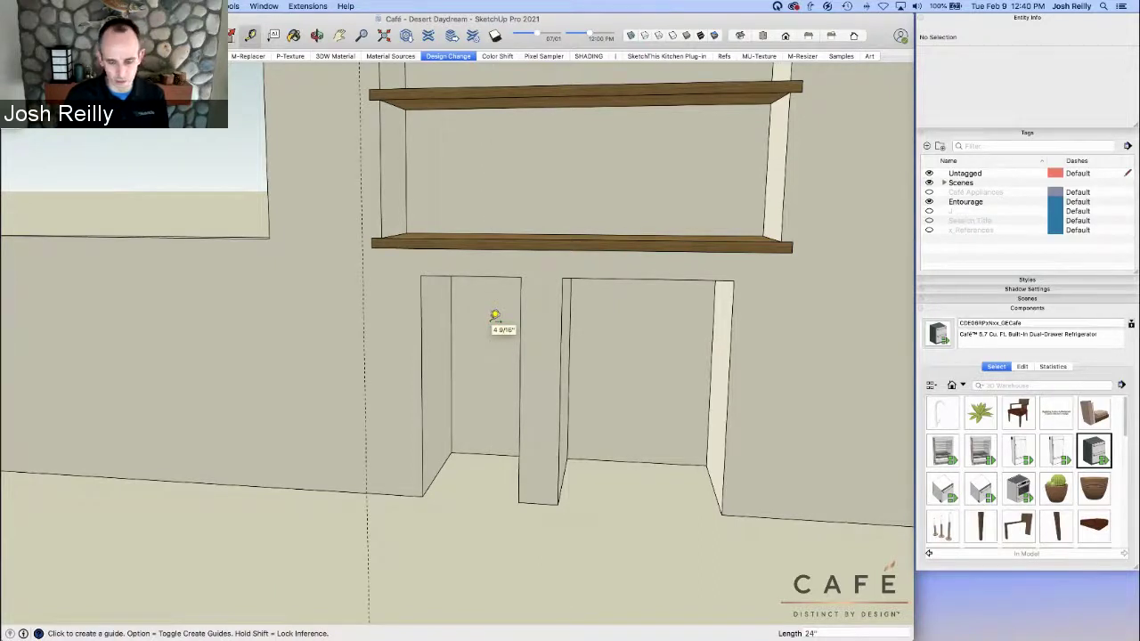
# Widen the left opening by pushing its outer side face to the guide, and delete the guide
pyautogui.press('p')
pyautogui.moveTo(445, 307); pyautogui.dragTo(361, 318)
pyautogui.press('space')
pyautogui.click(362, 272)
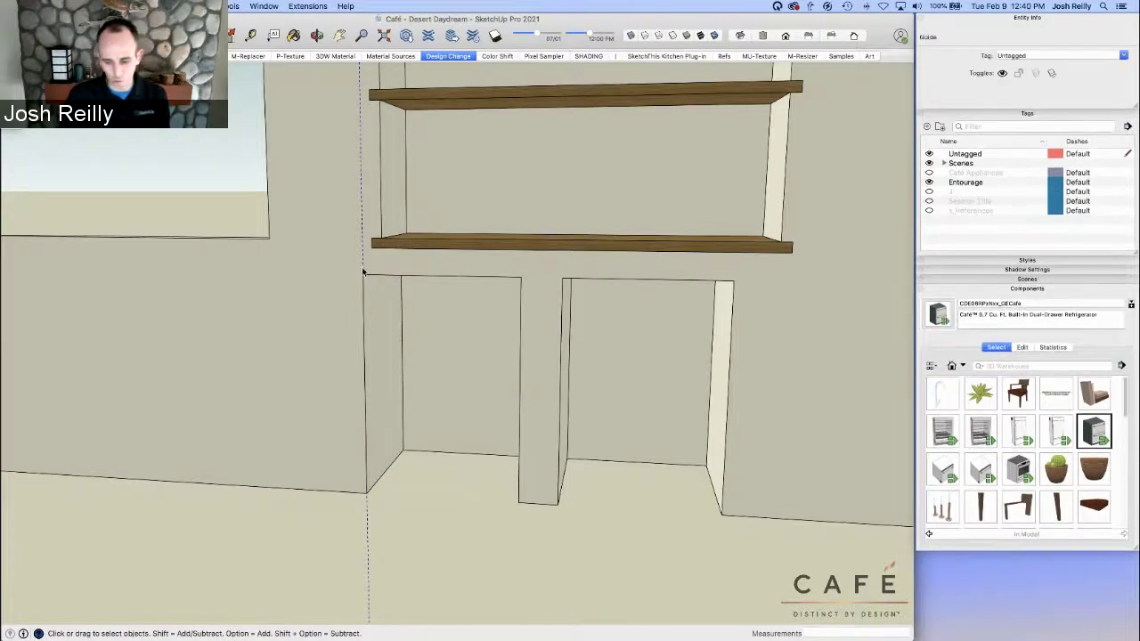
pyautogui.press('Delete')
# Select all the faces and edges of both appliance openings in X-ray view
pyautogui.scroll(-3, 449, 330)
pyautogui.moveTo(504, 376); pyautogui.dragTo(543, 350, button='middle')
pyautogui.press('x')
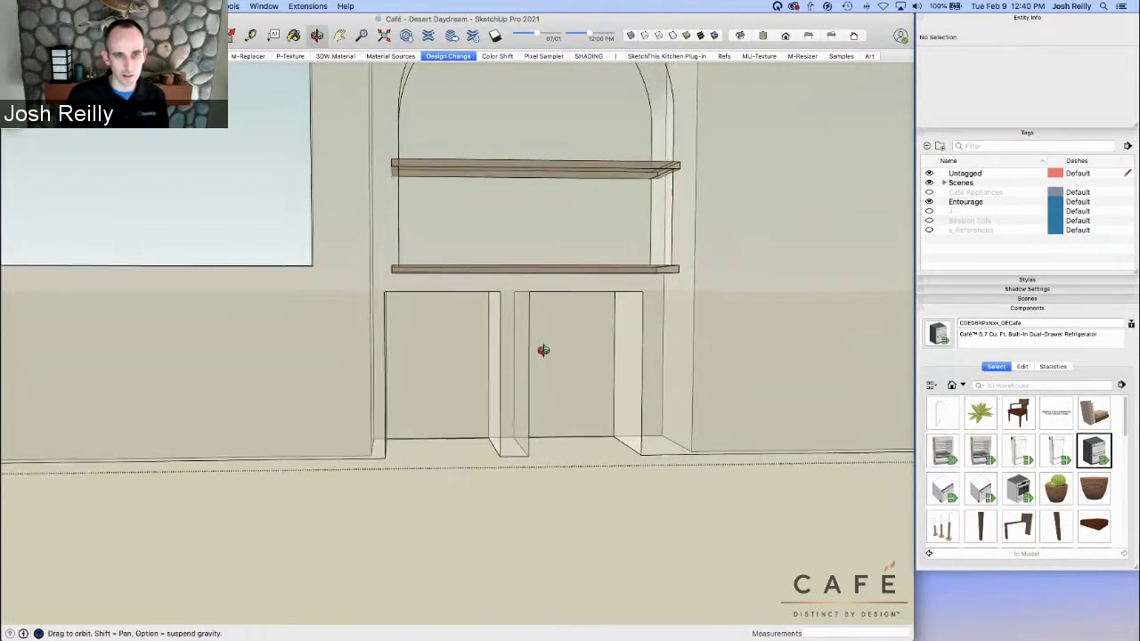
pyautogui.moveTo(381, 286); pyautogui.dragTo(650, 506)
pyautogui.moveTo(598, 400); pyautogui.dragTo(538, 407, button='middle')
pyautogui.scroll(3, 514, 413)
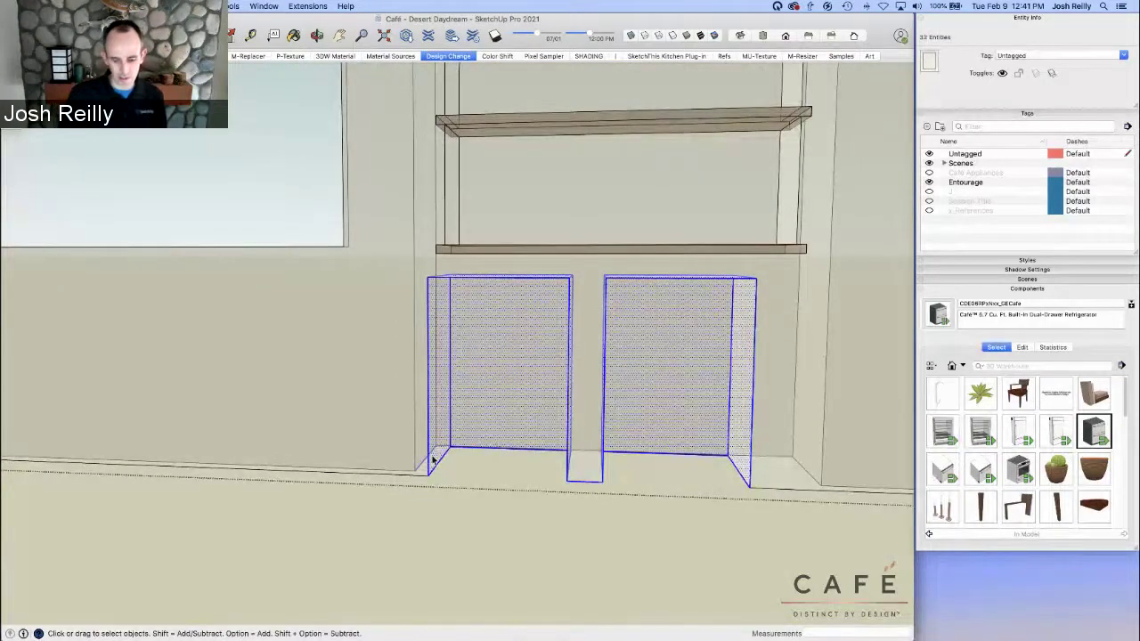
pyautogui.scroll(-4, 433, 459)
pyautogui.press('m')
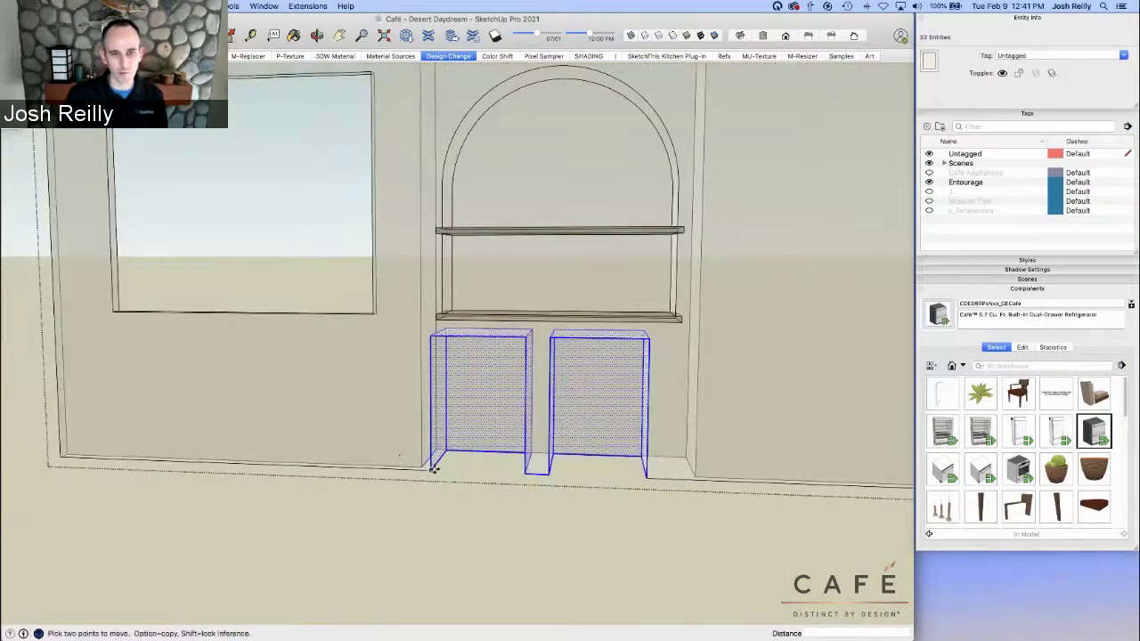
pyautogui.click(433, 469)
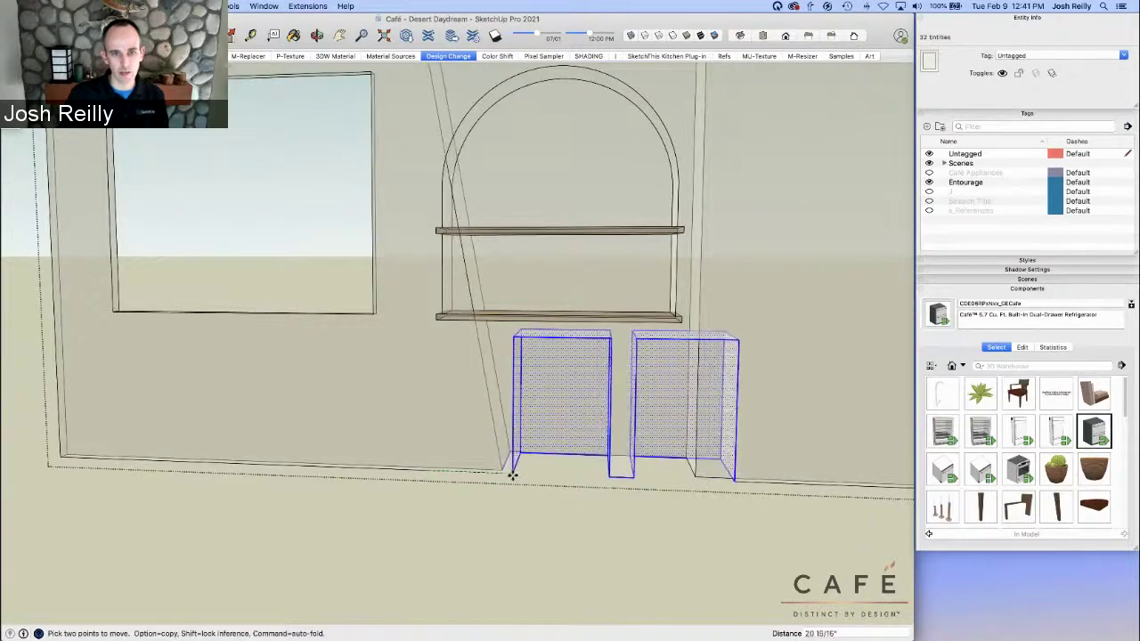
pyautogui.click(458, 461)
pyautogui.scroll(3, 451, 461)
pyautogui.press('space')
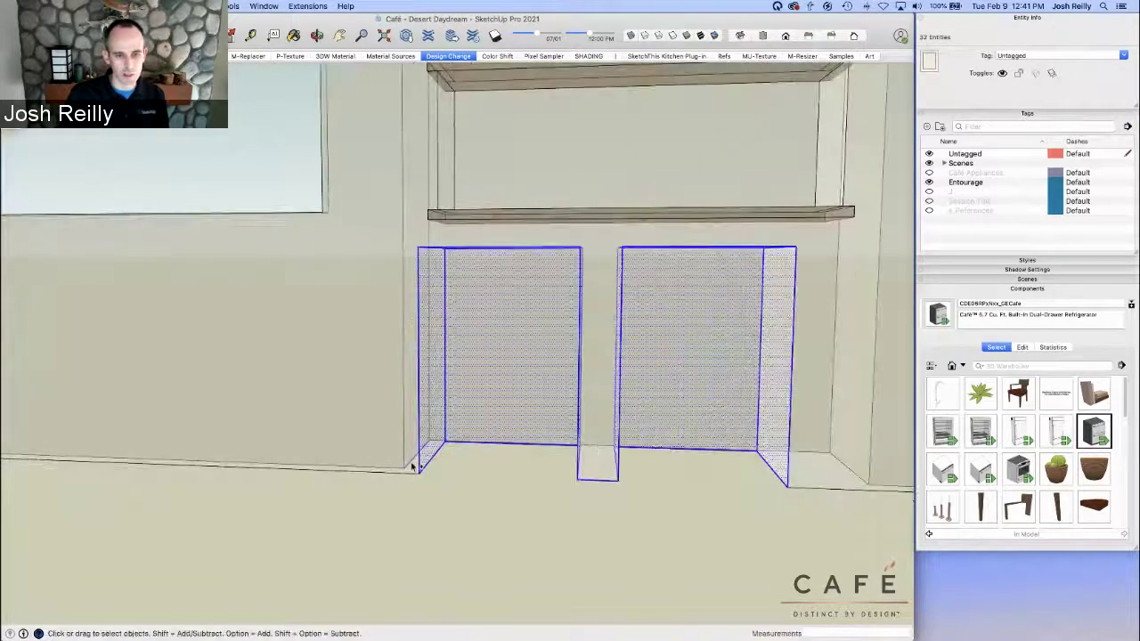
# Move both openings along the wall so the midpoint of their divider lines up with the middle of the shelf above
pyautogui.press('l')
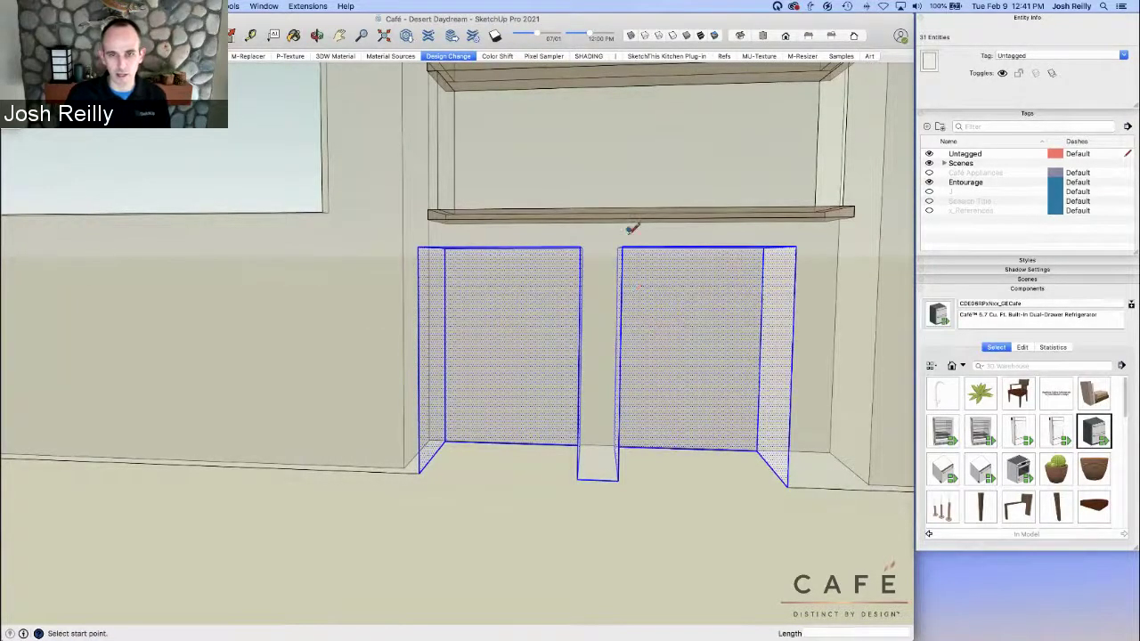
pyautogui.moveTo(631, 295); pyautogui.dragTo(601, 309, button='middle')
pyautogui.press('m')
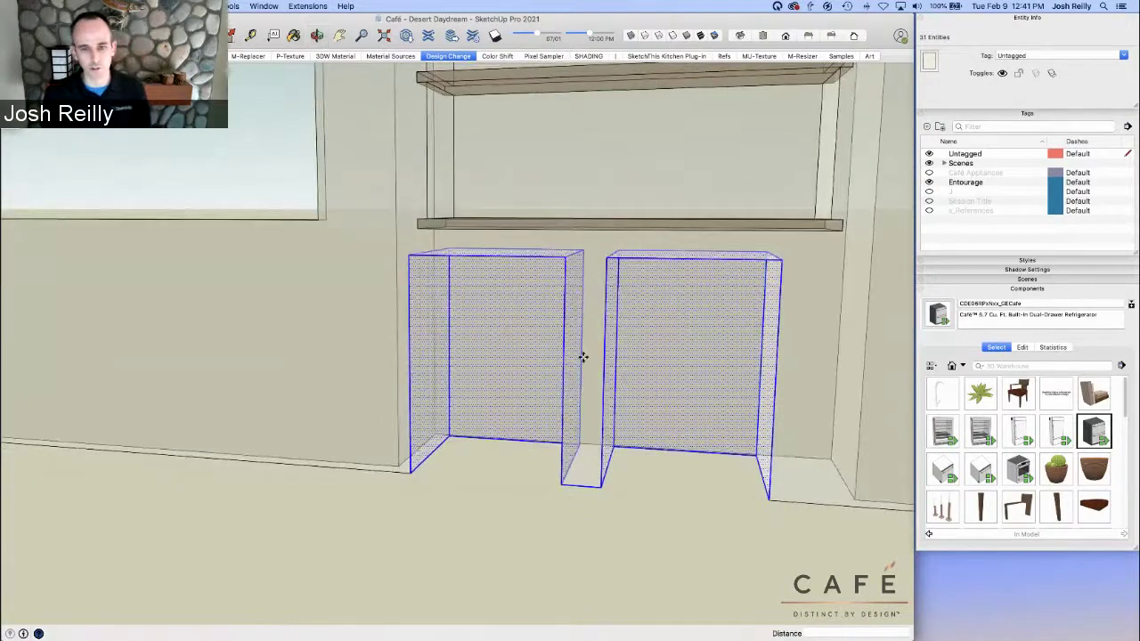
pyautogui.scroll(-1, 584, 356)
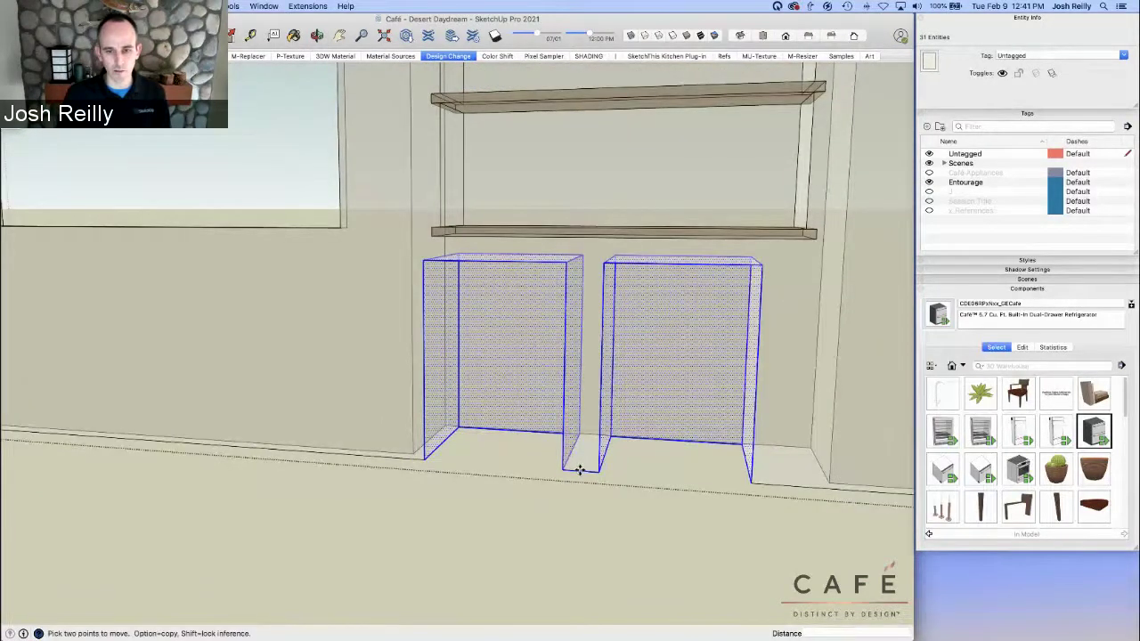
pyautogui.scroll(-2, 591, 465)
pyautogui.click(611, 474)
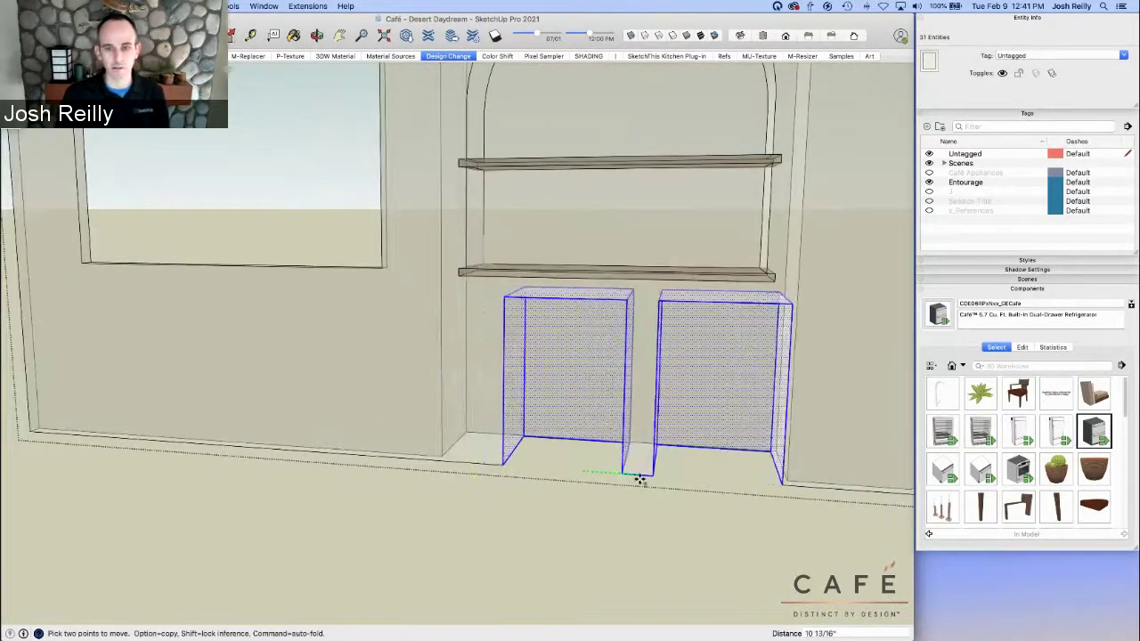
pyautogui.click(612, 280)
# Close the wall with the rest of the model shown again, and return to the Design Change scene
pyautogui.moveTo(601, 357); pyautogui.dragTo(627, 343, button='middle')
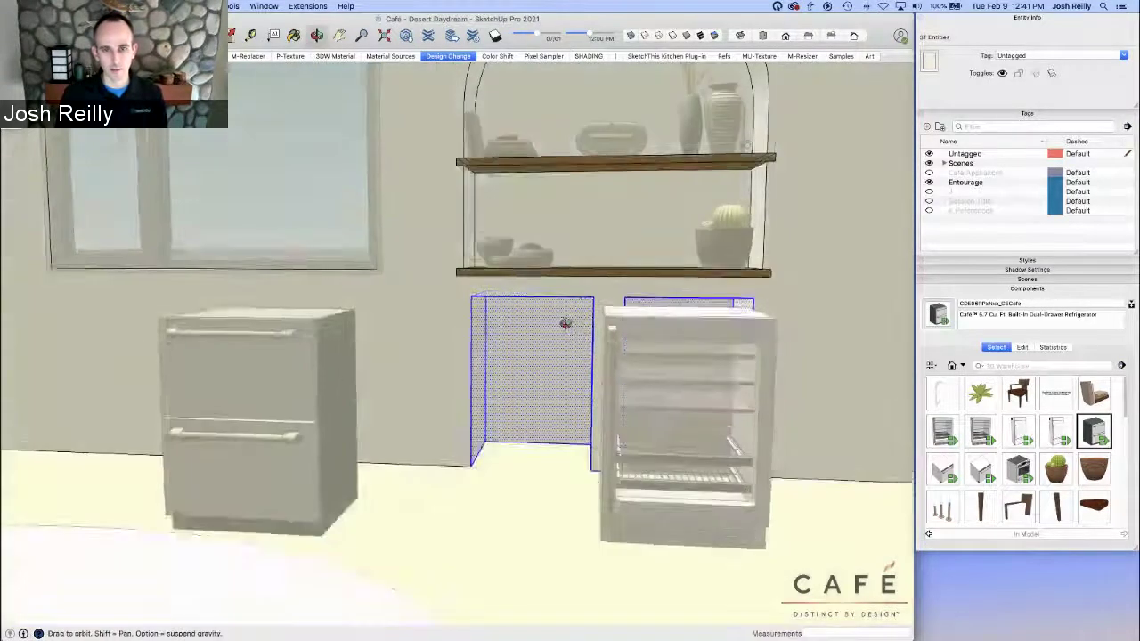
pyautogui.moveTo(565, 323); pyautogui.dragTo(517, 404, button='middle')
pyautogui.scroll(5, 570, 392)
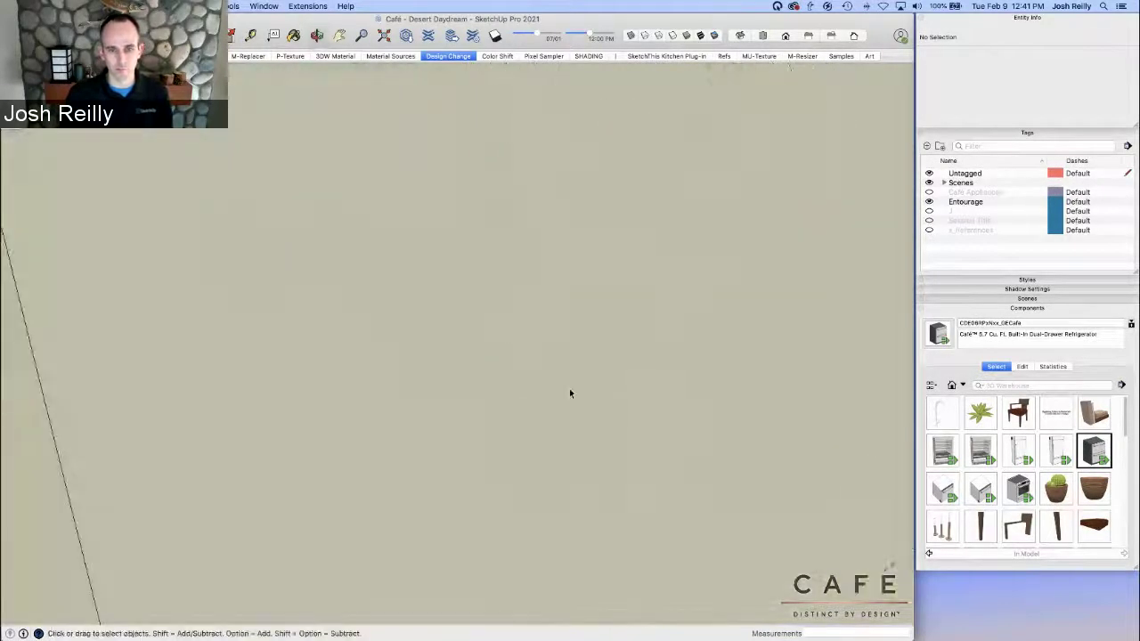
pyautogui.click(451, 56)
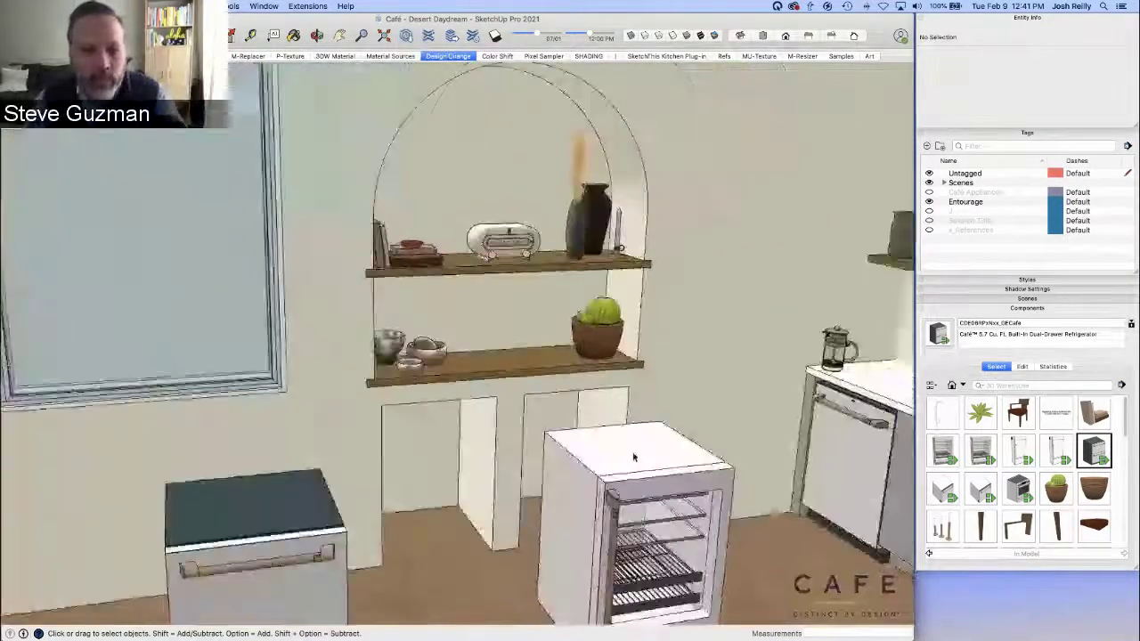
# Move the beverage center into the right opening, centred and flush with the wall
pyautogui.click(634, 461)
pyautogui.press('m')
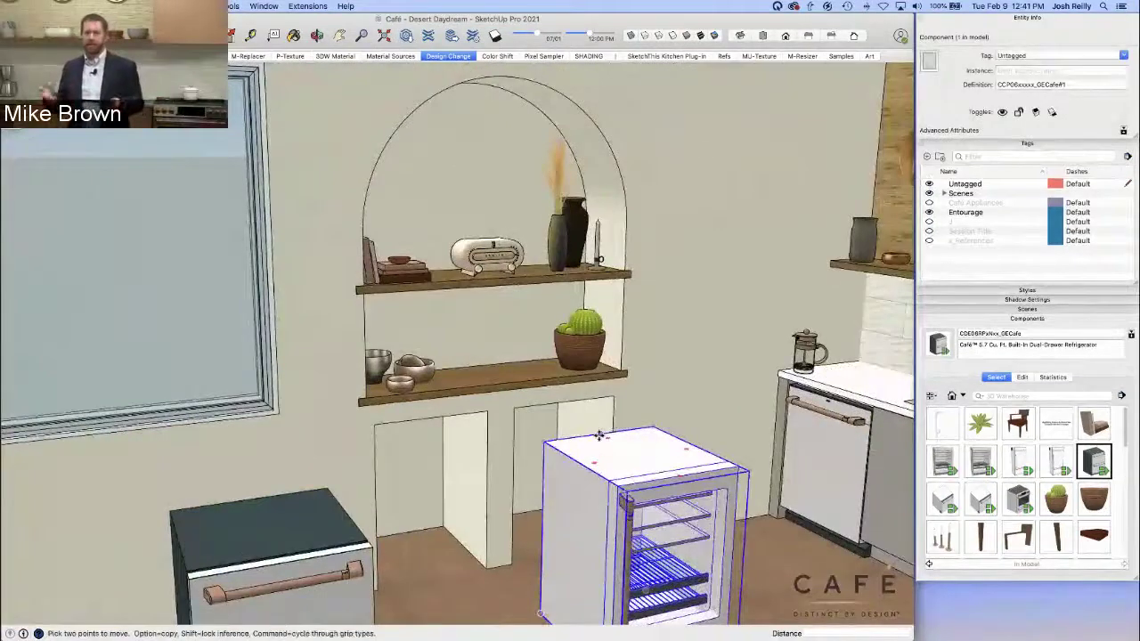
pyautogui.click(600, 432)
pyautogui.click(569, 403)
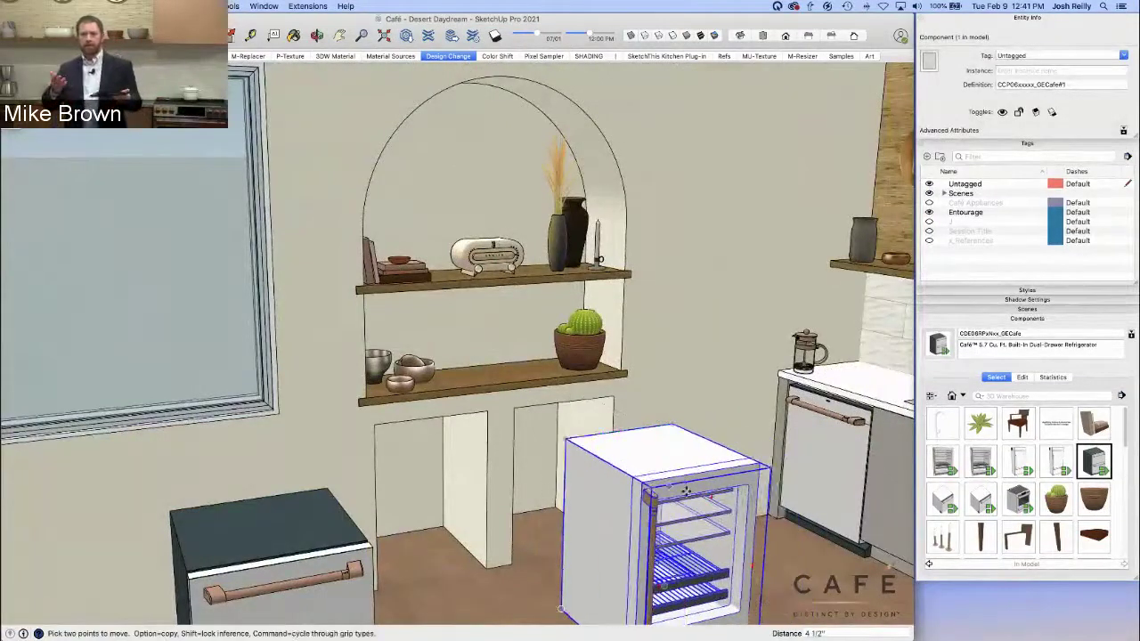
pyautogui.click(710, 499)
pyautogui.click(715, 362)
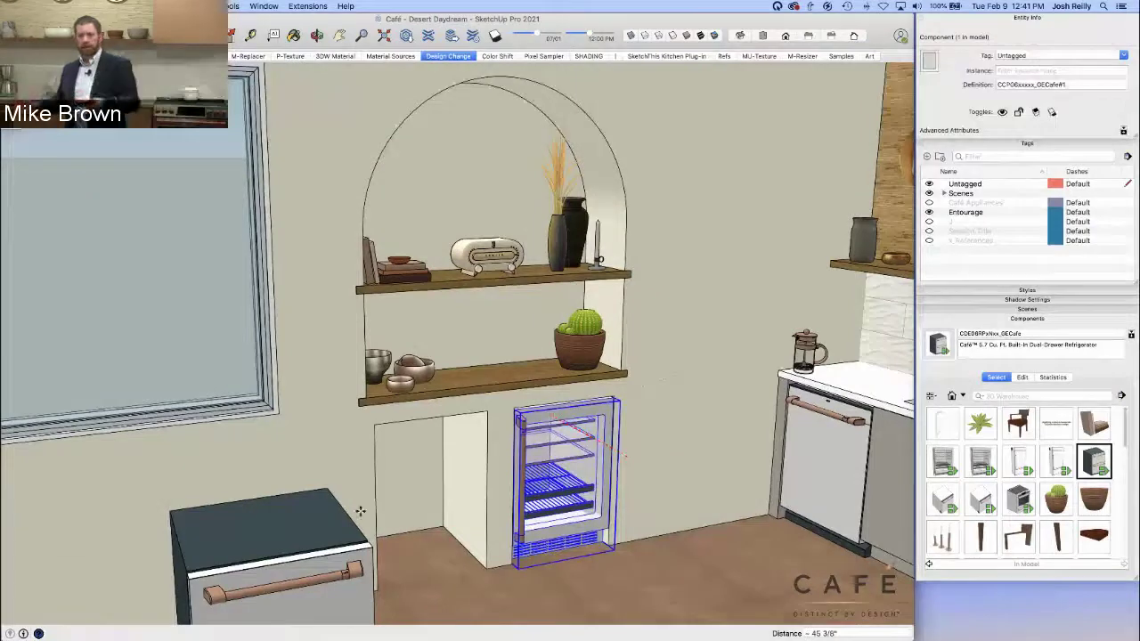
# Move the dual-drawer refrigerator into the empty opening beside the beverage center, and check both appliances under the shelves
pyautogui.click(251, 497)
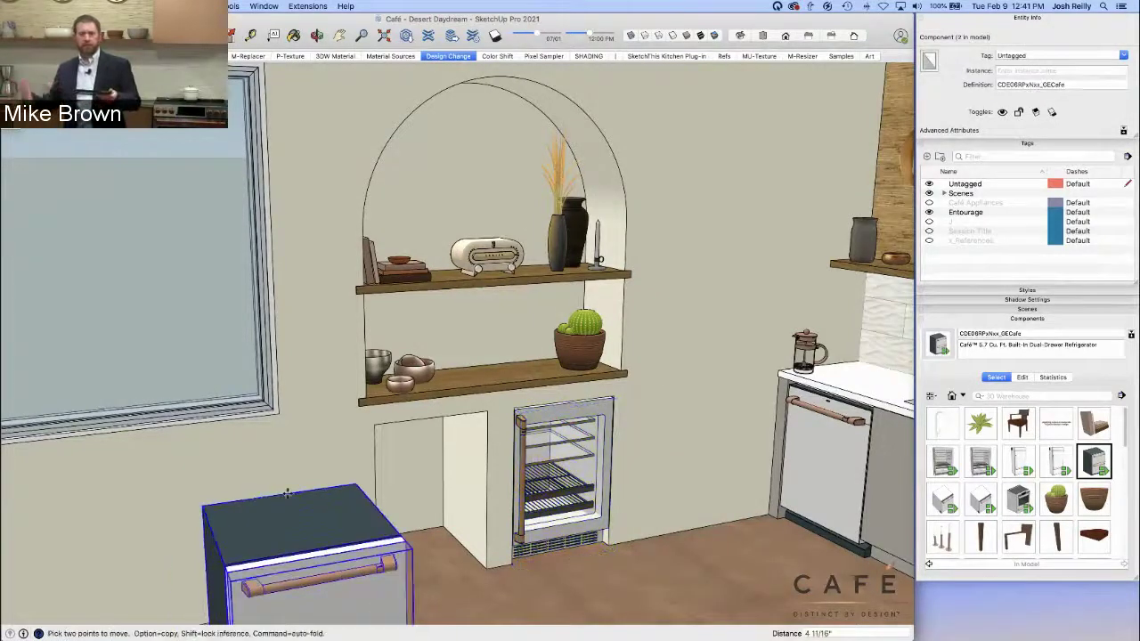
pyautogui.click(564, 458)
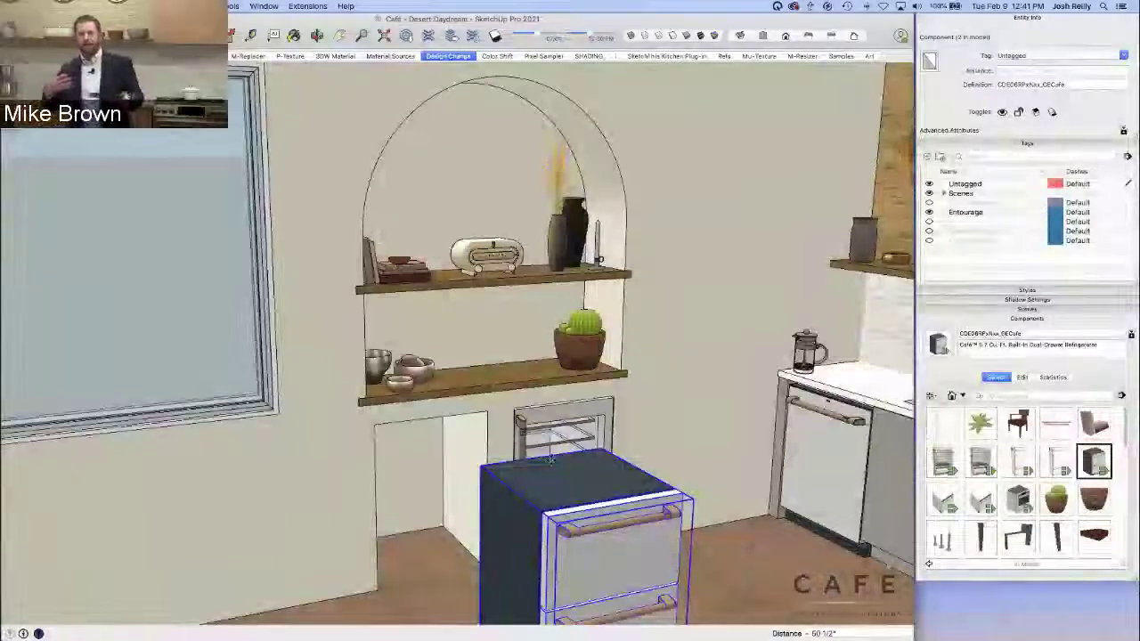
pyautogui.moveTo(564, 458); pyautogui.dragTo(643, 485, button='middle')
pyautogui.scroll(3, 637, 459)
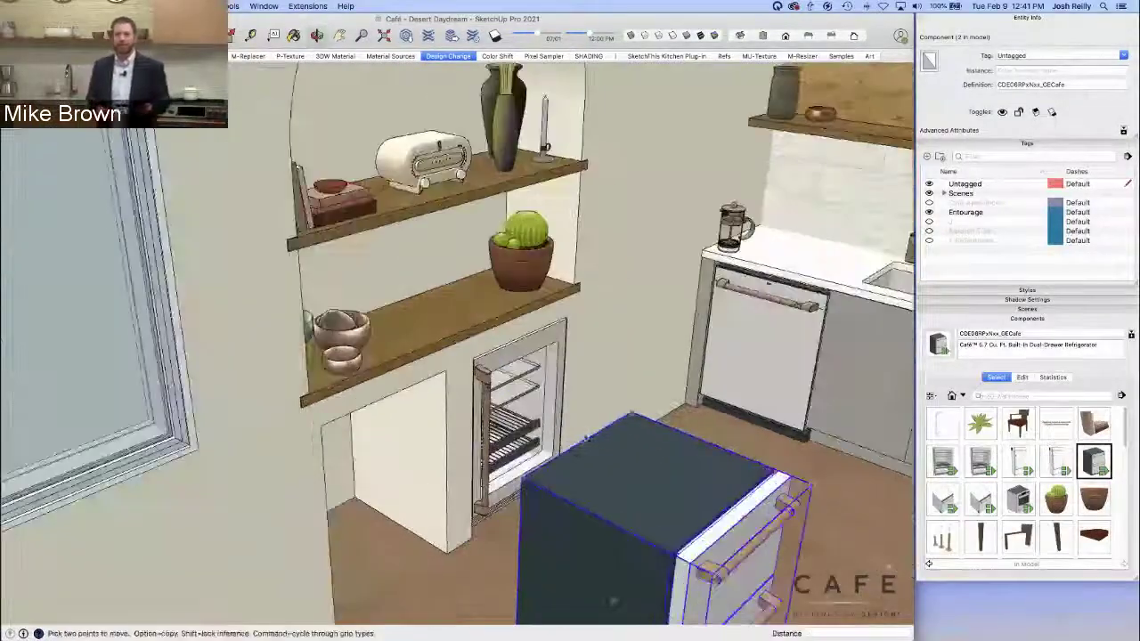
pyautogui.click(580, 440)
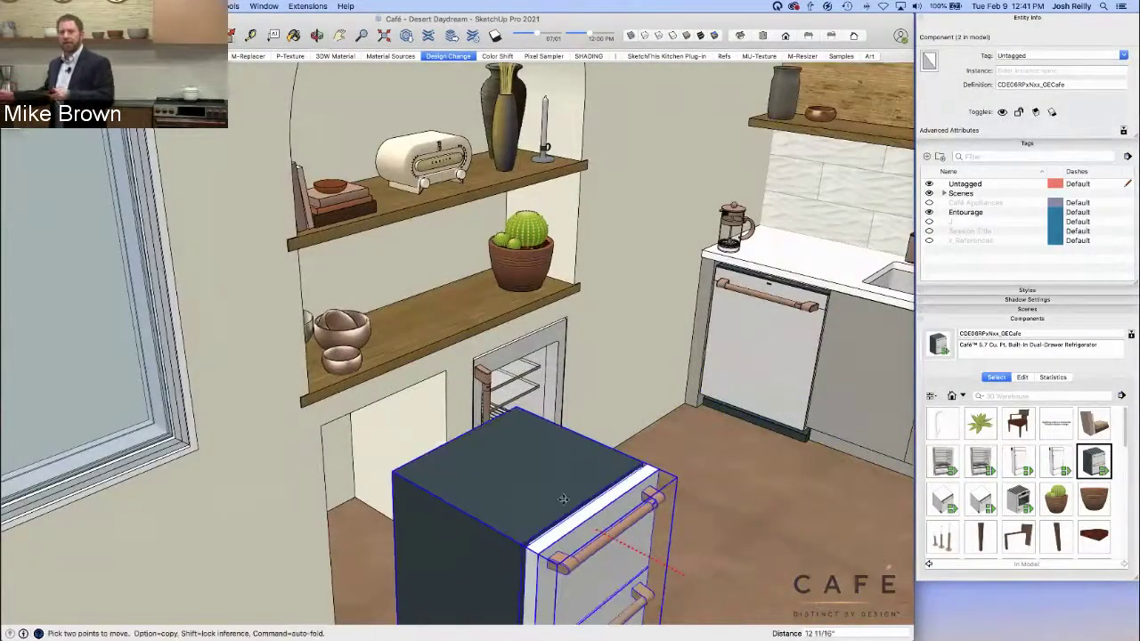
pyautogui.click(626, 296)
pyautogui.press('space')
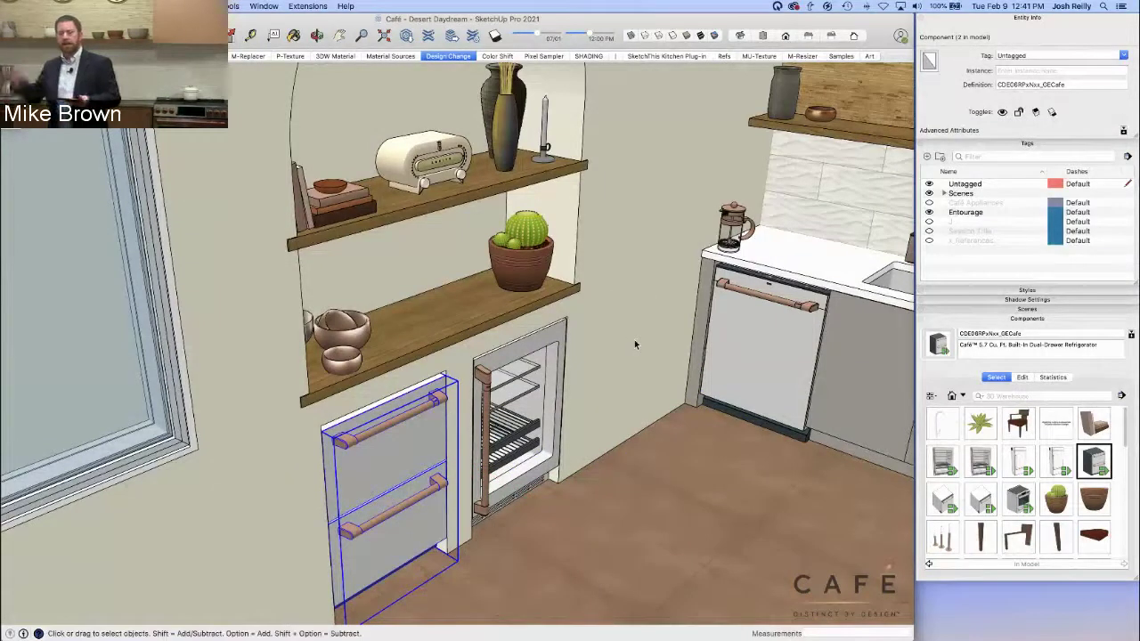
pyautogui.moveTo(606, 397); pyautogui.dragTo(343, 287, button='middle')
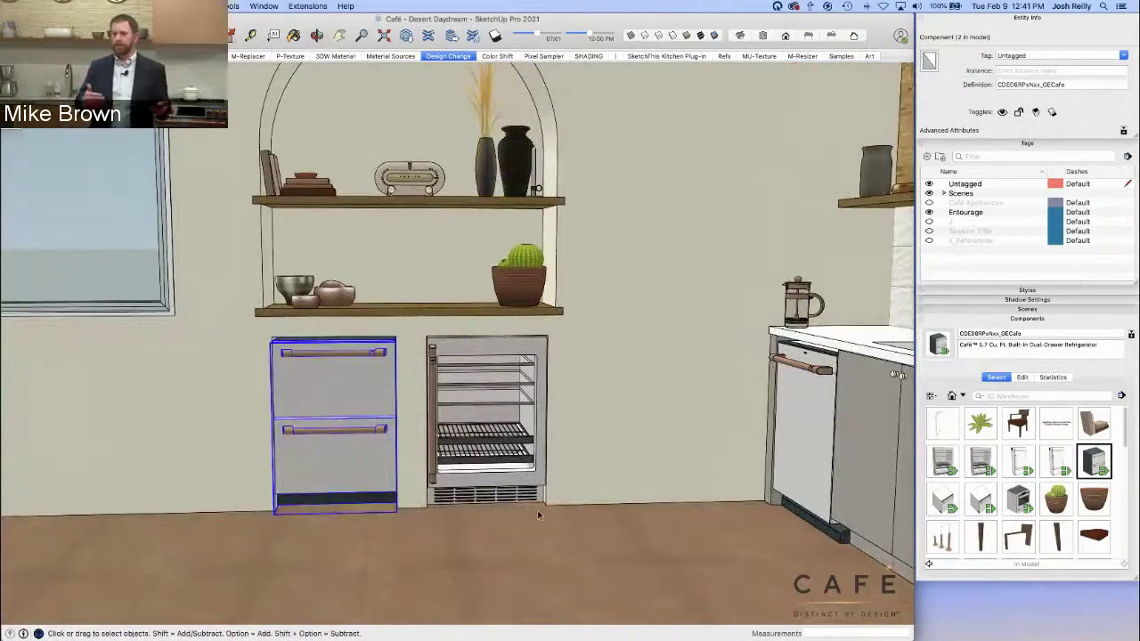
pyautogui.scroll(-5, 538, 515)
pyautogui.click(478, 78)
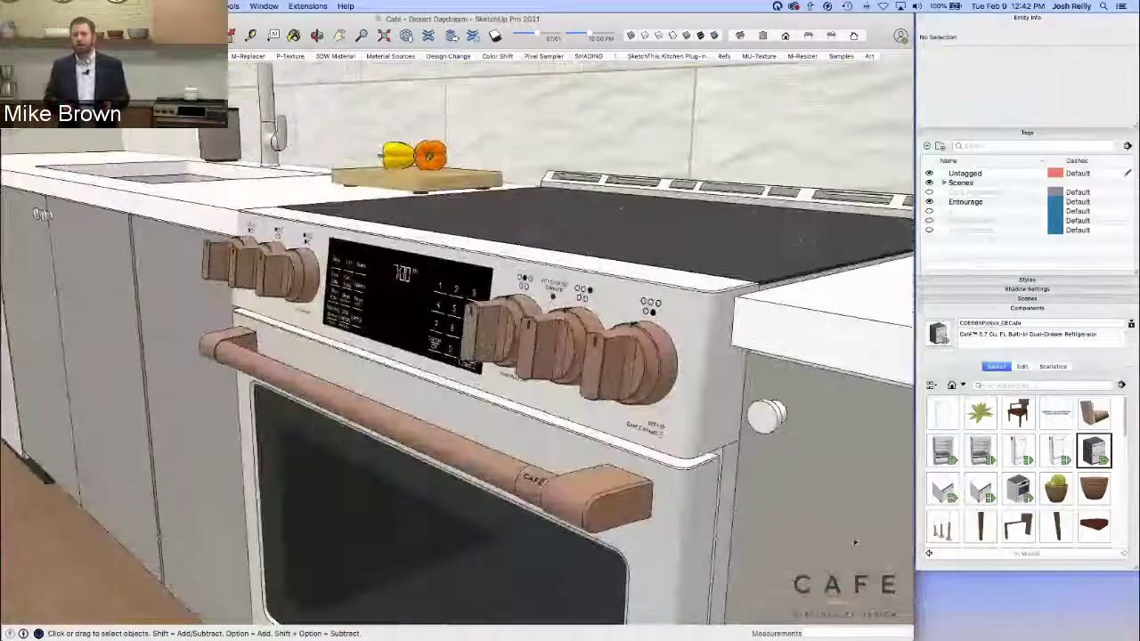
# Look around from the base cabinet beside the range toward the sink, dishwasher and beverage center, and back
pyautogui.click(766, 431)
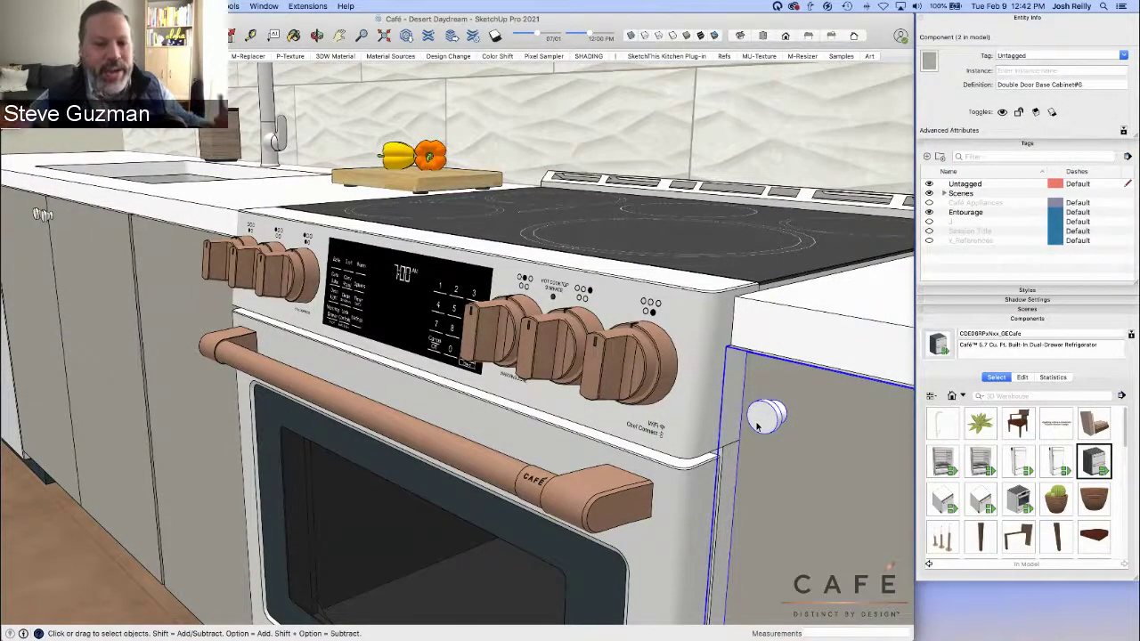
pyautogui.press('l')
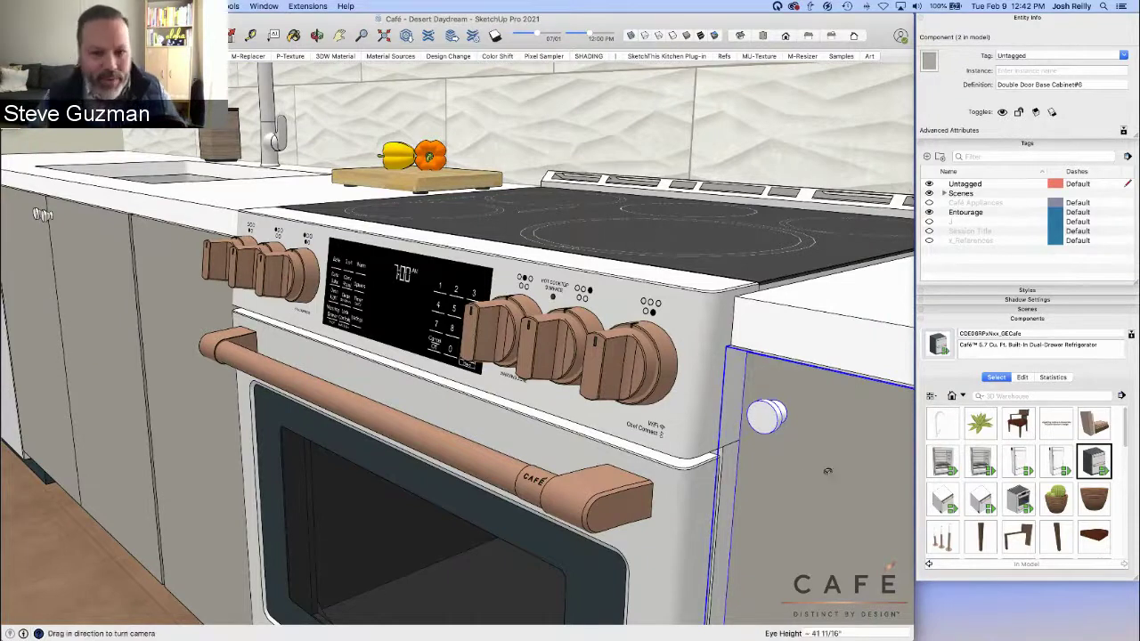
pyautogui.moveTo(827, 471); pyautogui.dragTo(613, 393)
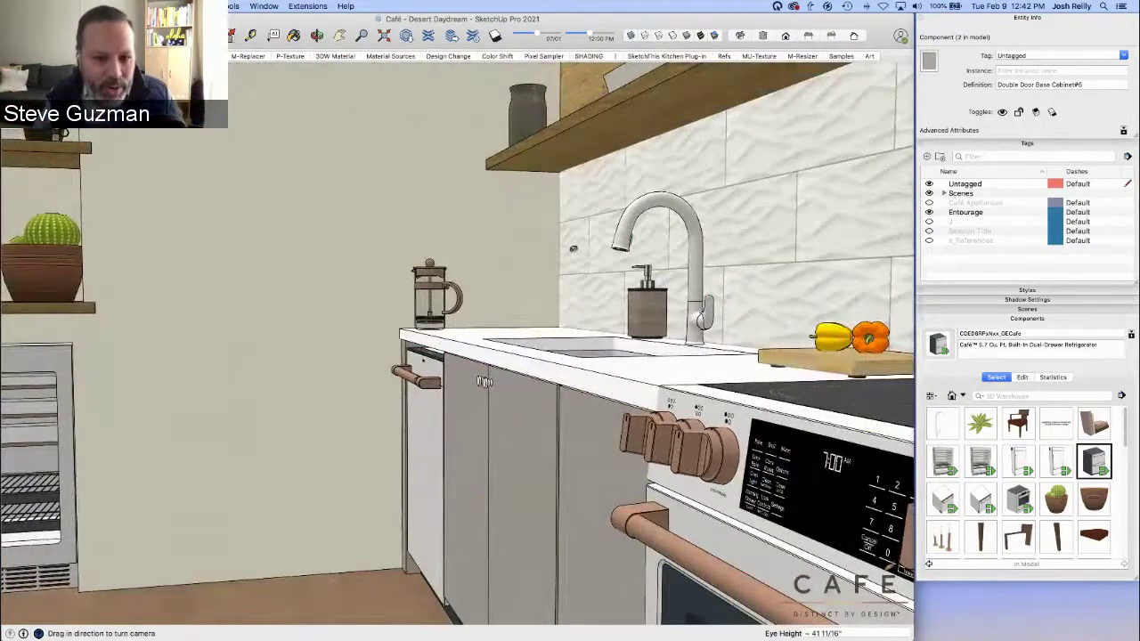
pyautogui.moveTo(612, 393); pyautogui.dragTo(775, 450)
pyautogui.press('space')
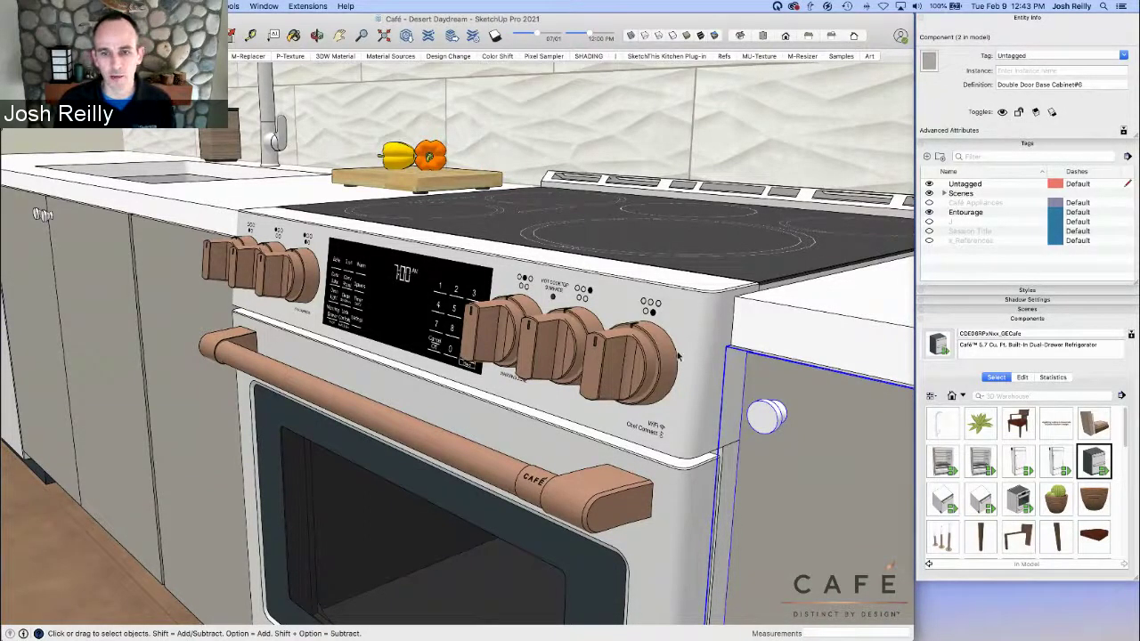
# Open the nested components of the base cabinet beside the range down to its knob
pyautogui.scroll(2, 773, 426)
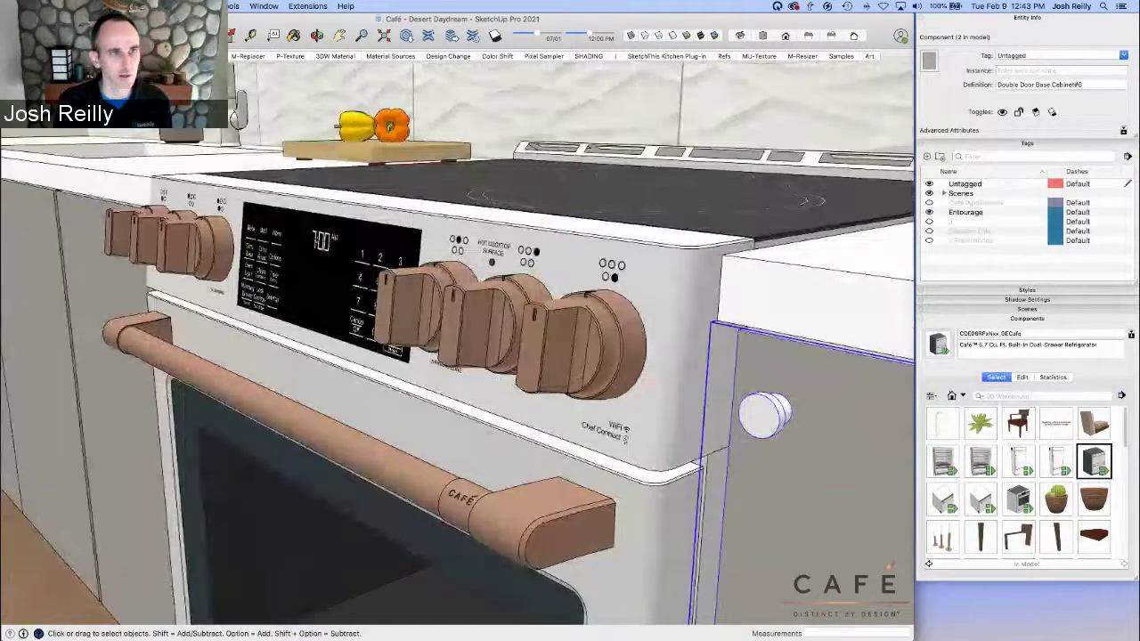
pyautogui.scroll(-4, 765, 417)
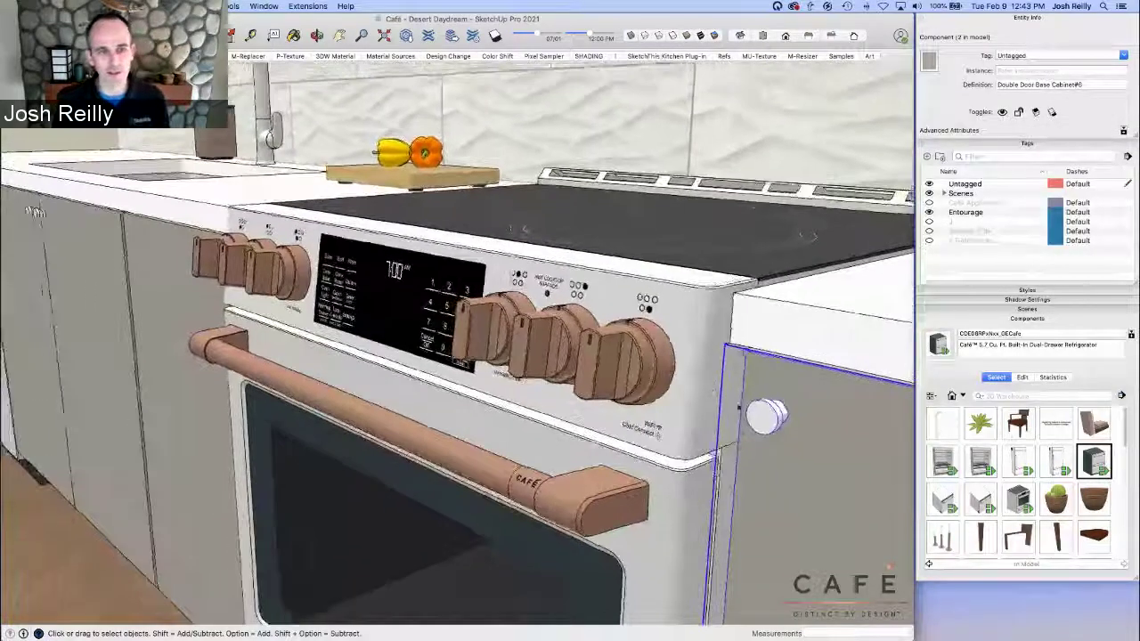
pyautogui.doubleClick(764, 417)
pyautogui.doubleClick(766, 419)
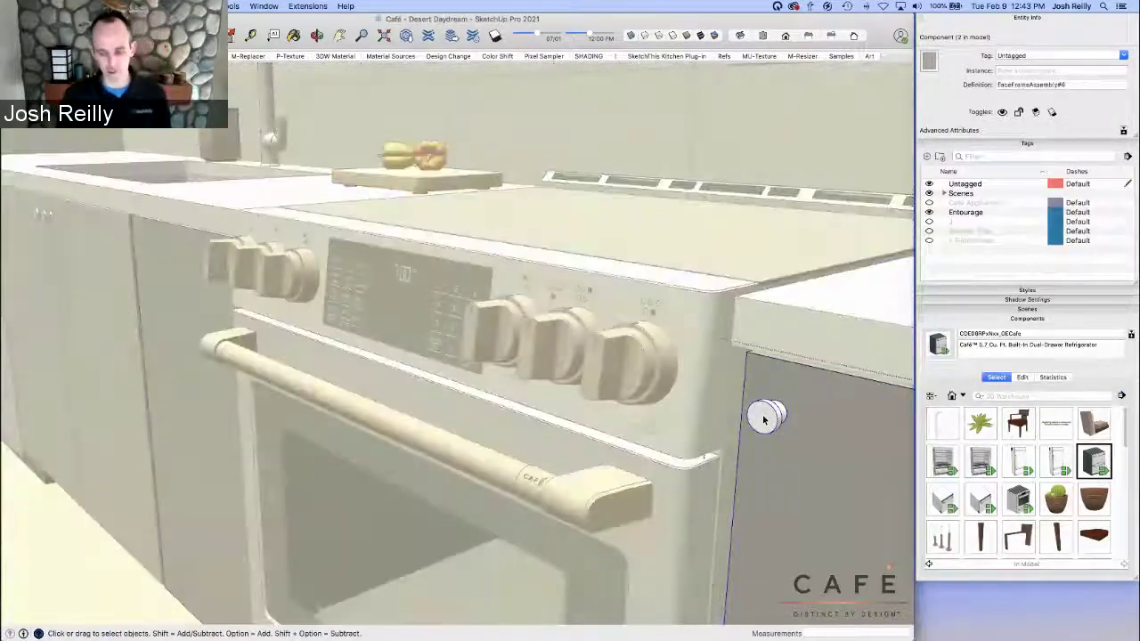
pyautogui.click(772, 424)
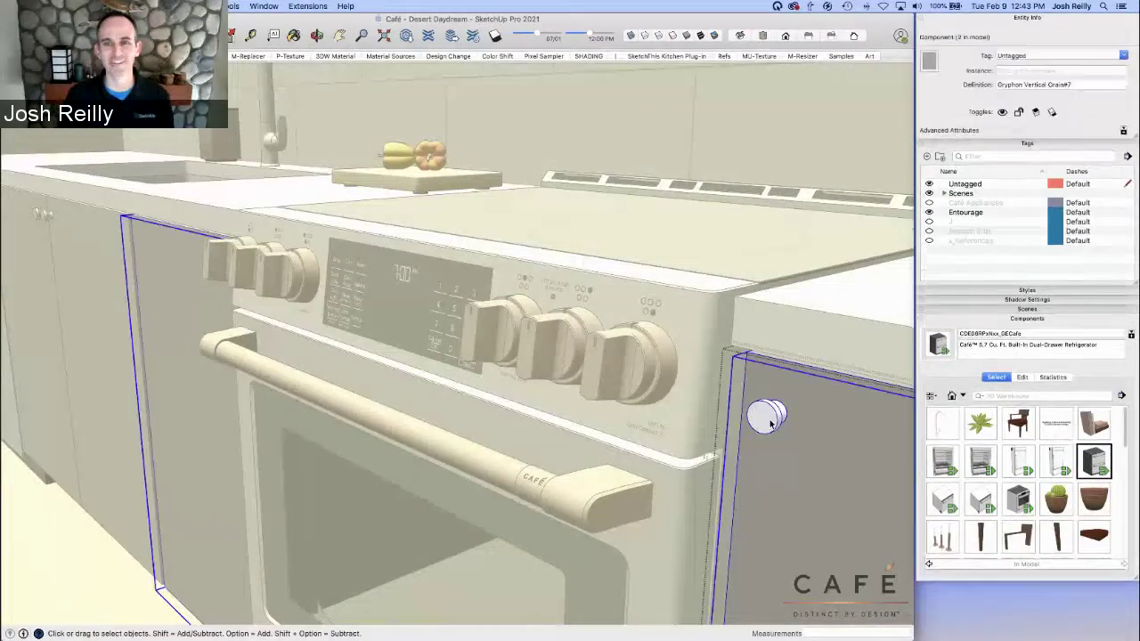
pyautogui.scroll(4, 767, 417)
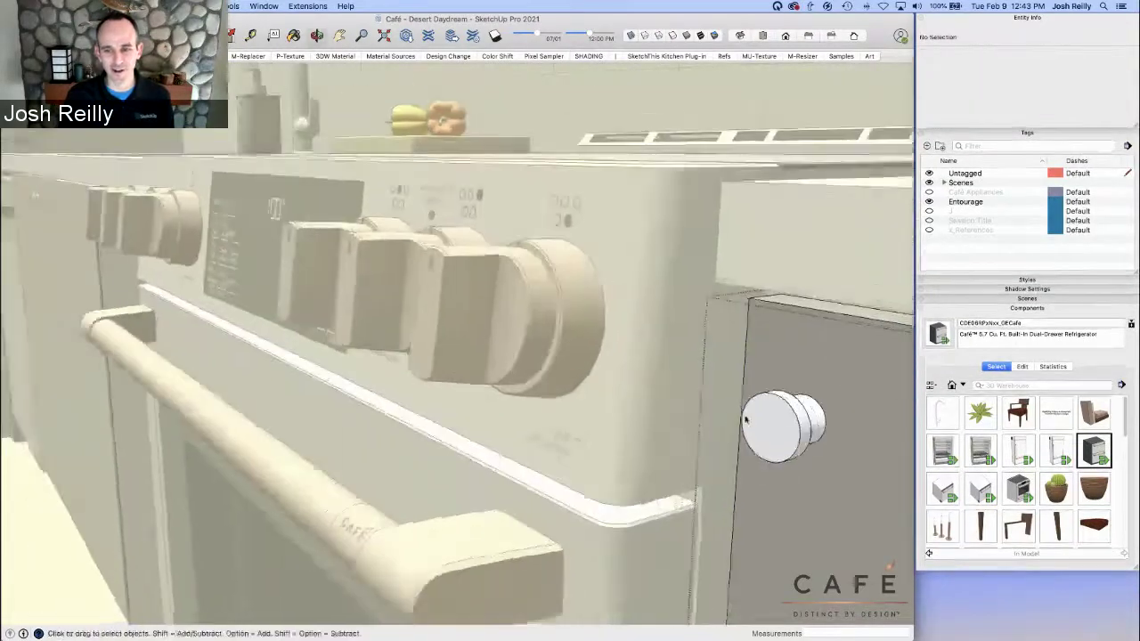
pyautogui.doubleClick(774, 429)
pyautogui.scroll(-4, 774, 428)
pyautogui.click(775, 428)
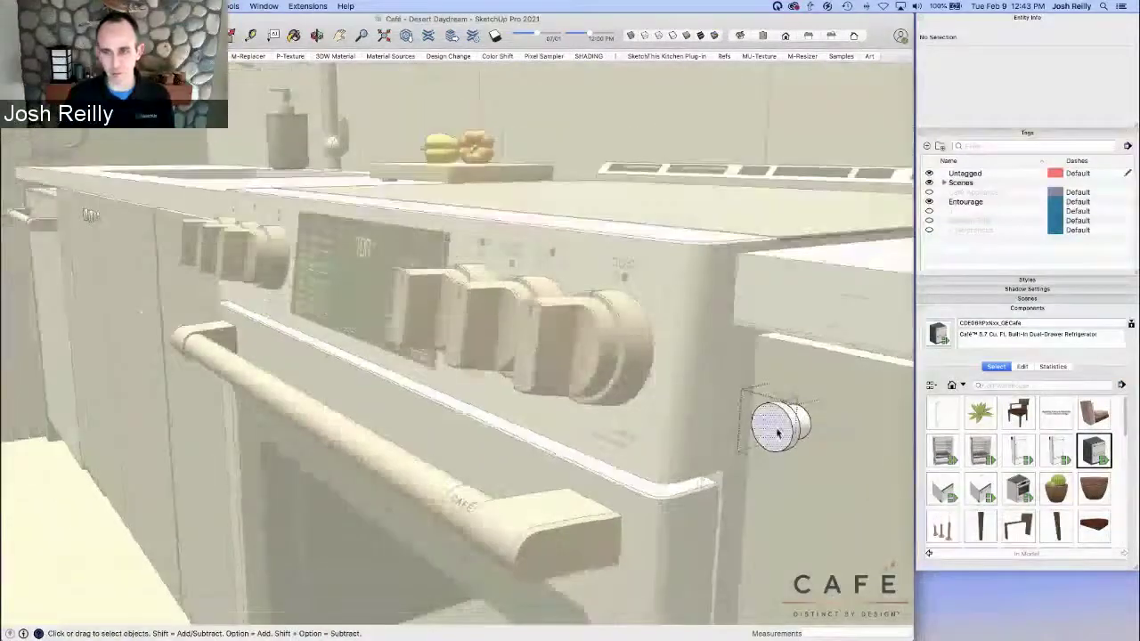
# Select all of the knob's geometry with the rest of the model hidden, and show the model again
pyautogui.keyDown('shift'); pyautogui.moveTo(776, 428); pyautogui.dragTo(702, 334, button='middle'); pyautogui.keyUp('shift')
pyautogui.press('i')
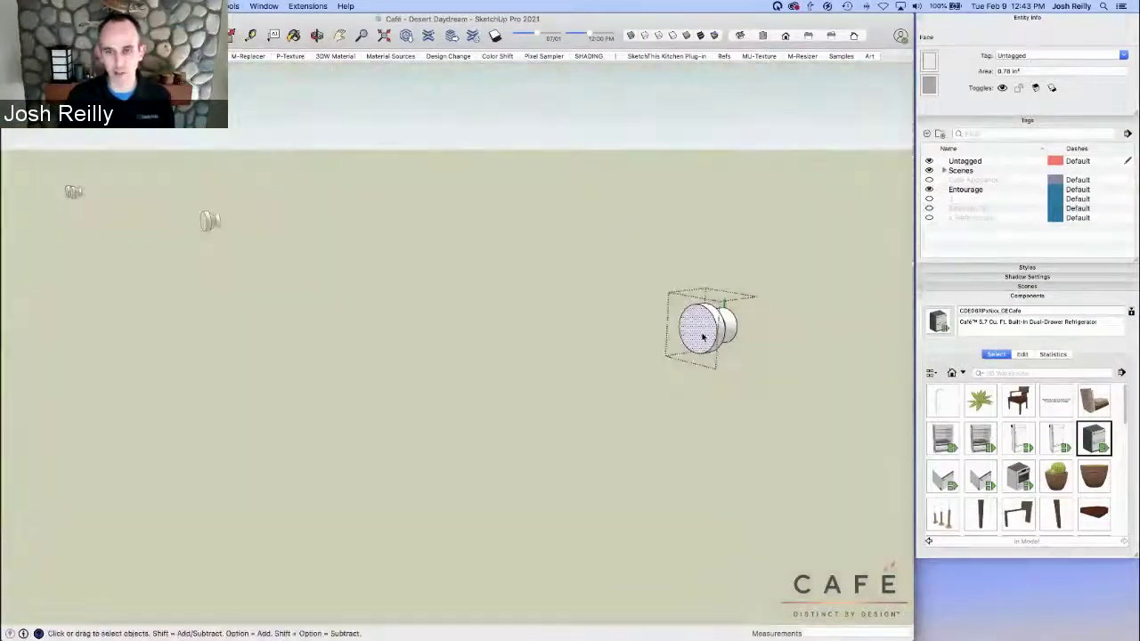
pyautogui.press('super+a')
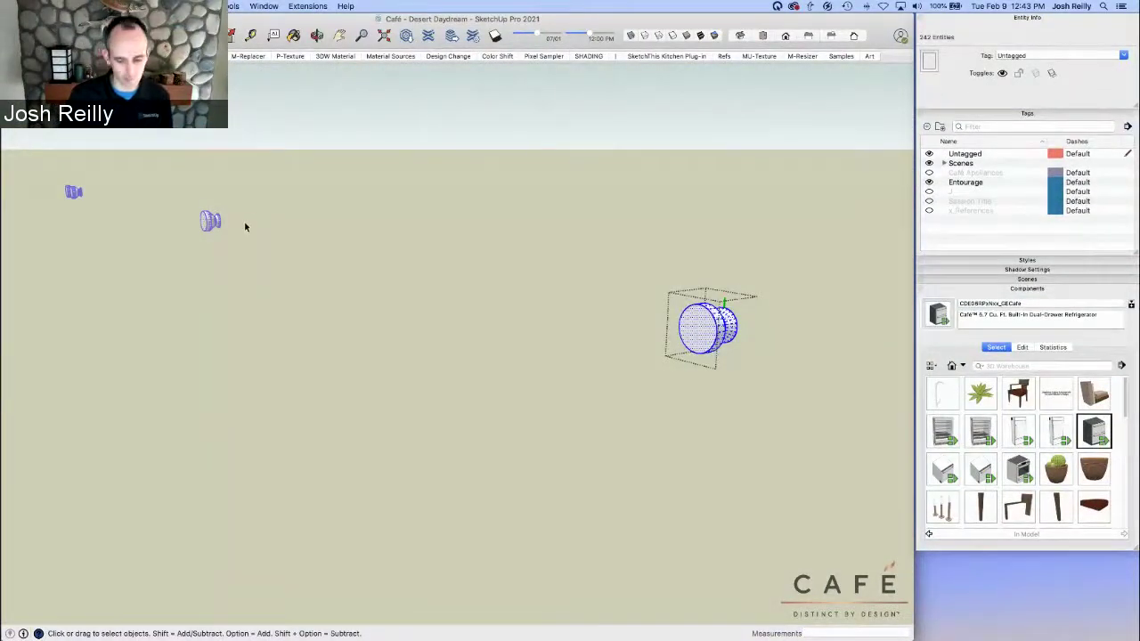
pyautogui.press('i')
# Paint the selected knob geometry with the copper material sampled from the range's oven handle, and close the nested components
pyautogui.press('b')
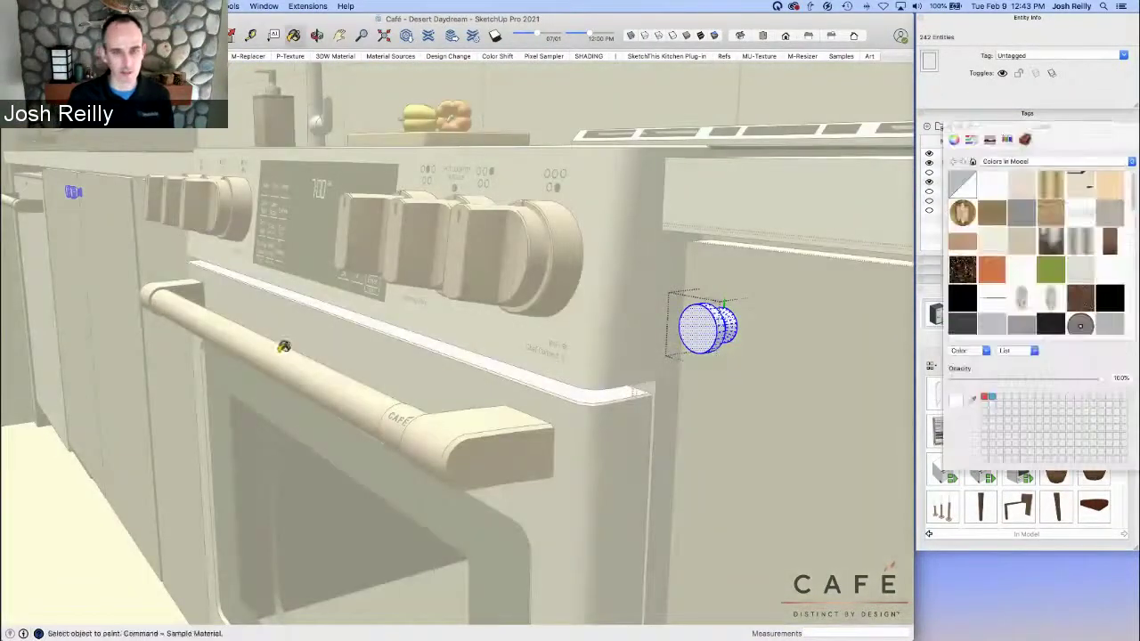
pyautogui.keyDown('super'); pyautogui.click(480, 423); pyautogui.keyUp('super')
pyautogui.click(718, 326)
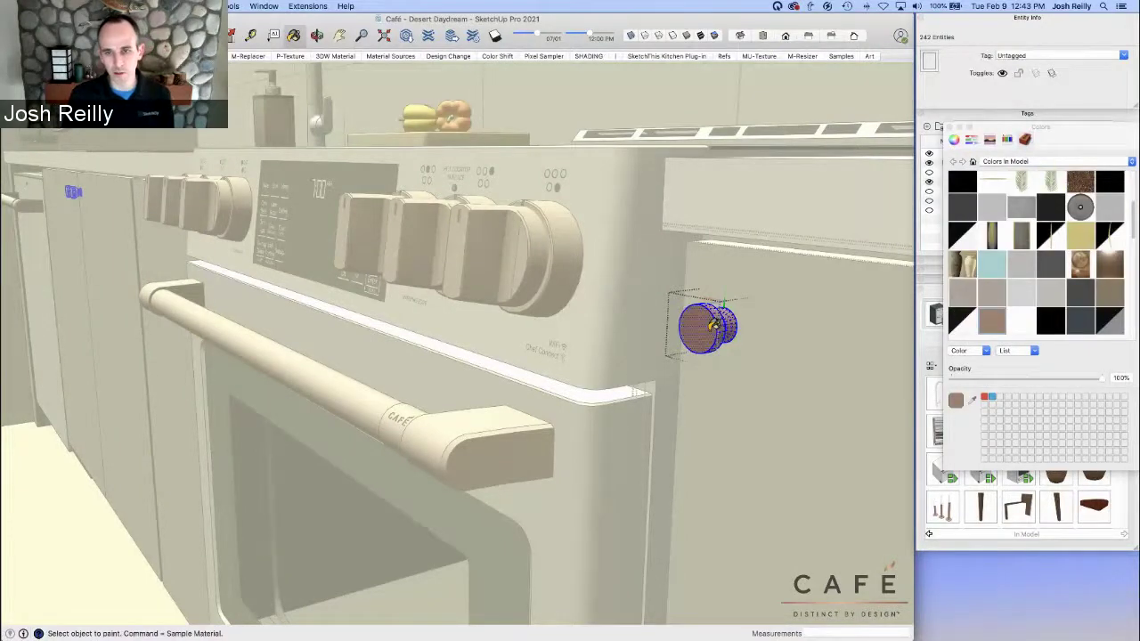
pyautogui.press('space')
pyautogui.press('Escape')
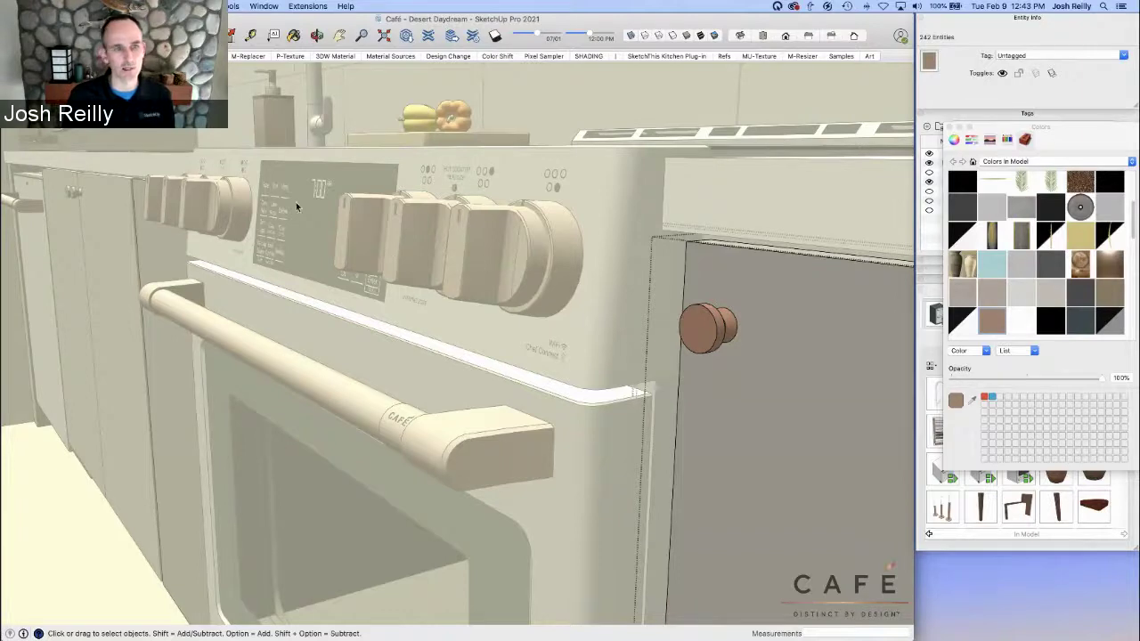
pyautogui.press('Escape')
pyautogui.press('Escape')
pyautogui.press('Escape')
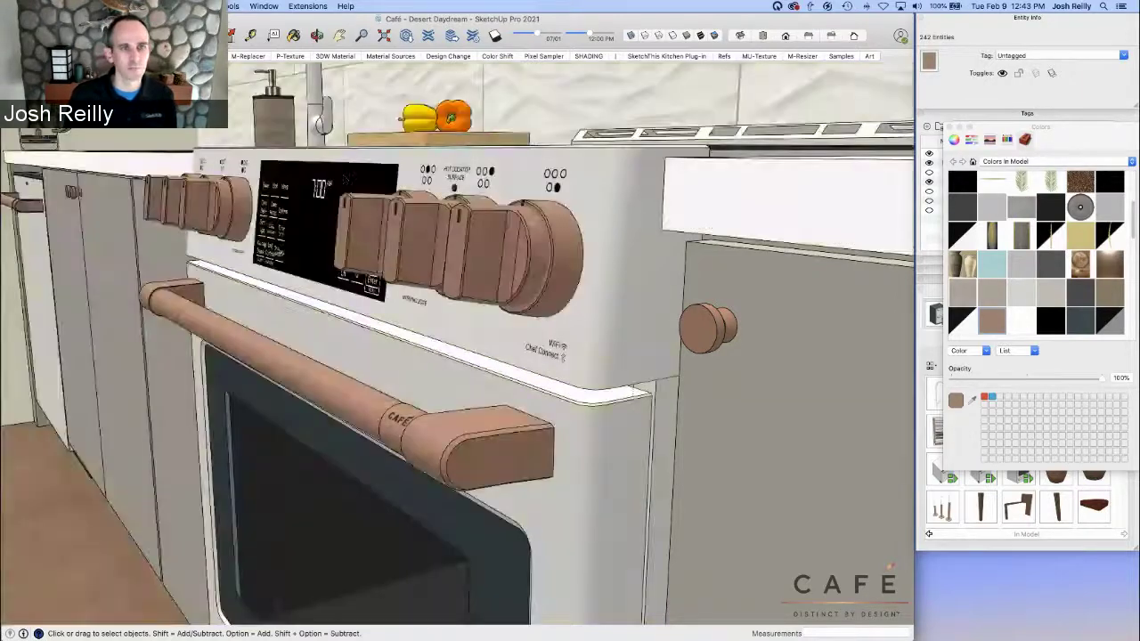
# In the M-Replacer scene, use Material Replacer to swap the gray cabinet material for the wood of the large sample board on the table
pyautogui.click(251, 57)
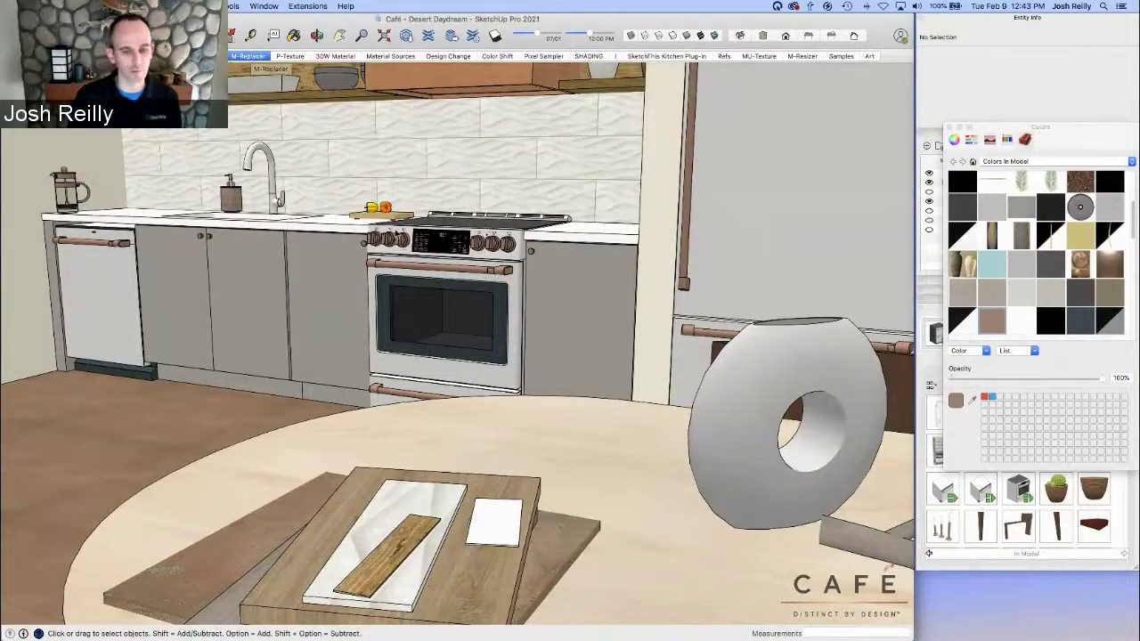
pyautogui.click(242, 7)
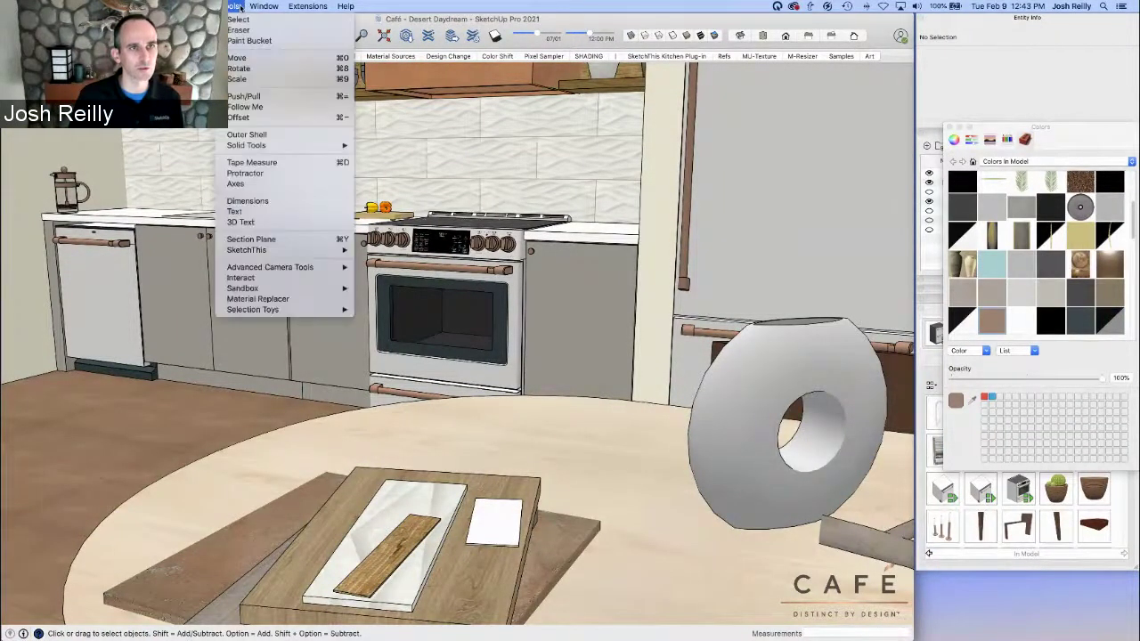
pyautogui.click(277, 292)
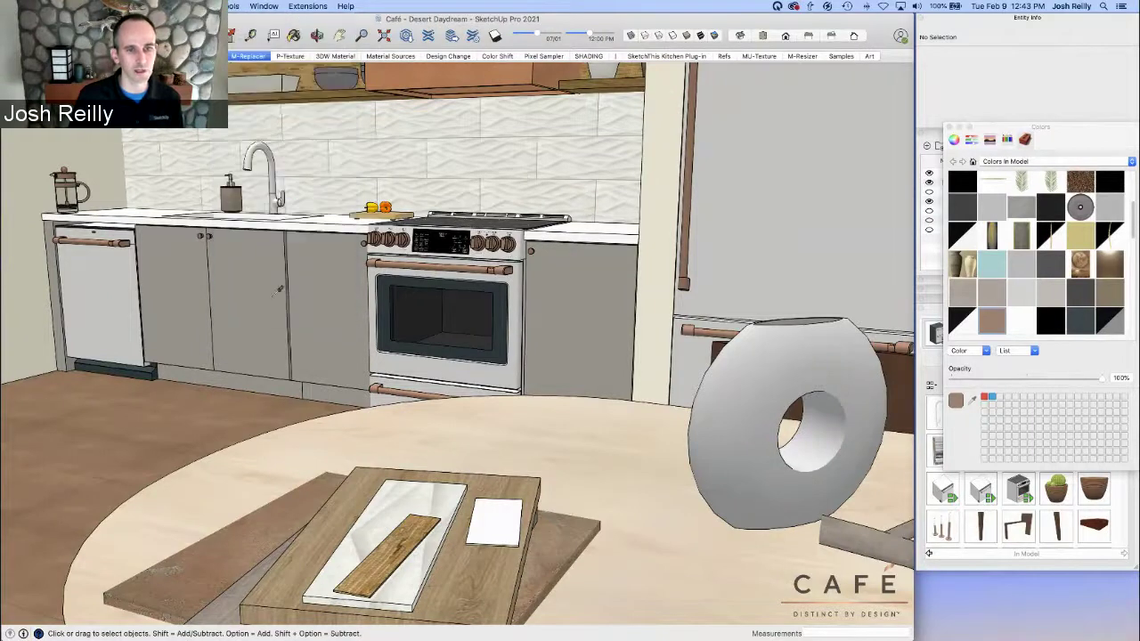
pyautogui.click(341, 272)
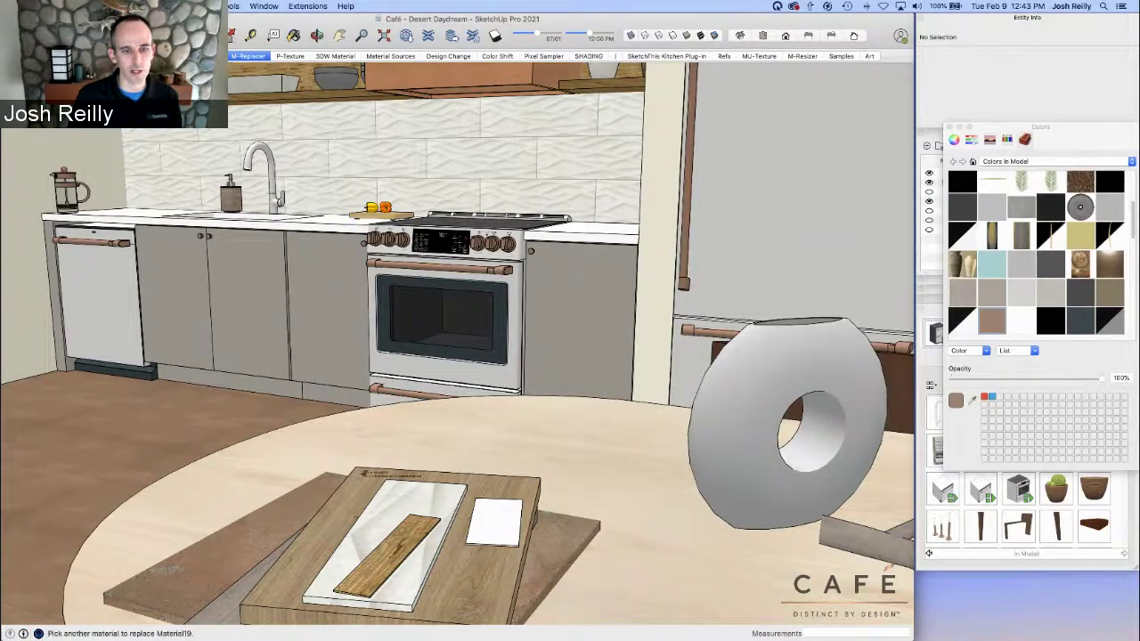
pyautogui.click(363, 484)
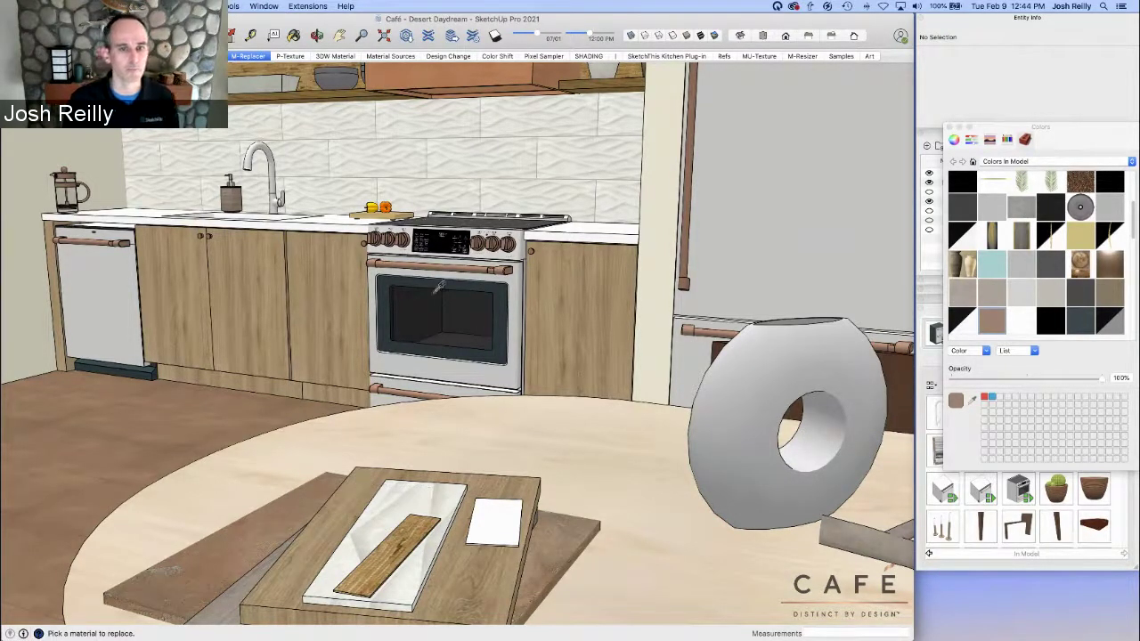
pyautogui.press('space')
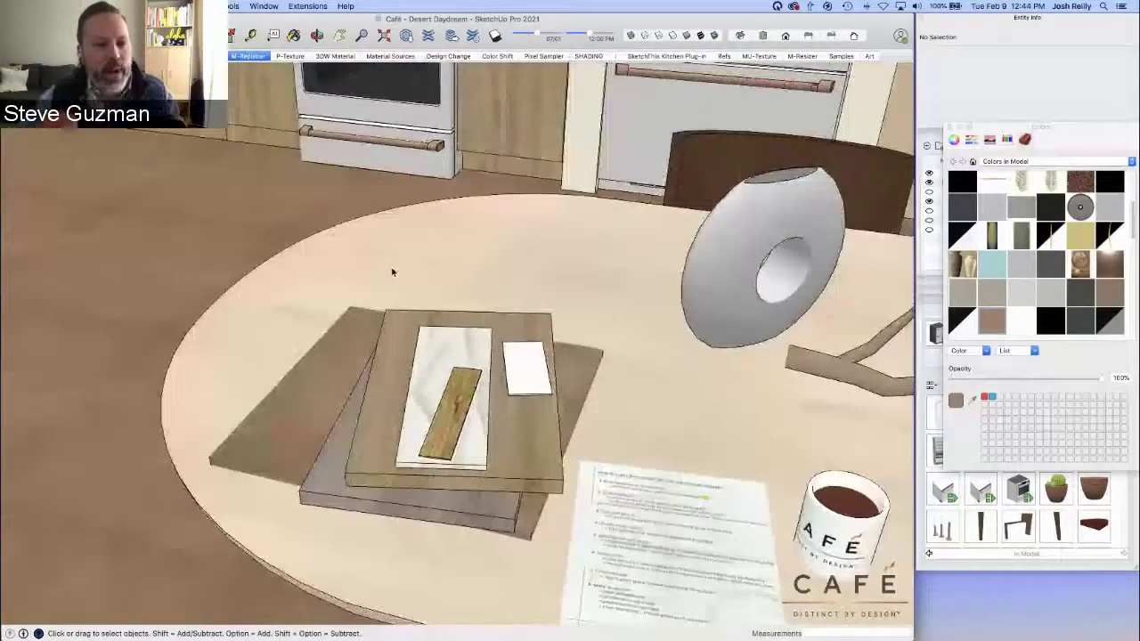
# Compare the material samples on the table with the wood base cabinets and the range behind them
pyautogui.moveTo(393, 273); pyautogui.dragTo(458, 193, button='middle')
pyautogui.press('l')
pyautogui.moveTo(460, 298); pyautogui.dragTo(458, 135)
pyautogui.moveTo(461, 212); pyautogui.dragTo(464, 266, button='middle')
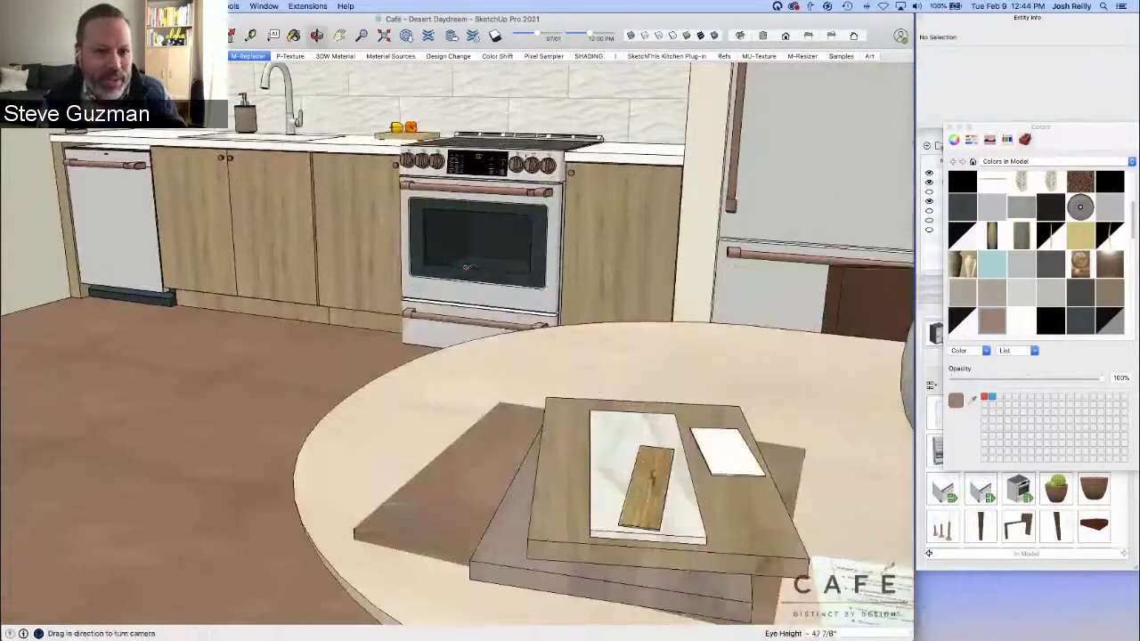
pyautogui.press('space')
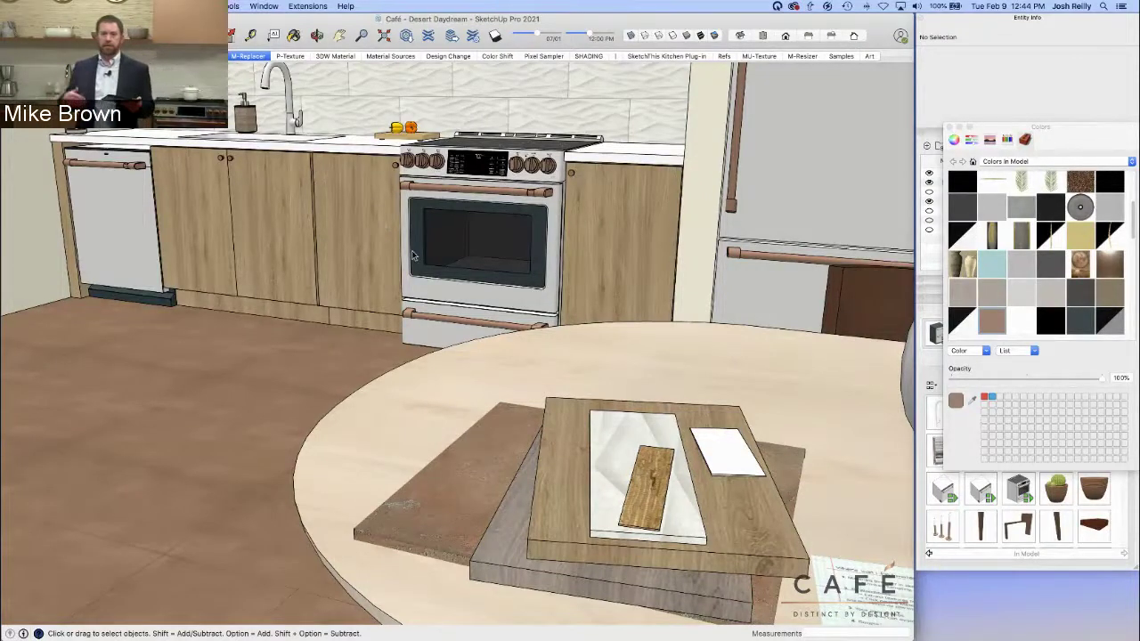
# Examine the presentation boards on the dining table, opening the appliance and elevation sheet and the Desert Daydream mood board
pyautogui.press('pagedown')
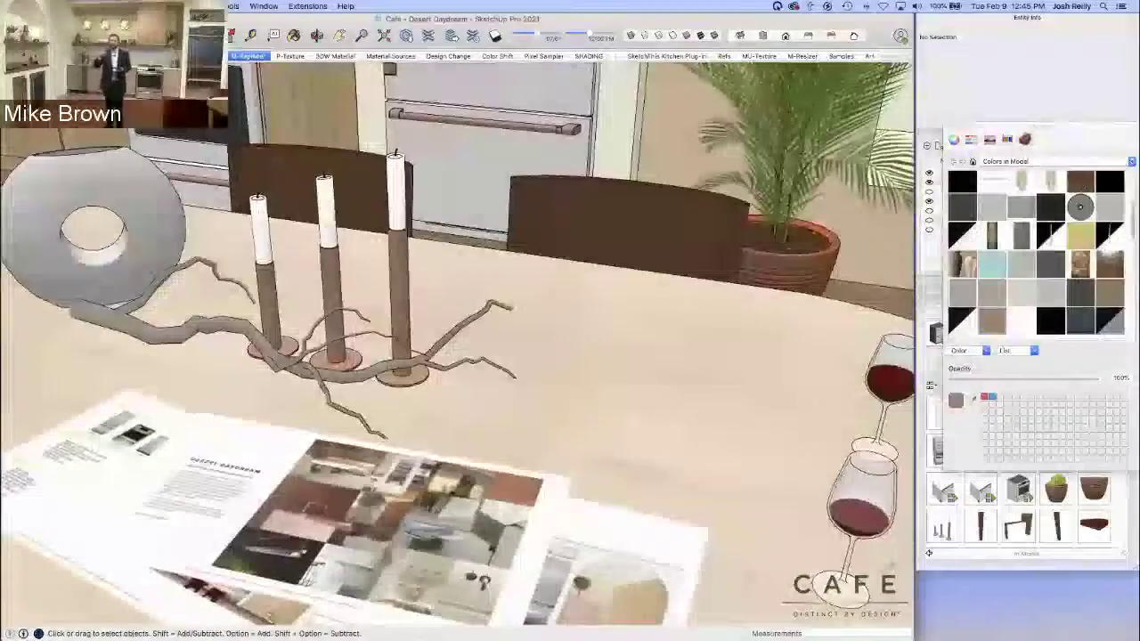
pyautogui.press('o')
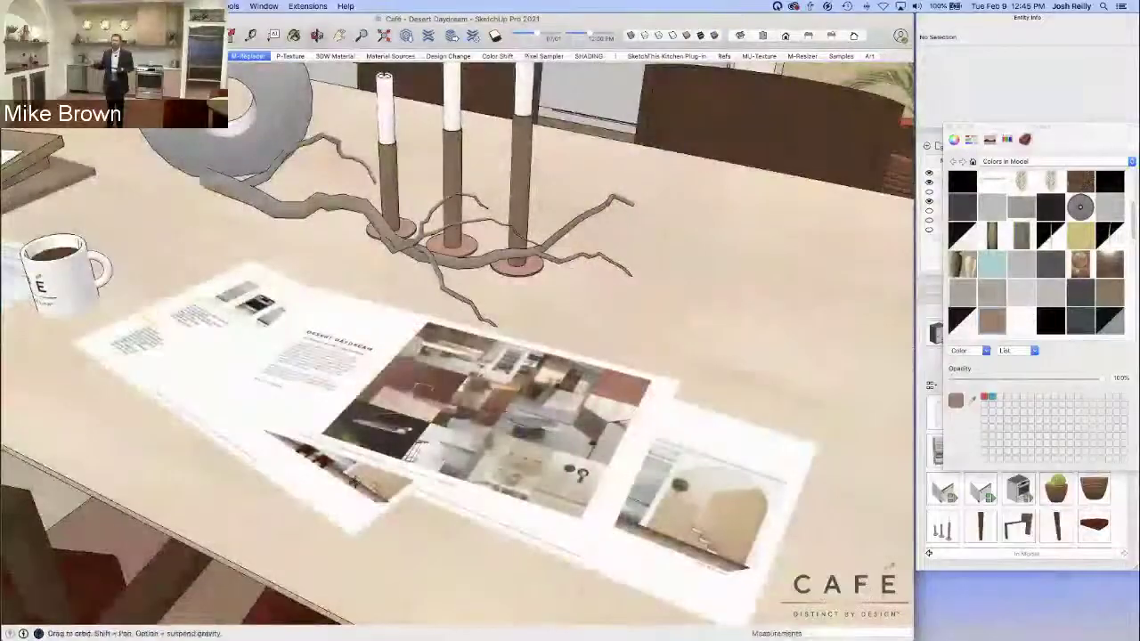
pyautogui.moveTo(354, 481); pyautogui.dragTo(487, 573, button='middle')
pyautogui.doubleClick(487, 573)
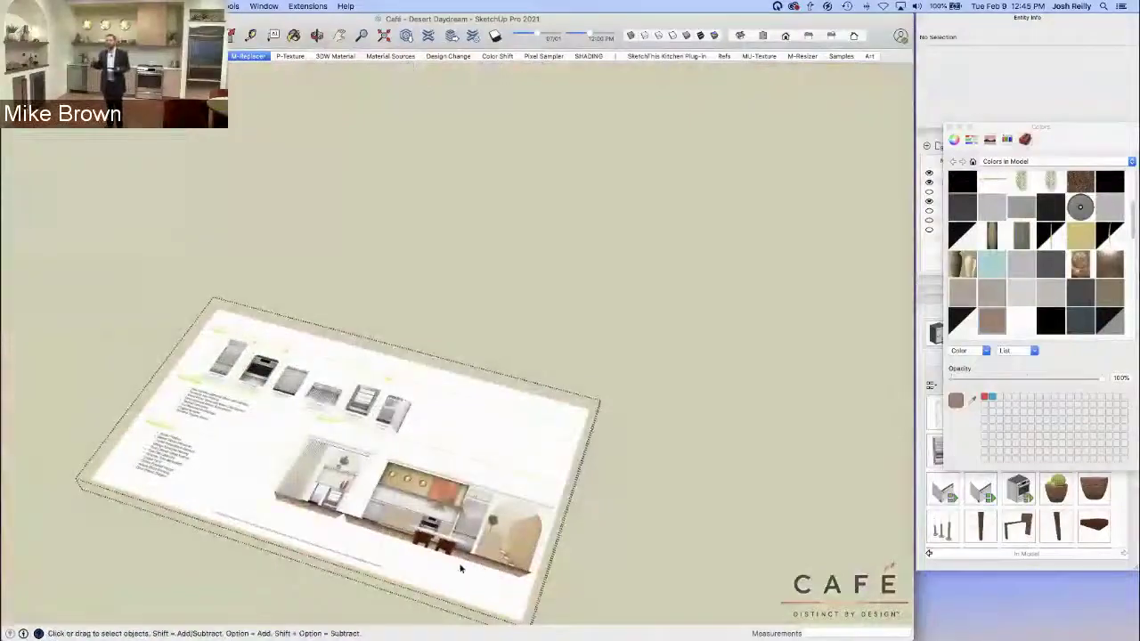
pyautogui.click(624, 473)
pyautogui.doubleClick(626, 457)
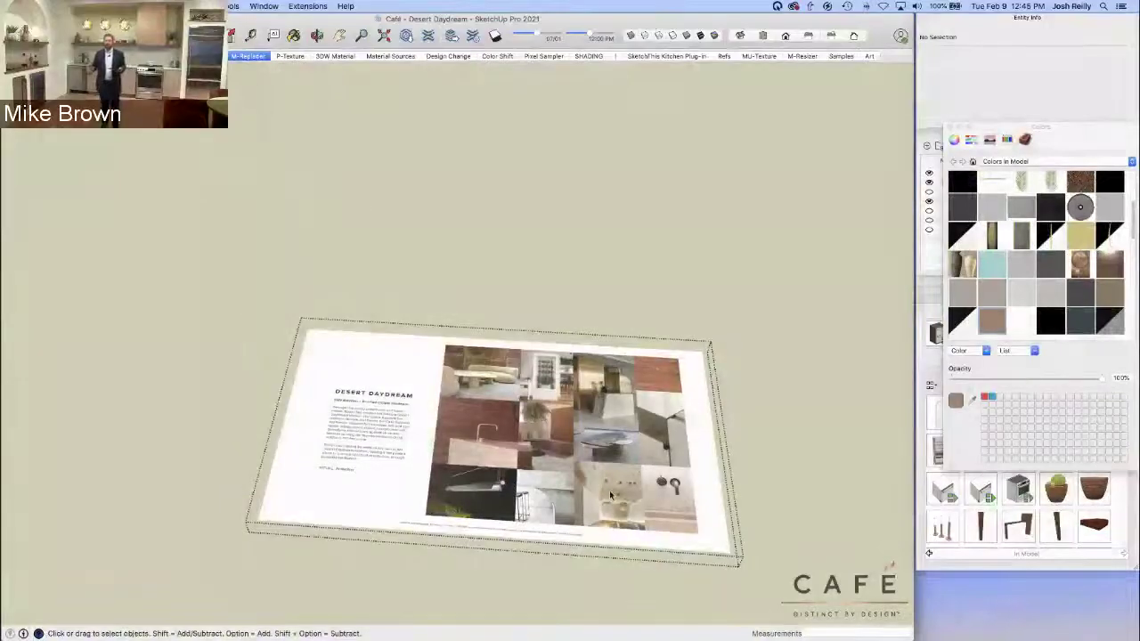
# Open the kitchen elevation board on the dining table for a closer look, close it, and show the Refs scene
pyautogui.click(771, 495)
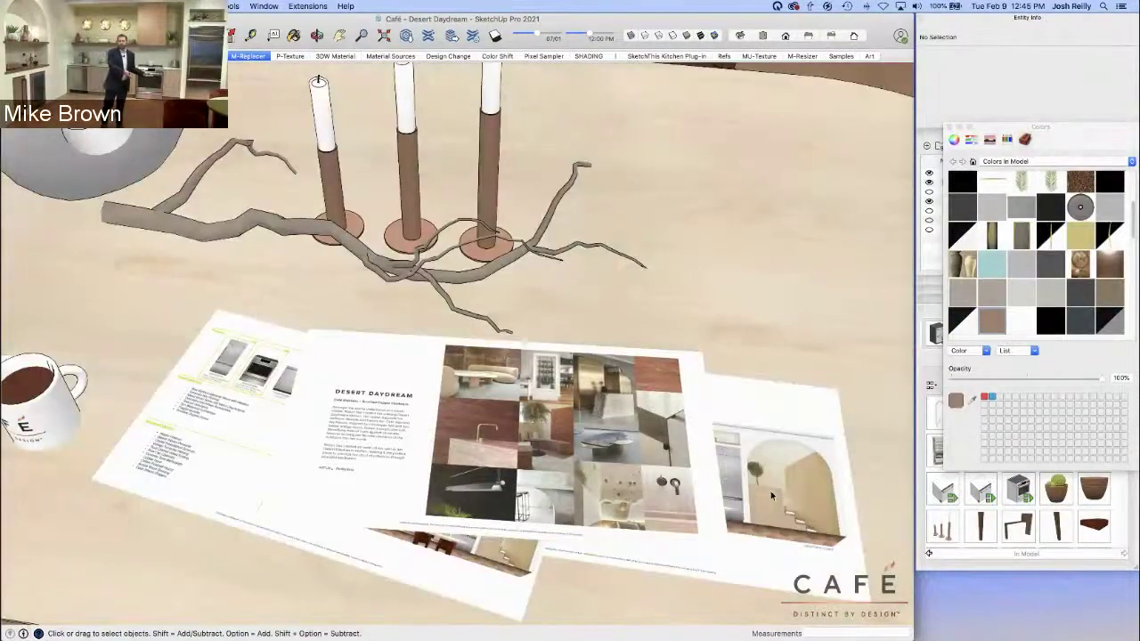
pyautogui.doubleClick(771, 491)
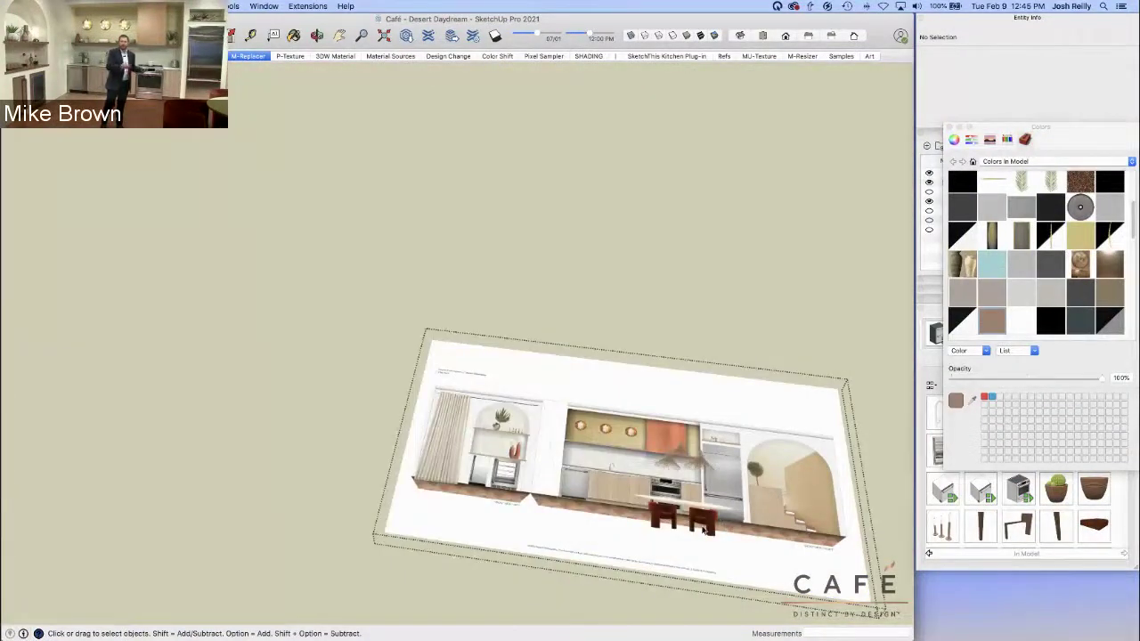
pyautogui.scroll(10, 708, 532)
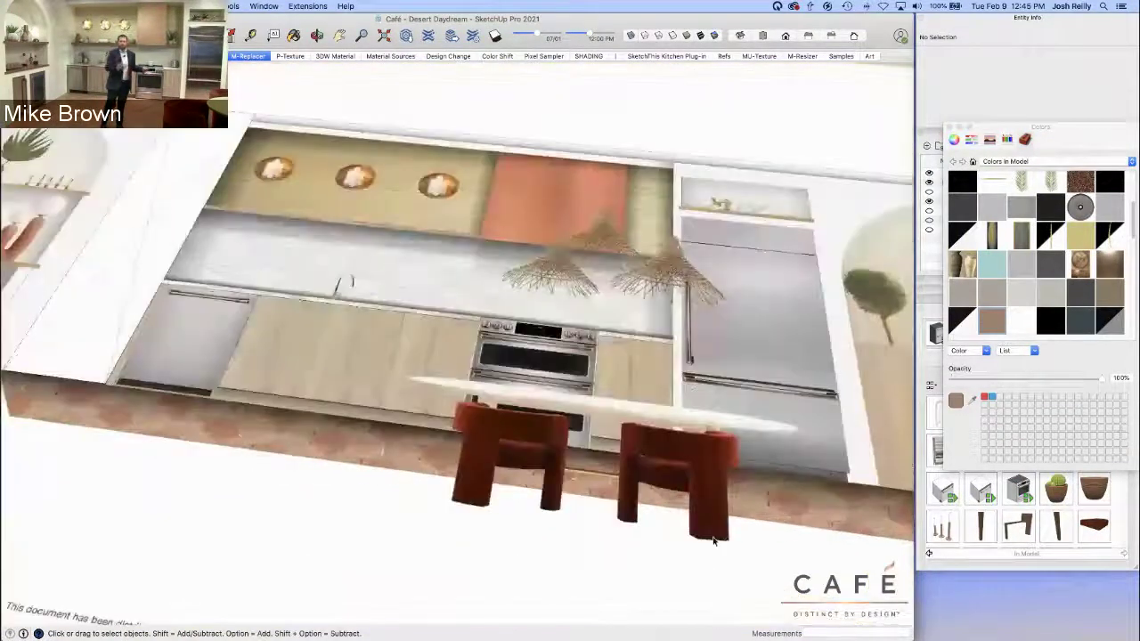
pyautogui.scroll(-8, 713, 540)
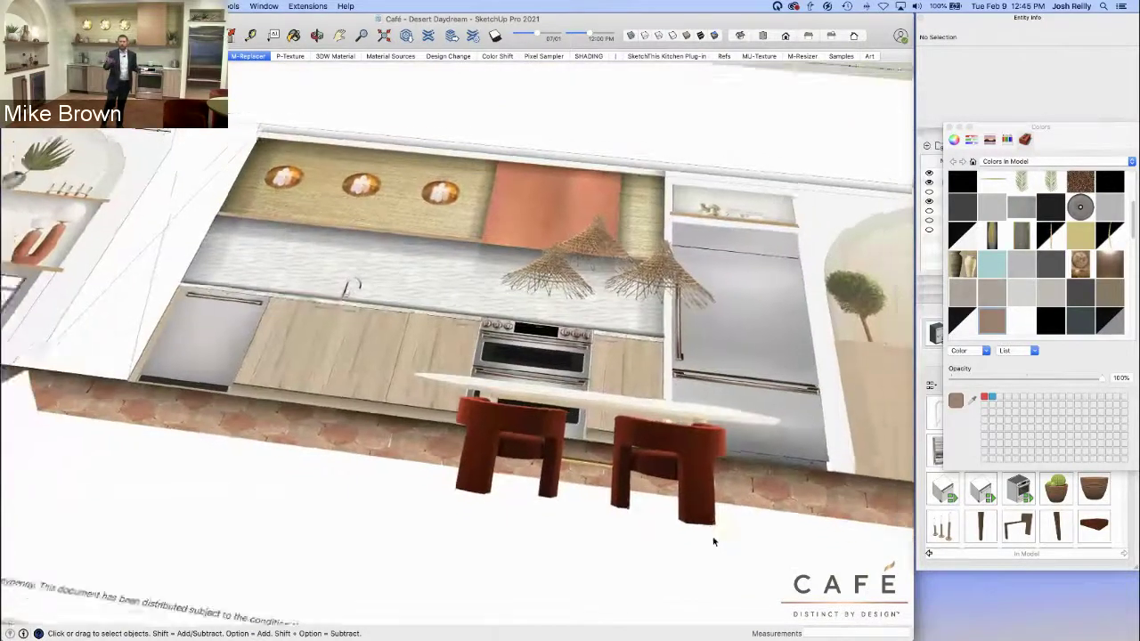
pyautogui.scroll(-4, 713, 541)
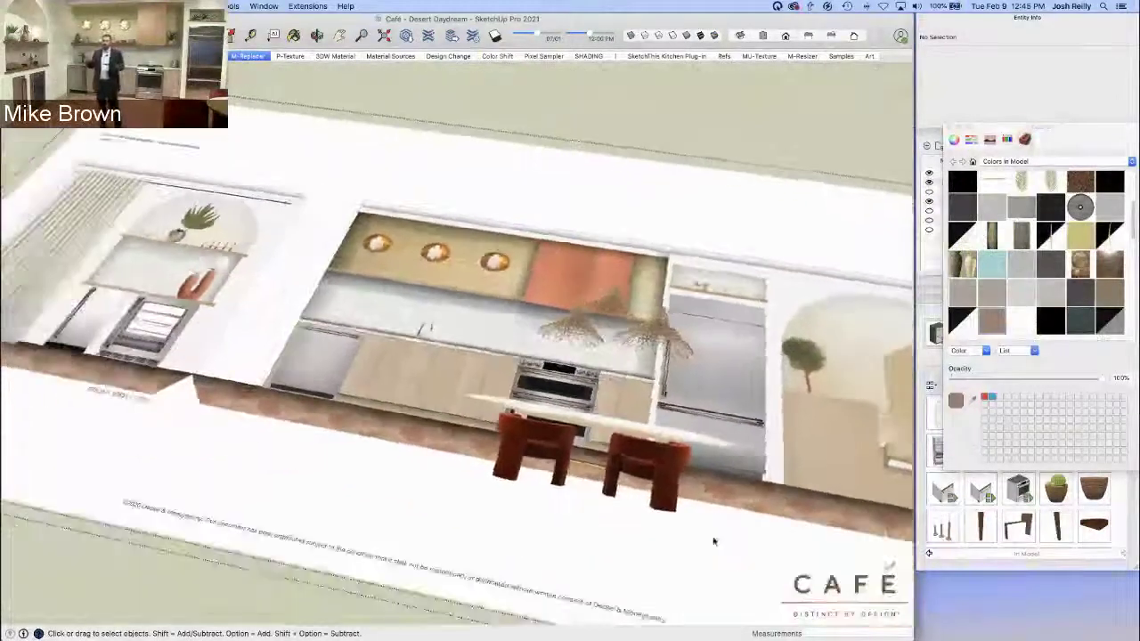
pyautogui.press('Escape')
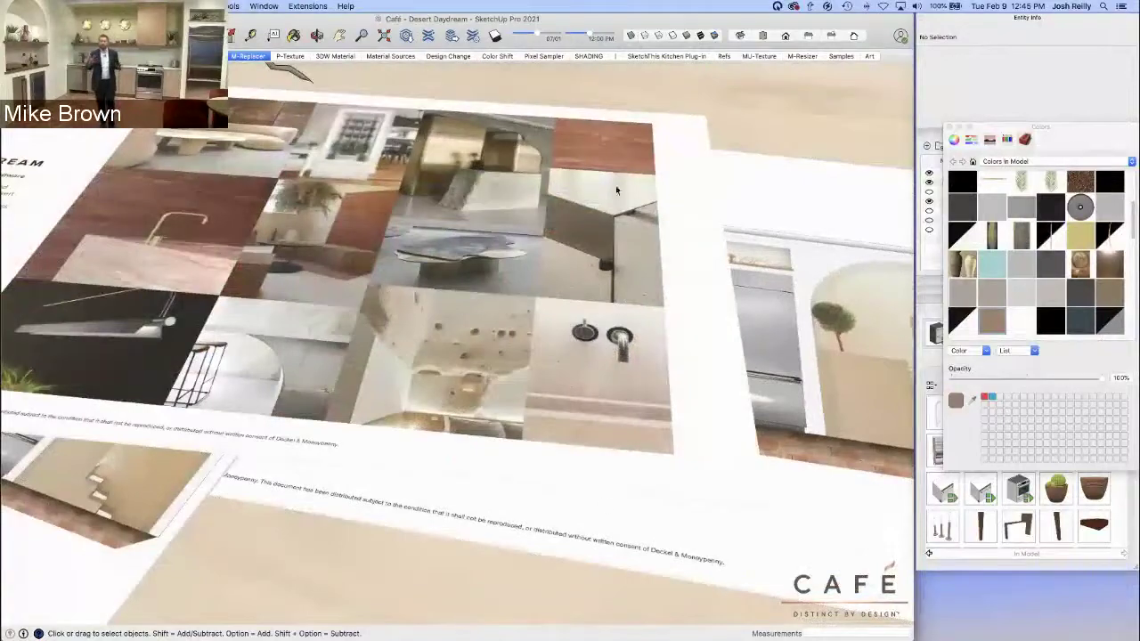
pyautogui.click(724, 56)
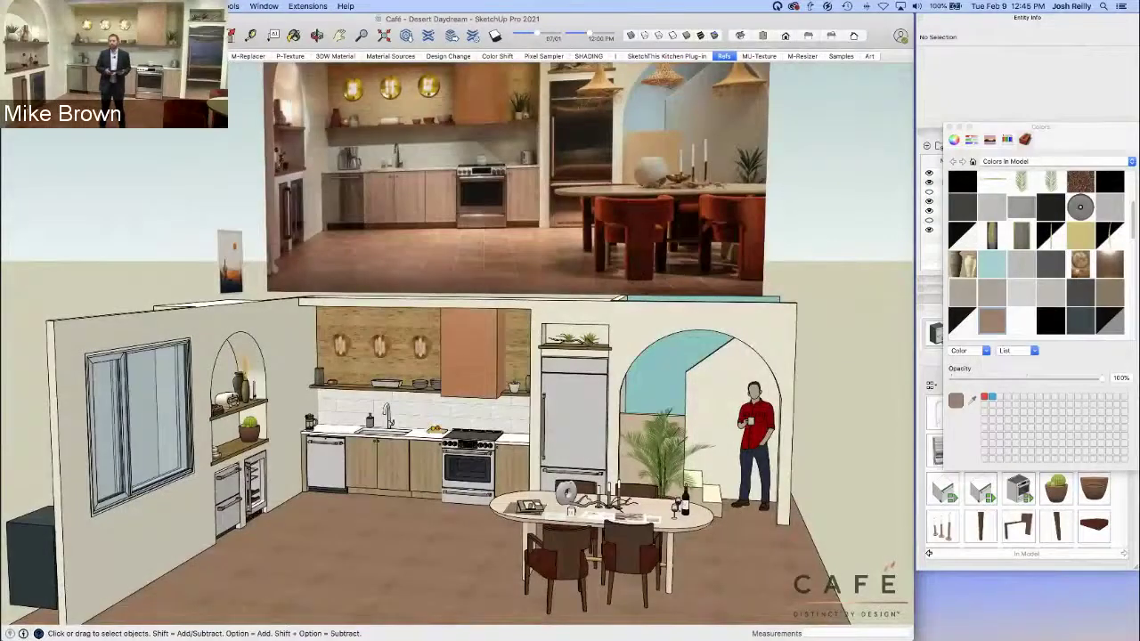
# In the P-Texture scene, open the sink cabinet door beside the dishwasher and start positioning the texture on its front face
pyautogui.click(299, 56)
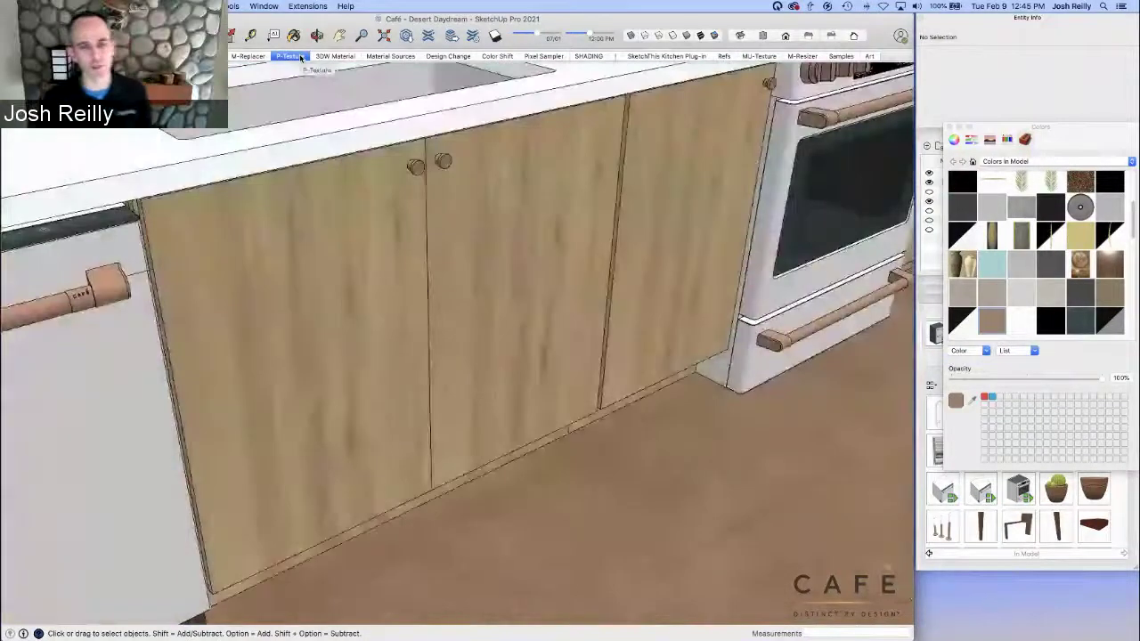
pyautogui.moveTo(397, 283); pyautogui.dragTo(422, 230, button='middle')
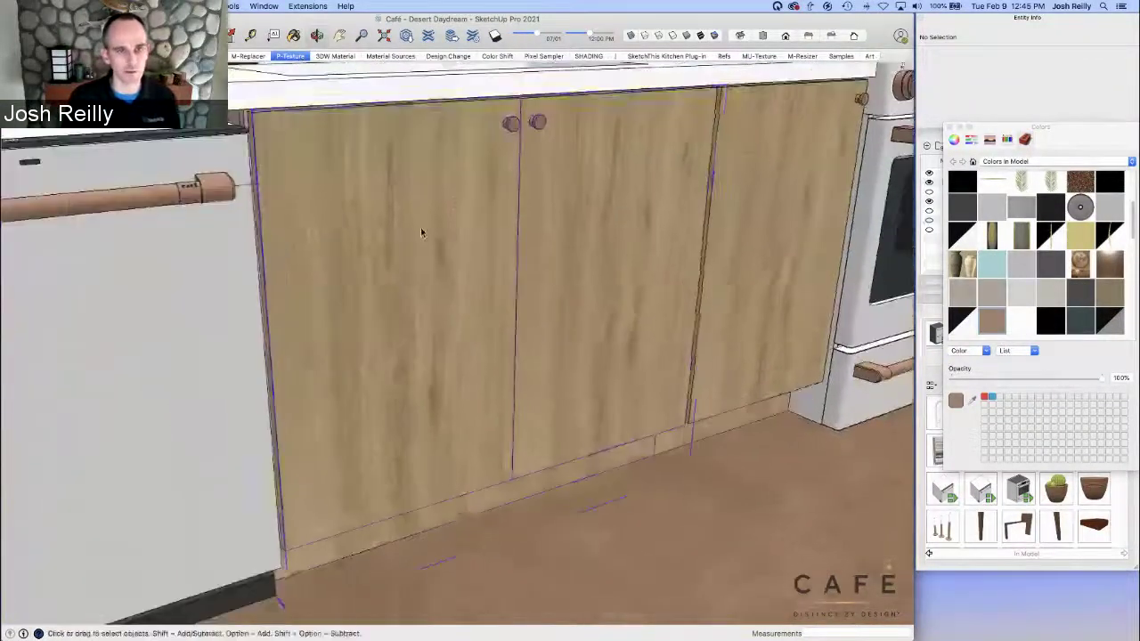
pyautogui.doubleClick(421, 229)
pyautogui.doubleClick(423, 268)
pyautogui.doubleClick(424, 260)
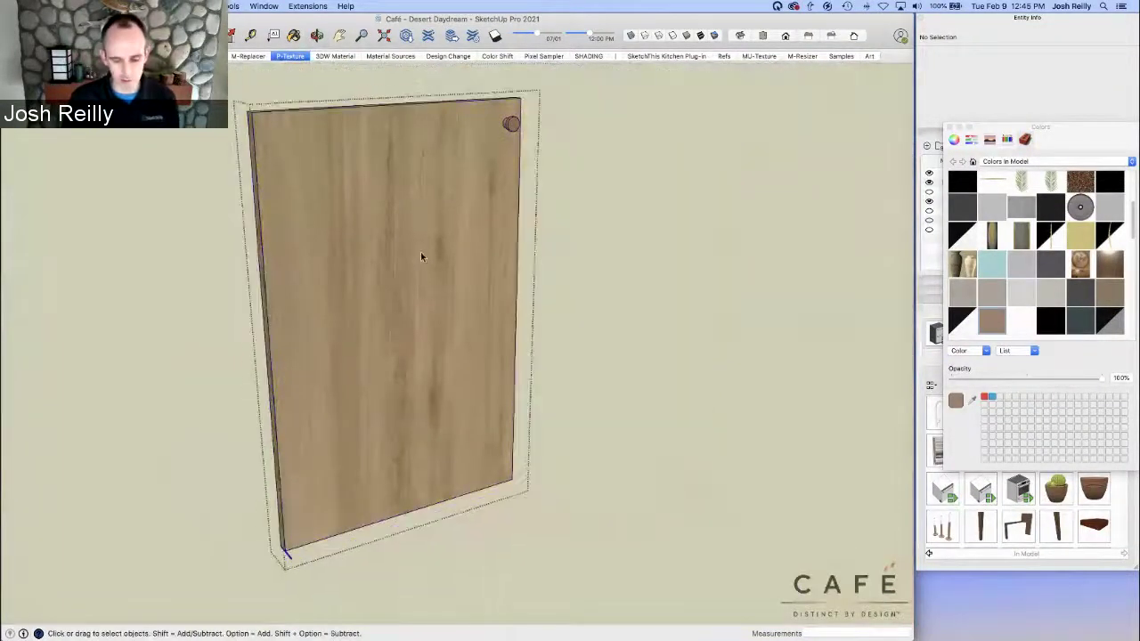
pyautogui.click(444, 216)
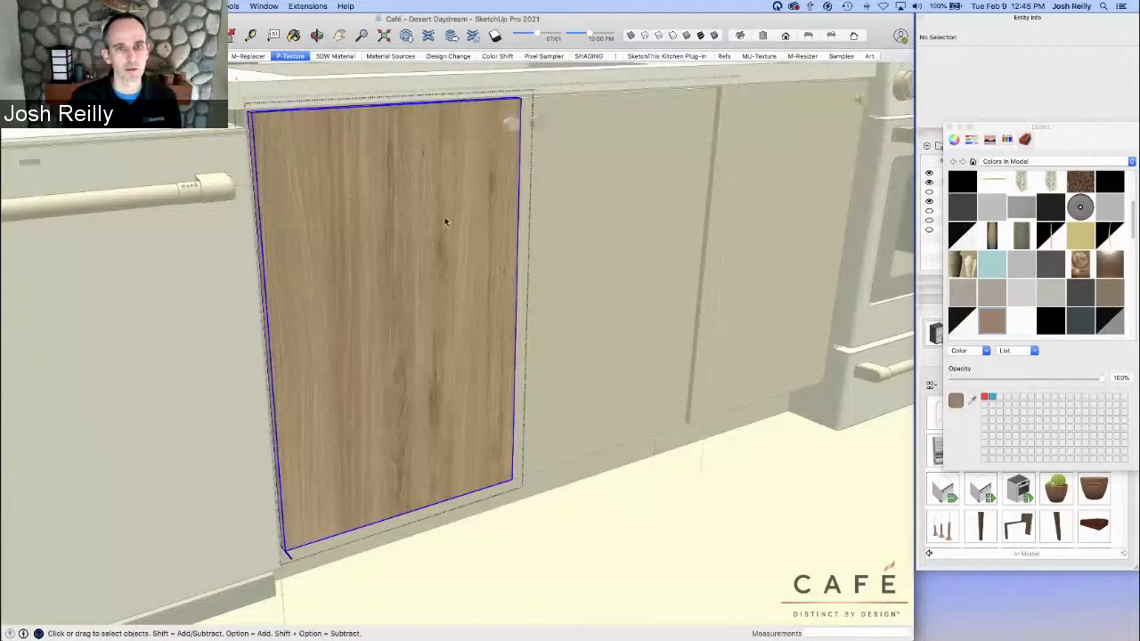
pyautogui.doubleClick(444, 193)
pyautogui.rightClick(443, 193)
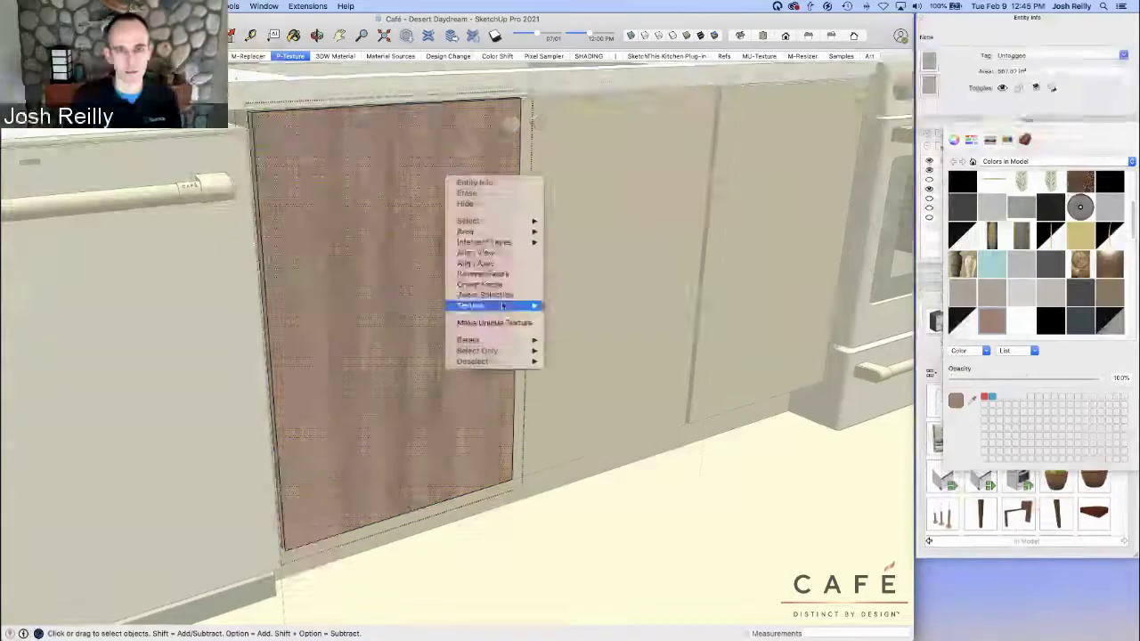
pyautogui.moveTo(506, 306)
pyautogui.click(561, 306)
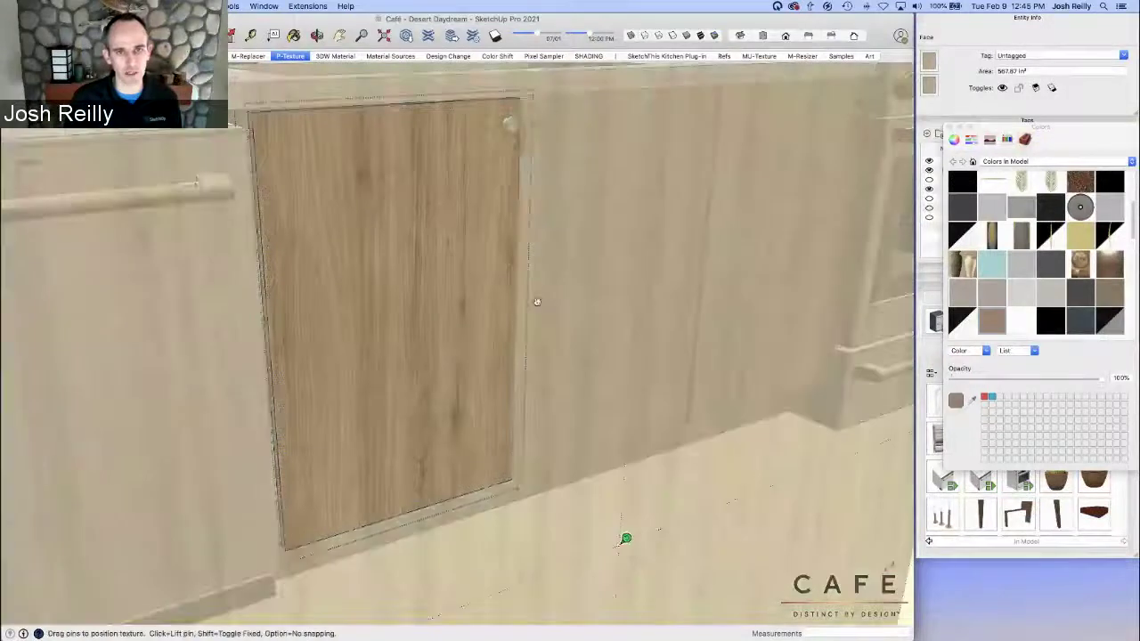
# Scale down the door face's wood texture with the pins, shift its grain, finish positioning, and close the nested components
pyautogui.scroll(3, 570, 568)
pyautogui.scroll(-5, 356, 294)
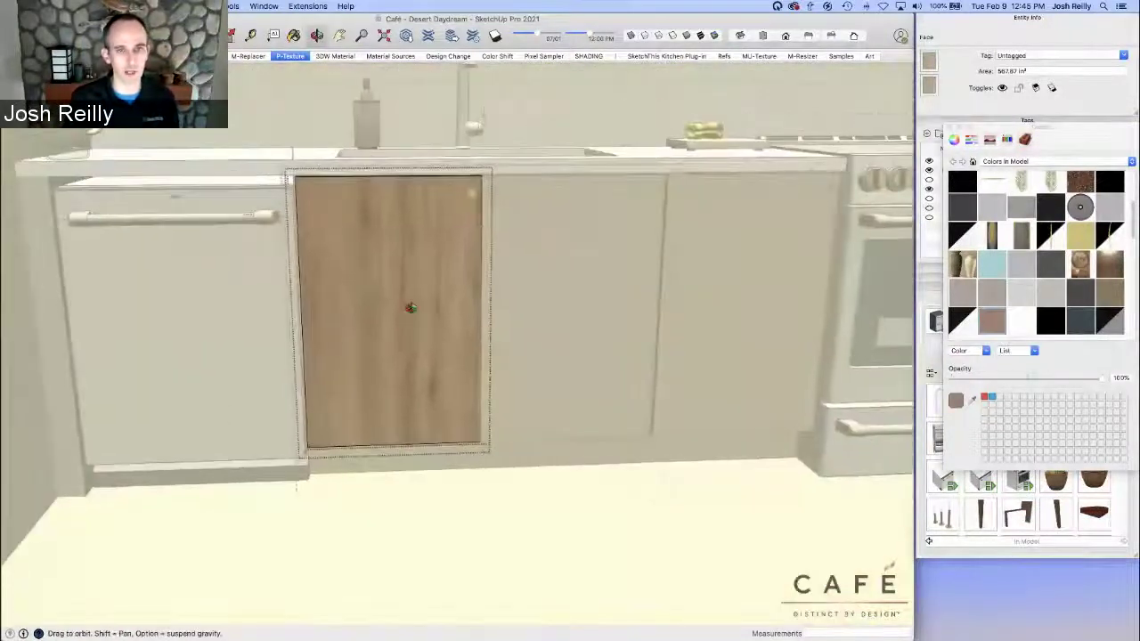
pyautogui.scroll(5, 392, 308)
pyautogui.press('shift')
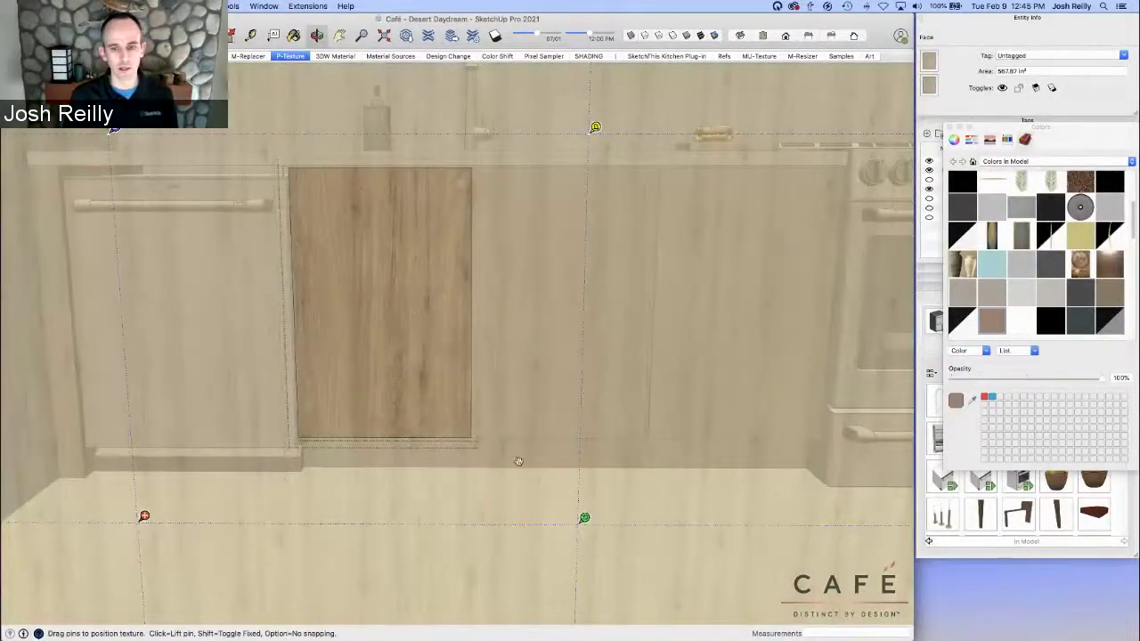
pyautogui.moveTo(585, 518); pyautogui.dragTo(323, 517)
pyautogui.moveTo(385, 267); pyautogui.dragTo(369, 299)
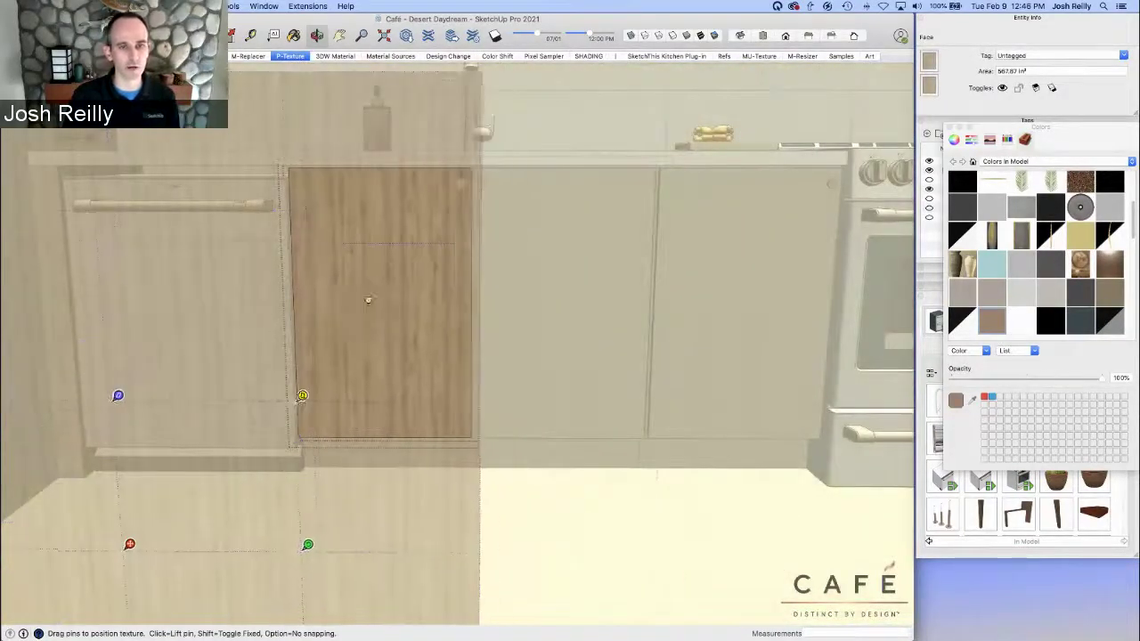
pyautogui.rightClick(381, 300)
pyautogui.click(389, 299)
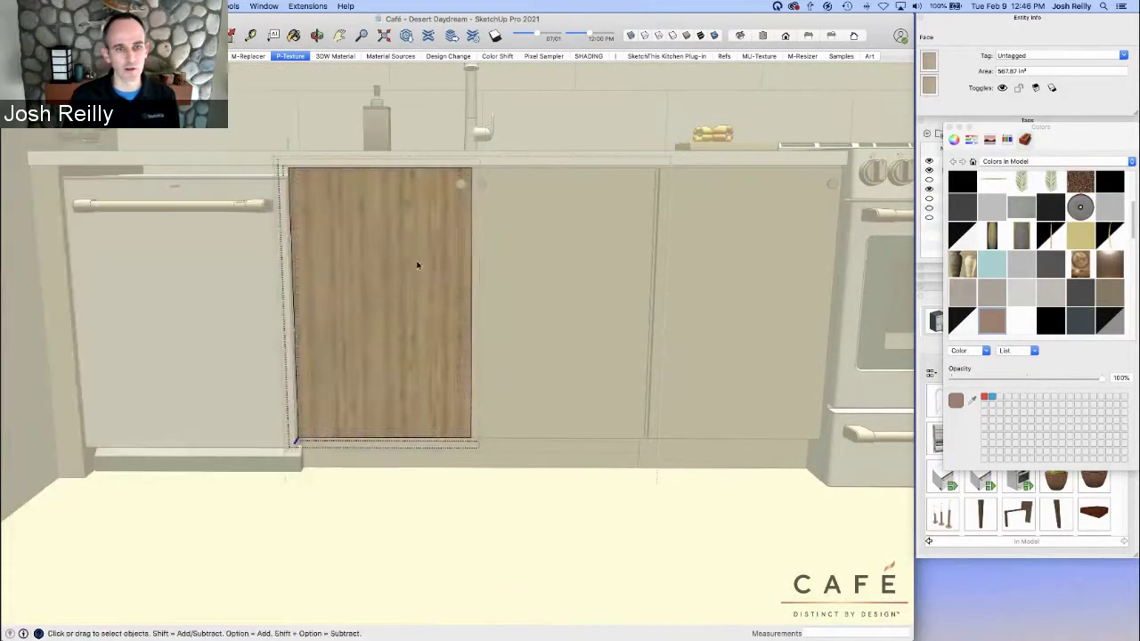
pyautogui.moveTo(385, 280); pyautogui.dragTo(387, 292, button='middle')
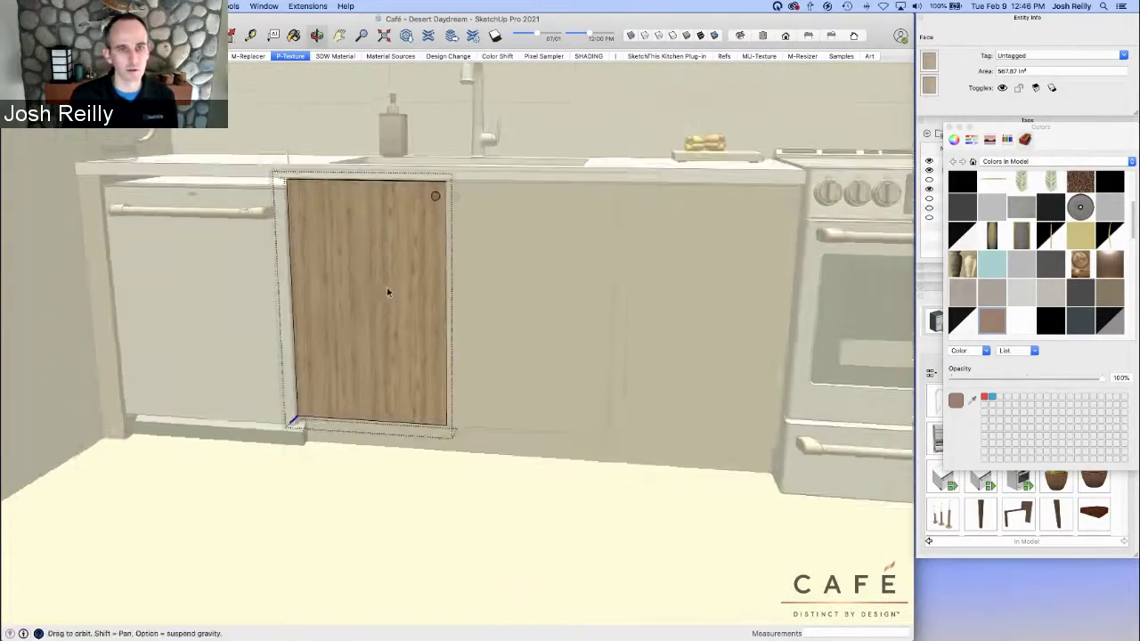
pyautogui.press('Escape')
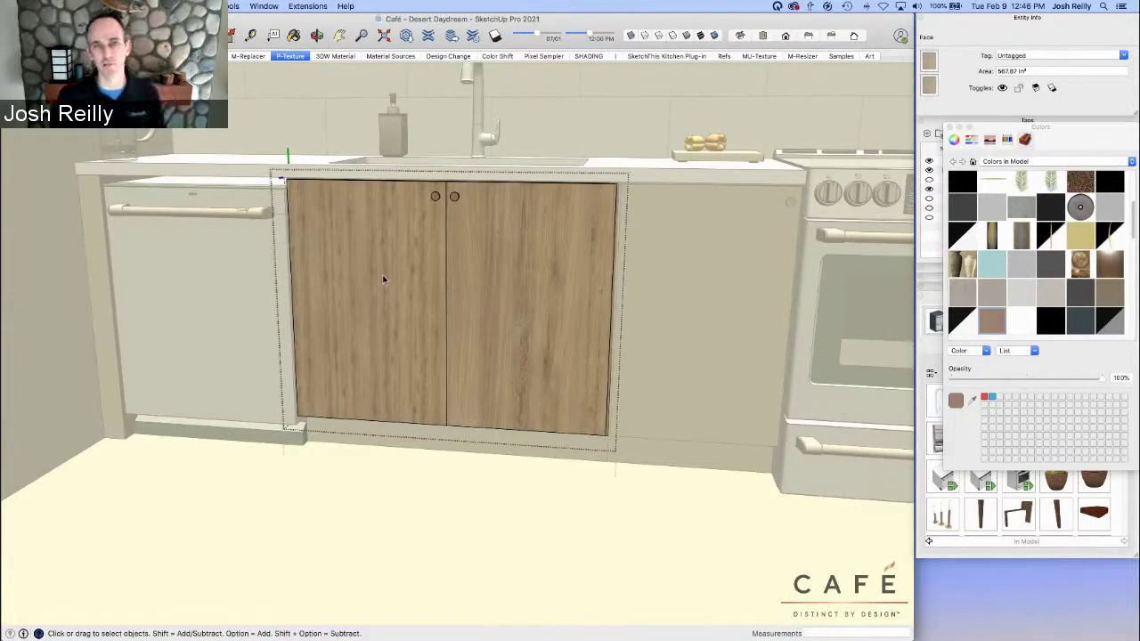
pyautogui.press('Escape')
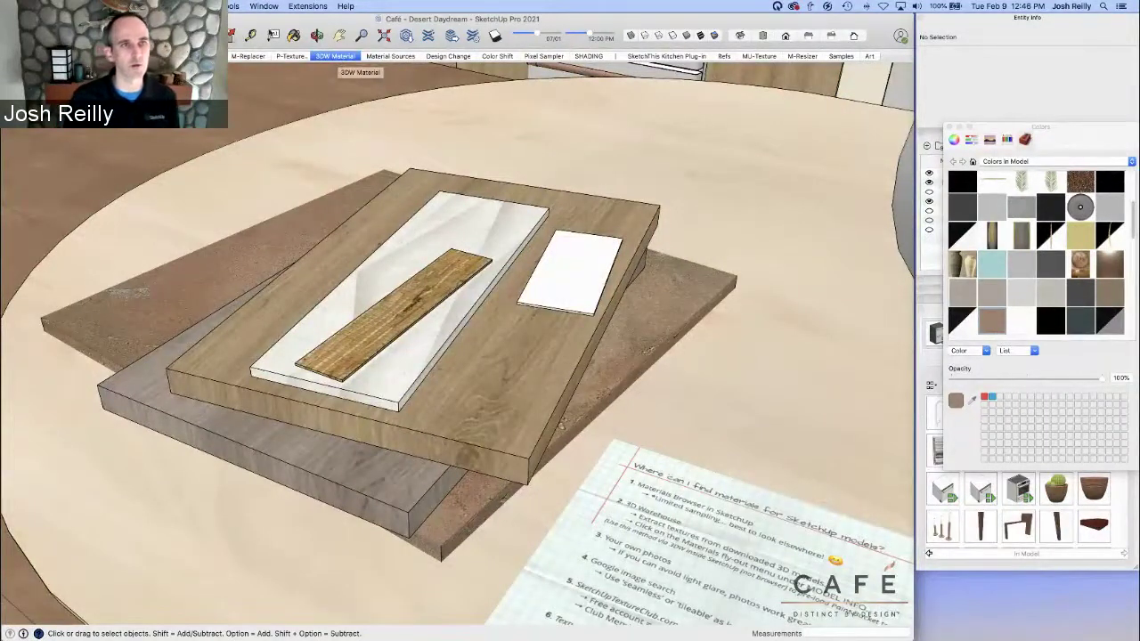
# In the 3DW Material scene, copy the white sample card to the bare area beside it on the wood board
pyautogui.click(587, 261)
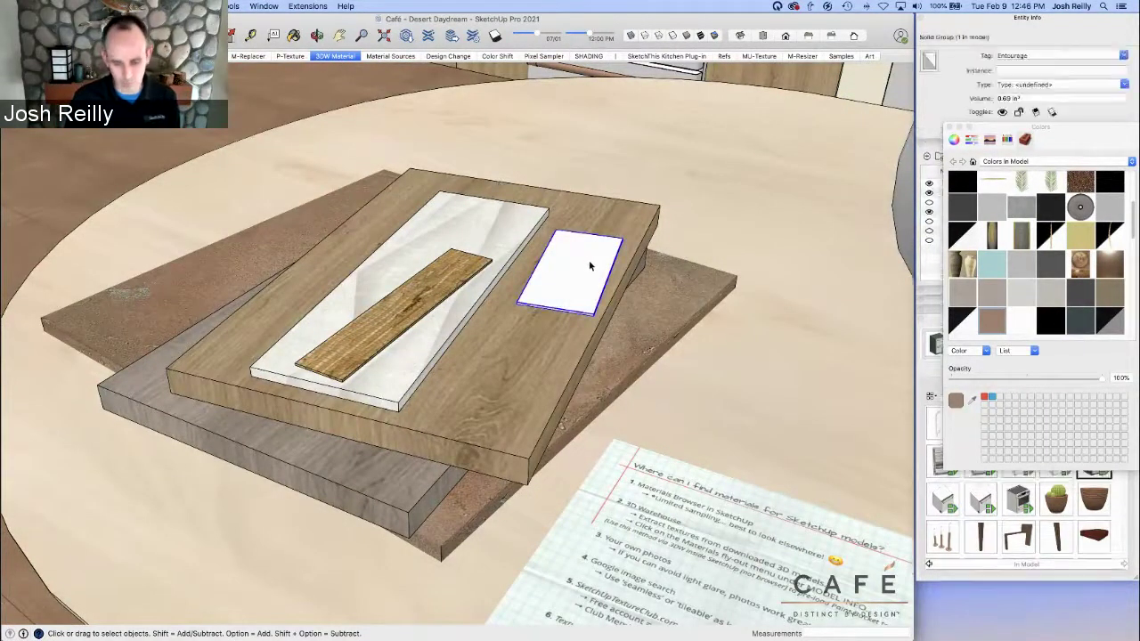
pyautogui.press('m')
pyautogui.press('alt')
pyautogui.click(569, 325)
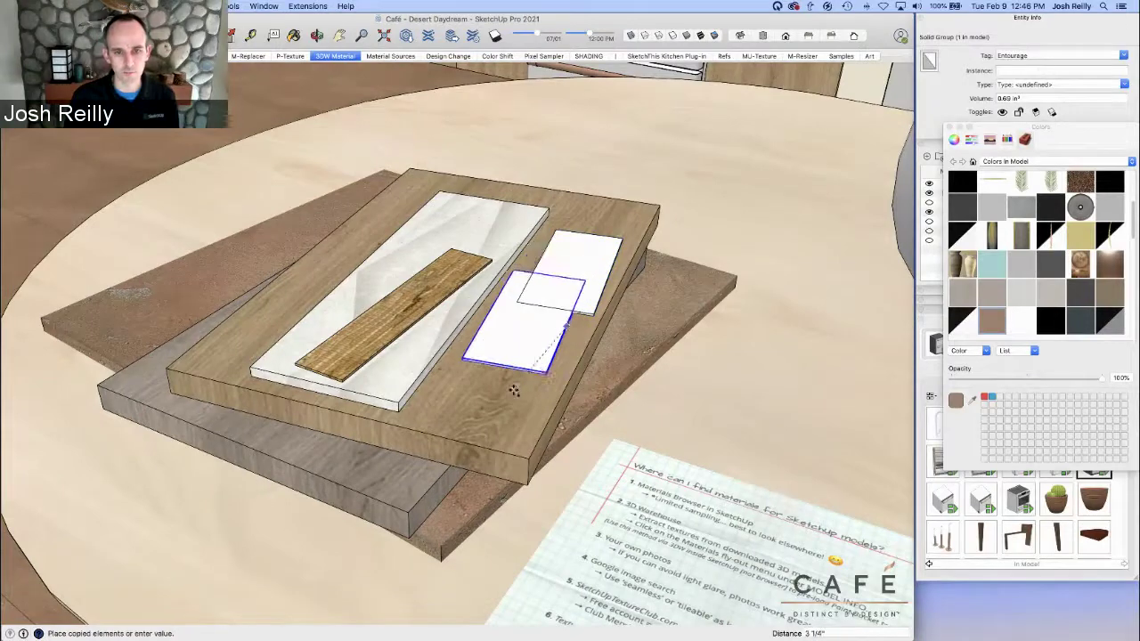
pyautogui.click(480, 377)
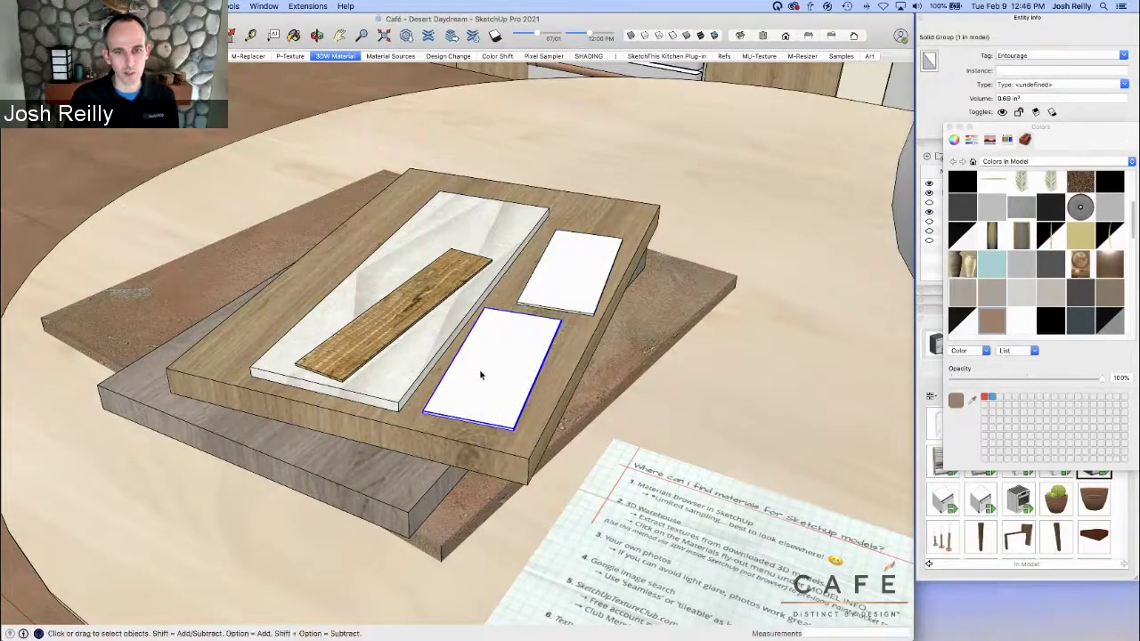
# Open the copied white card for editing and search 3D Warehouse for "wood texture"
pyautogui.doubleClick(485, 377)
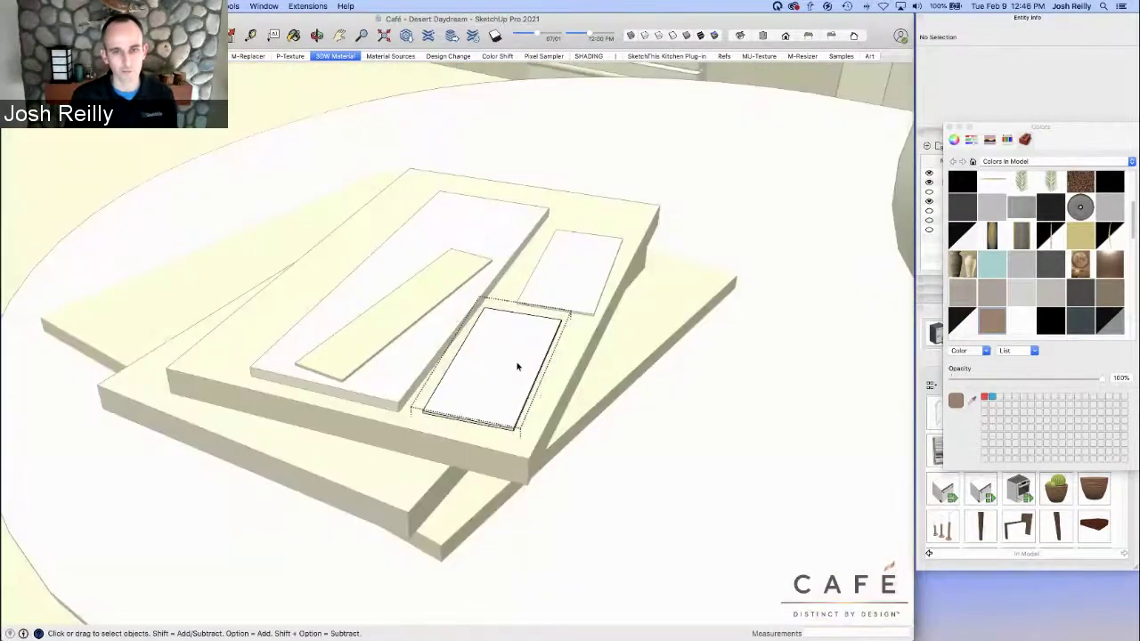
pyautogui.click(409, 36)
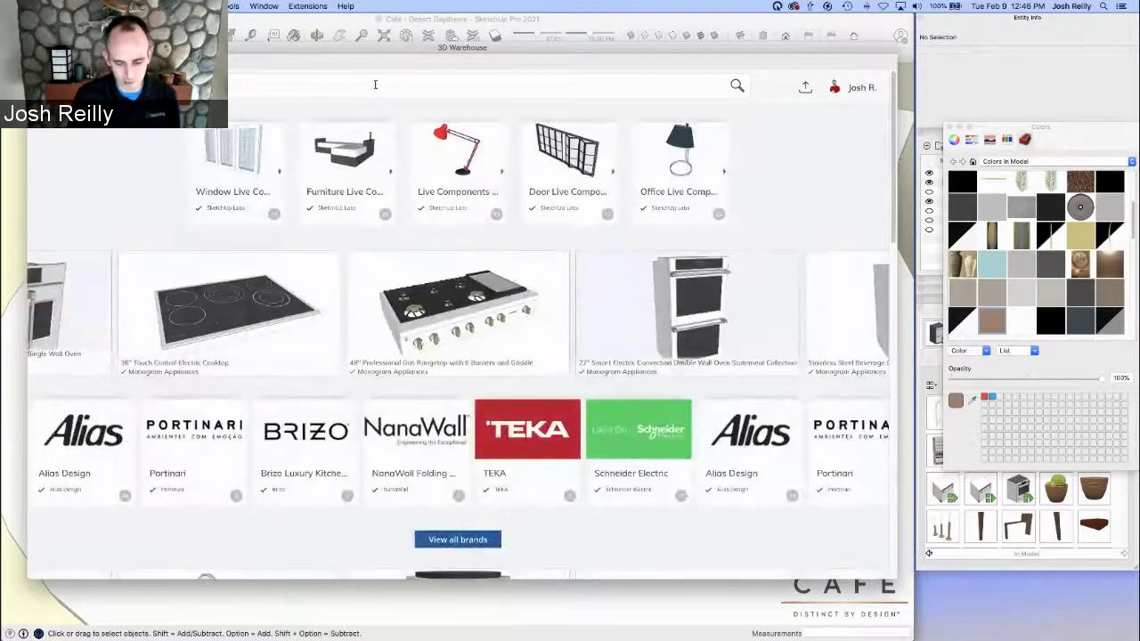
pyautogui.click(375, 84)
pyautogui.write('wood texture')
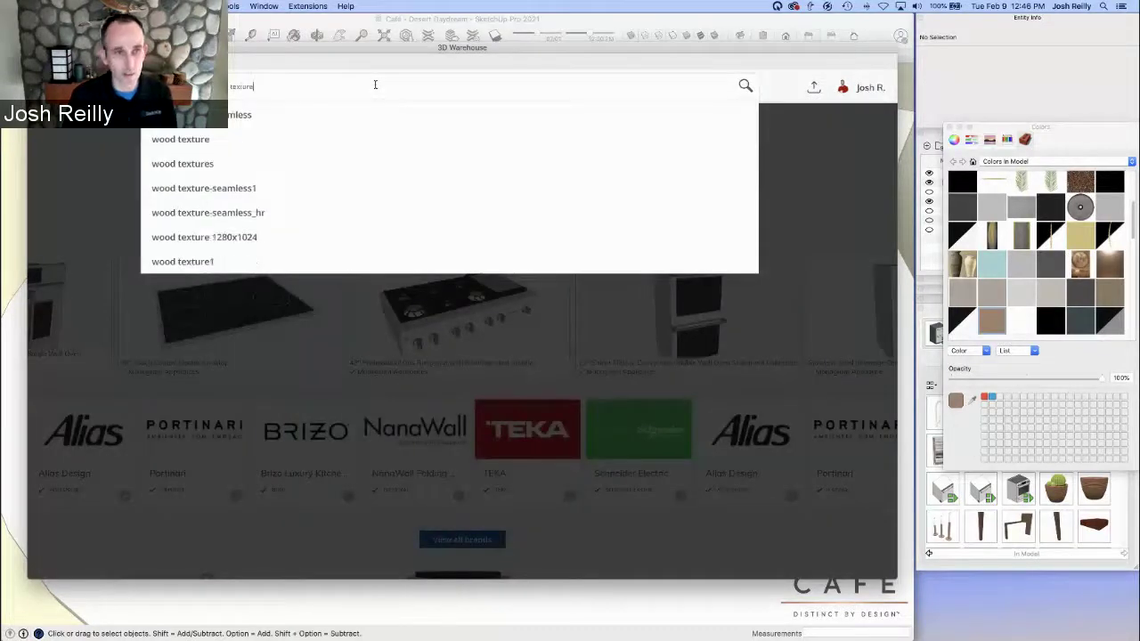
pyautogui.press('Return')
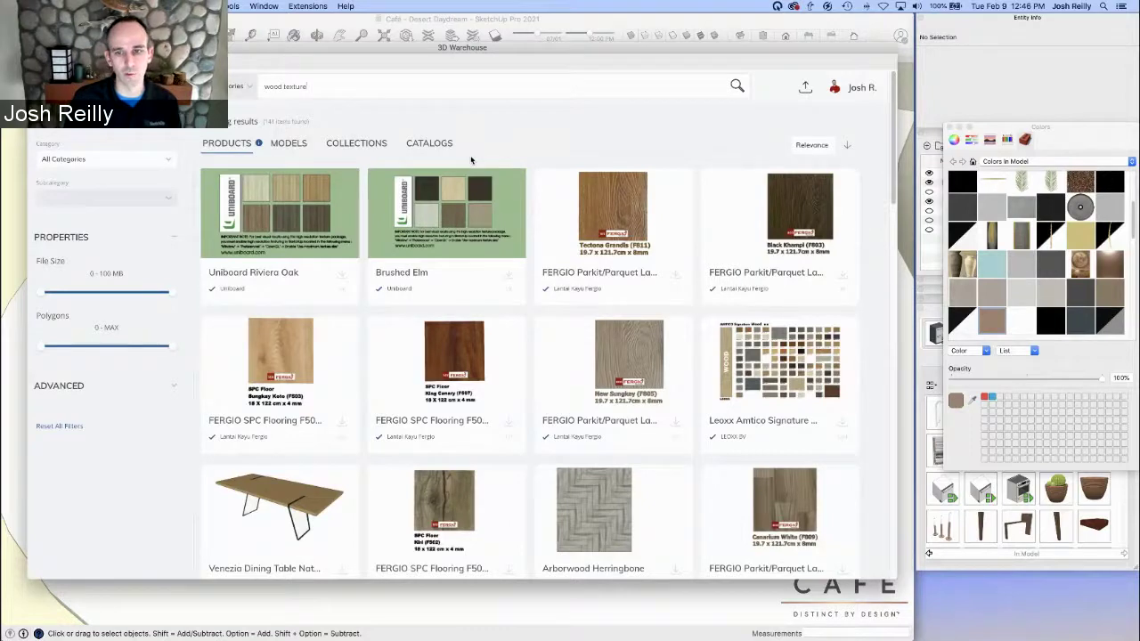
# Open the full details of the Leoxx Amtico Signature Woods LVT product and list the materials in its model
pyautogui.click(788, 355)
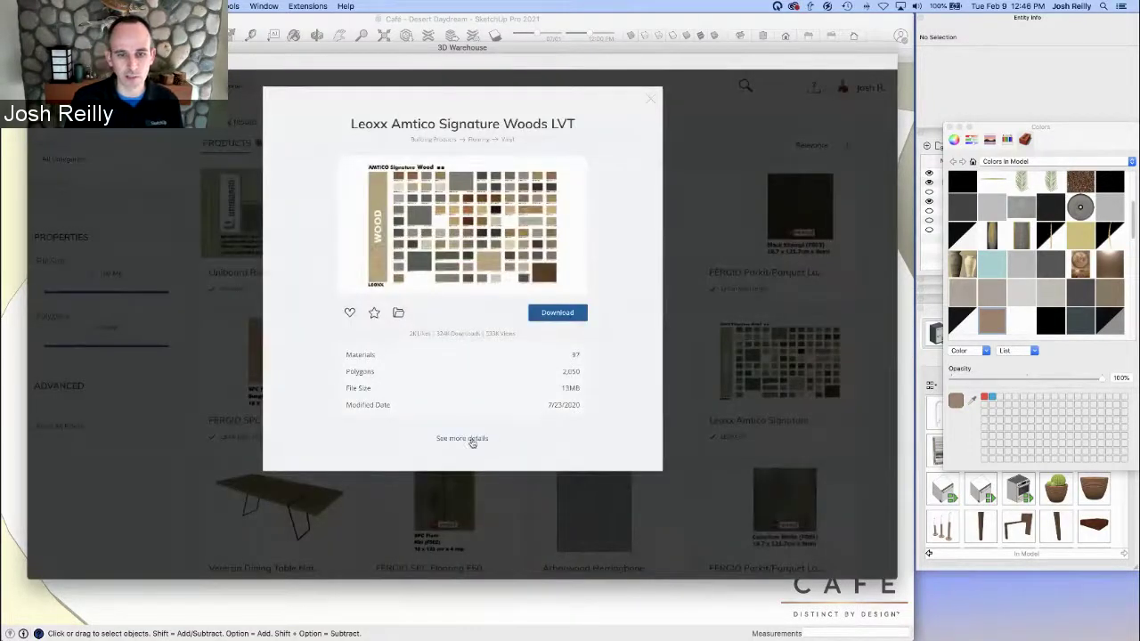
pyautogui.click(463, 438)
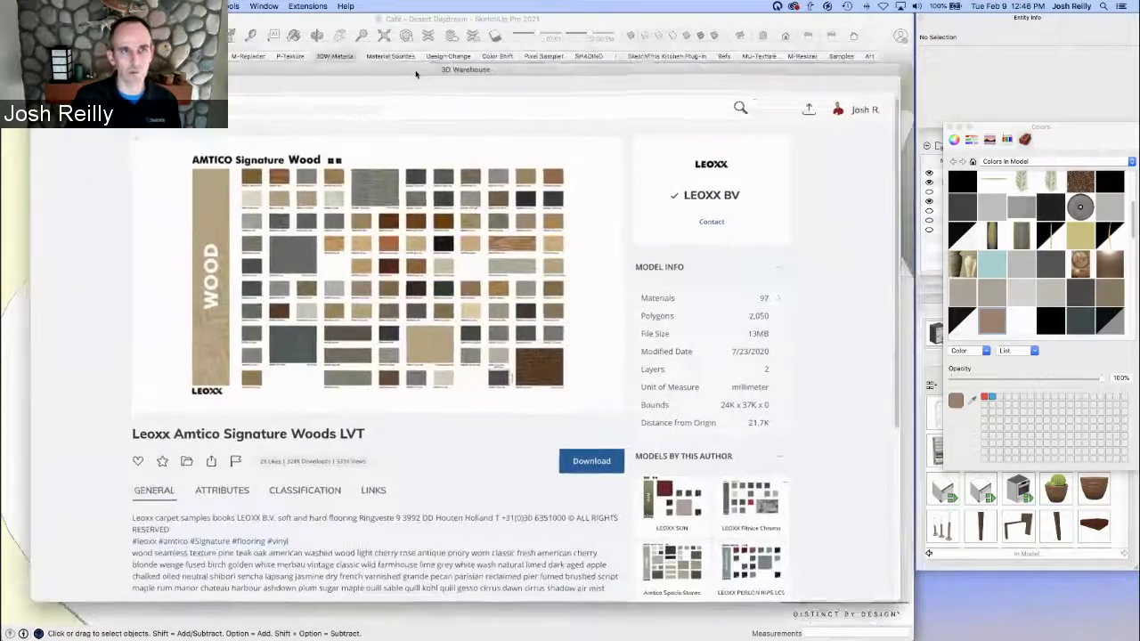
pyautogui.moveTo(416, 74); pyautogui.dragTo(429, 68)
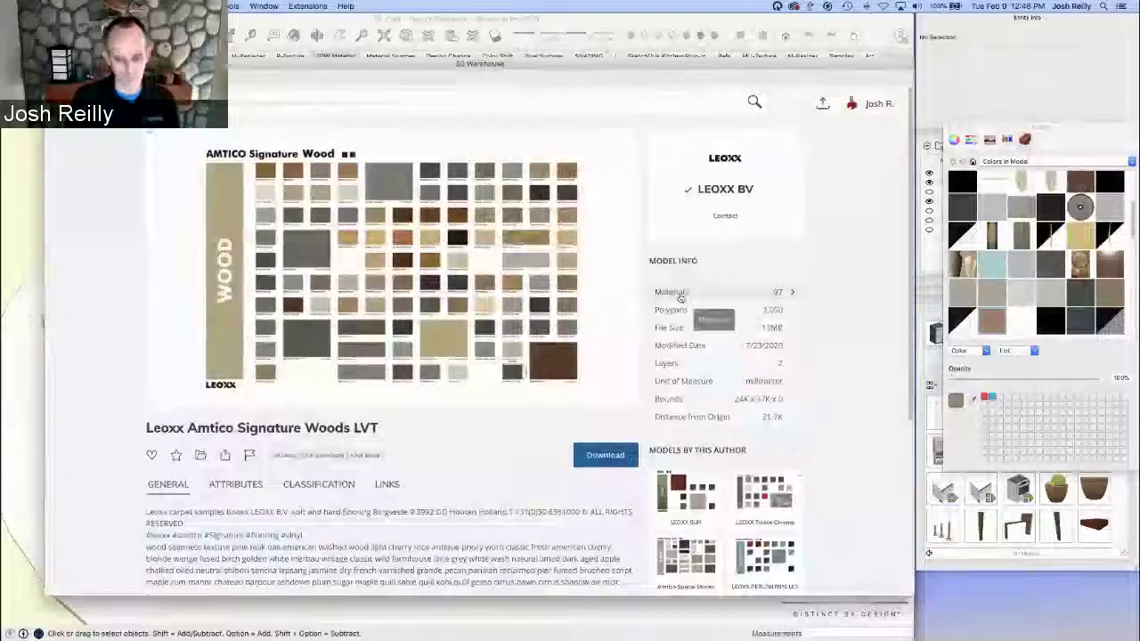
pyautogui.click(789, 295)
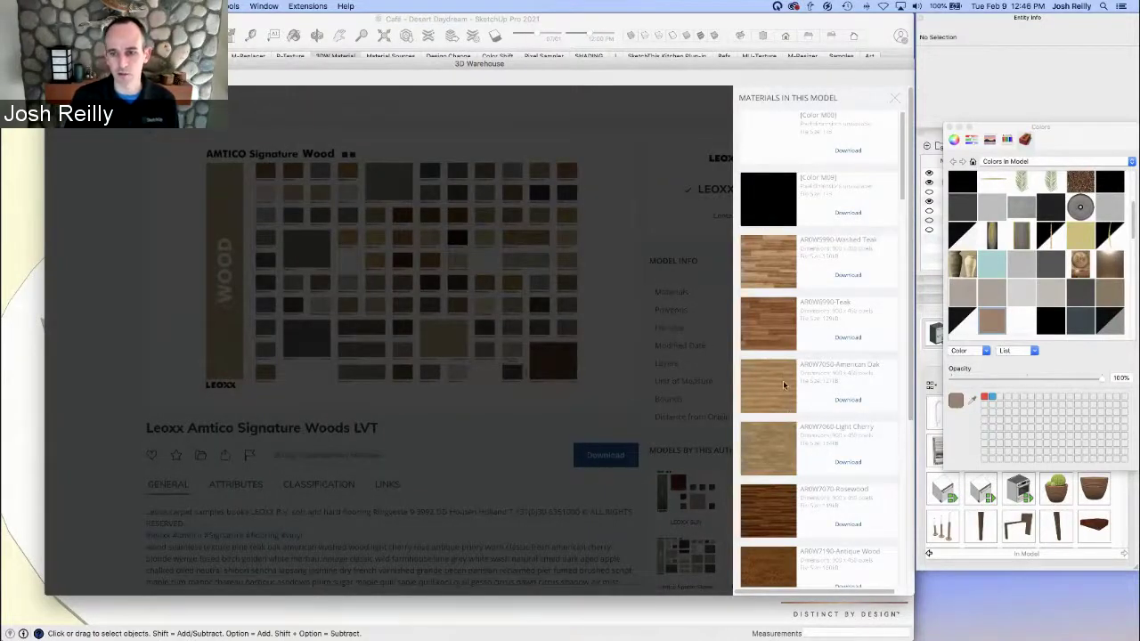
# Download a dark brown wood material from the product's materials list and paint the copied card's top face with it
pyautogui.scroll(-1, 784, 385)
pyautogui.click(846, 525)
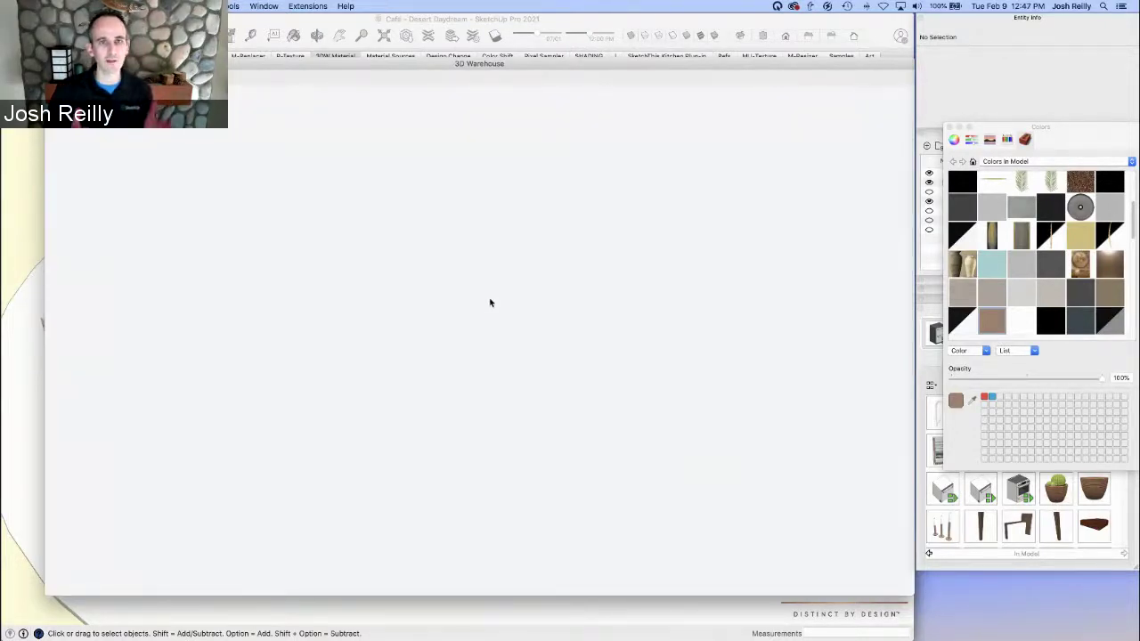
pyautogui.click(500, 332)
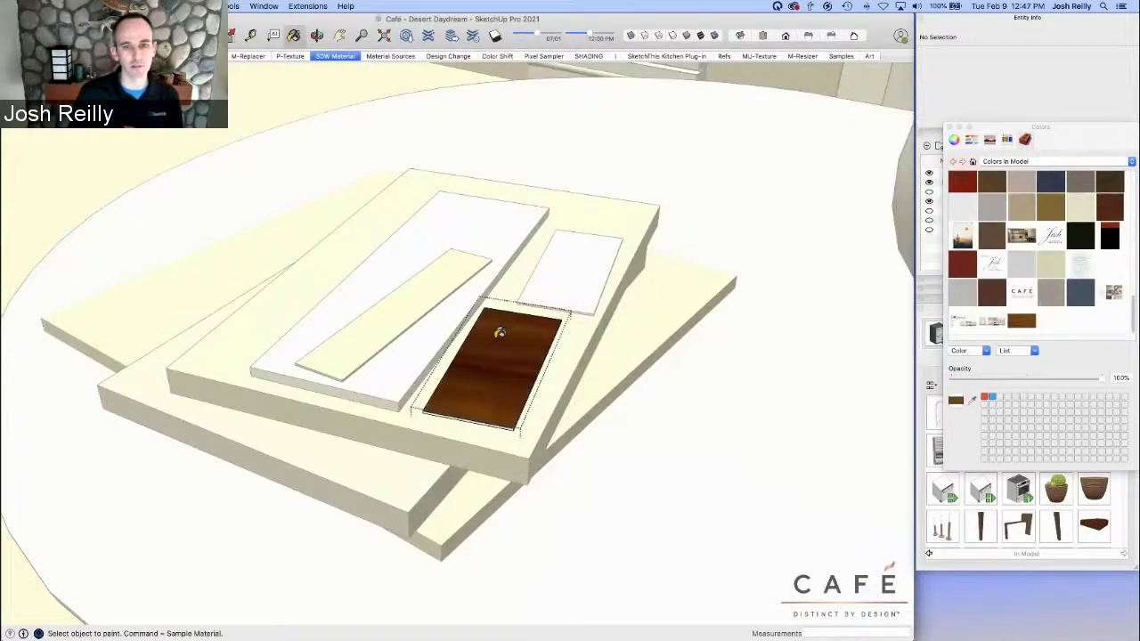
pyautogui.scroll(-3, 499, 342)
pyautogui.press('space')
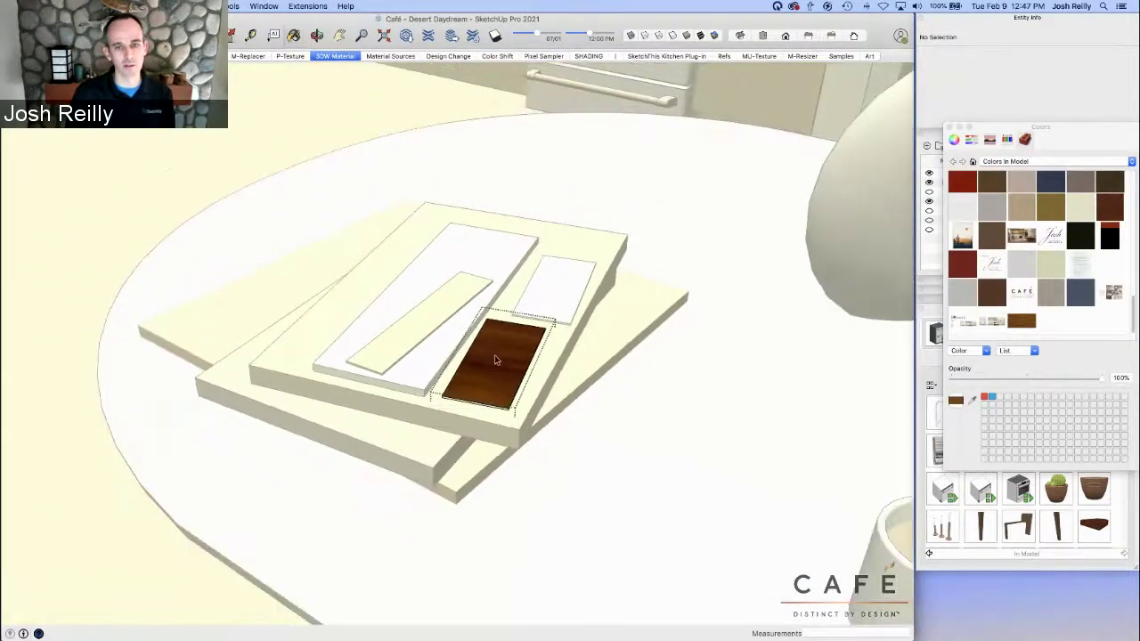
# Reposition the dark wood texture on the copied card, shrinking its scale so many narrow planks span the face, and exit the card
pyautogui.scroll(5, 499, 359)
pyautogui.moveTo(499, 359); pyautogui.dragTo(527, 370, button='middle')
pyautogui.rightClick(526, 368)
pyautogui.moveTo(563, 497)
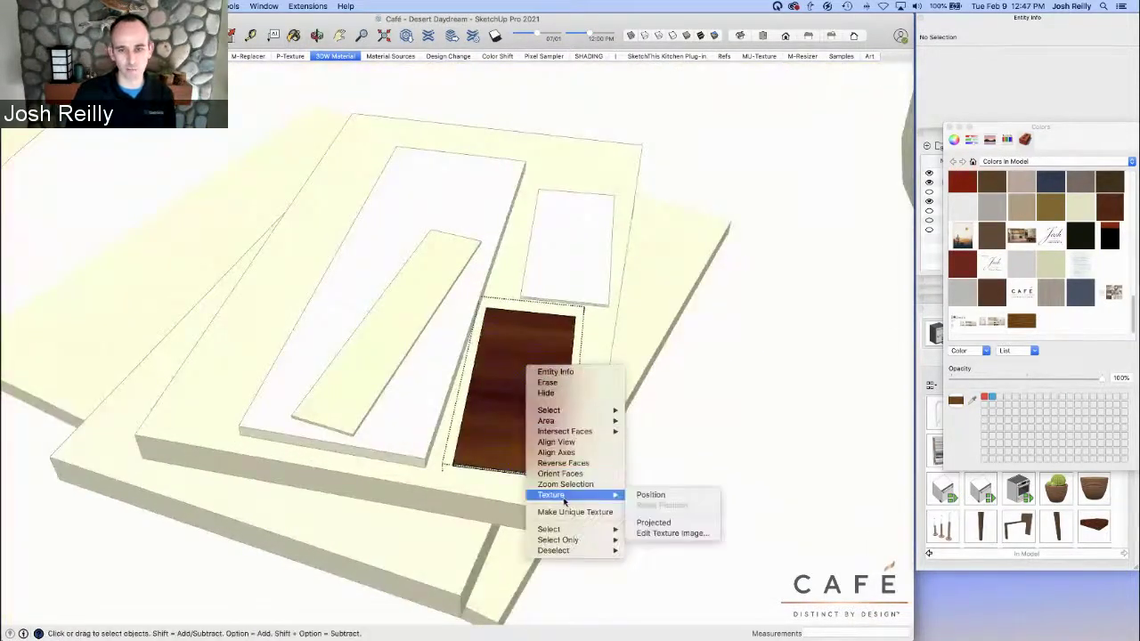
pyautogui.click(650, 497)
pyautogui.scroll(-6, 530, 391)
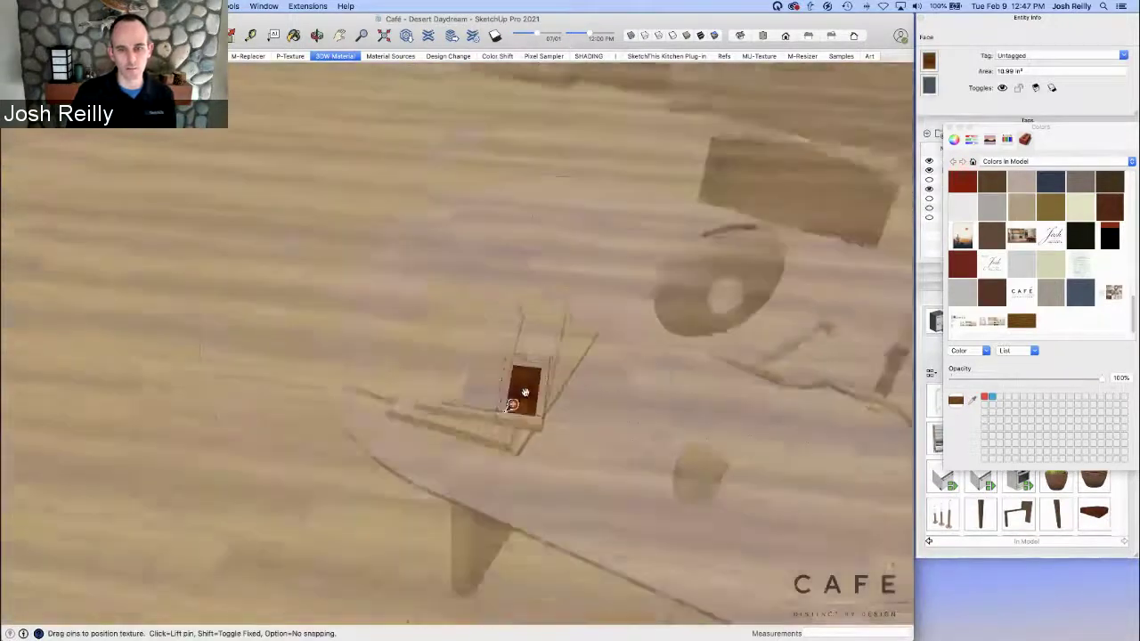
pyautogui.scroll(-5, 609, 379)
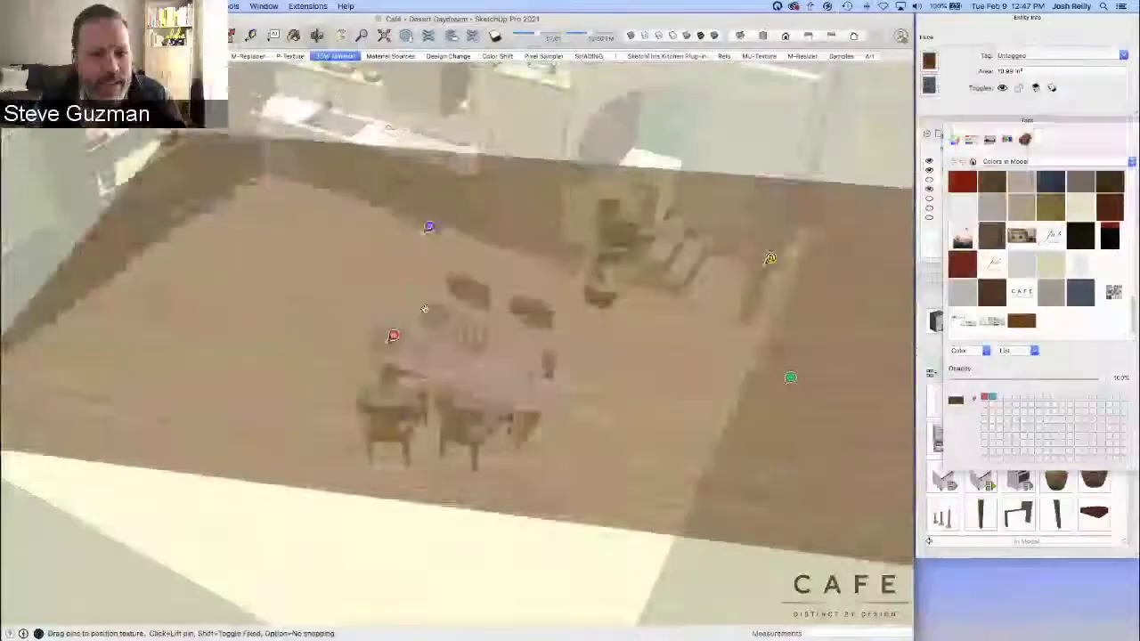
pyautogui.moveTo(726, 363); pyautogui.dragTo(426, 331)
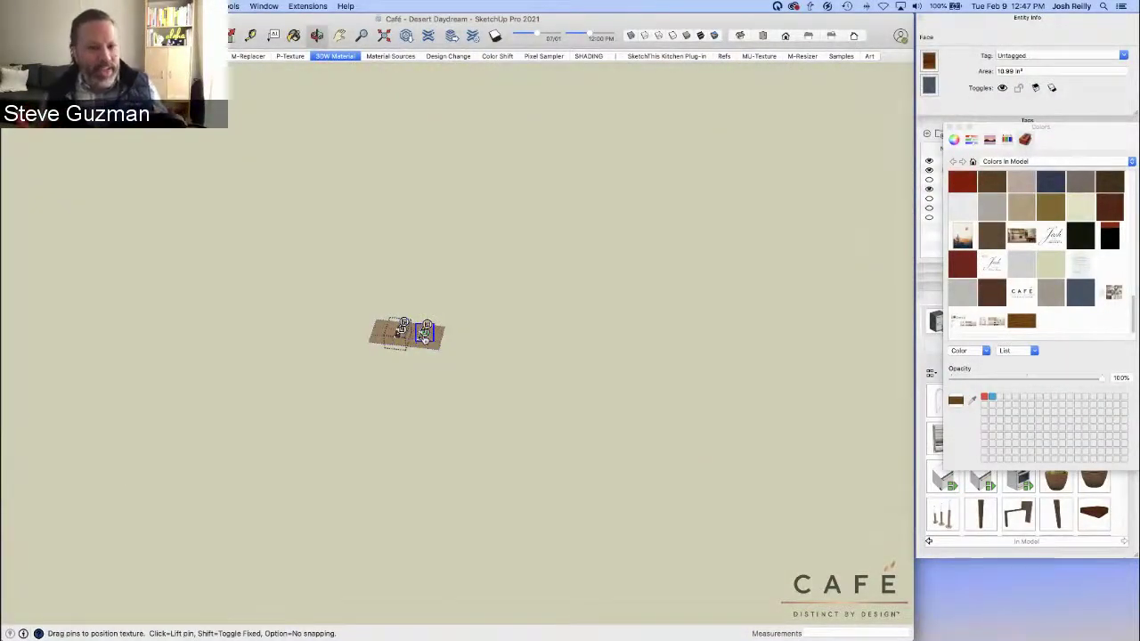
pyautogui.rightClick(448, 341)
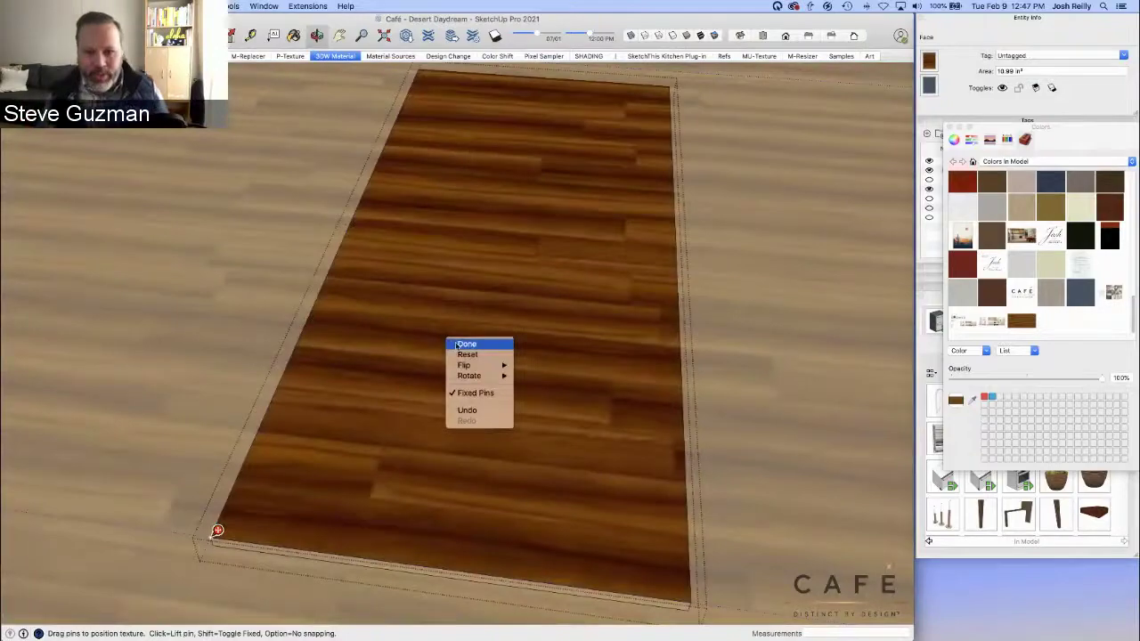
pyautogui.click(457, 345)
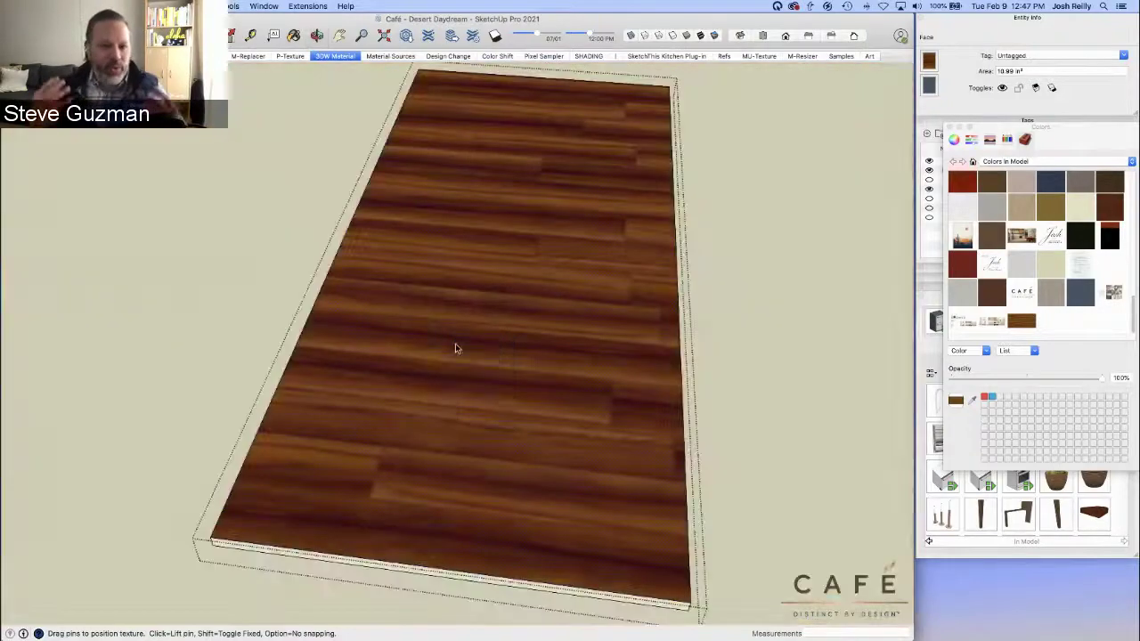
pyautogui.press('Escape')
pyautogui.scroll(-5, 448, 349)
pyautogui.moveTo(501, 365); pyautogui.dragTo(472, 399, button='middle')
pyautogui.scroll(-10, 472, 398)
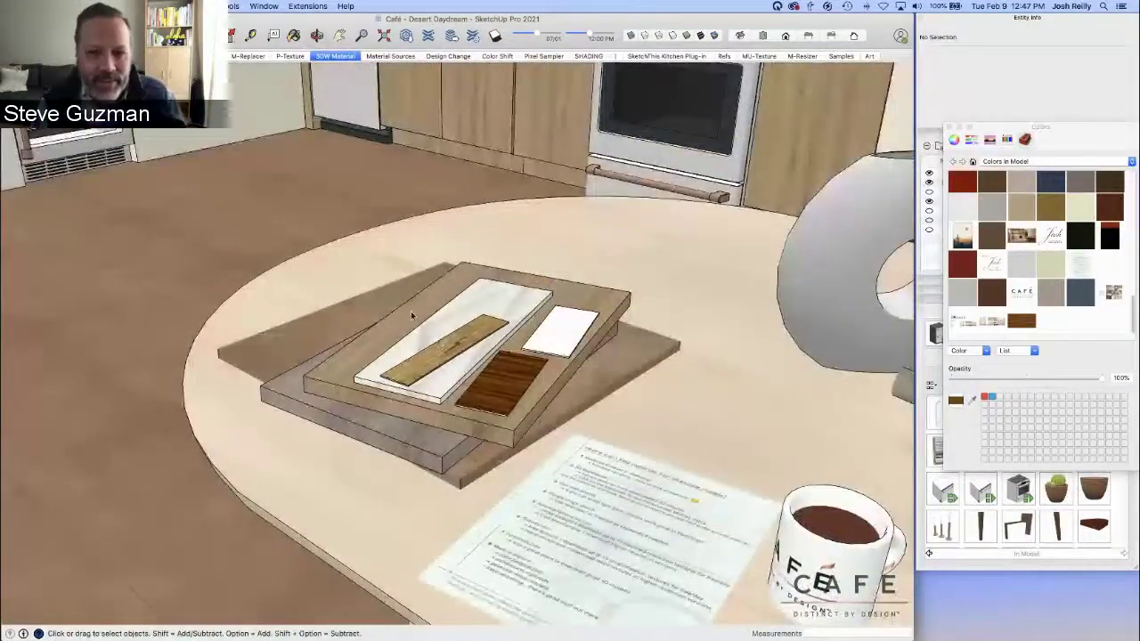
# Open the Material Sources scene to review the list of material sources, and examine the sample boards and the whole kitchen
pyautogui.click(385, 57)
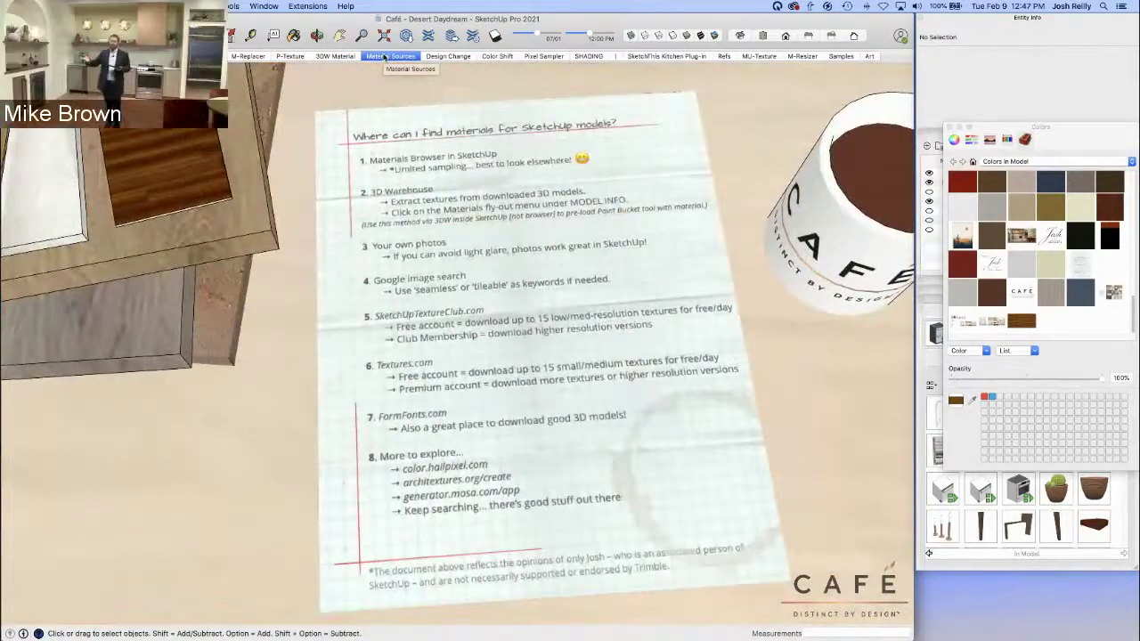
pyautogui.press('l')
pyautogui.moveTo(524, 353); pyautogui.dragTo(387, 104)
pyautogui.moveTo(577, 289); pyautogui.dragTo(371, 322)
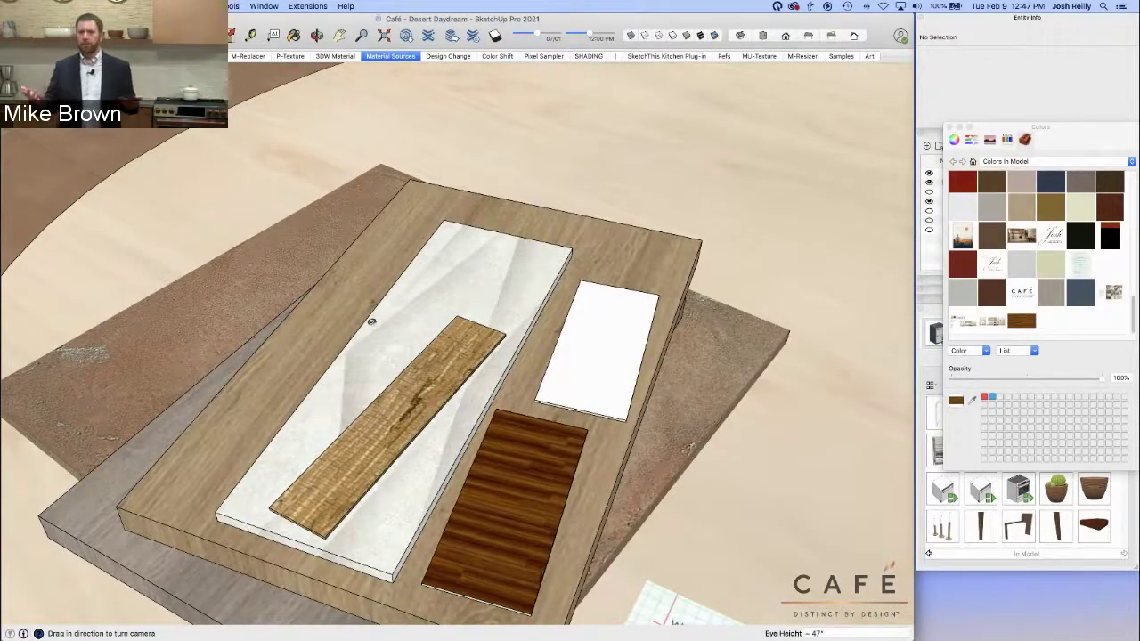
pyautogui.moveTo(371, 322); pyautogui.dragTo(423, 224)
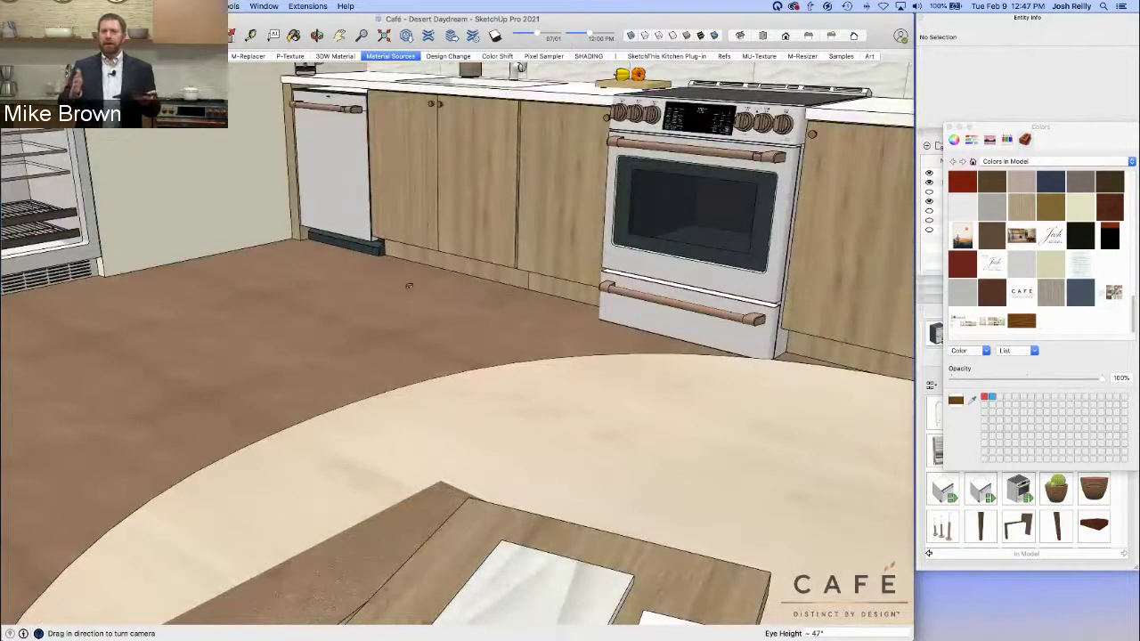
pyautogui.press('space')
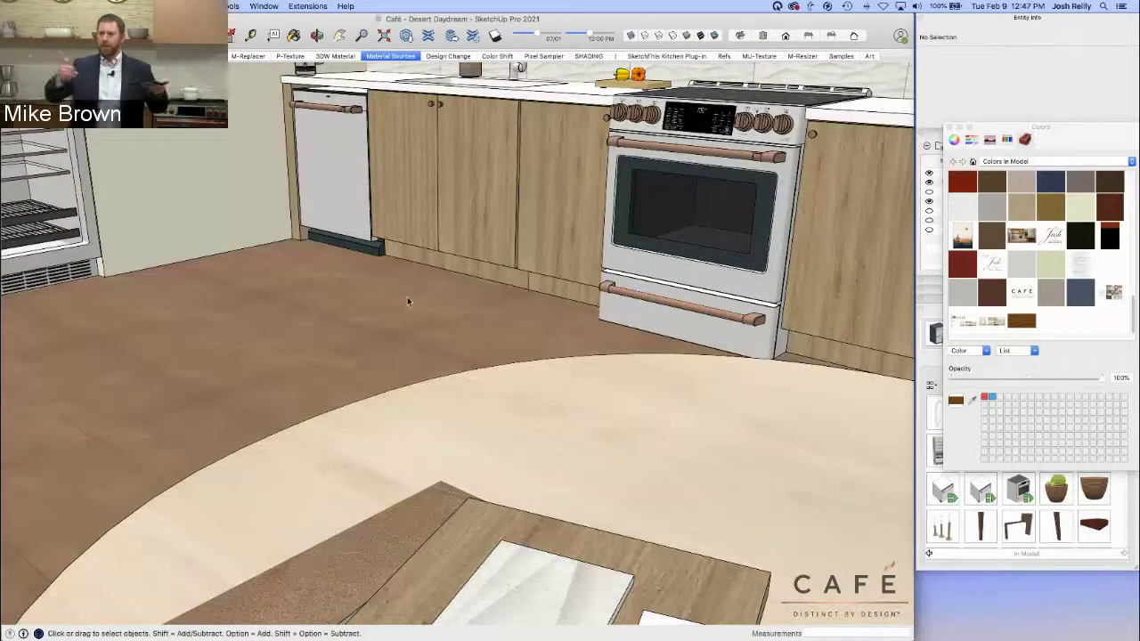
pyautogui.scroll(-6, 406, 306)
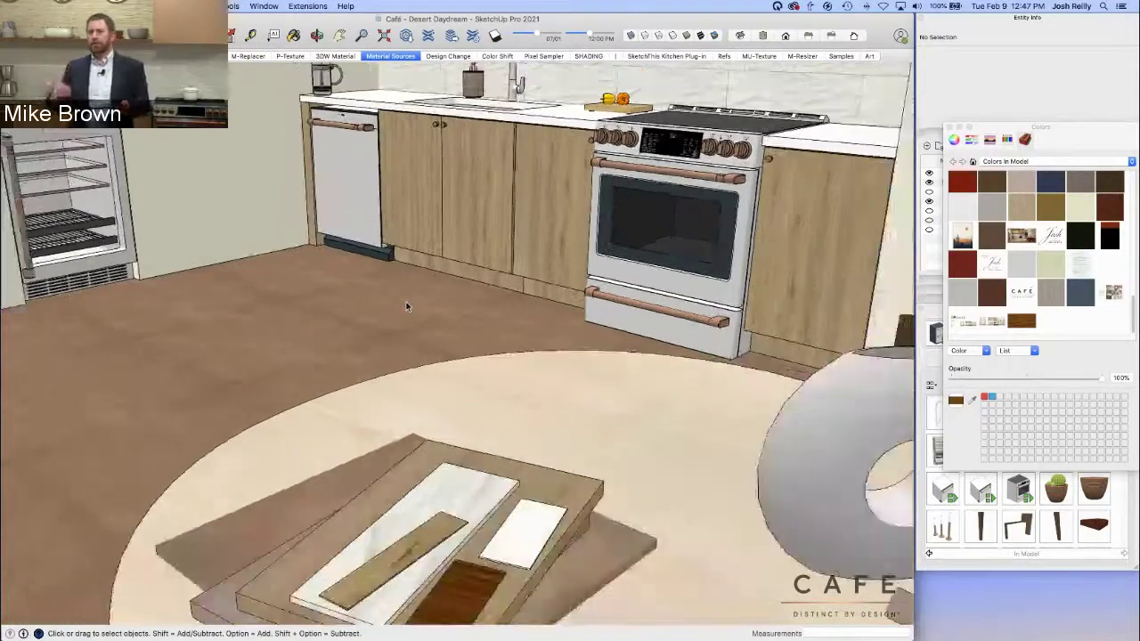
pyautogui.scroll(-8, 406, 306)
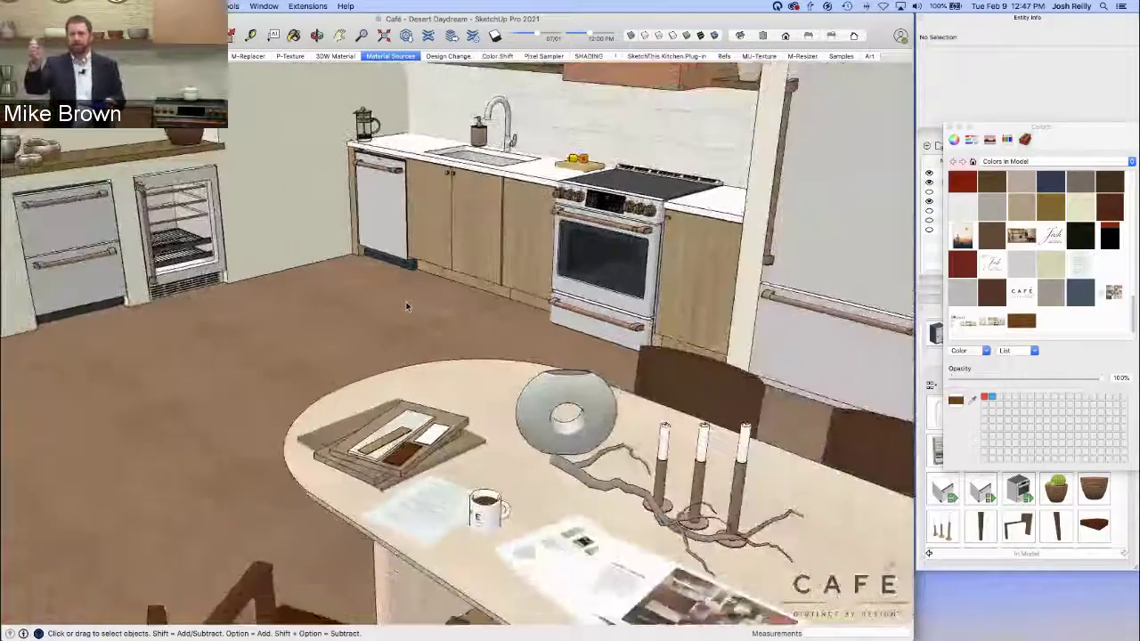
pyautogui.scroll(-8, 406, 306)
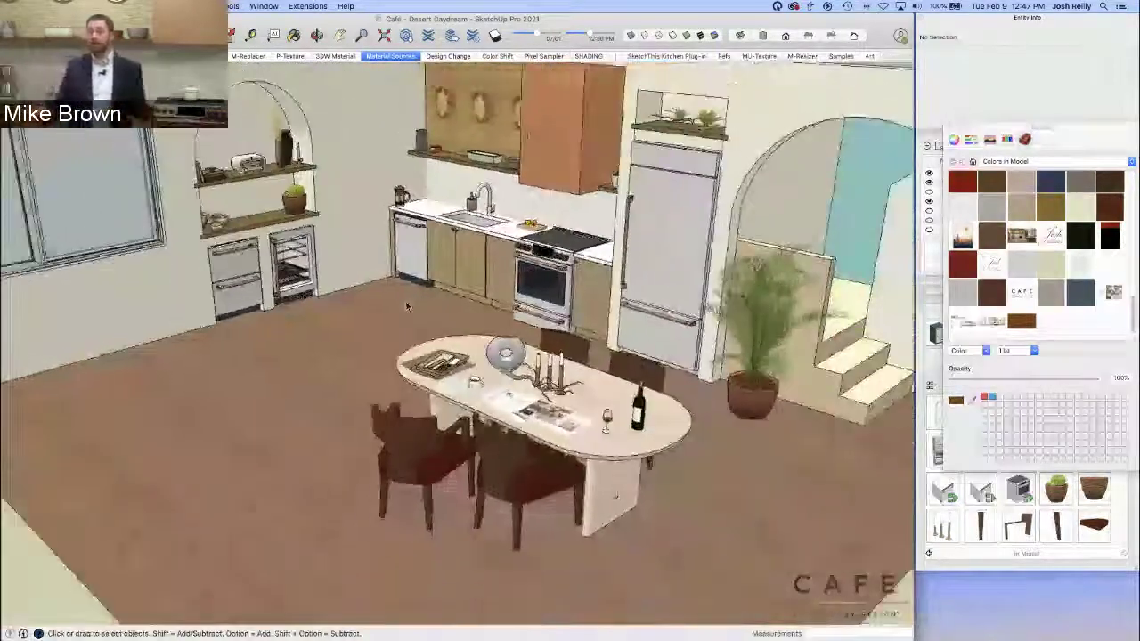
pyautogui.scroll(-4, 407, 306)
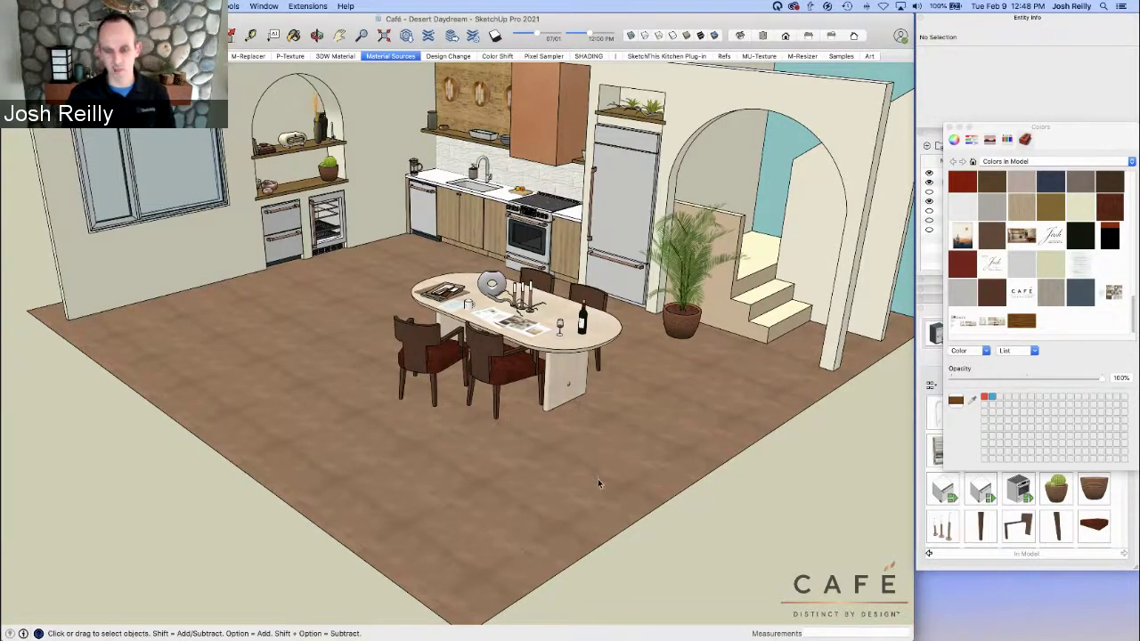
# Sample the kitchen floor's square stone tile material, open it for editing with the color wheel, and enlarge the editing window
pyautogui.press('b')
pyautogui.press('alt')
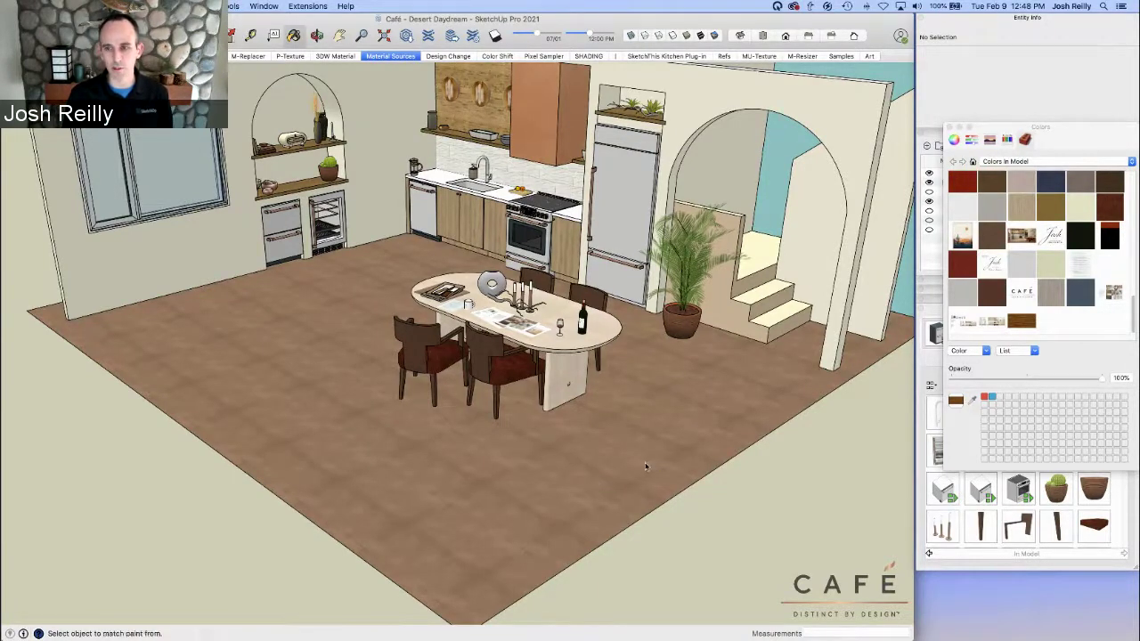
pyautogui.keyDown('super'); pyautogui.click(773, 407); pyautogui.keyUp('super')
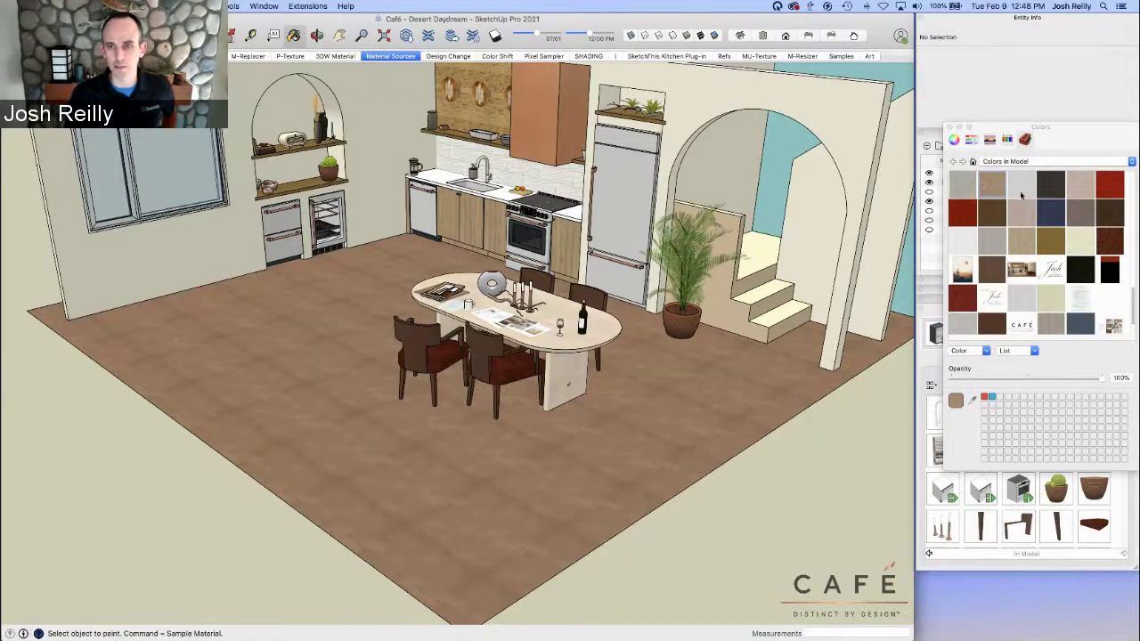
pyautogui.doubleClick(1021, 194)
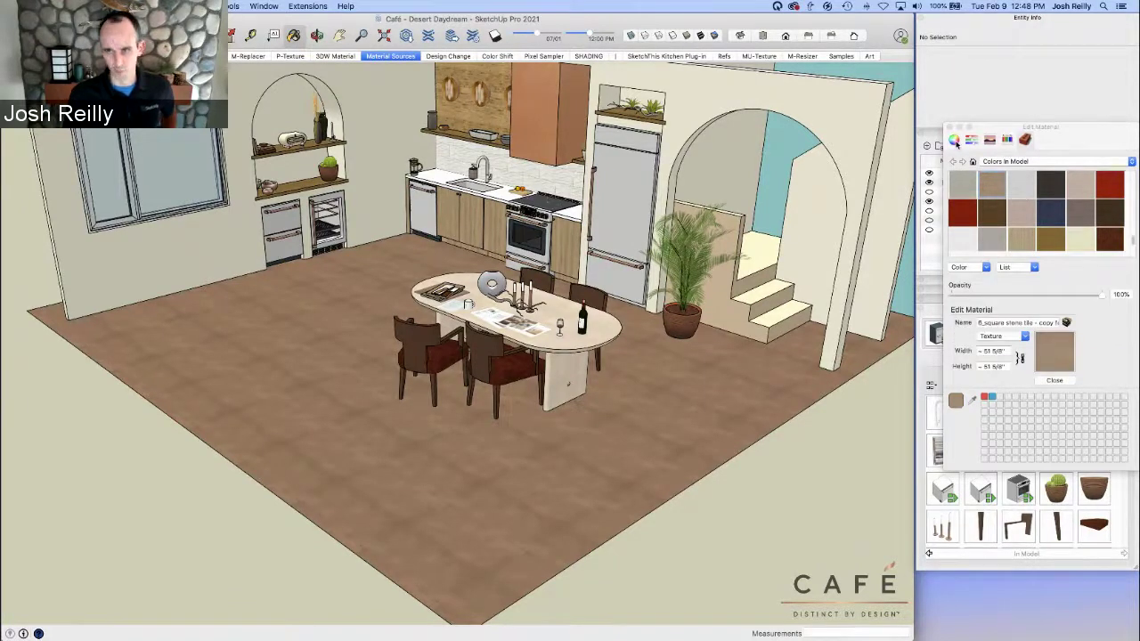
pyautogui.click(954, 140)
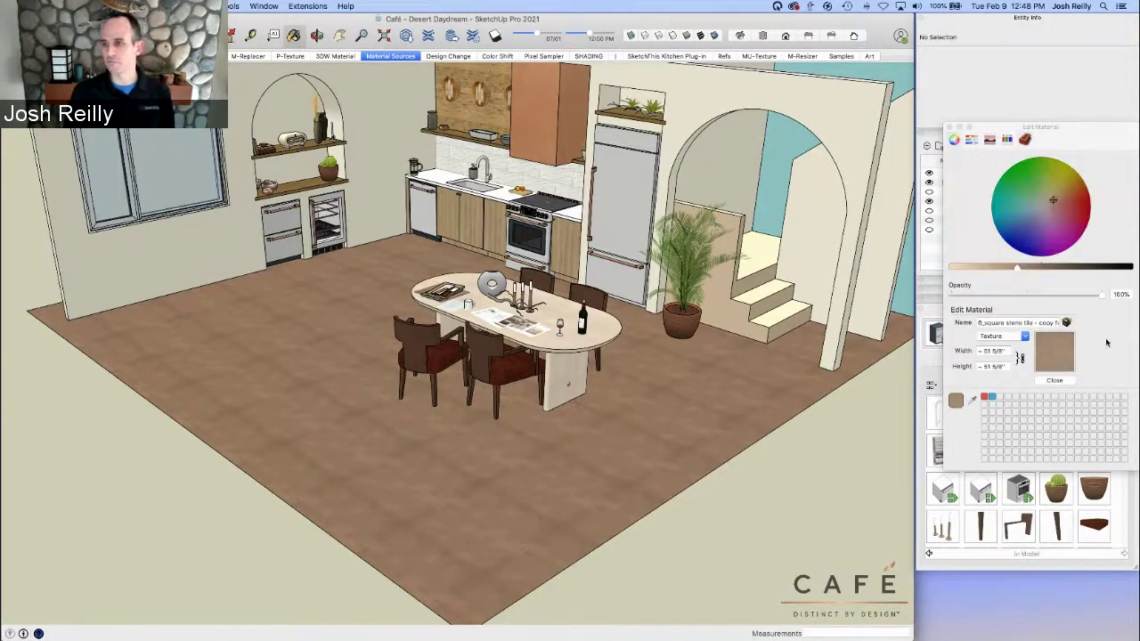
pyautogui.moveTo(1077, 136); pyautogui.dragTo(1049, 98)
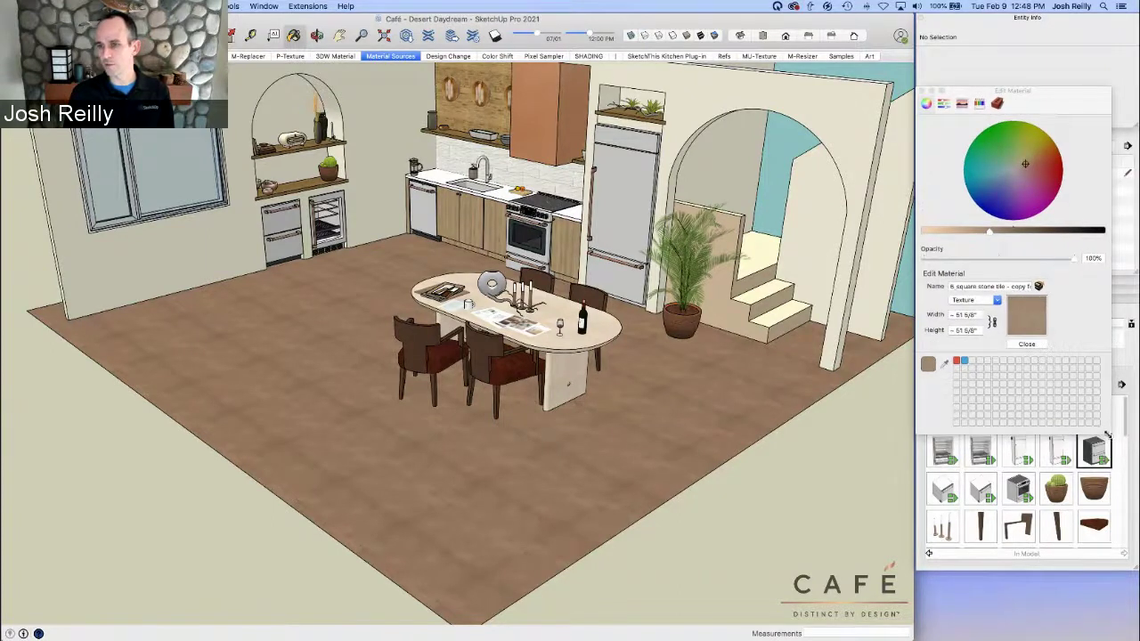
pyautogui.moveTo(1107, 435); pyautogui.dragTo(1111, 491)
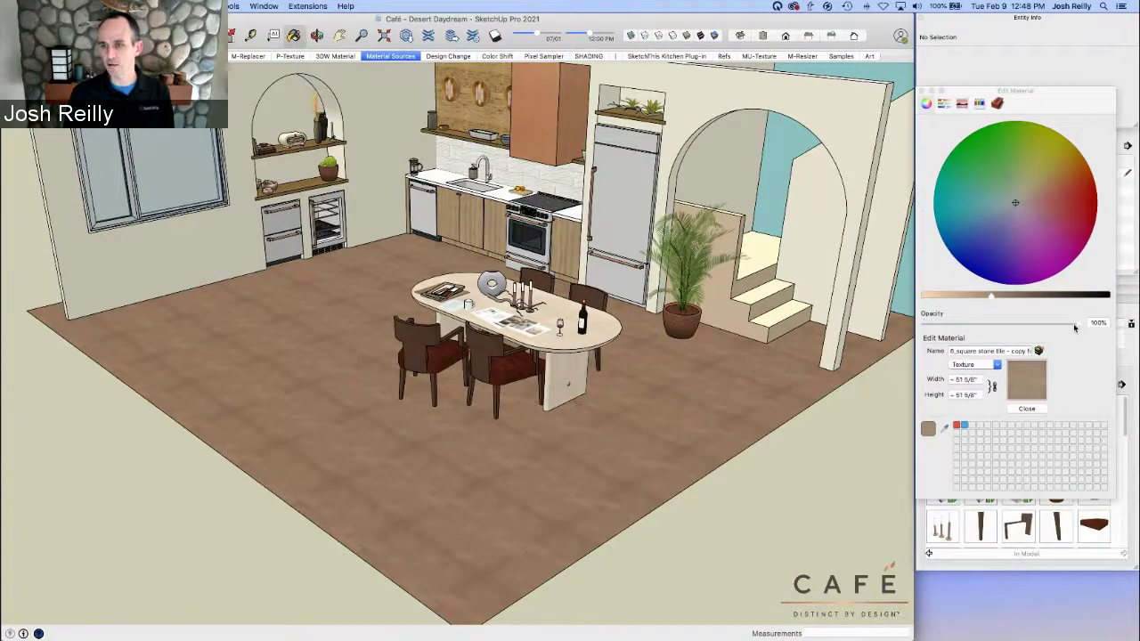
# Try 86% opacity on the floor tile material, restore it to 100%, and test green, teal, grey and mauve tints
pyautogui.click(1055, 327)
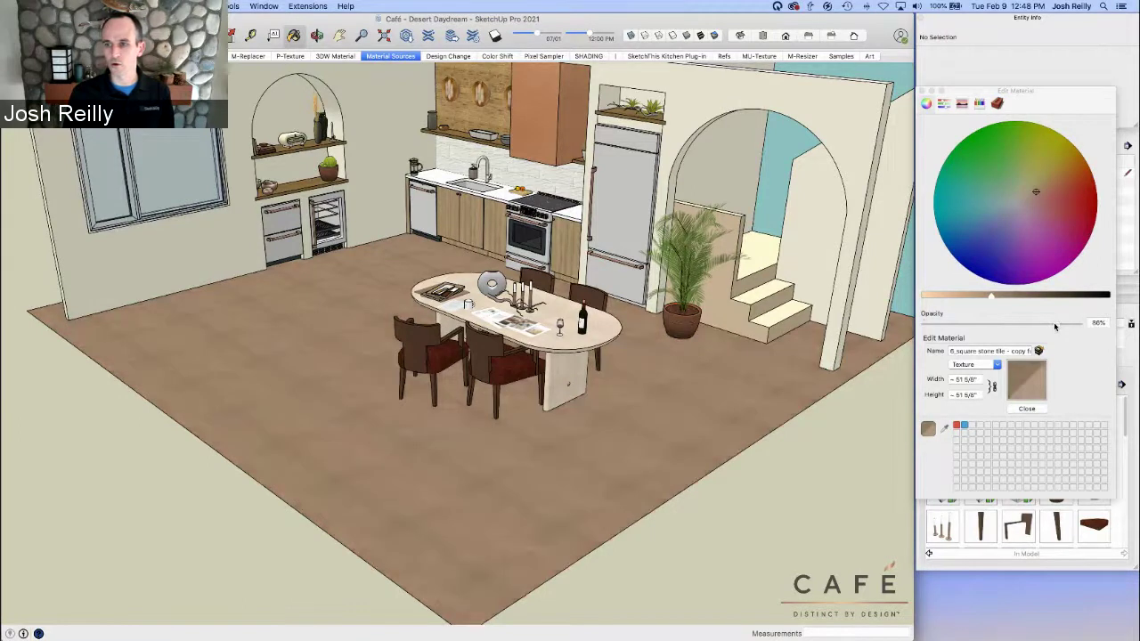
pyautogui.click(1082, 328)
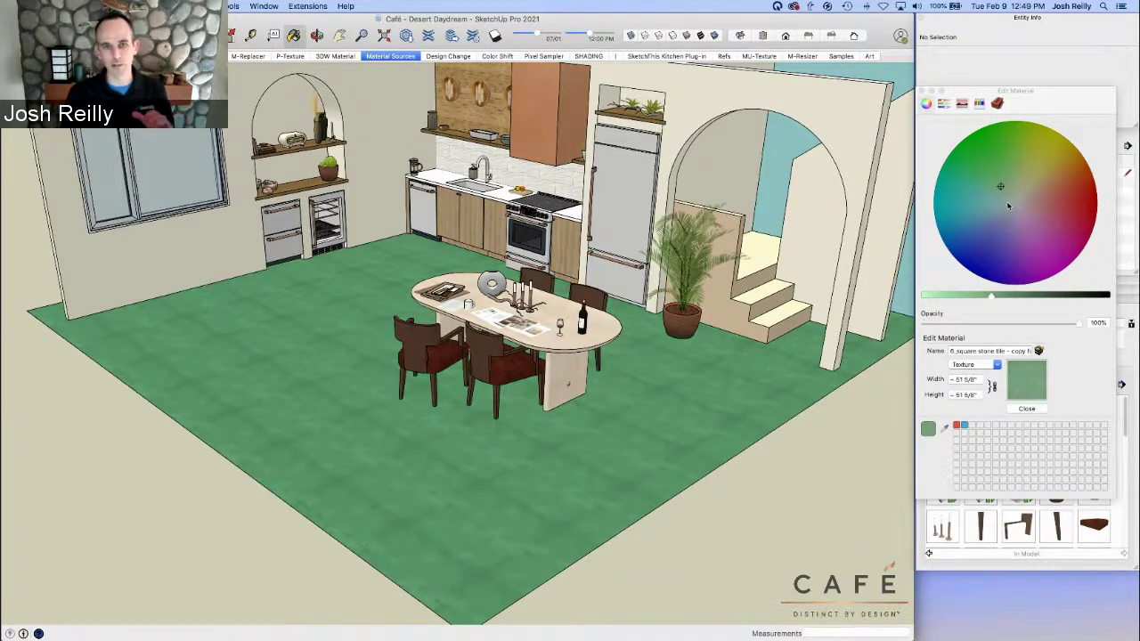
pyautogui.click(1008, 204)
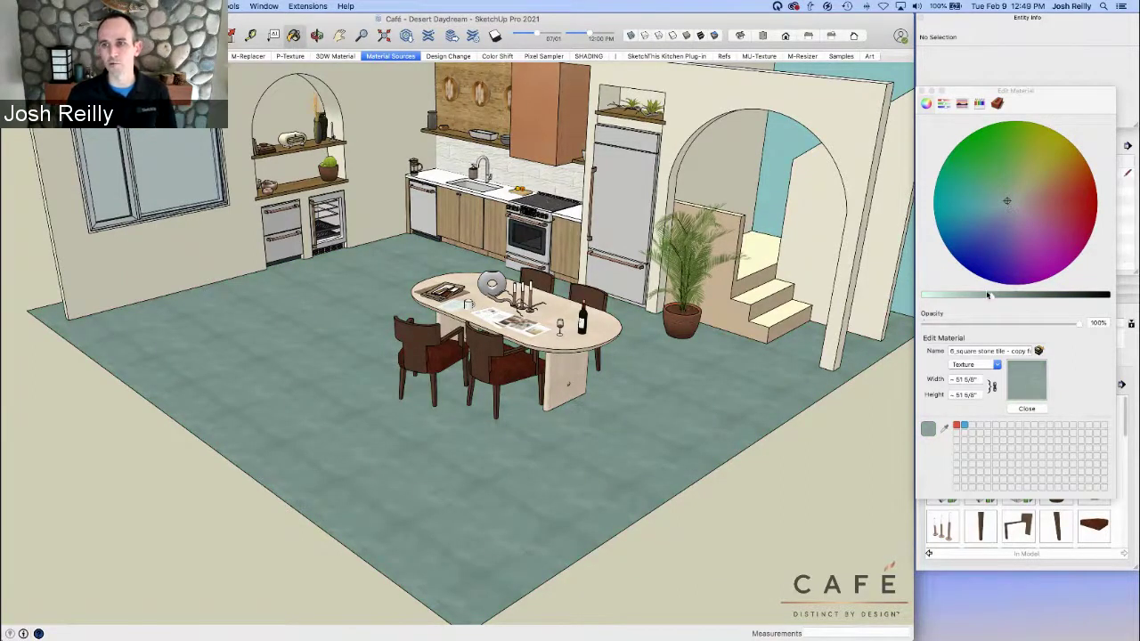
pyautogui.click(1022, 202)
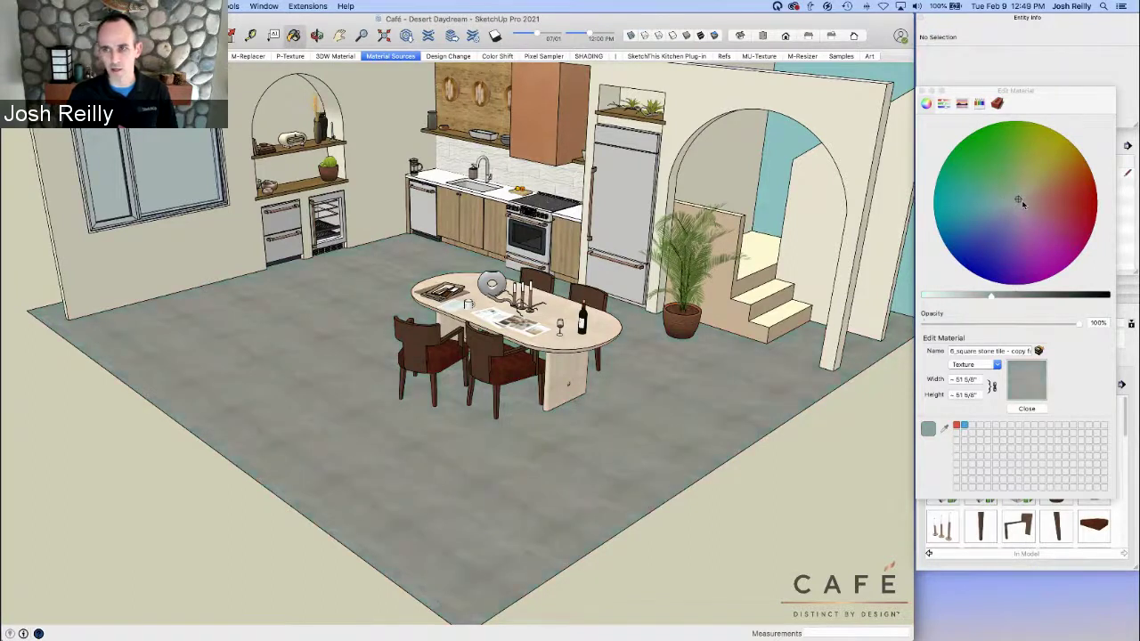
pyautogui.click(1031, 198)
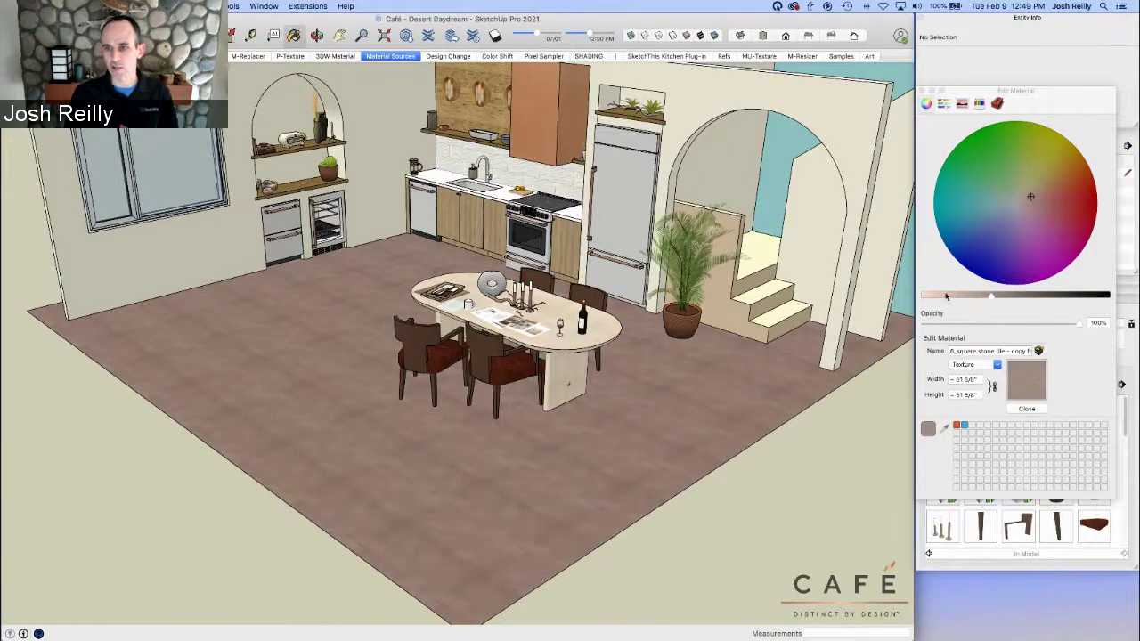
# Try a dark brown and a light pink brightness for the floor tile, finish editing the material, and undo the color change
pyautogui.click(1042, 297)
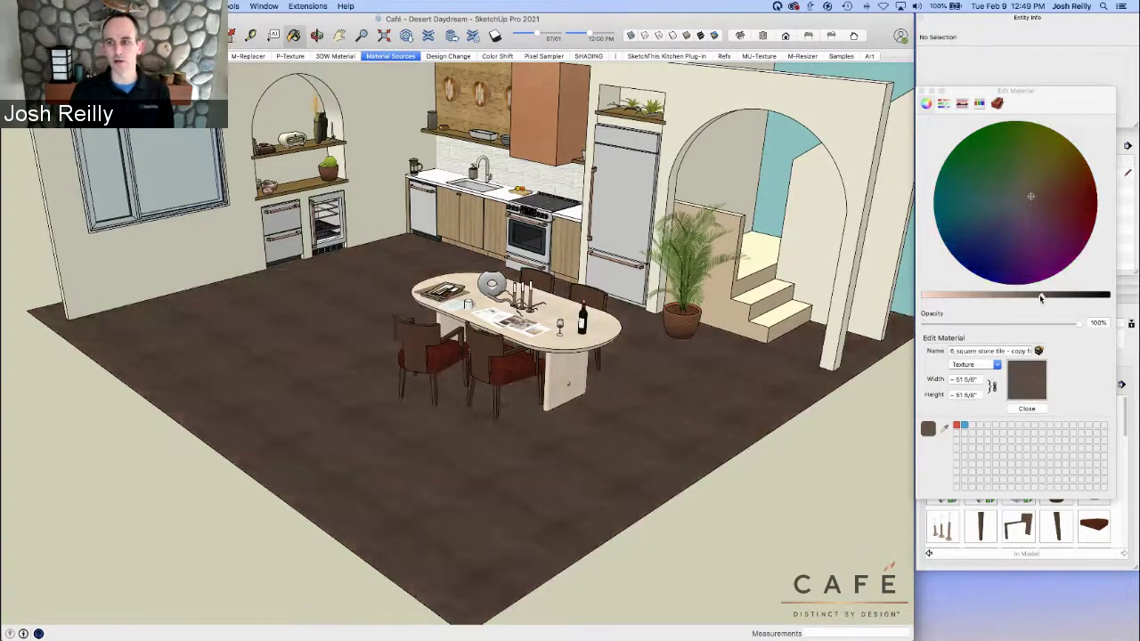
pyautogui.click(953, 299)
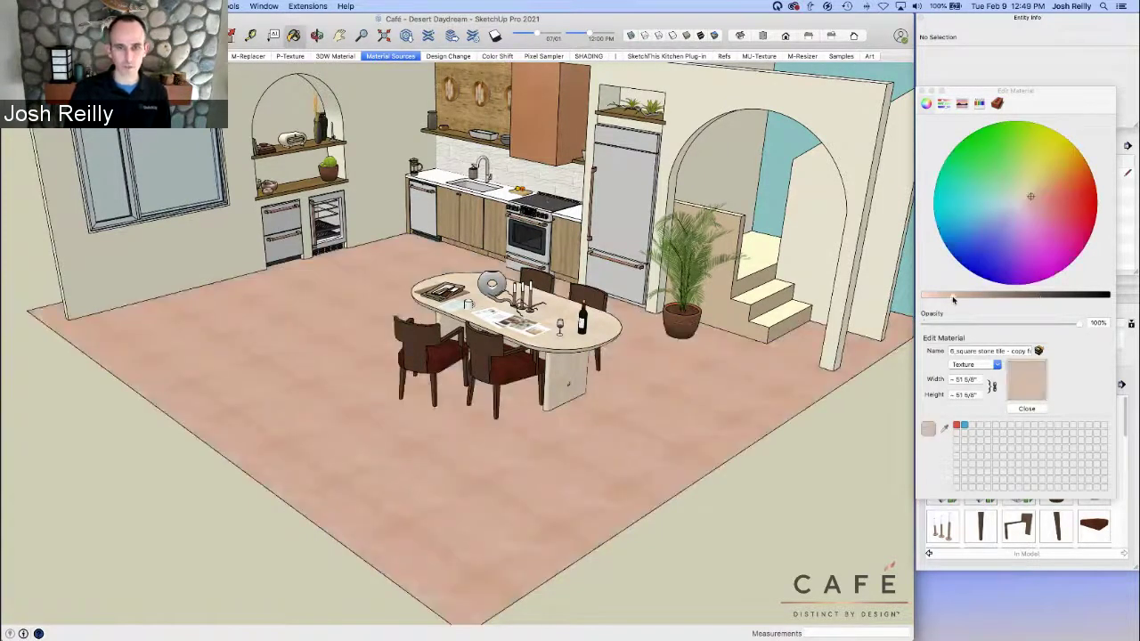
pyautogui.click(1032, 411)
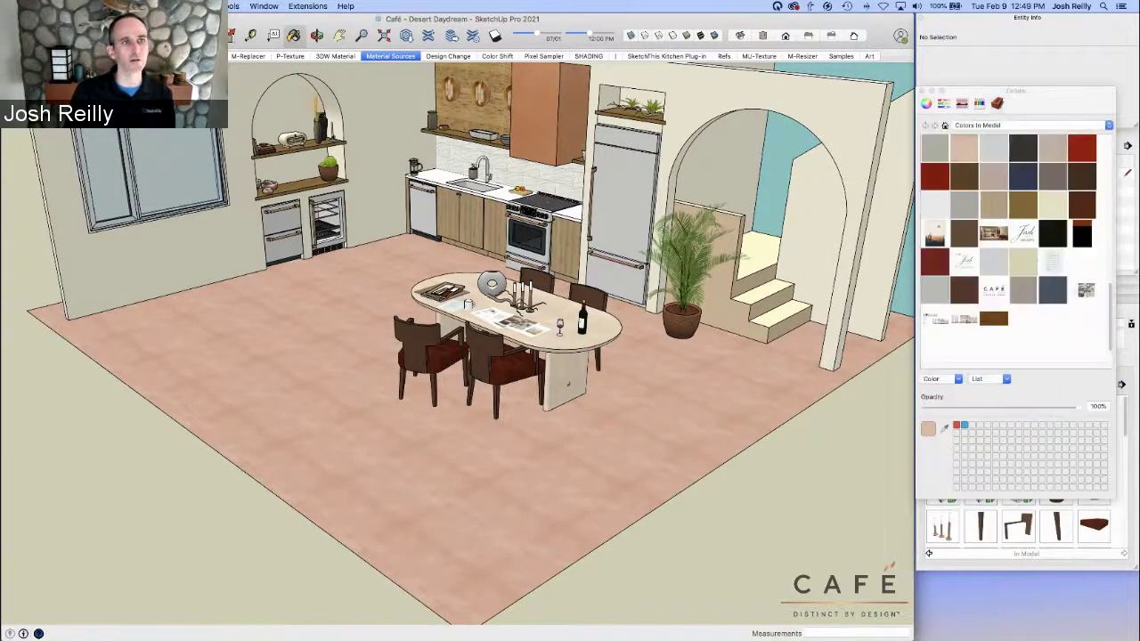
pyautogui.click(105, 6)
pyautogui.click(119, 19)
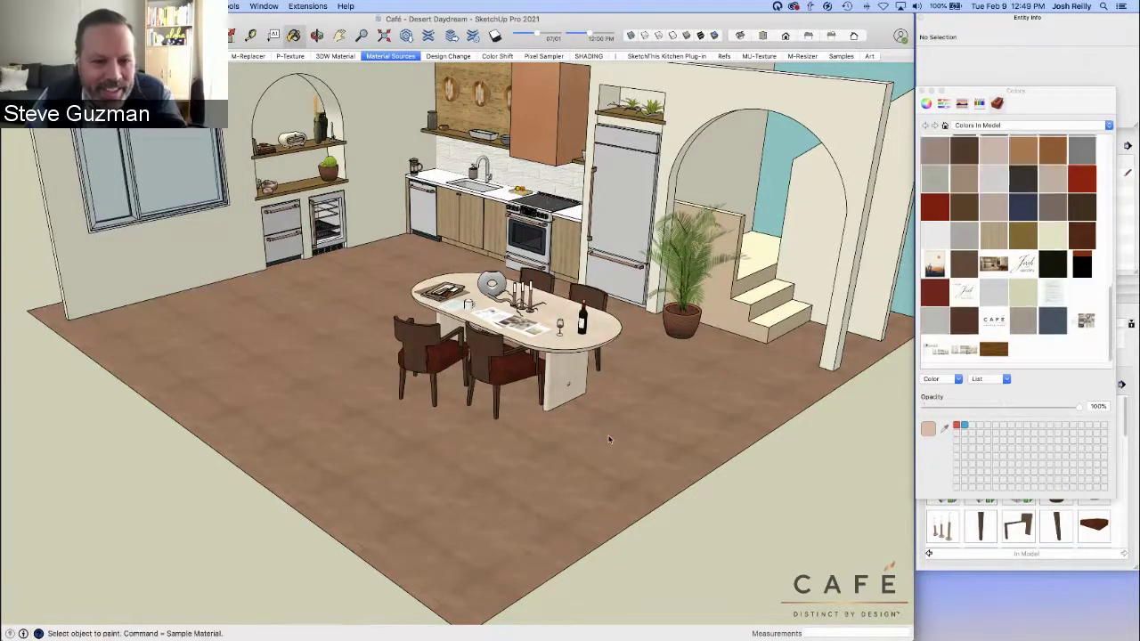
# Inspect the brown tile sample board on the table with the rest of the model shown, exit it, and close the Colors window
pyautogui.press('space')
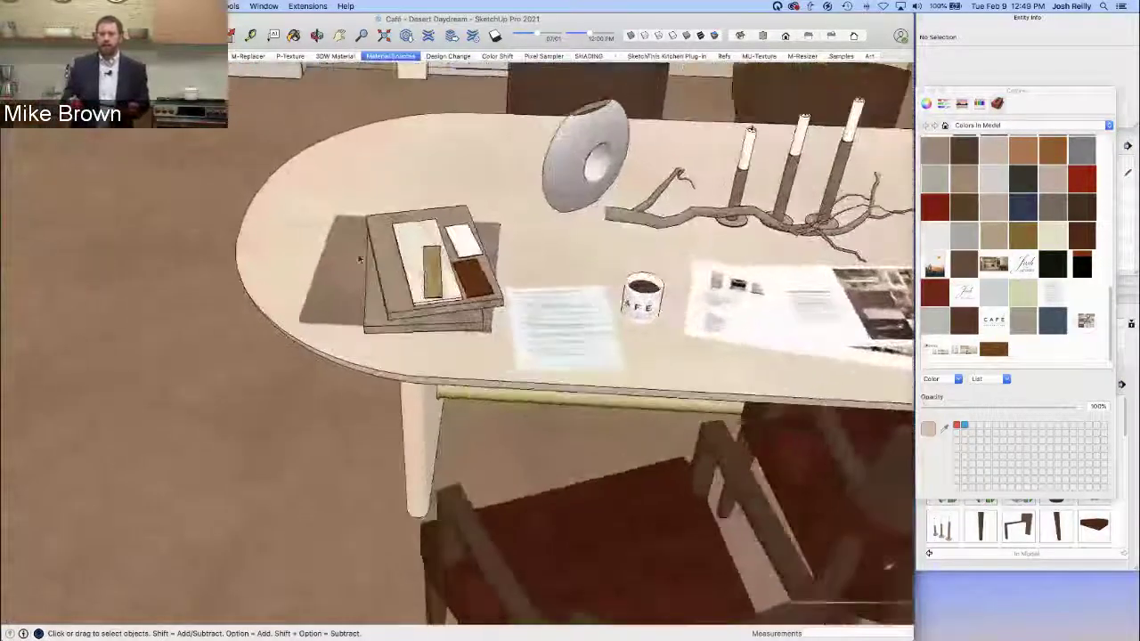
pyautogui.doubleClick(320, 263)
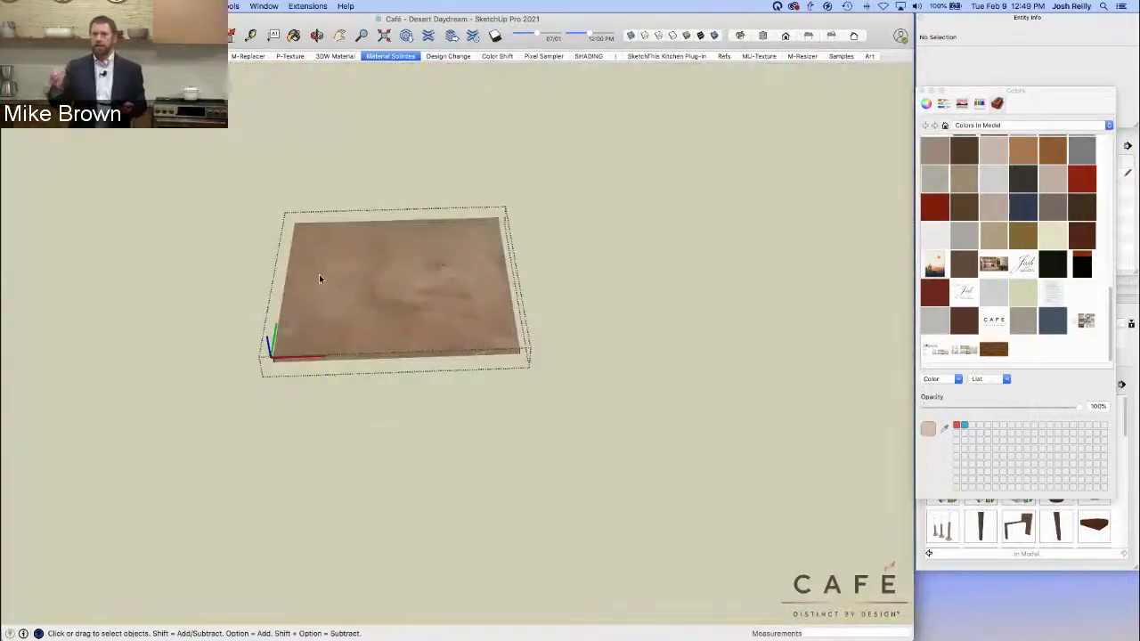
pyautogui.press('i')
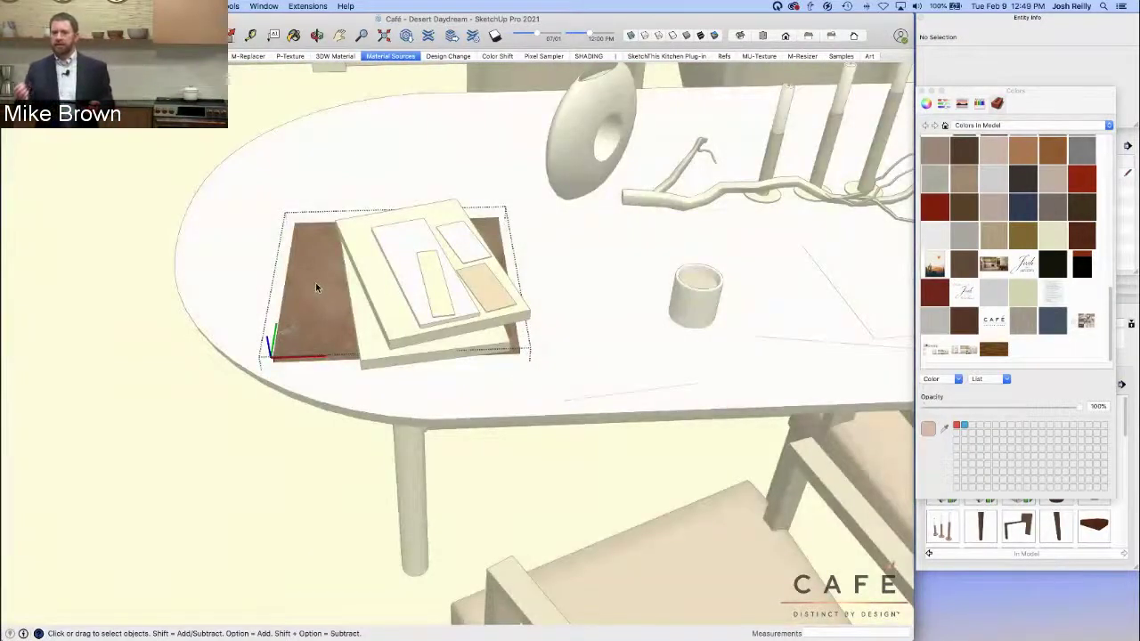
pyautogui.press('Escape')
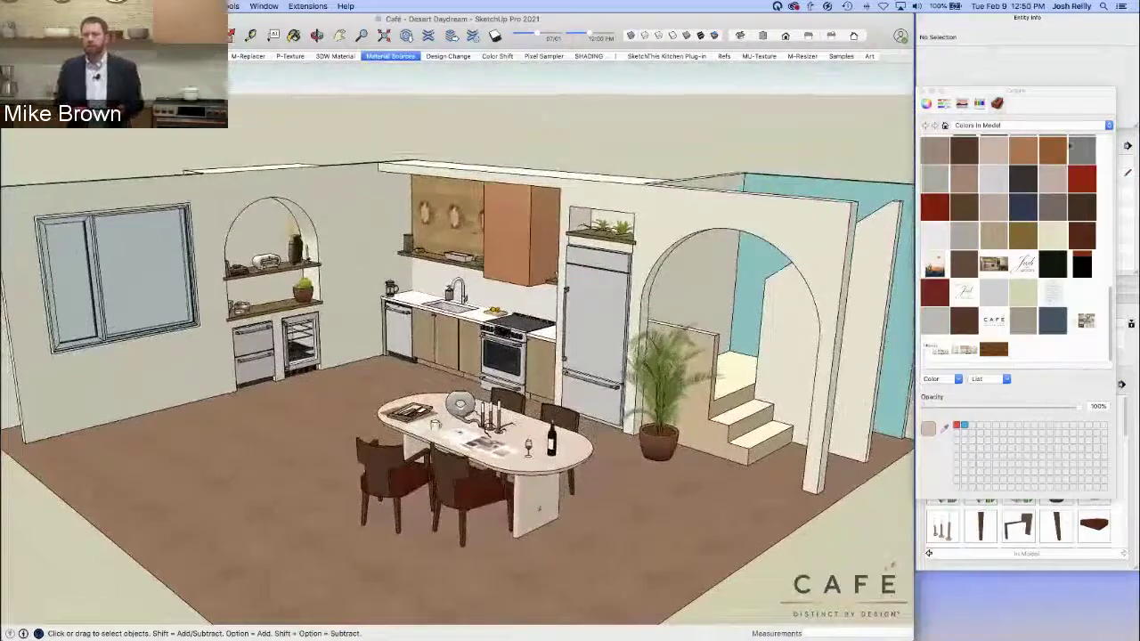
pyautogui.click(923, 92)
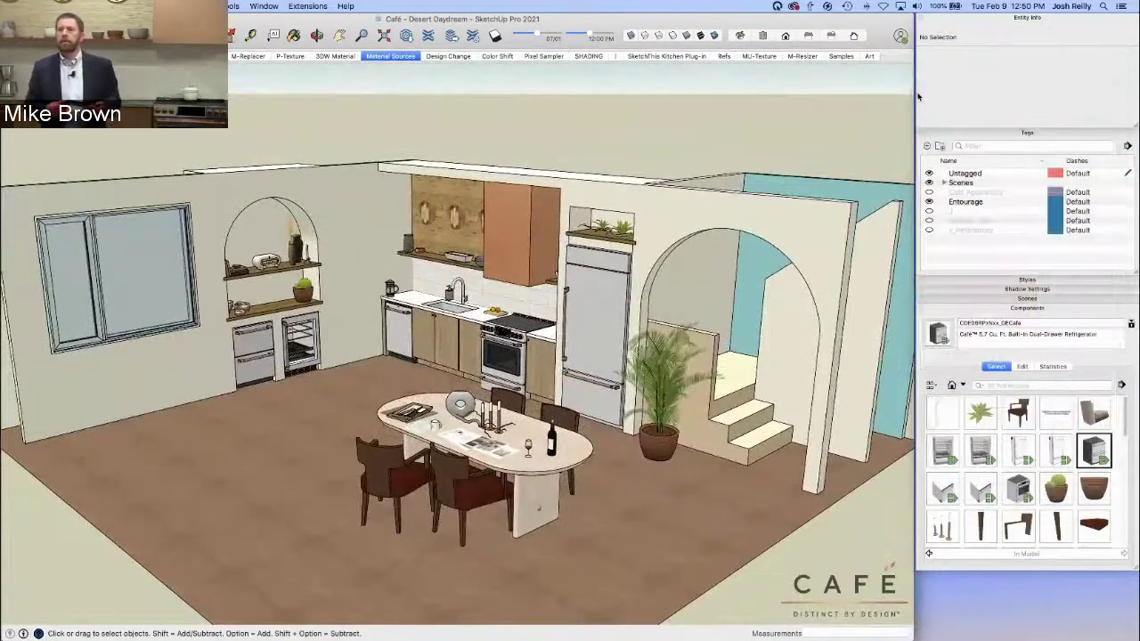
# Expand the shadow settings to show all options and separate them into their own floating window over the model
pyautogui.click(987, 290)
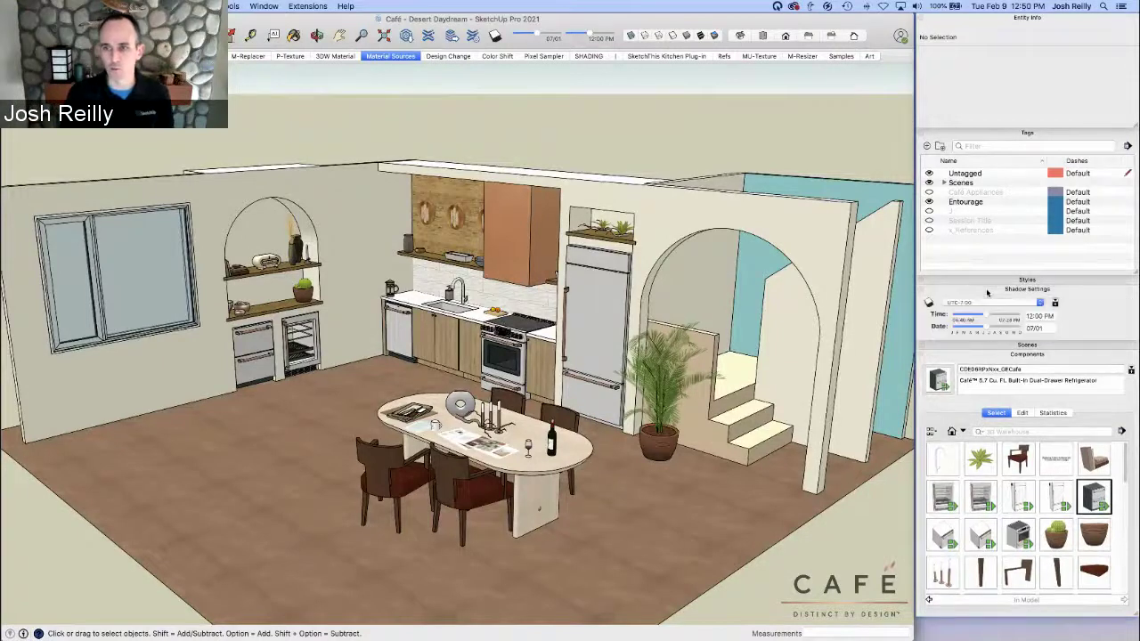
pyautogui.click(1055, 303)
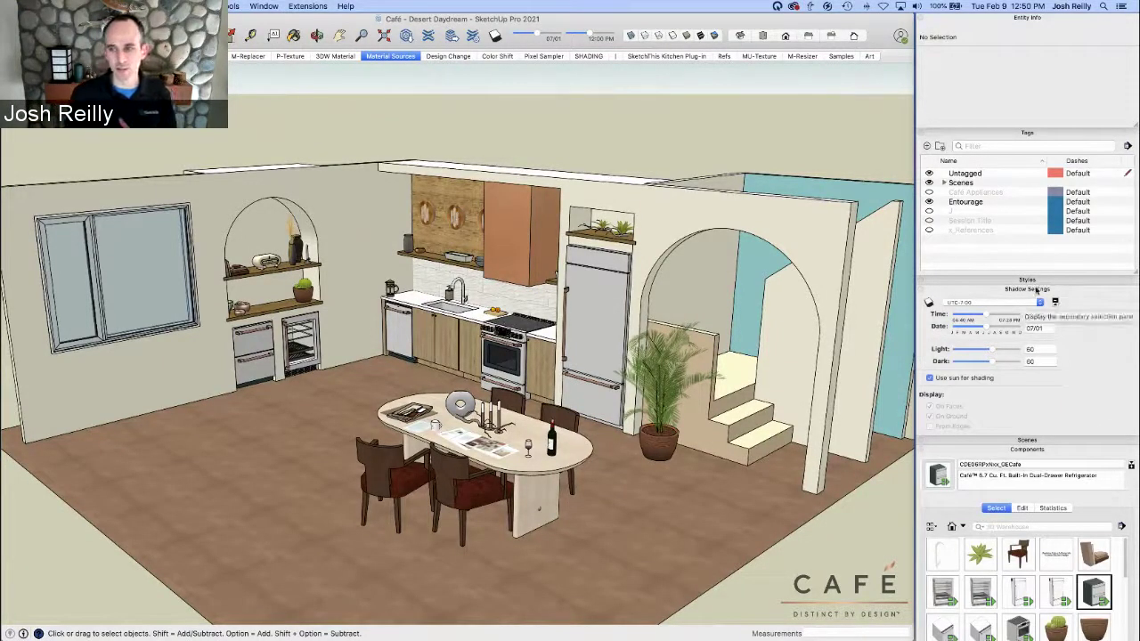
pyautogui.moveTo(1036, 291); pyautogui.dragTo(772, 119)
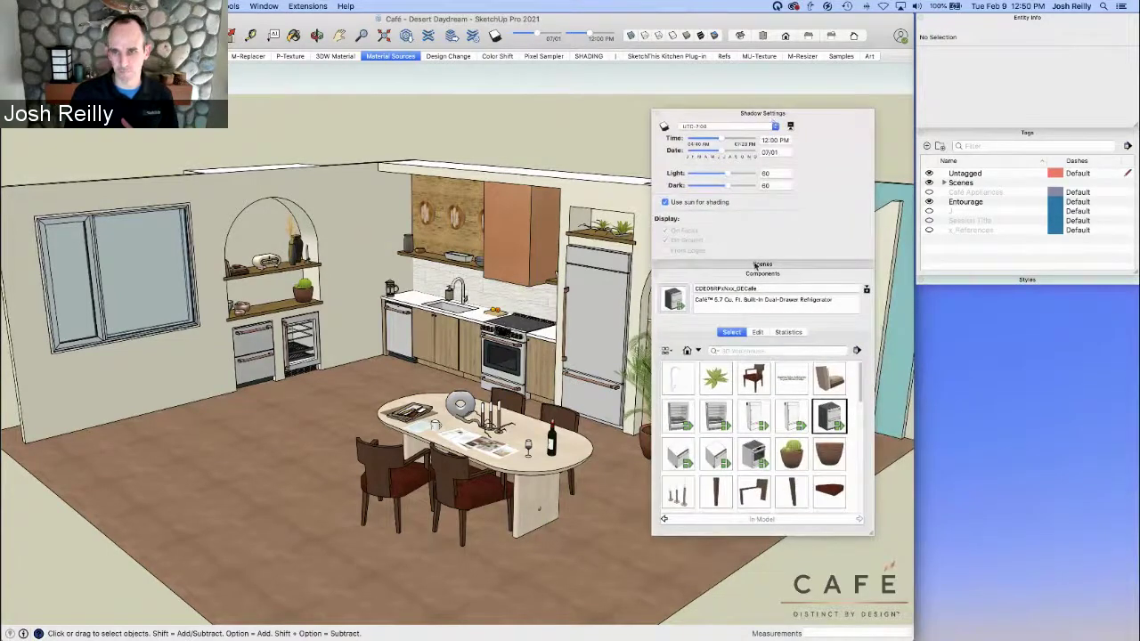
pyautogui.moveTo(756, 264); pyautogui.dragTo(1019, 287)
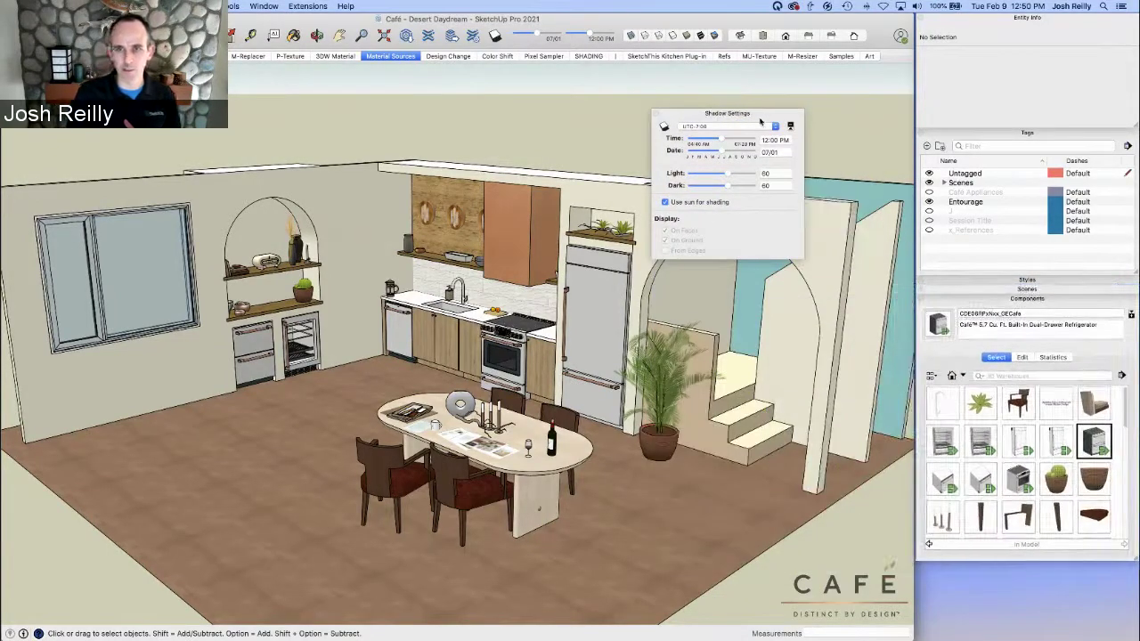
pyautogui.moveTo(762, 121); pyautogui.dragTo(786, 98)
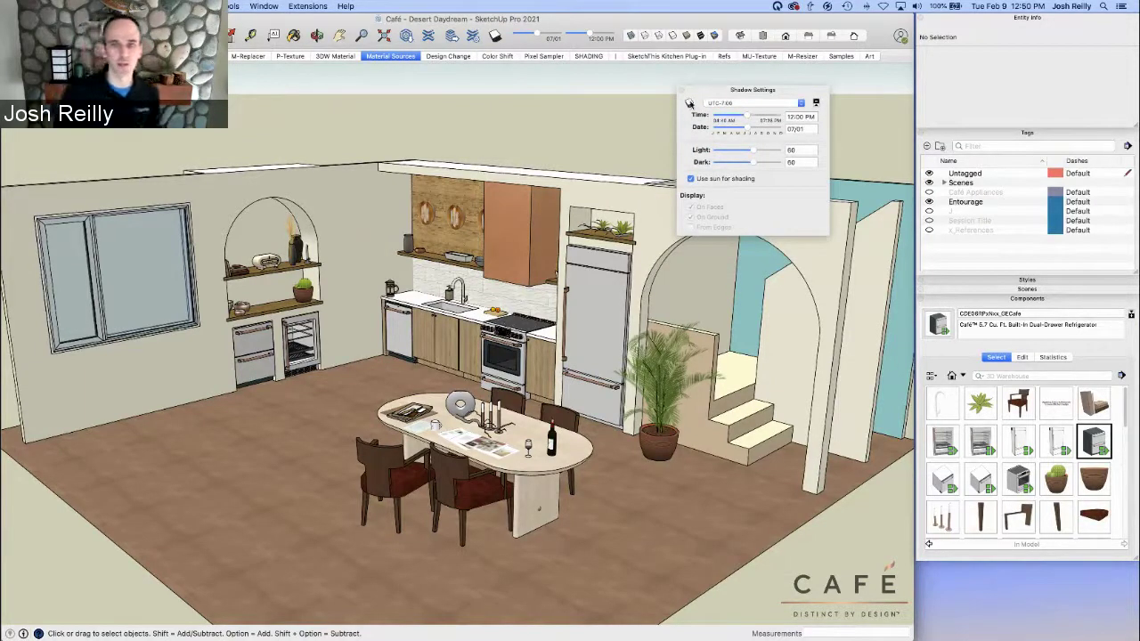
# Turn the model's shadows on and back off, and try the option to use the sun for shading
pyautogui.click(689, 104)
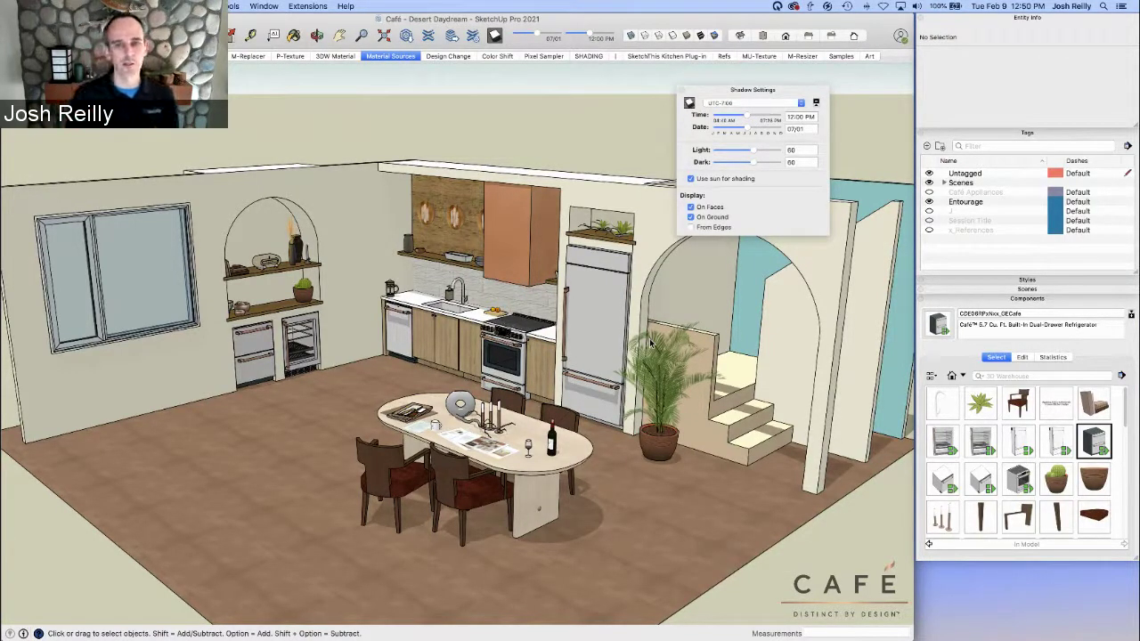
pyautogui.click(689, 104)
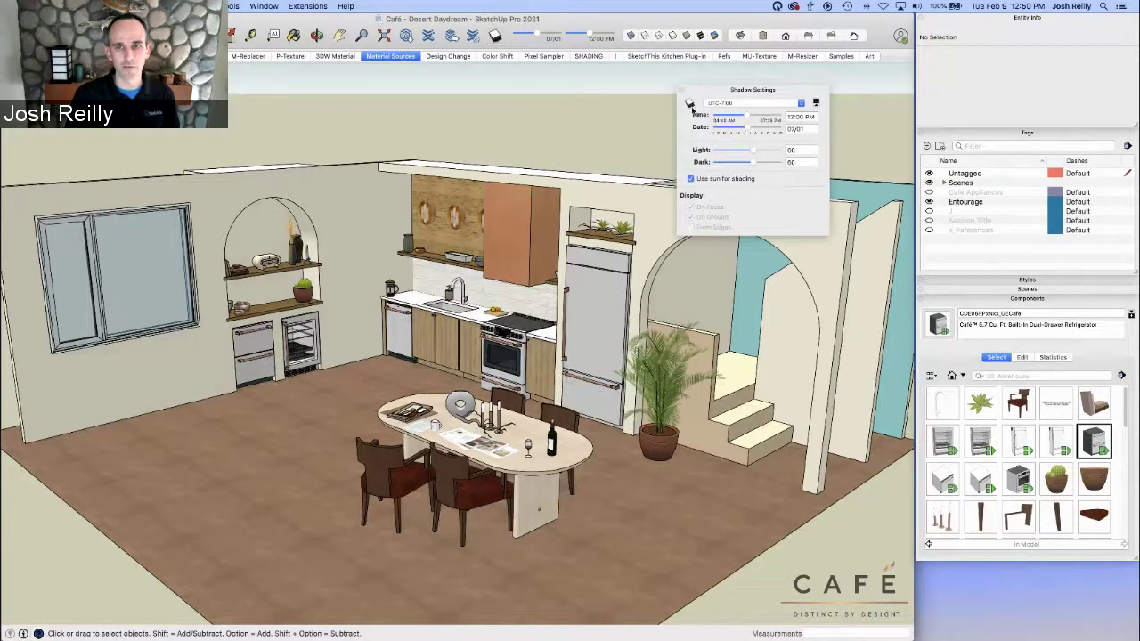
pyautogui.click(691, 179)
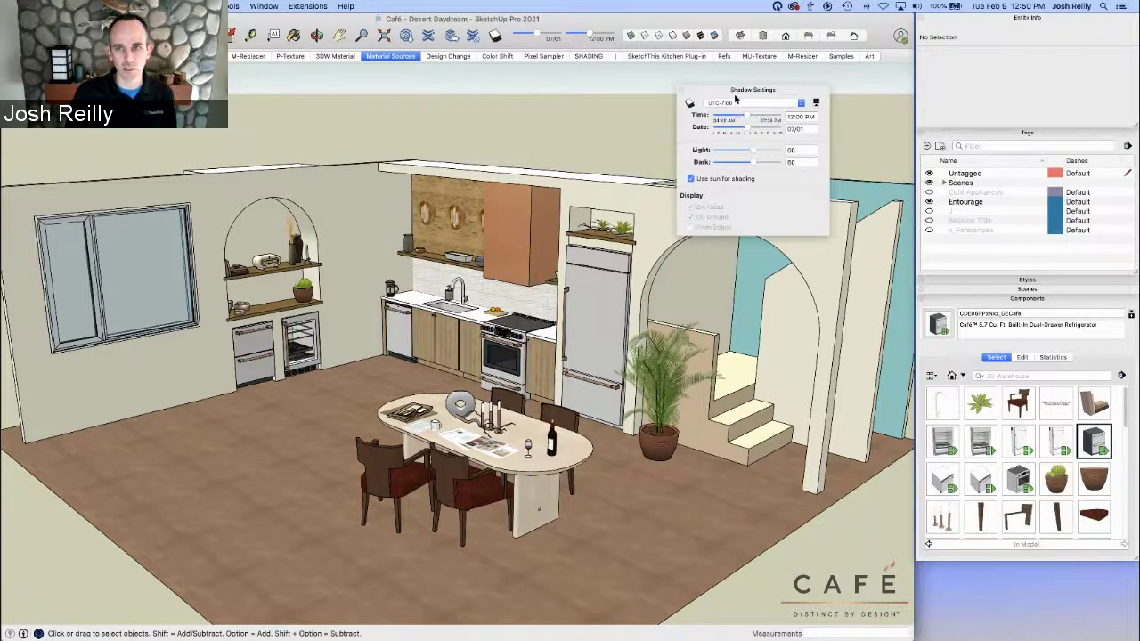
# Try a light level of 23 in the shadow settings and inspect the kitchen walls and archway under it
pyautogui.moveTo(738, 94); pyautogui.dragTo(839, 98)
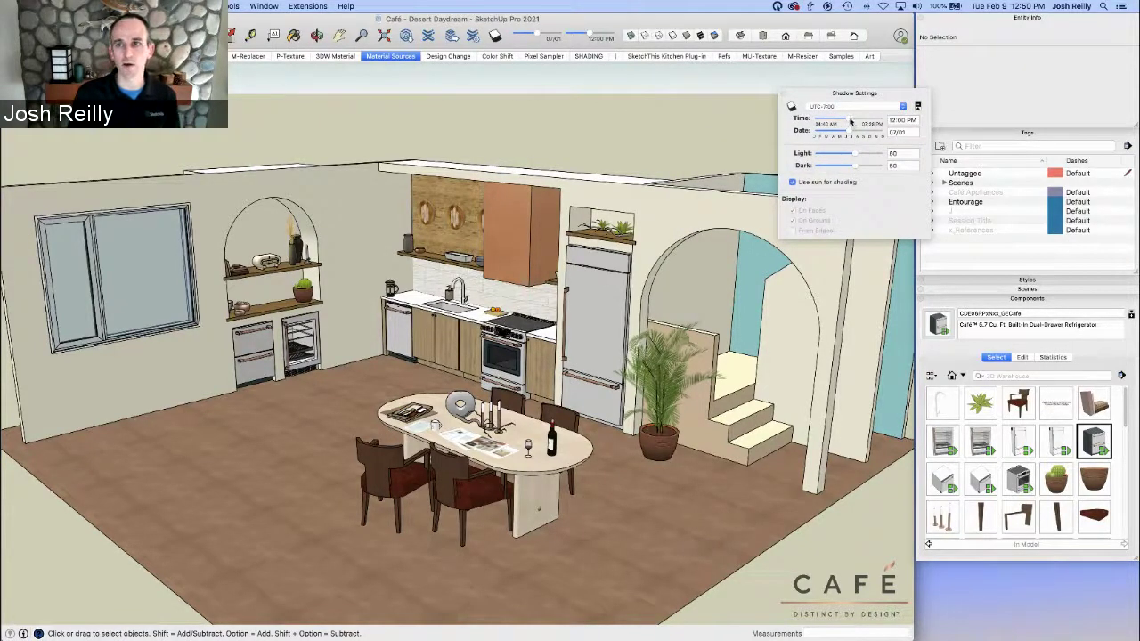
pyautogui.moveTo(856, 155)
pyautogui.mouseDown()
pyautogui.moveTo(824, 166)
pyautogui.moveTo(855, 167)
pyautogui.mouseUp()
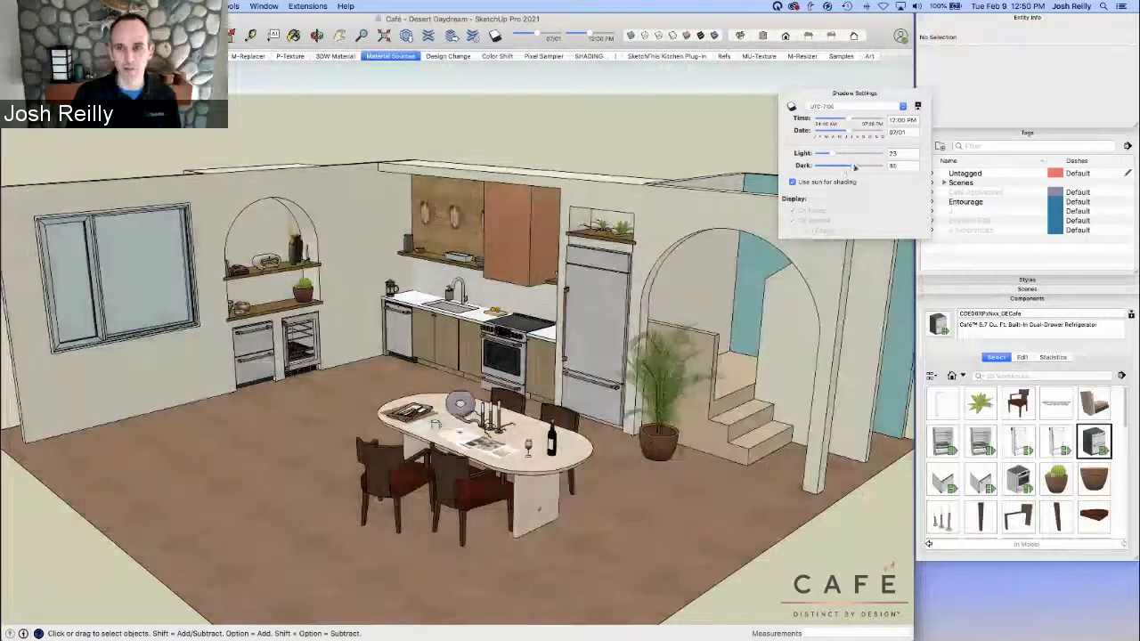
pyautogui.scroll(5, 729, 248)
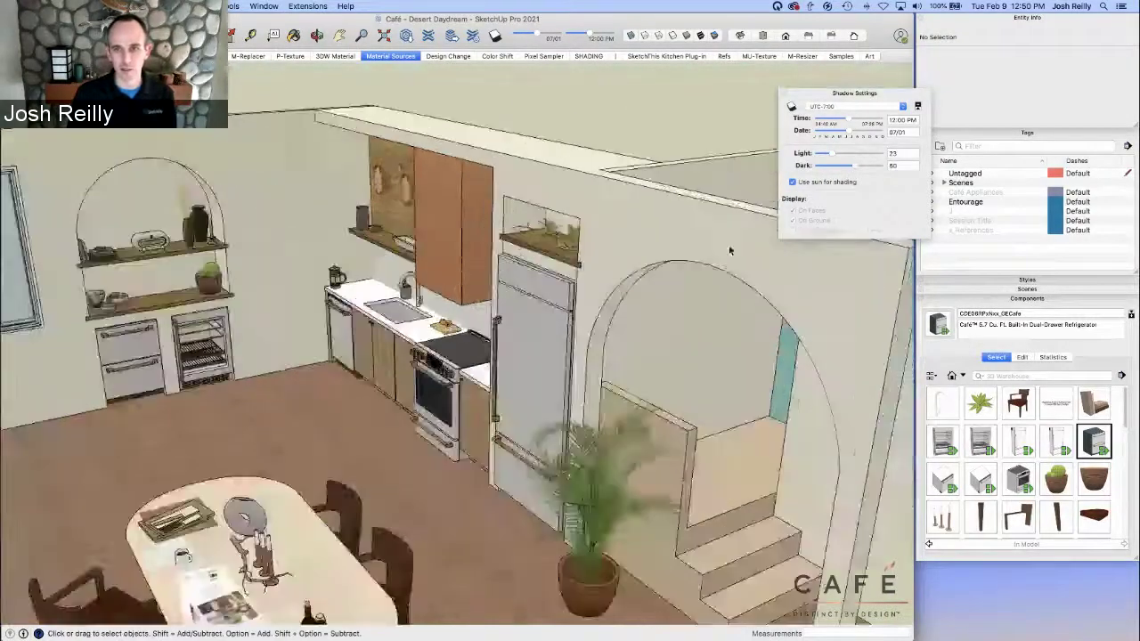
pyautogui.scroll(3, 703, 241)
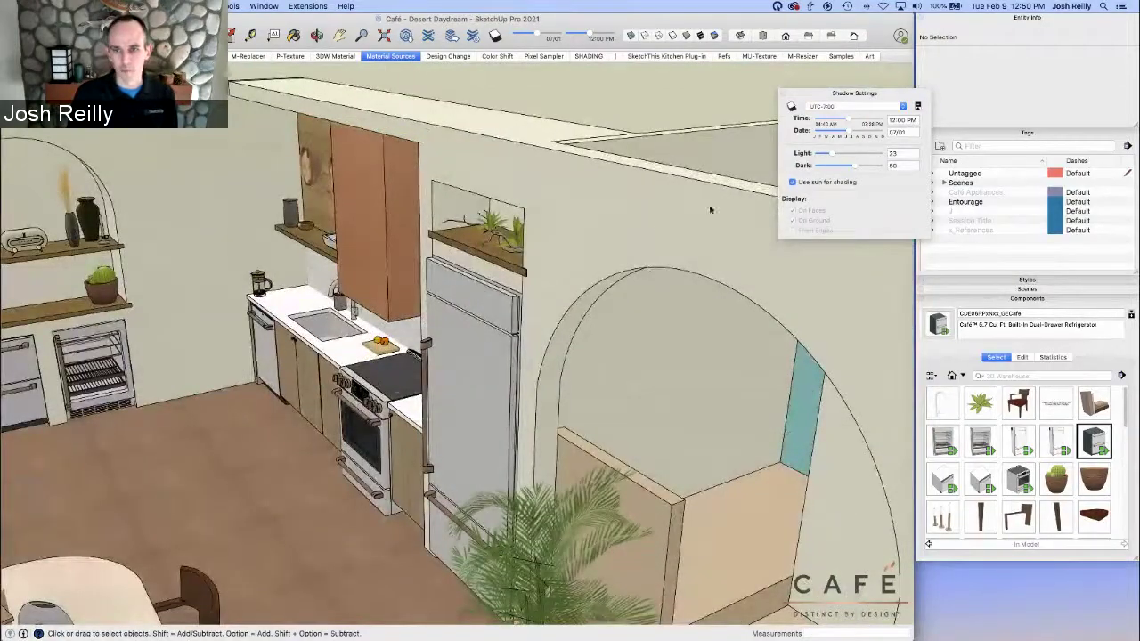
pyautogui.scroll(-5, 613, 221)
pyautogui.moveTo(613, 220); pyautogui.dragTo(506, 162, button='middle')
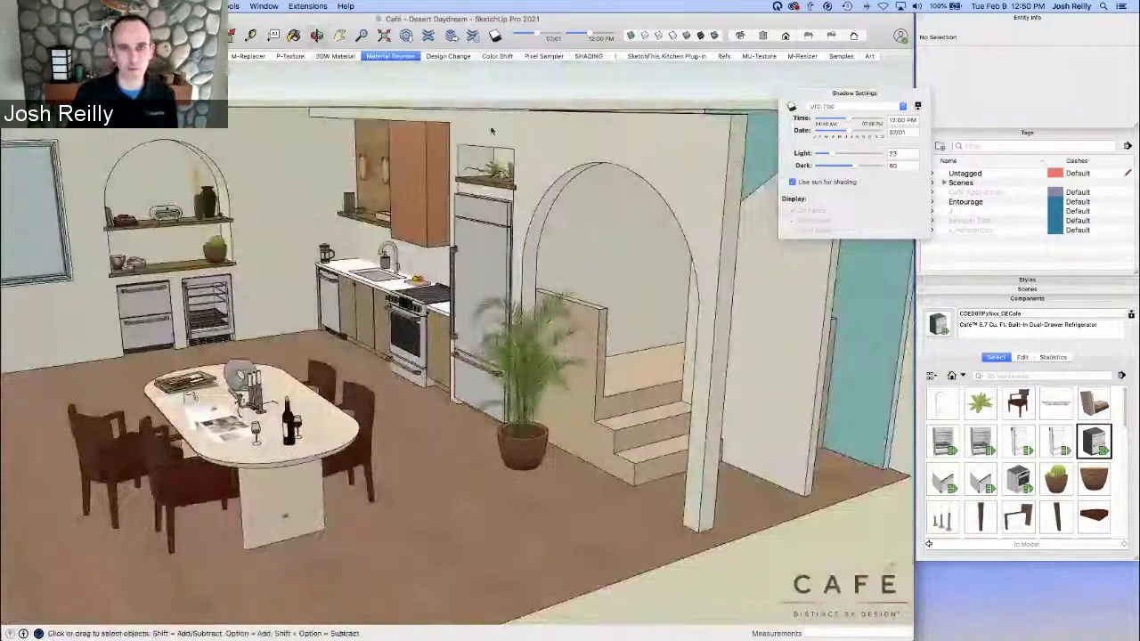
pyautogui.moveTo(658, 155); pyautogui.dragTo(720, 209, button='middle')
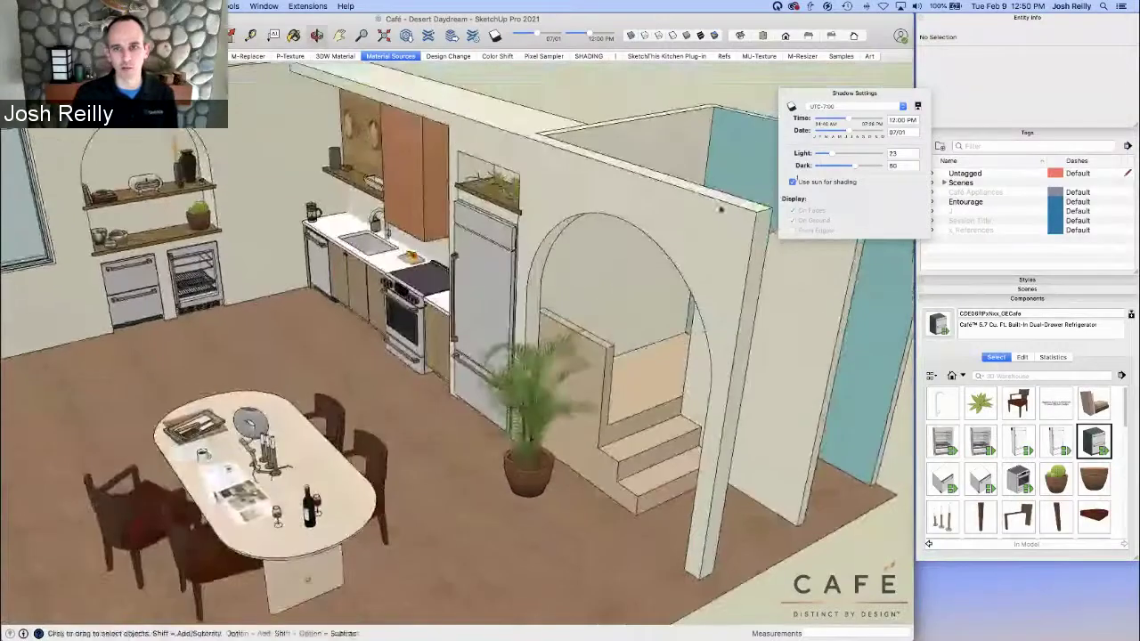
# Try a light level of 53 on the kitchen, followed by light 42 with dark 47
pyautogui.moveTo(834, 157); pyautogui.dragTo(851, 158)
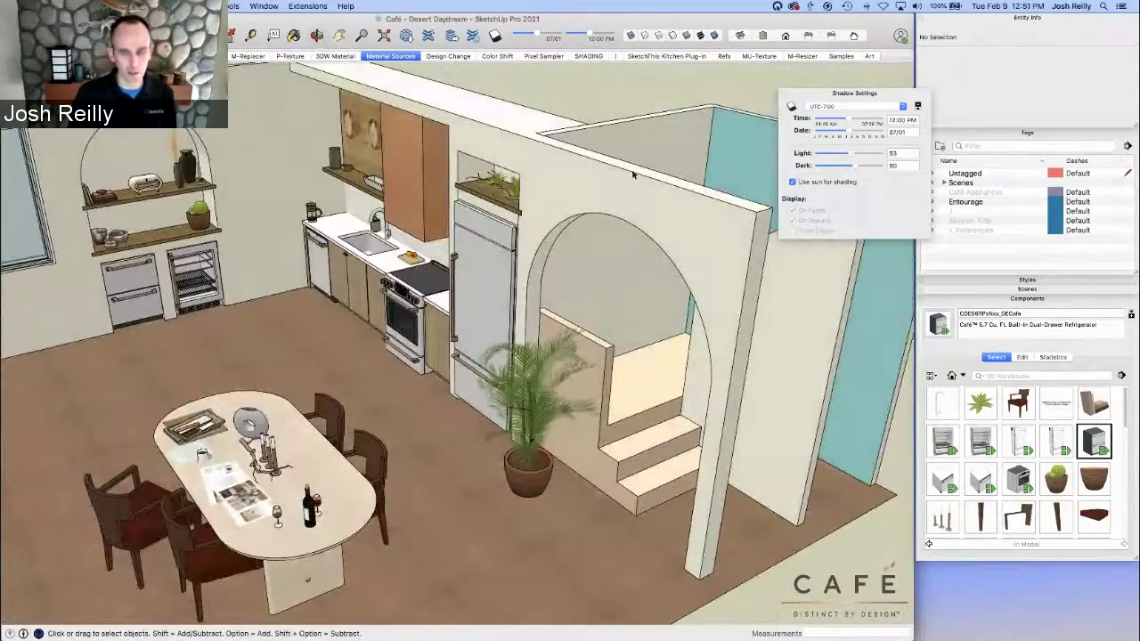
pyautogui.scroll(-3, 634, 174)
pyautogui.moveTo(634, 173); pyautogui.dragTo(605, 194, button='middle')
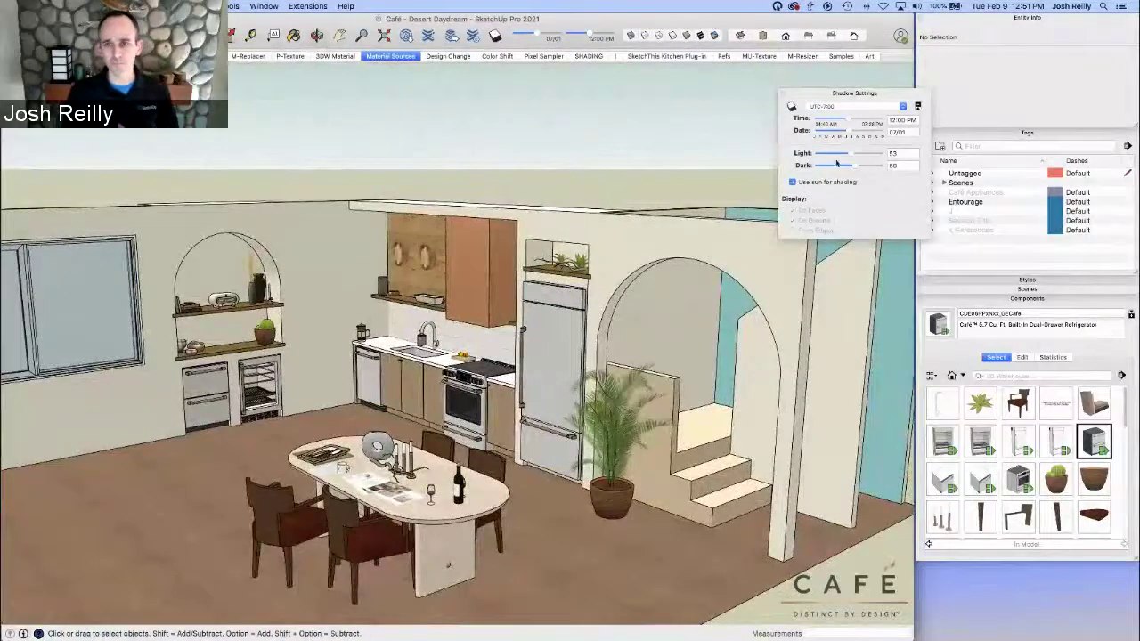
pyautogui.moveTo(850, 157); pyautogui.dragTo(844, 169)
pyautogui.moveTo(814, 93); pyautogui.dragTo(785, 101)
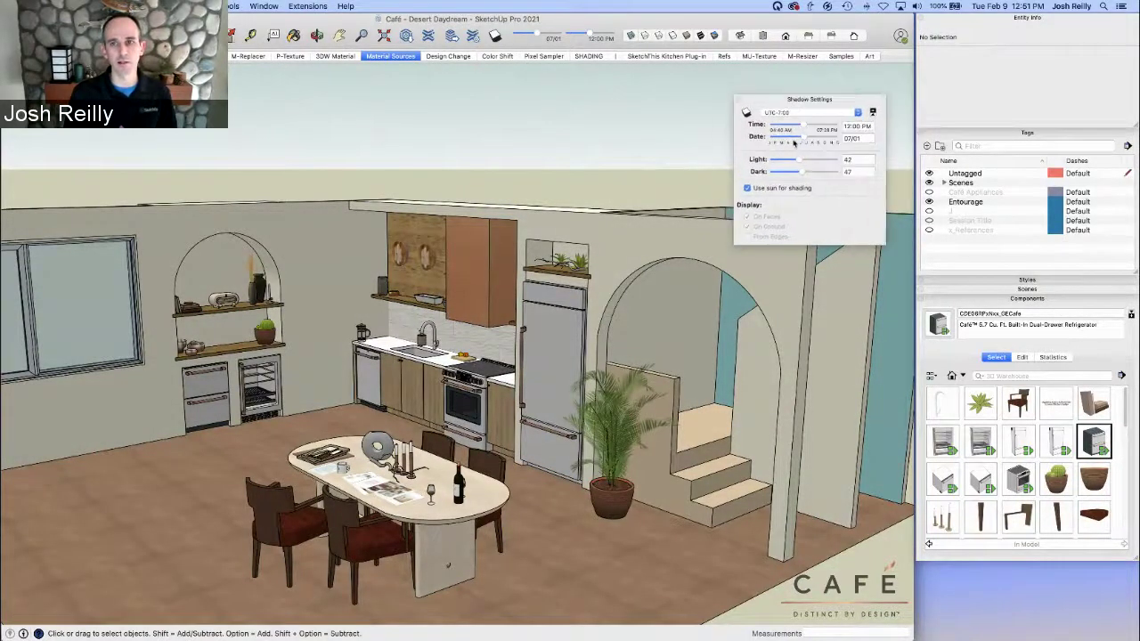
# Brighten the model to light 63 and dark 74, lower both levels to 49, and close the shadow settings
pyautogui.moveTo(798, 158); pyautogui.dragTo(817, 175)
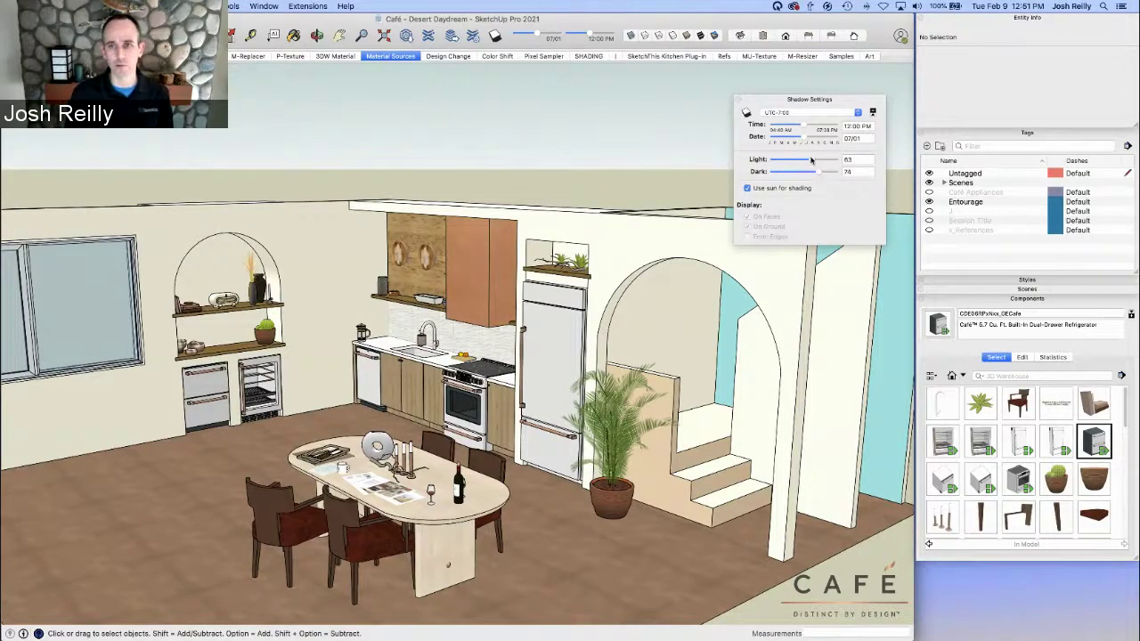
pyautogui.moveTo(811, 160)
pyautogui.mouseDown()
pyautogui.moveTo(795, 161)
pyautogui.moveTo(802, 173)
pyautogui.mouseUp()
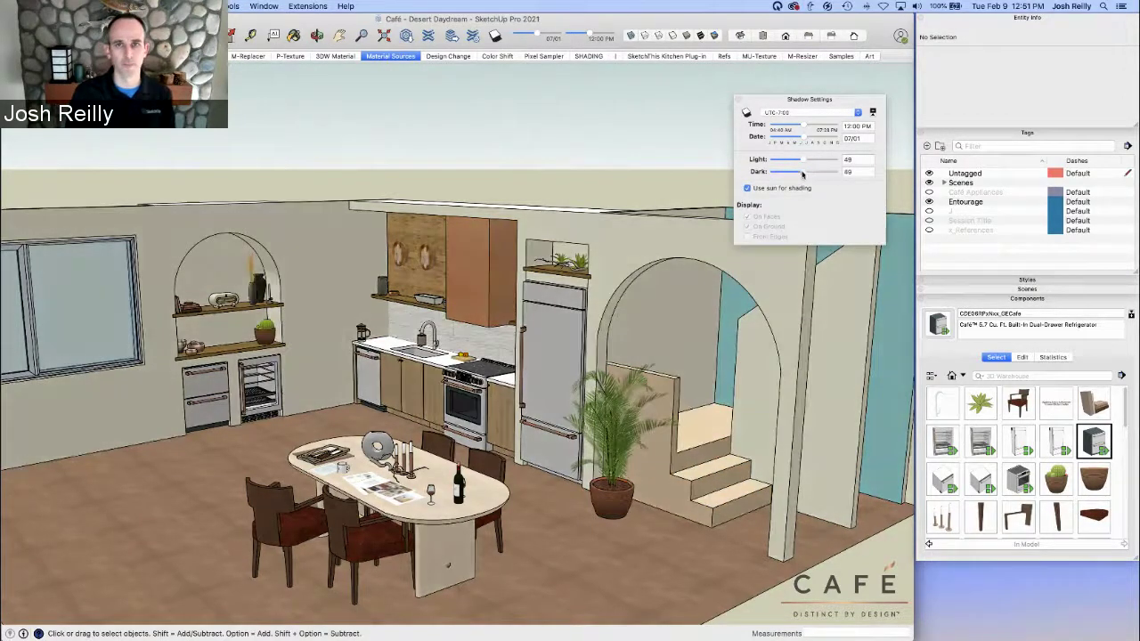
pyautogui.click(738, 101)
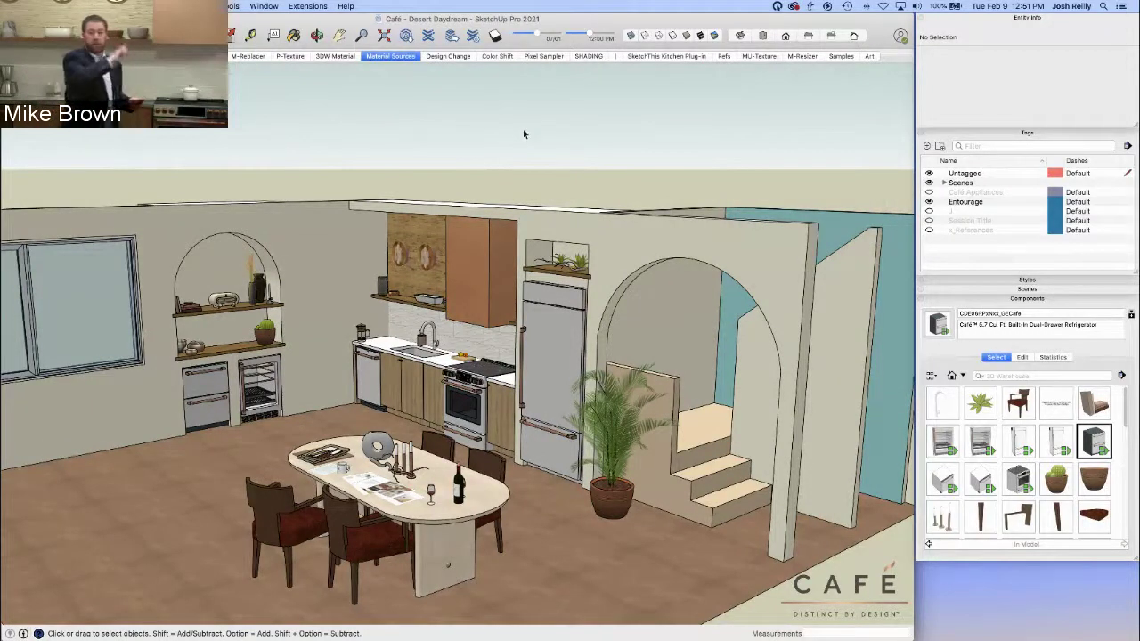
# Show the Pixel Sampler scene and arrange the browser's Benjamin Moore Ivory White page beside the model, collapsing the component browser that covers it
pyautogui.click(552, 56)
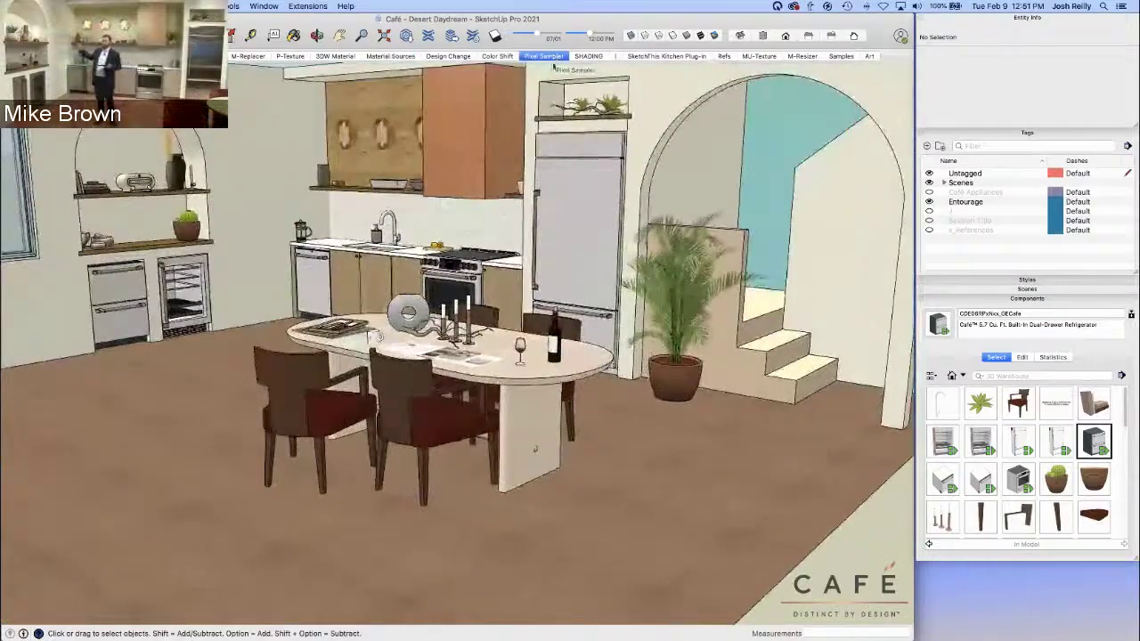
pyautogui.hotkey('ctrl', 'Up')
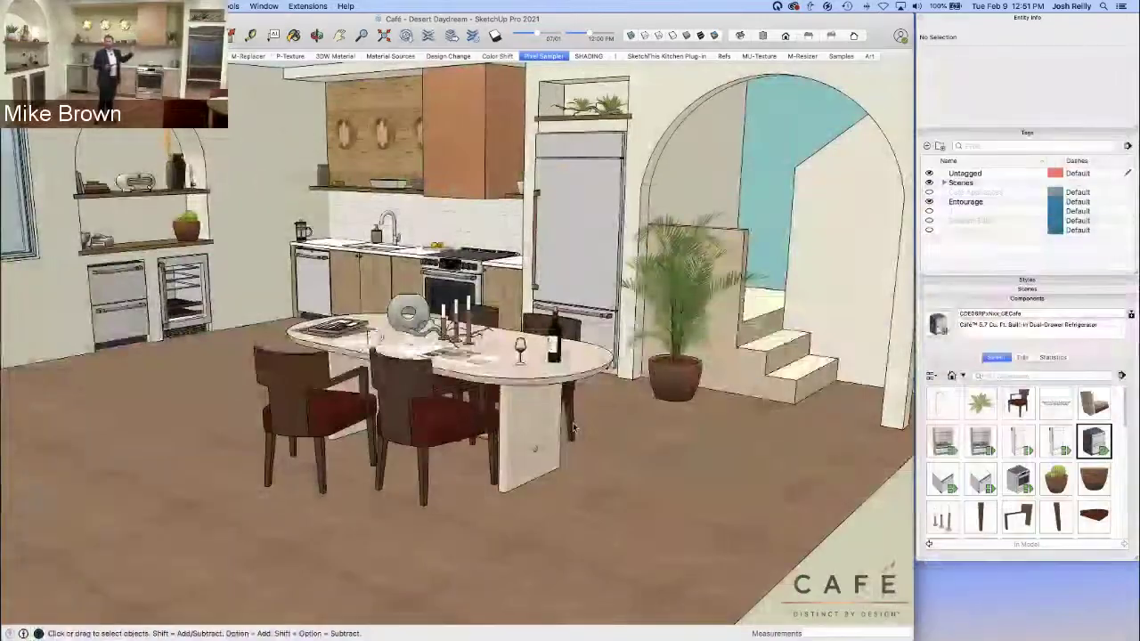
pyautogui.click(596, 169)
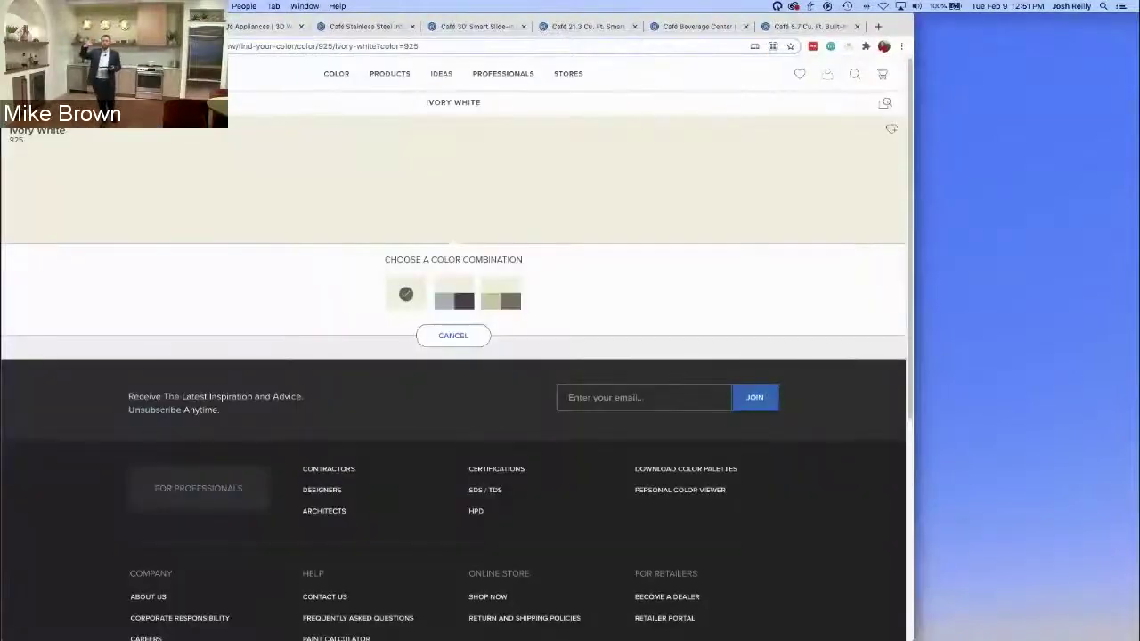
pyautogui.moveTo(45, 18)
pyautogui.mouseDown()
pyautogui.moveTo(587, 312)
pyautogui.moveTo(624, 314)
pyautogui.mouseUp()
pyautogui.click(767, 18)
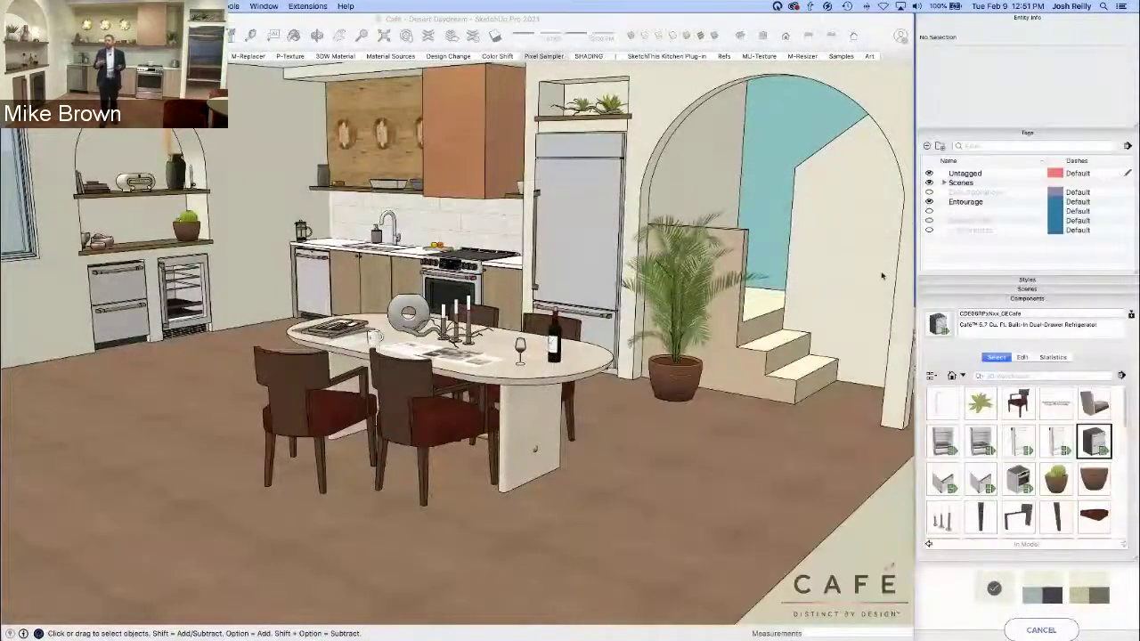
pyautogui.click(958, 300)
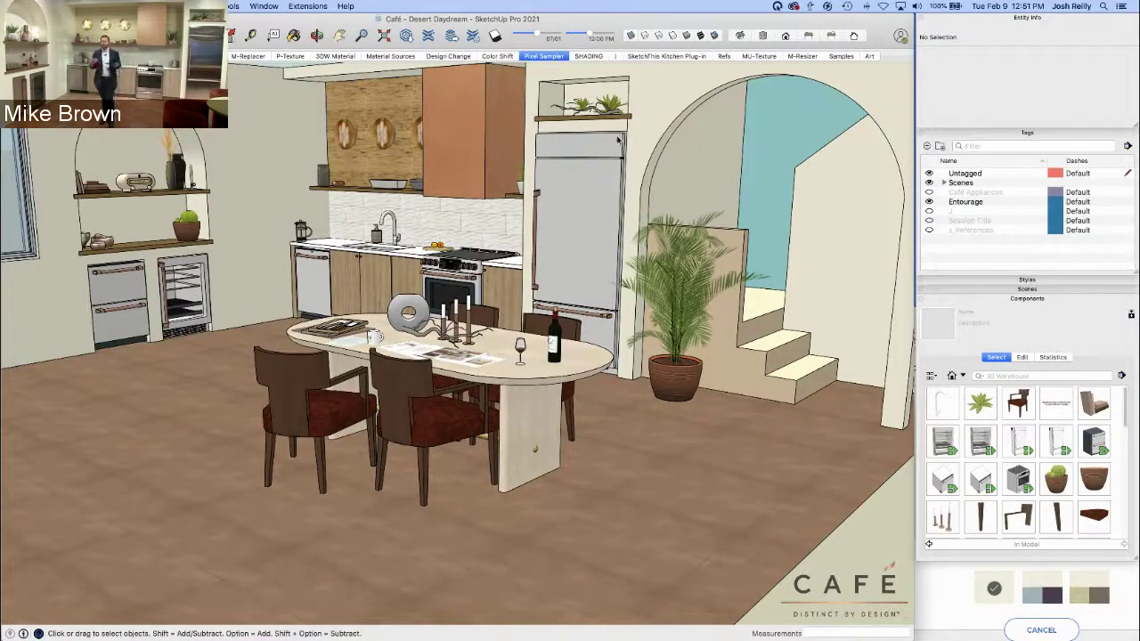
pyautogui.click(1014, 303)
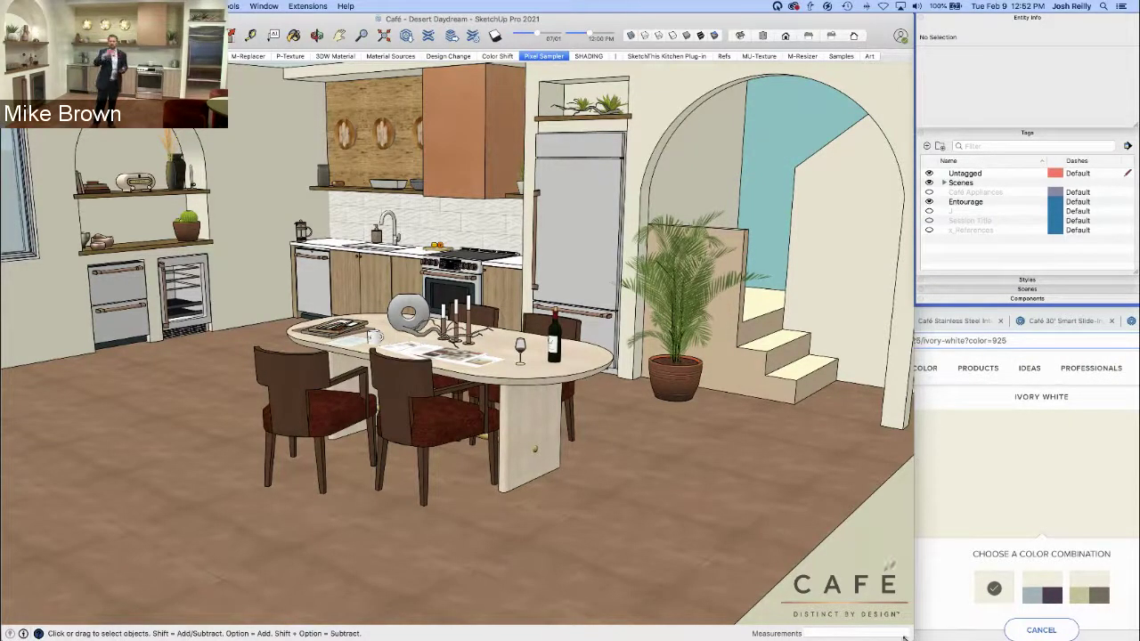
# Open the nested groups down to the wall face behind the archway stairs, check the face by selecting it, and clear the selection
pyautogui.doubleClick(816, 180)
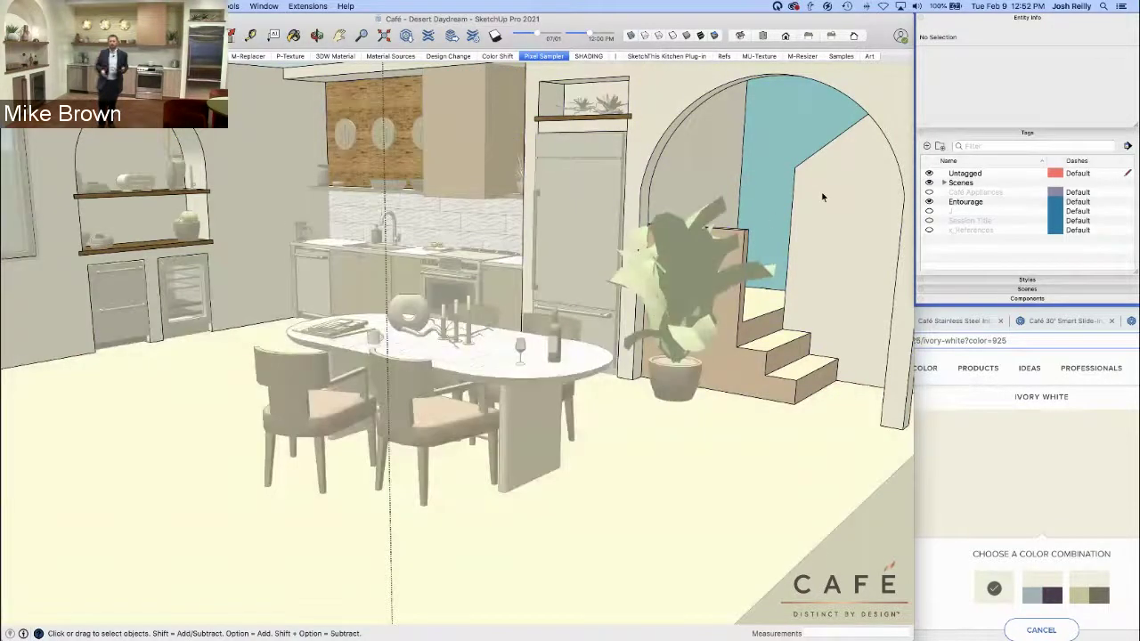
pyautogui.doubleClick(828, 200)
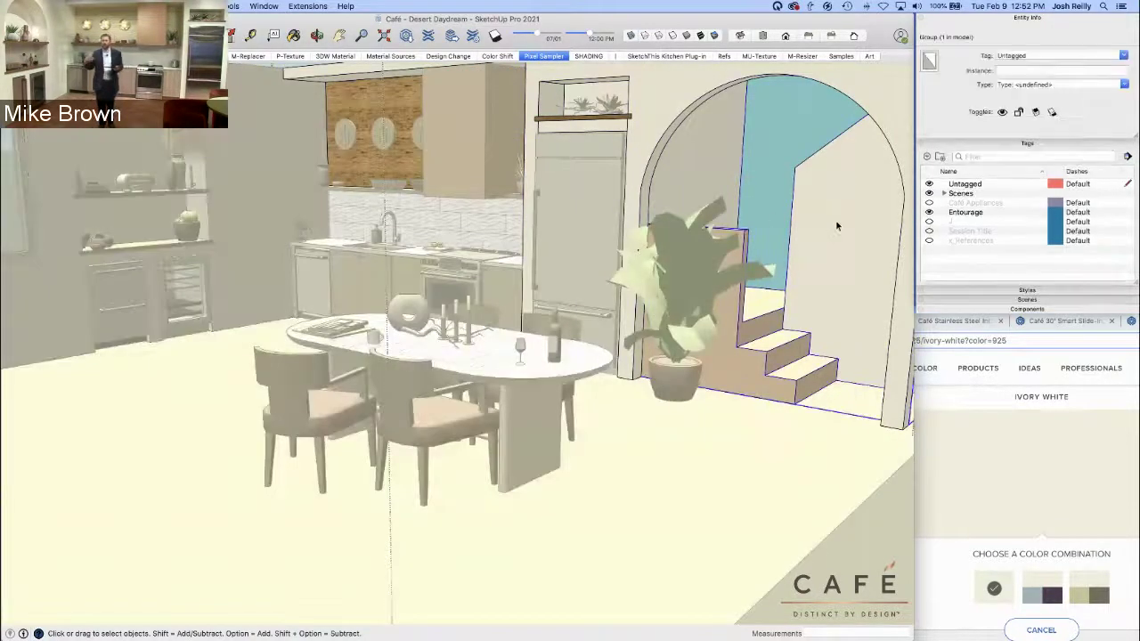
pyautogui.doubleClick(834, 219)
pyautogui.click(827, 211)
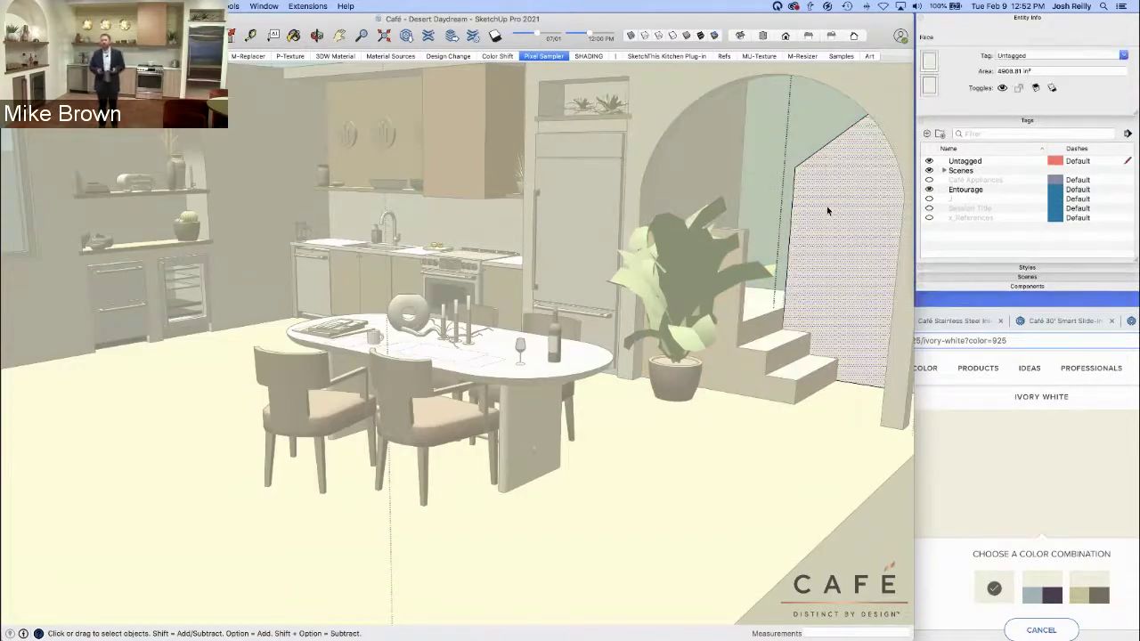
pyautogui.click(800, 128)
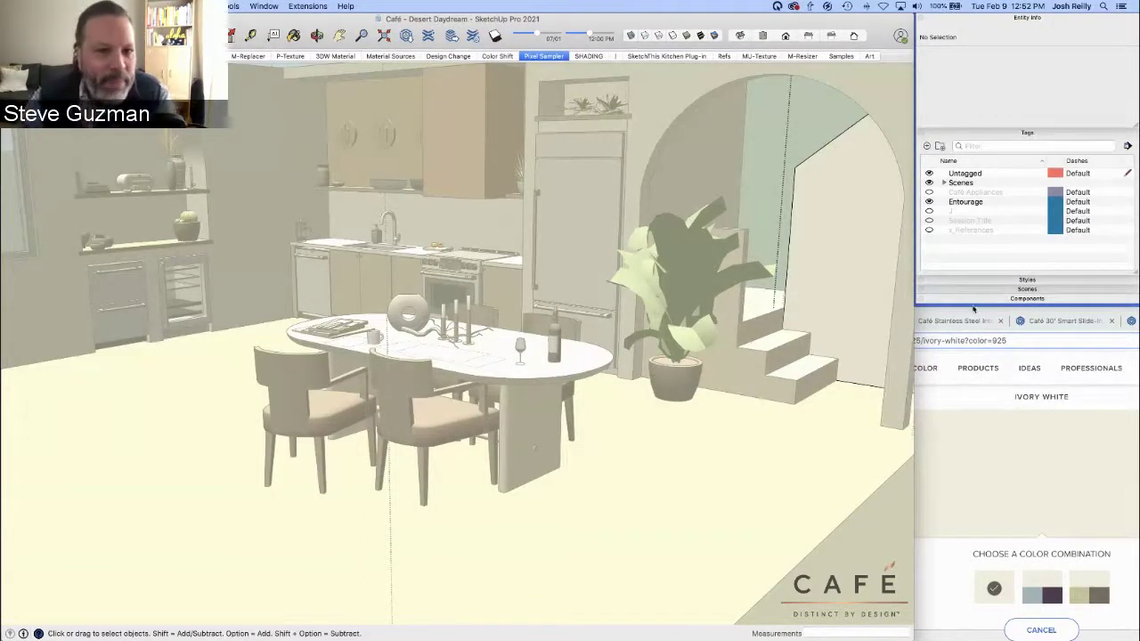
# Start the Paint Bucket and sample the blue-grey swatch from the Ivory White page's second color combination as the paint color
pyautogui.press('b')
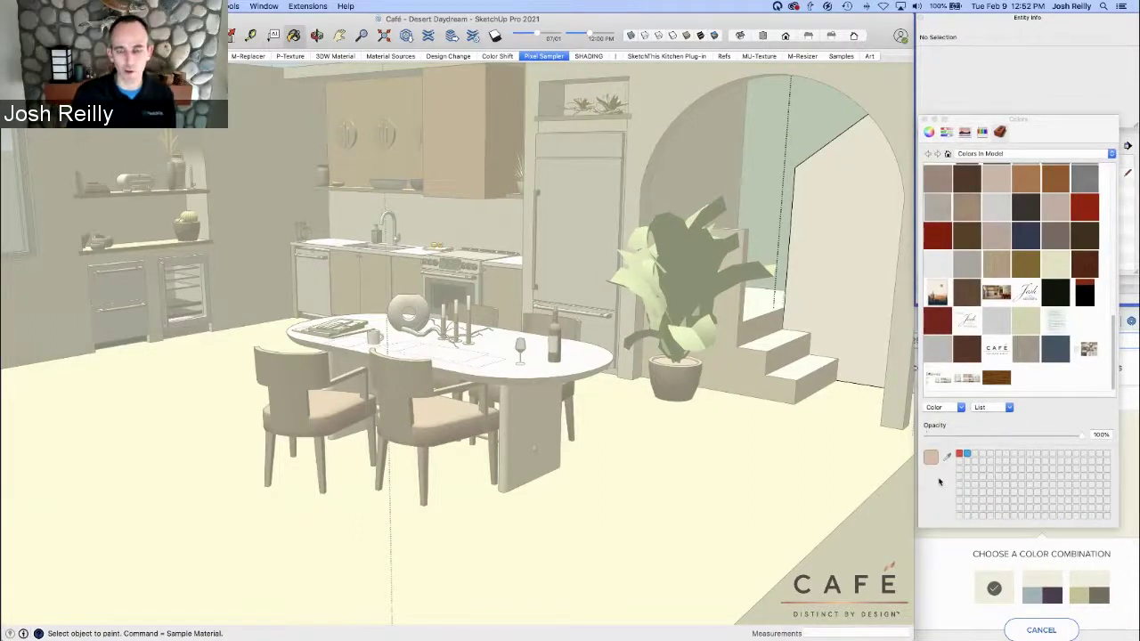
pyautogui.click(953, 561)
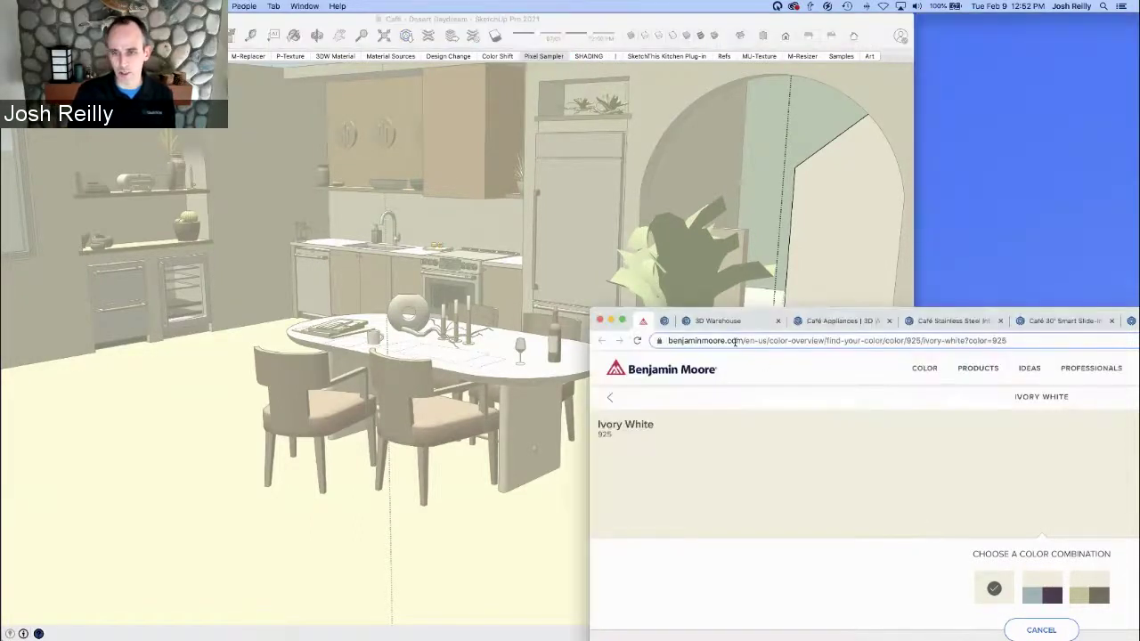
pyautogui.click(794, 20)
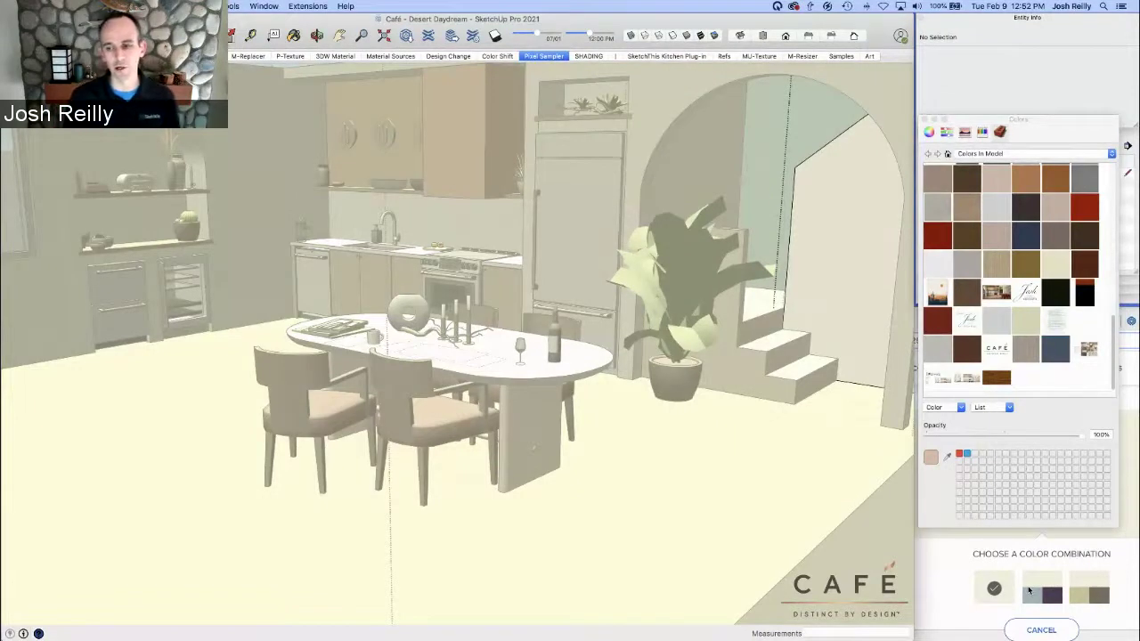
pyautogui.click(947, 457)
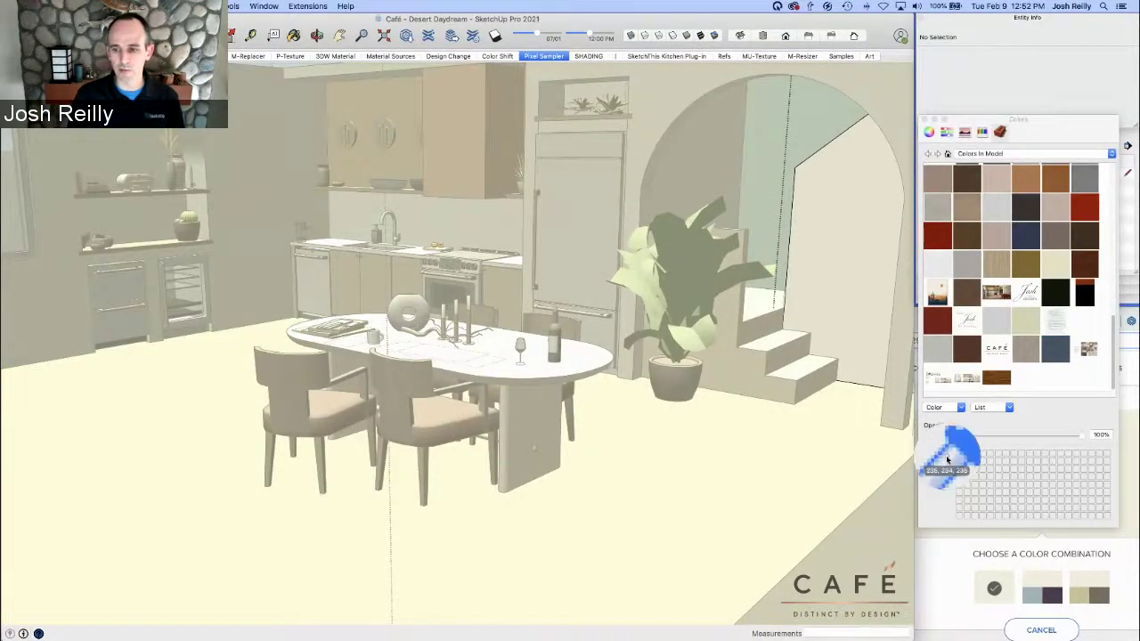
pyautogui.click(1040, 598)
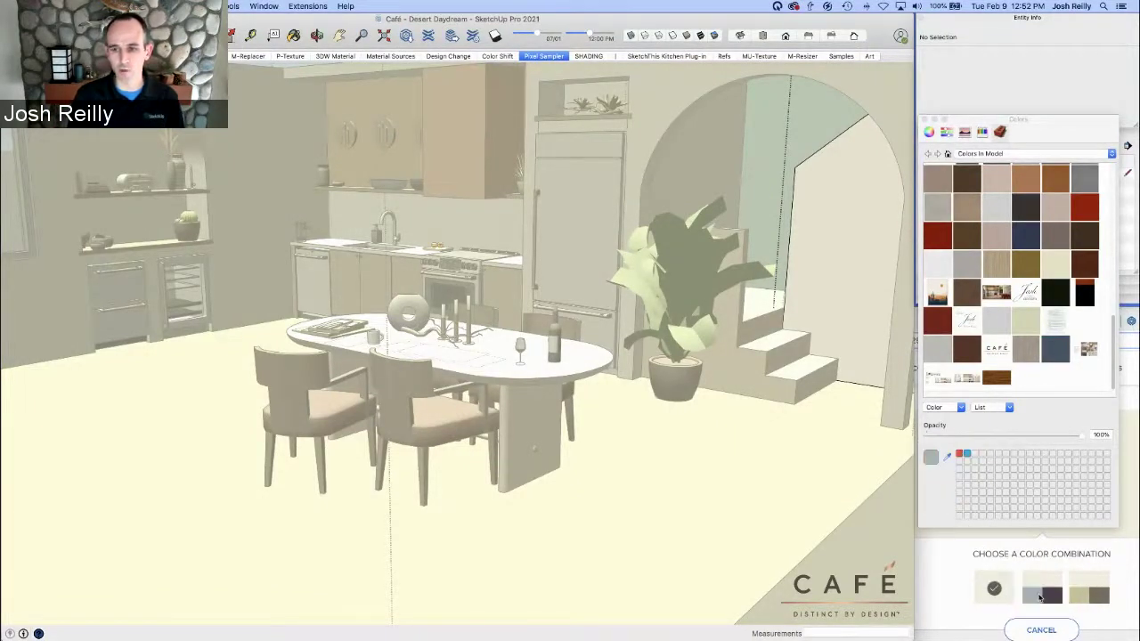
# Paint the cream wall face behind the archway stairs with the sampled blue-grey color
pyautogui.press('b')
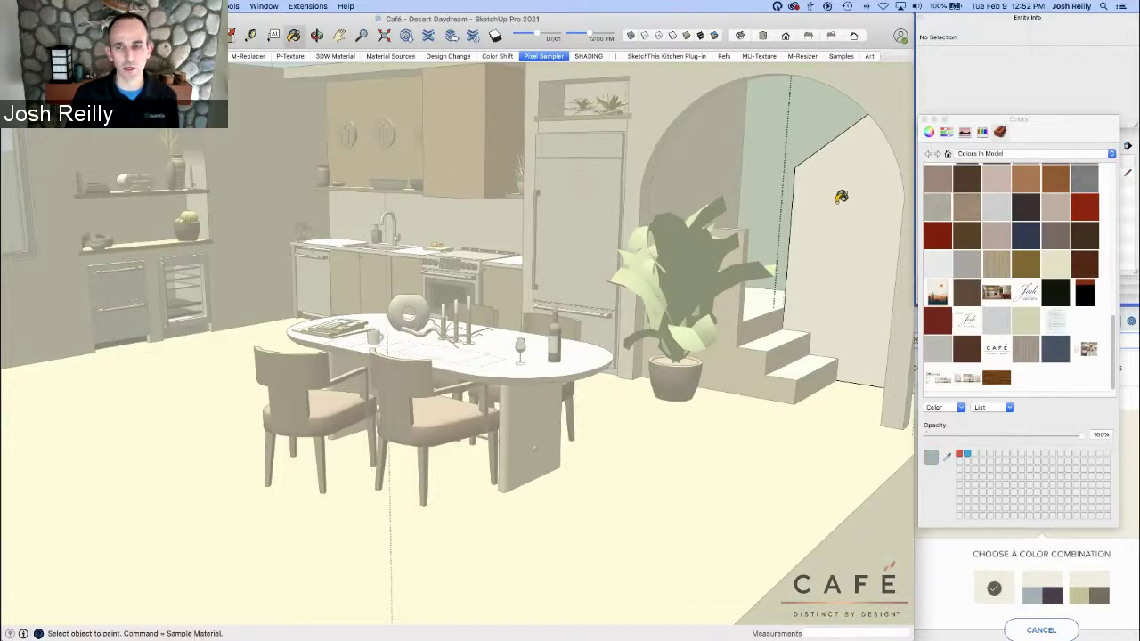
pyautogui.click(840, 199)
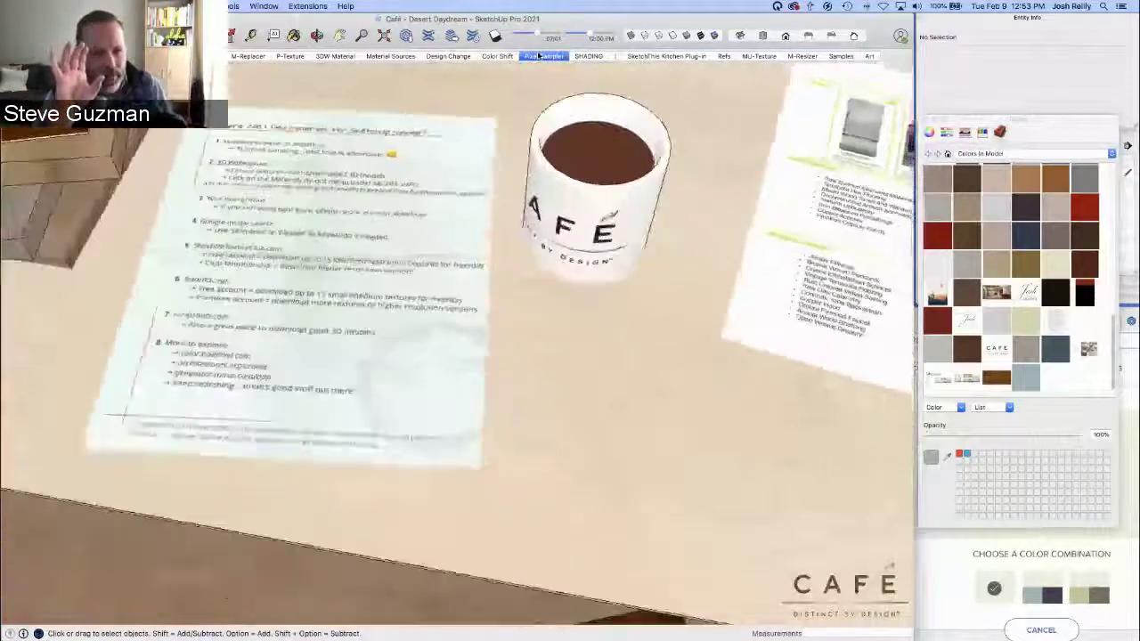
# Look around from the tabletop to the range and refrigerator, and widen the view to the whole kitchen
pyautogui.press('l')
pyautogui.moveTo(615, 216); pyautogui.dragTo(464, 221)
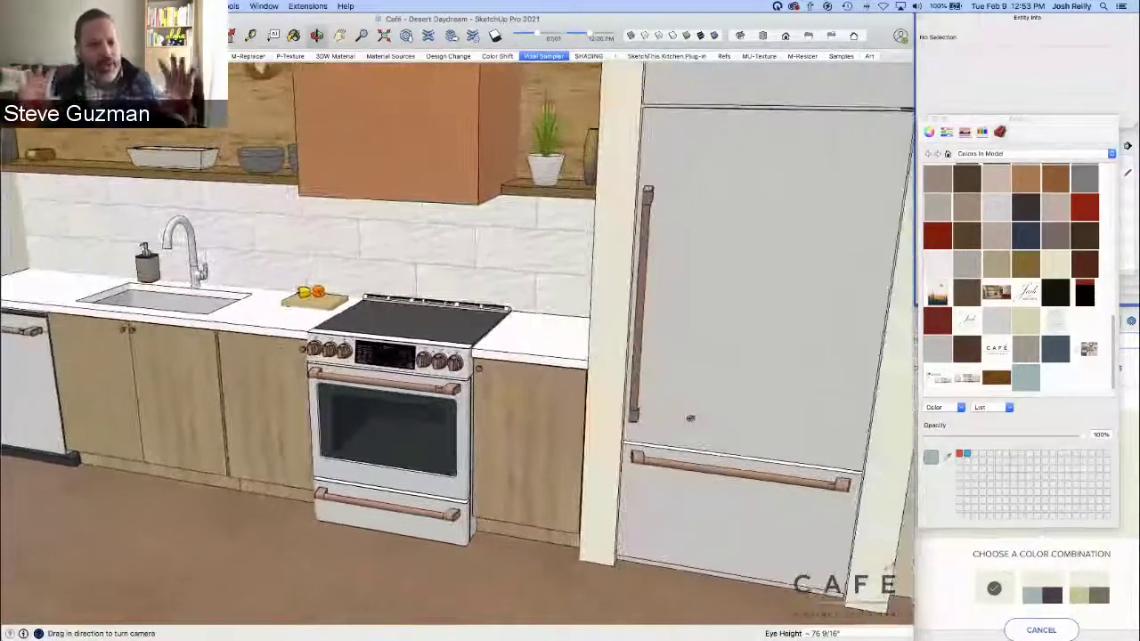
pyautogui.scroll(-5, 691, 418)
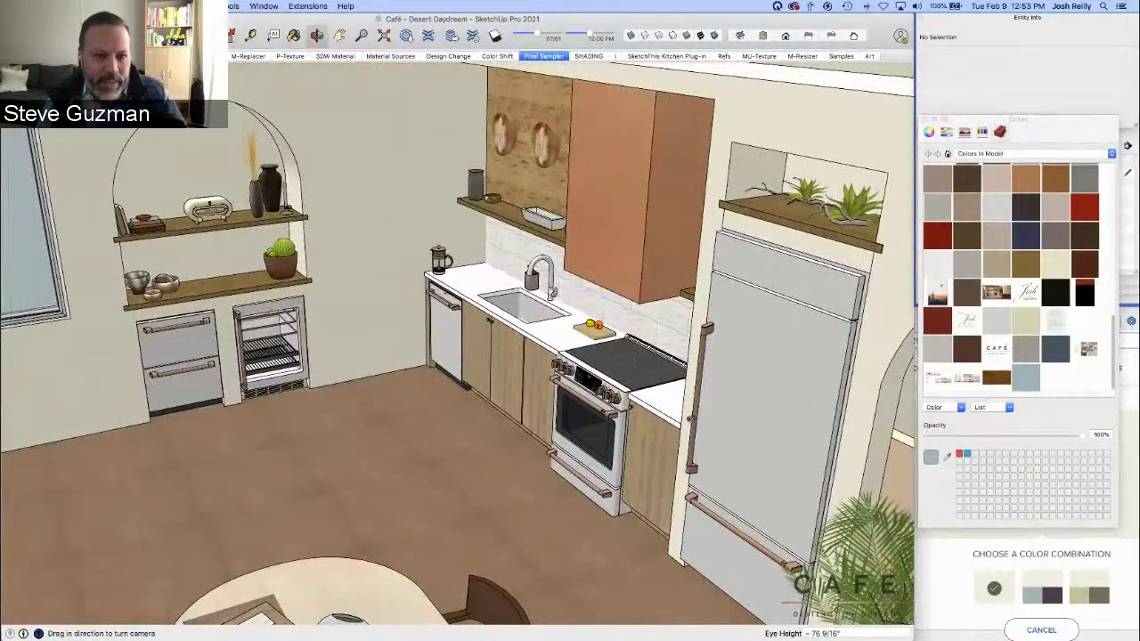
# Show the Material Sources scene, look up from the document, and walk up to the range to examine its controls and handles
pyautogui.click(403, 56)
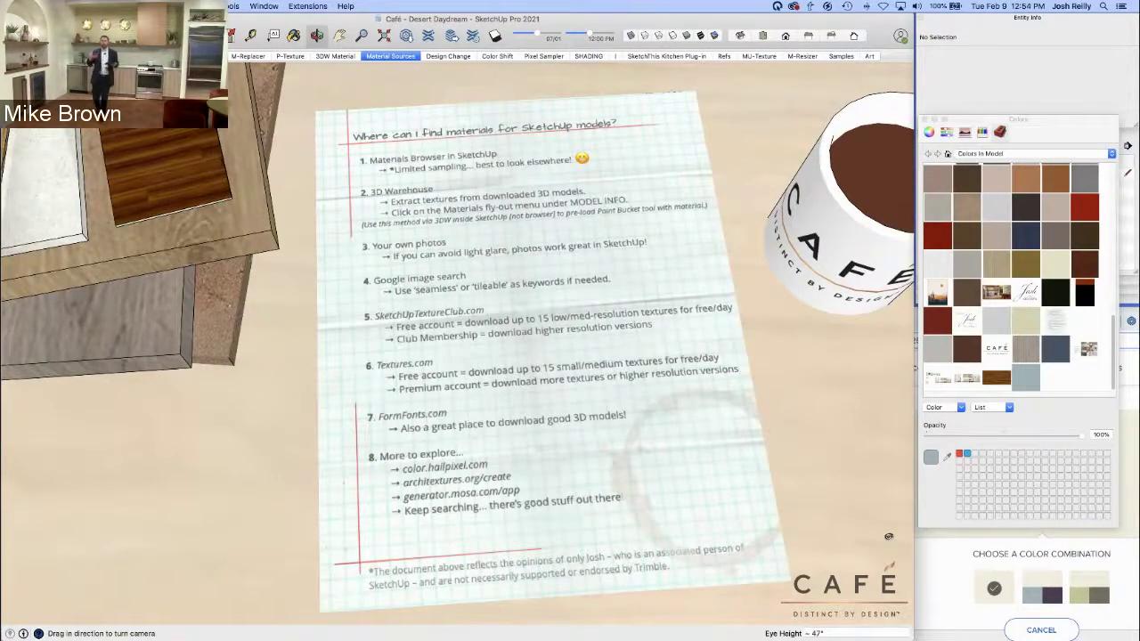
pyautogui.moveTo(707, 550); pyautogui.dragTo(531, 91)
pyautogui.moveTo(543, 235); pyautogui.dragTo(540, 64)
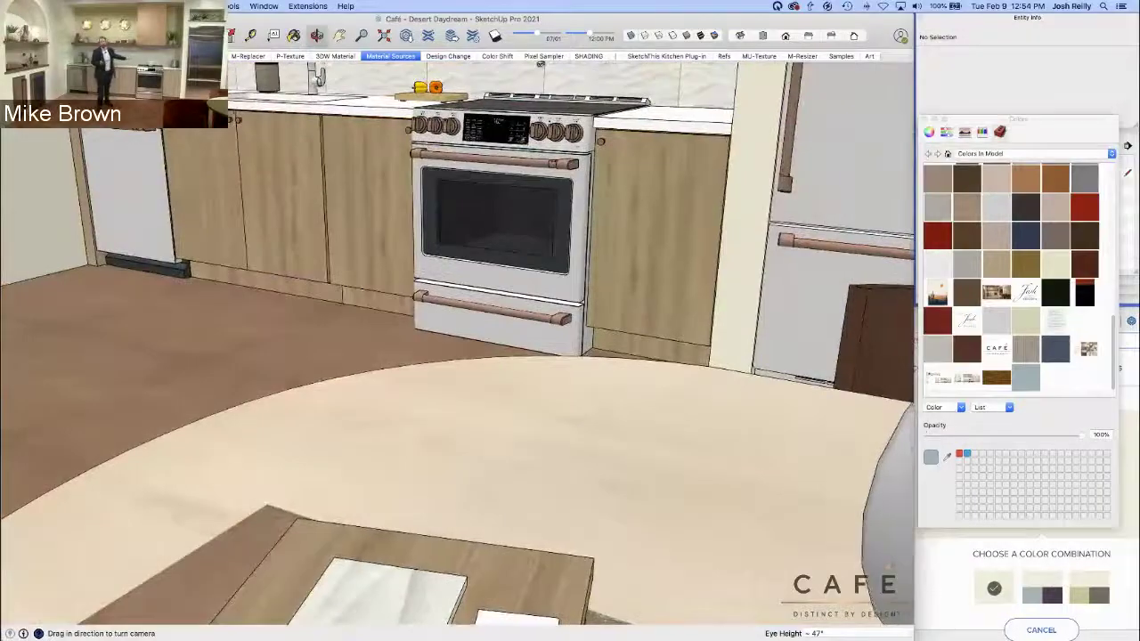
pyautogui.press('Up')
pyautogui.press('Up')
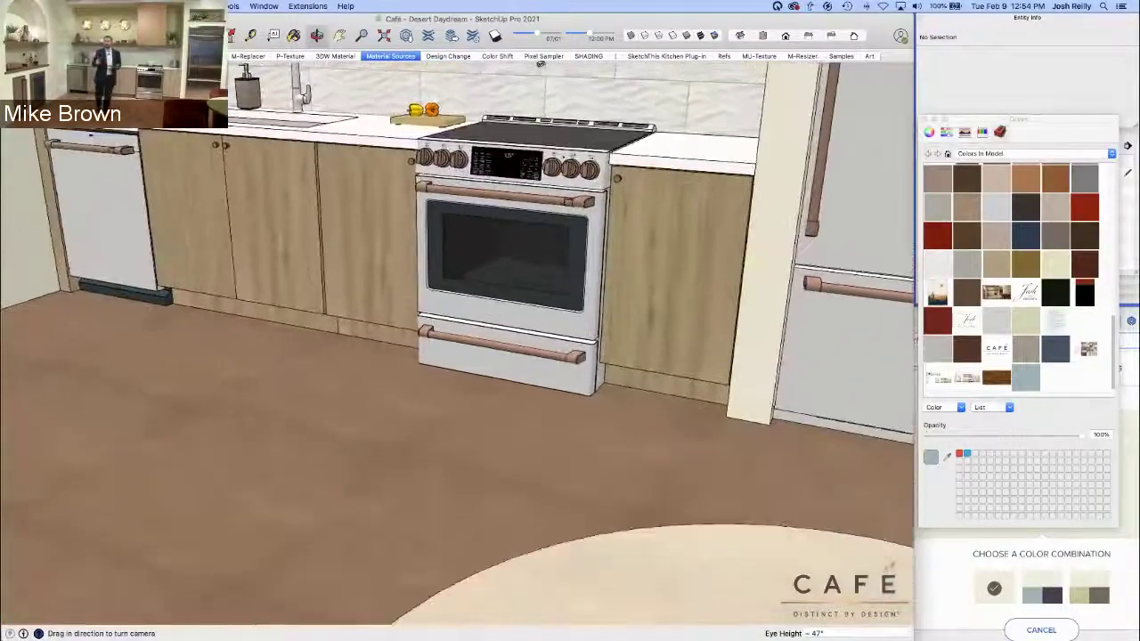
pyautogui.press('Up')
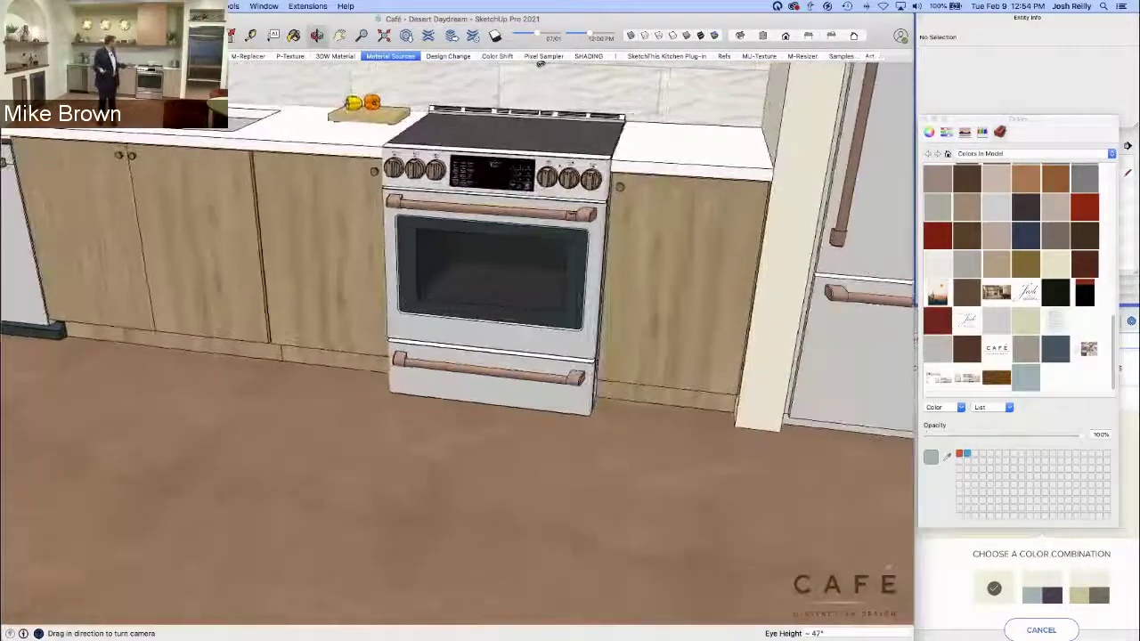
pyautogui.press('Up')
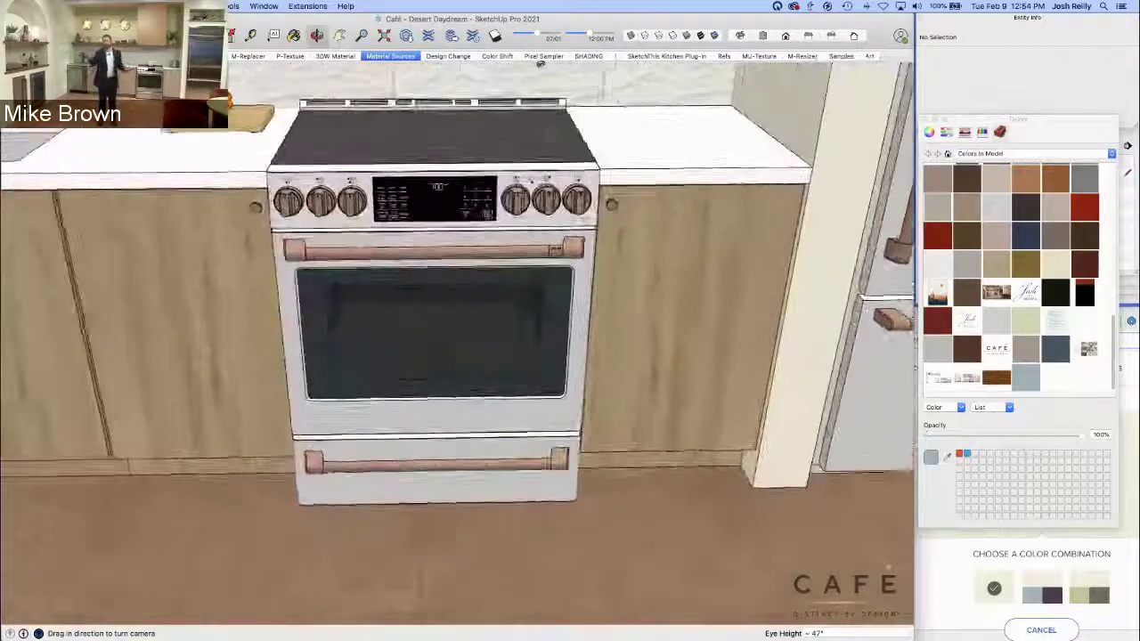
pyautogui.press('Up')
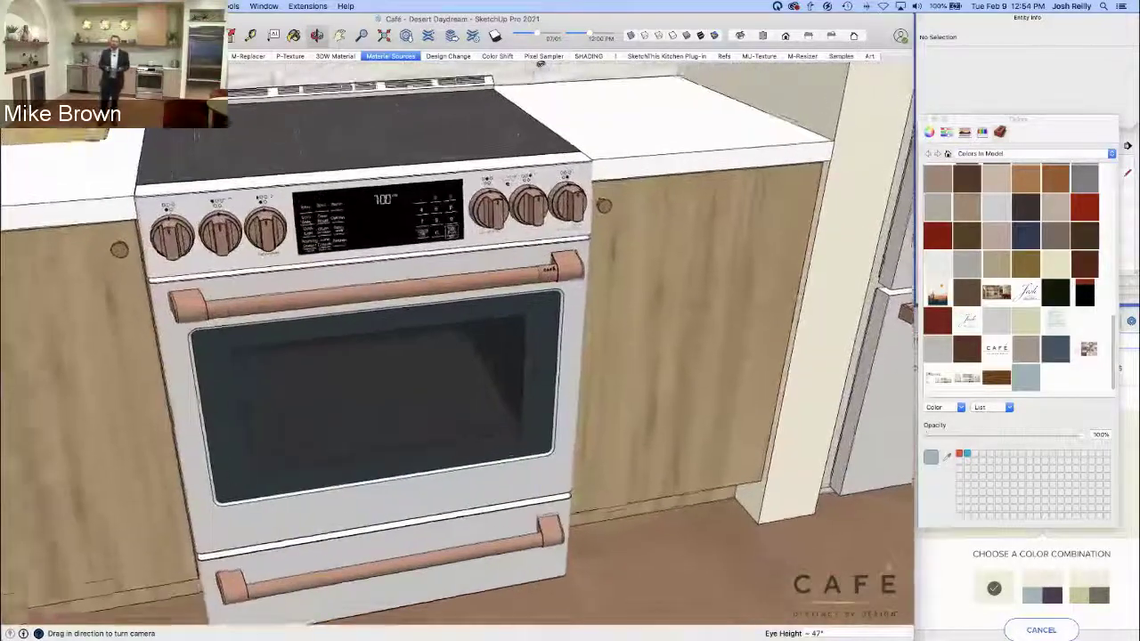
pyautogui.press('Up')
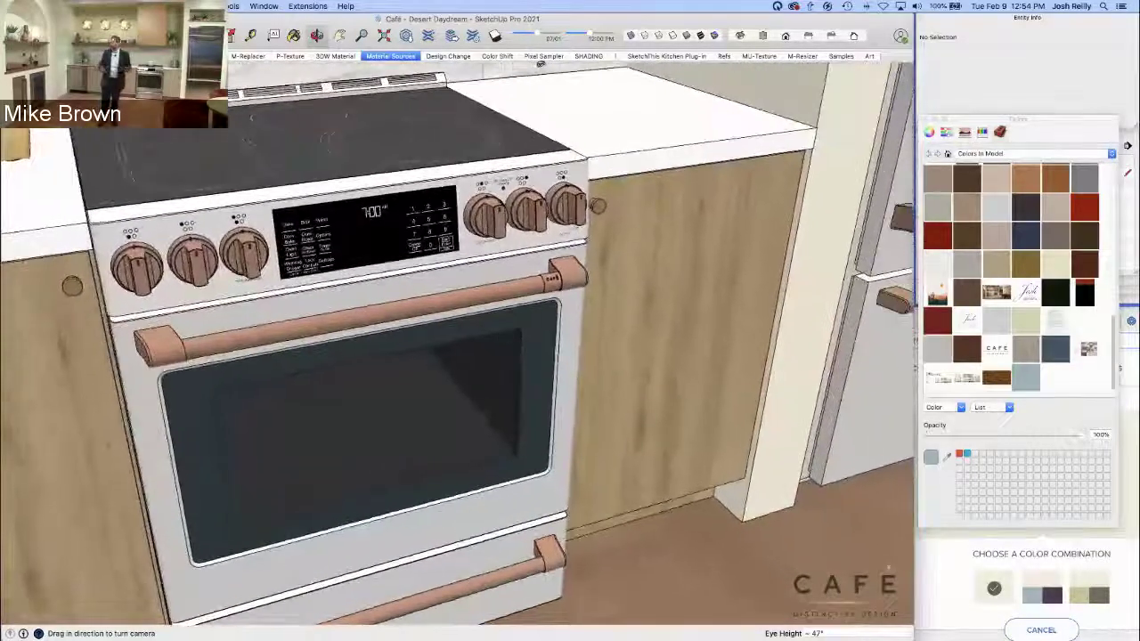
pyautogui.press('Up')
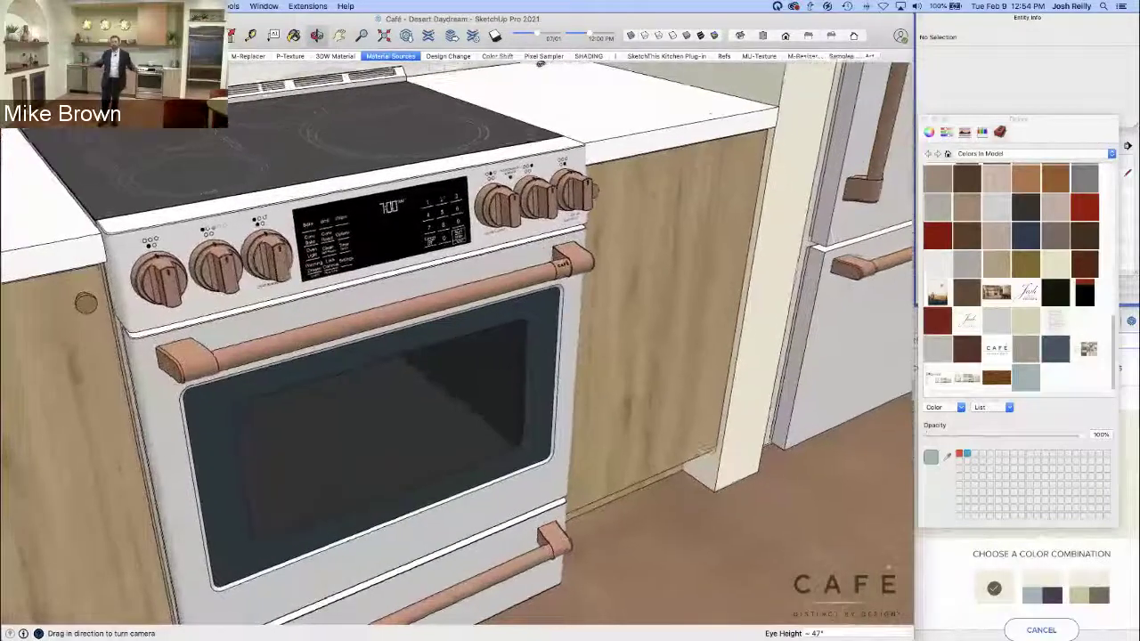
pyautogui.press('Up')
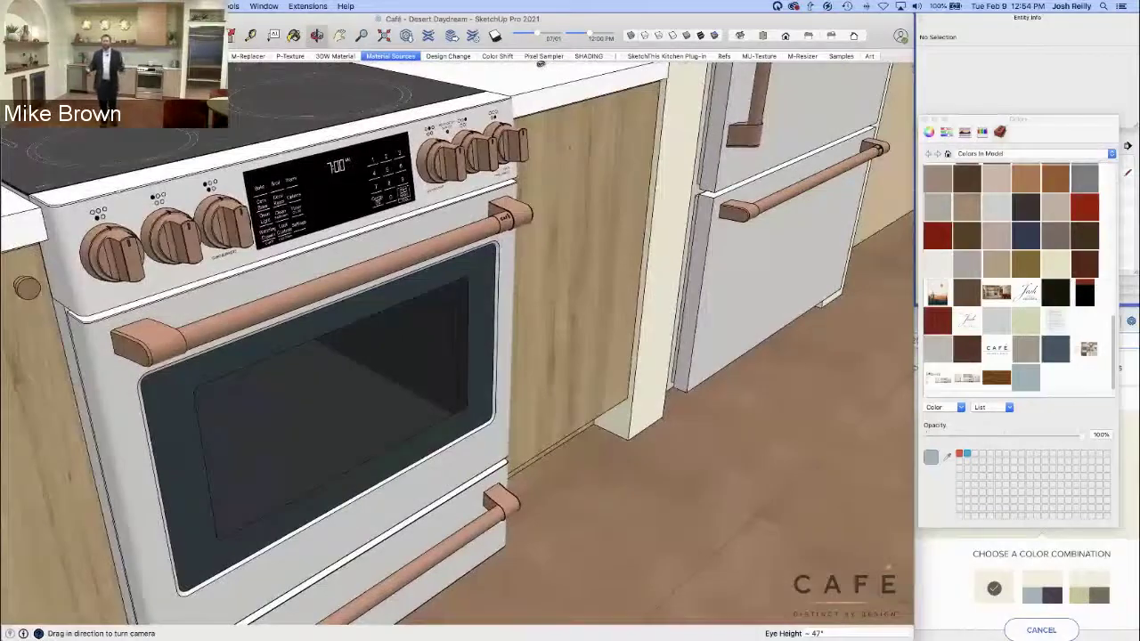
pyautogui.press('Down')
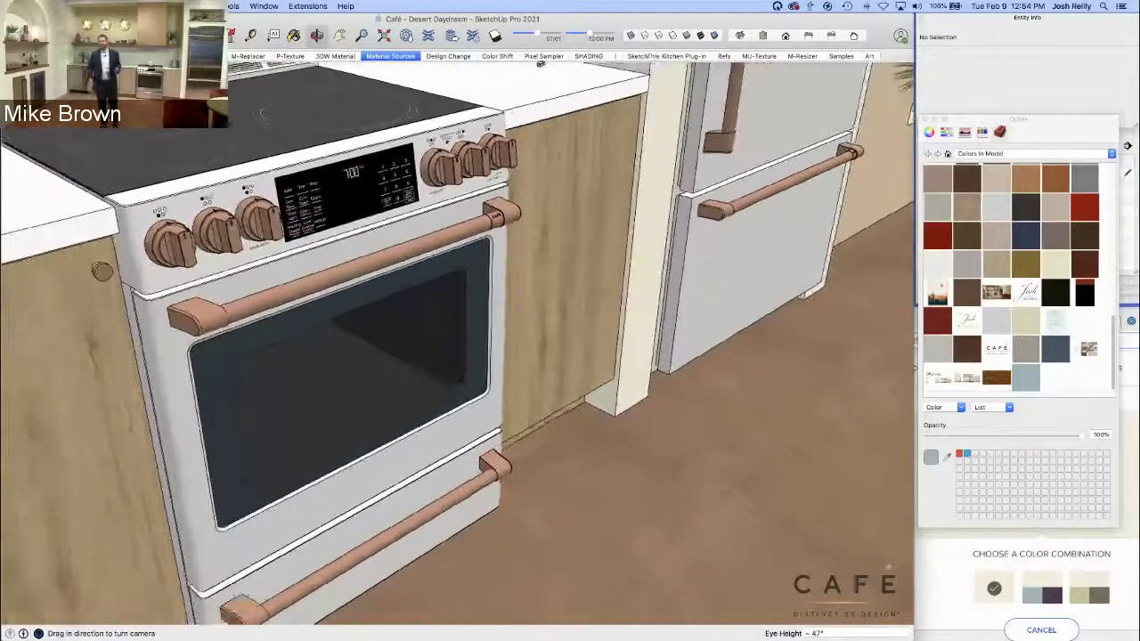
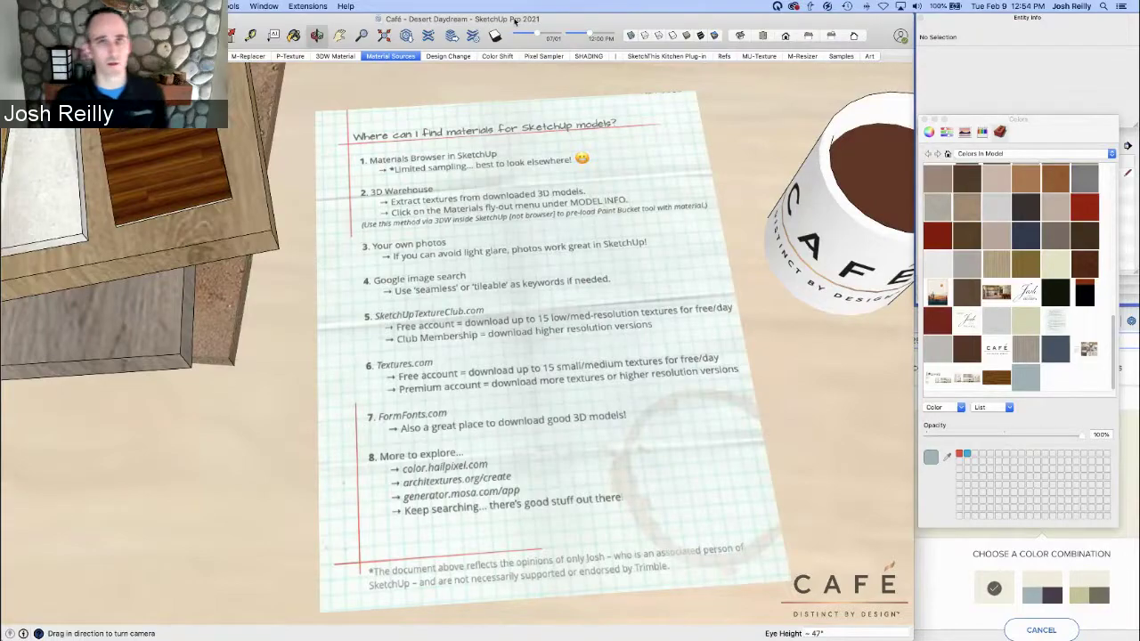
# Switch to the browser, reposition its window fully on screen, and show the Café Appliances catalogs in 3D Warehouse
pyautogui.hotkey('ctrl', 'Up')
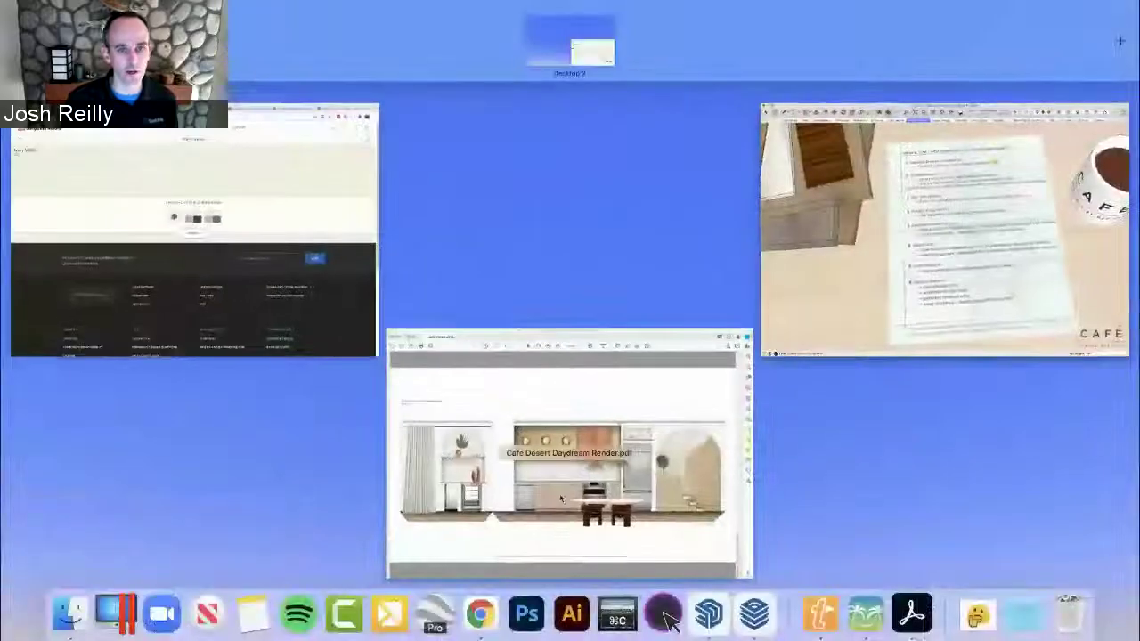
pyautogui.click(303, 275)
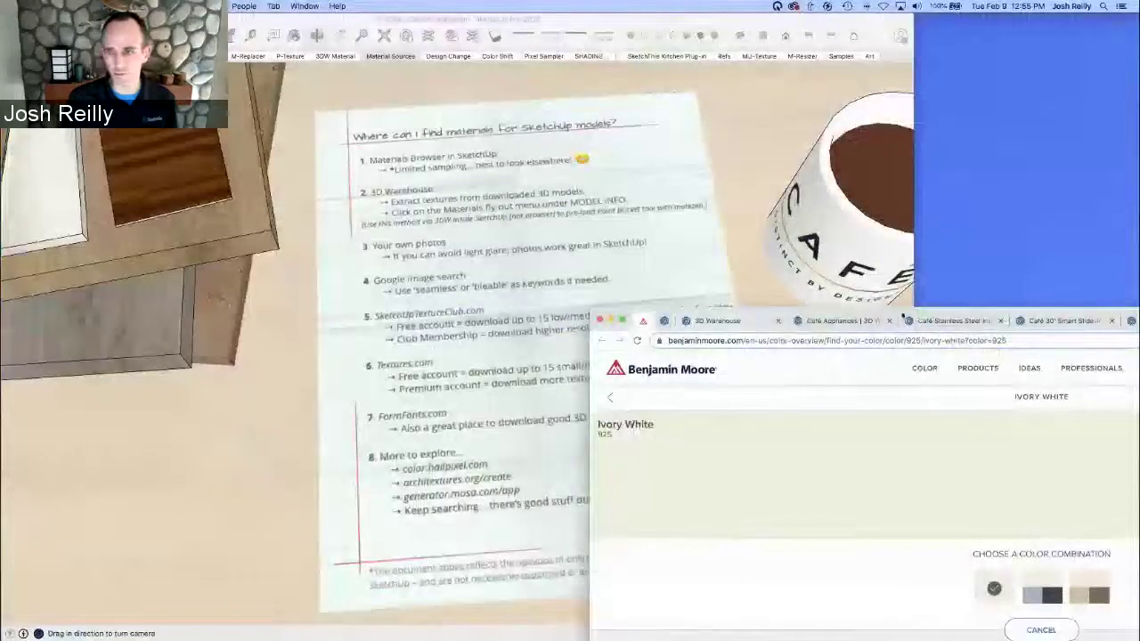
pyautogui.moveTo(961, 312); pyautogui.dragTo(393, 18)
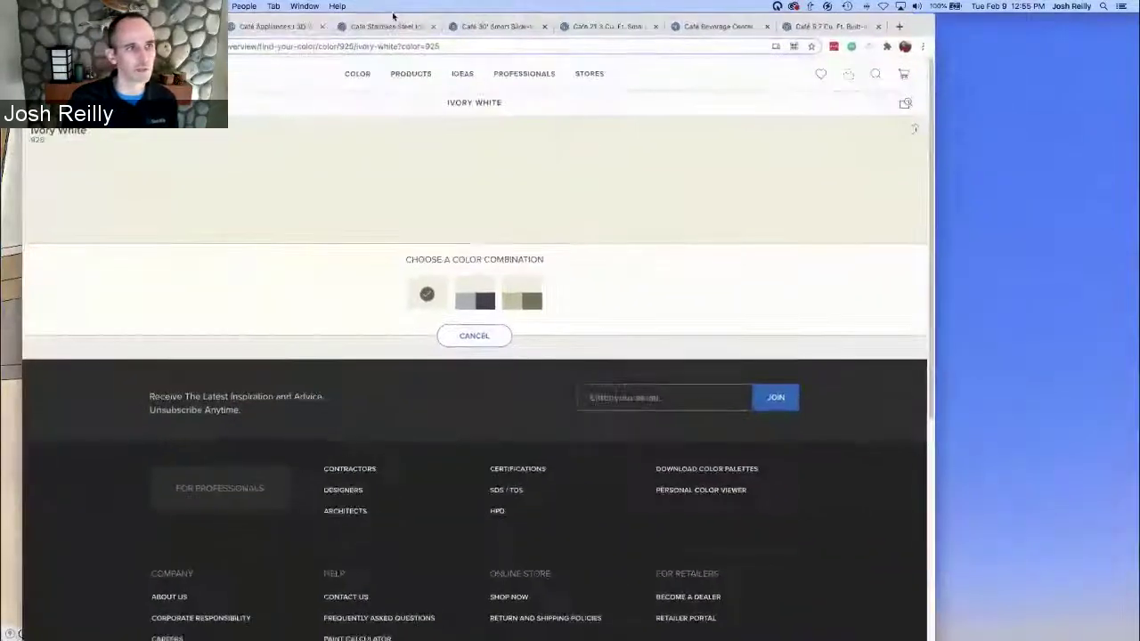
pyautogui.click(272, 26)
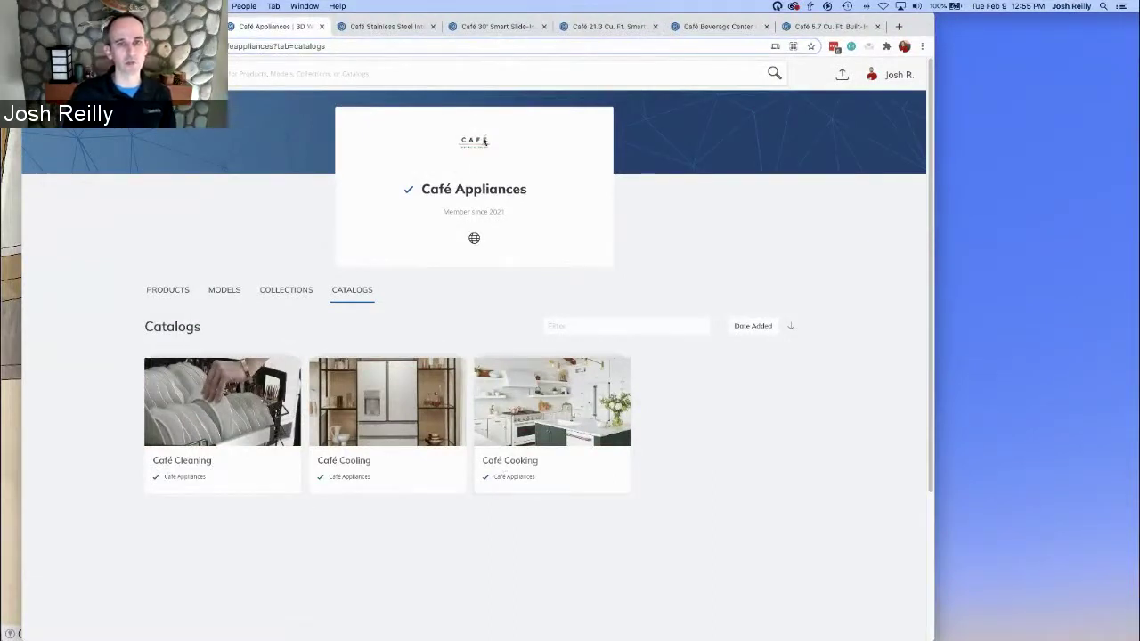
# Return to the 3D Warehouse home page, run a search without keywords, and expand the advanced filters
pyautogui.click(94, 74)
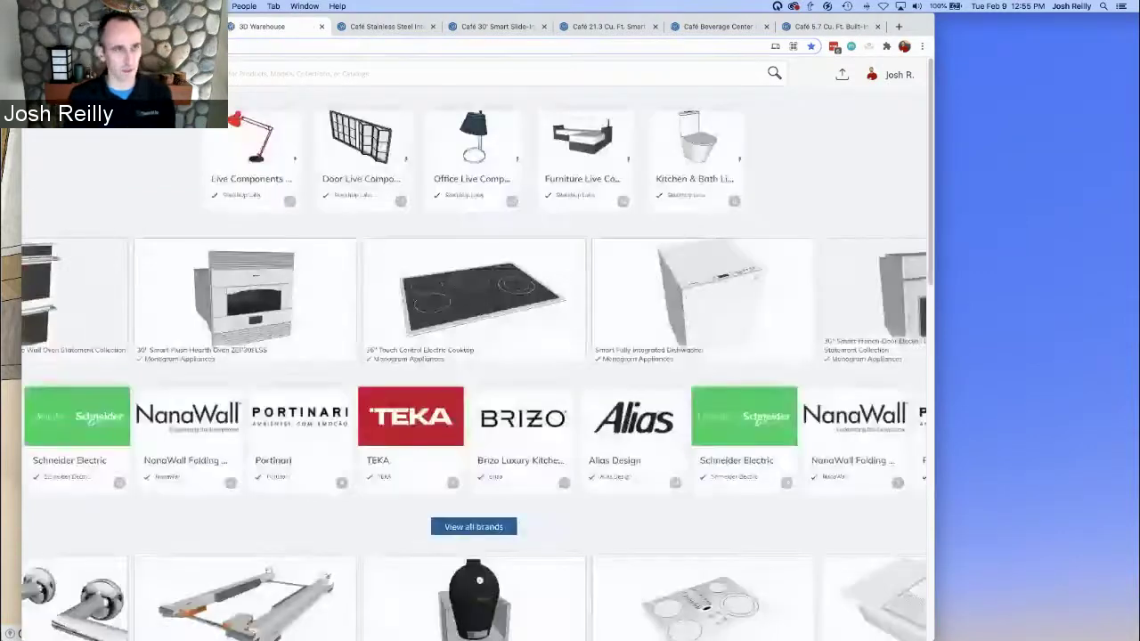
pyautogui.press('Return')
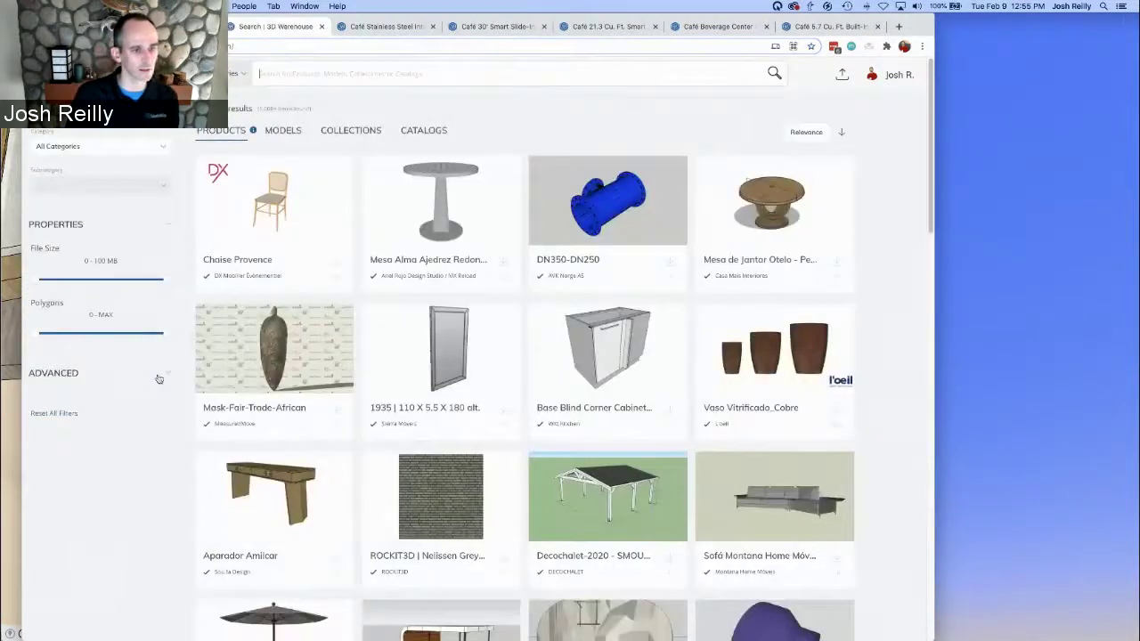
pyautogui.click(159, 376)
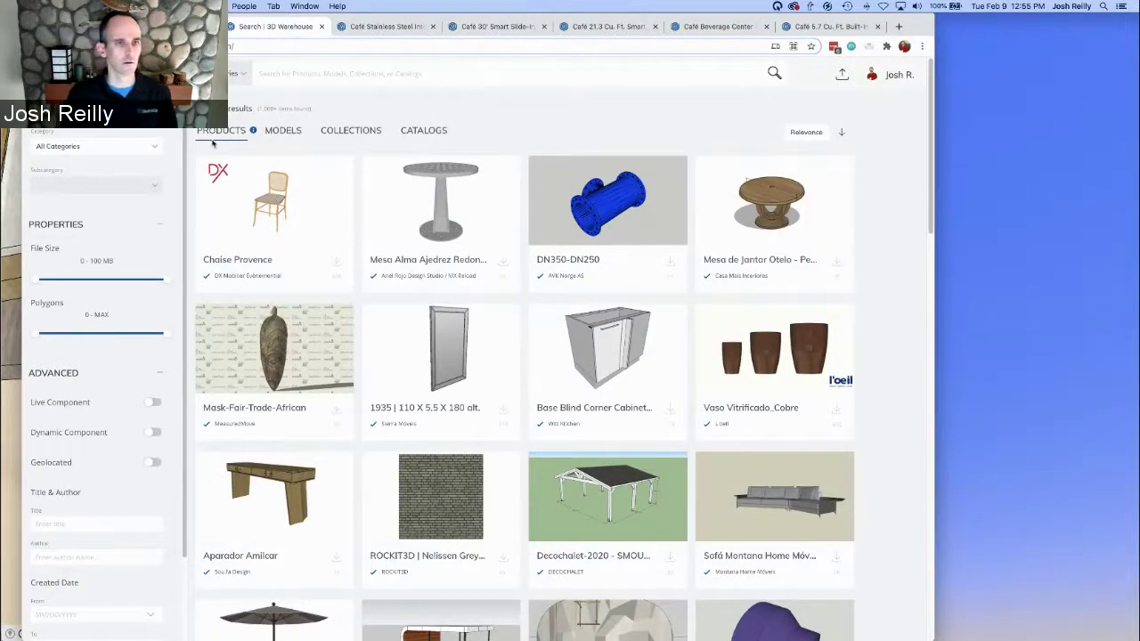
# Search 3D Warehouse for "cafe" and refine the search to "cafe appliances"
pyautogui.click(297, 74)
pyautogui.write('caf')
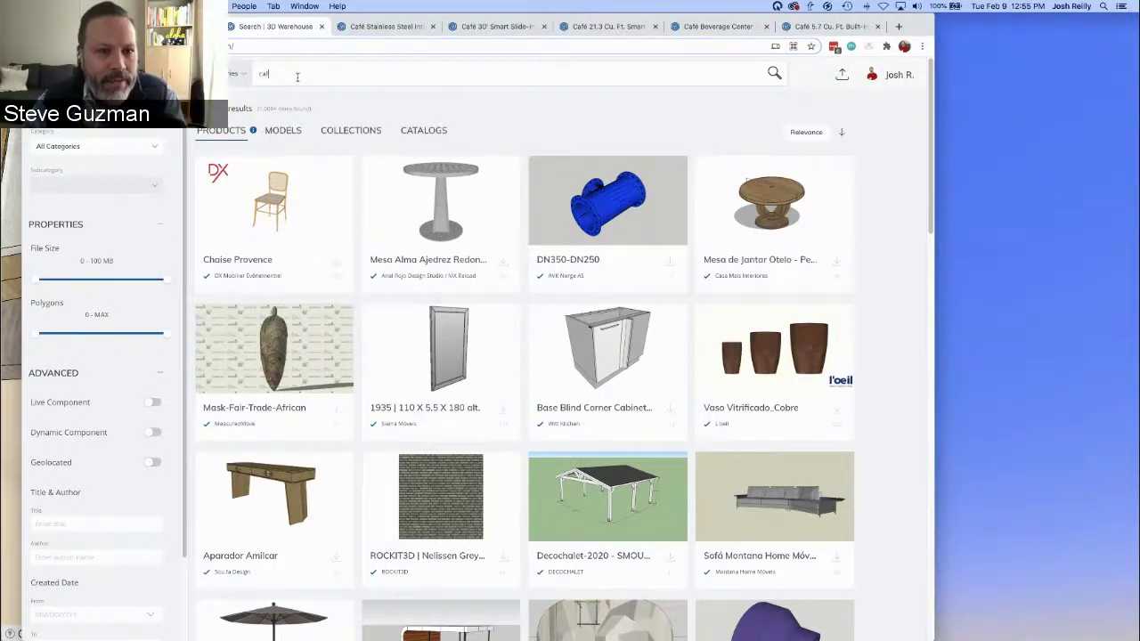
pyautogui.write('e')
pyautogui.press('Return')
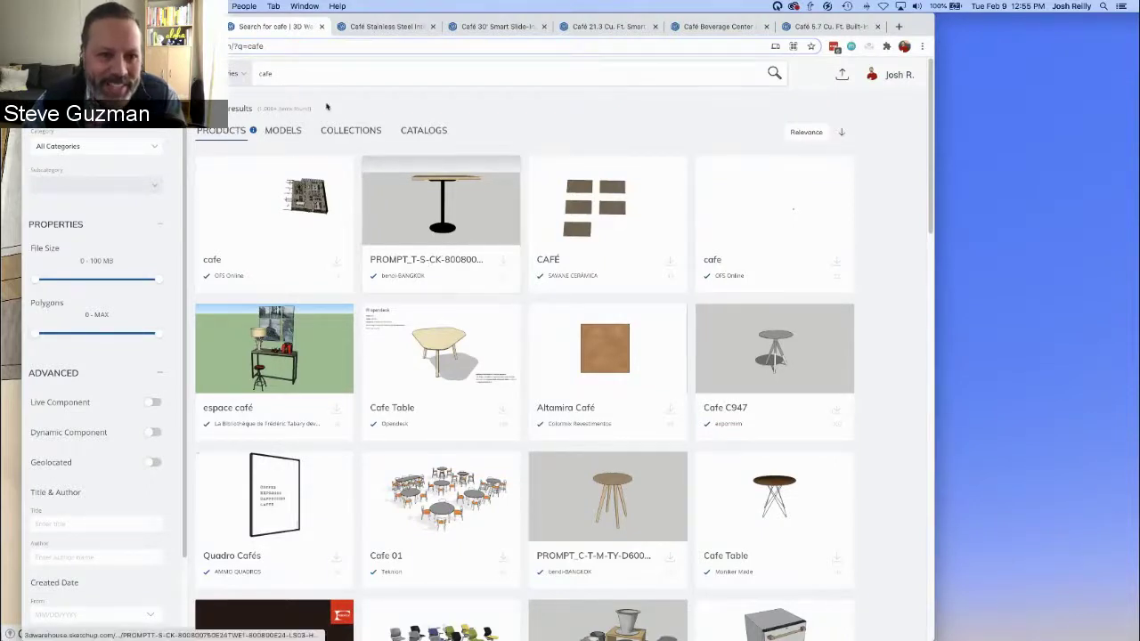
pyautogui.write('ppl')
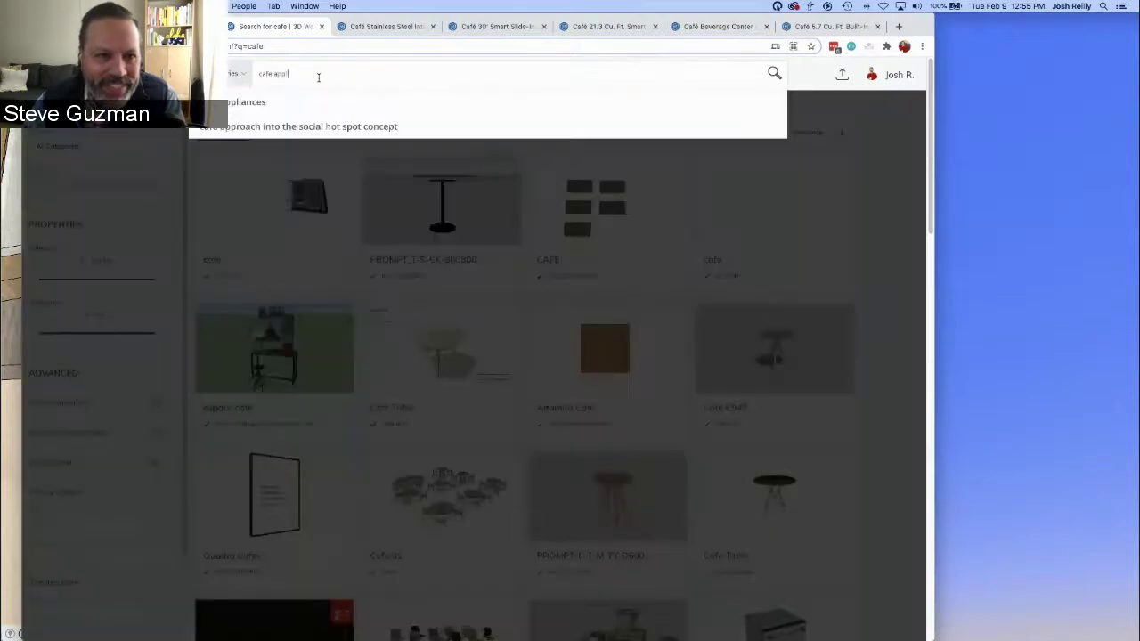
pyautogui.write('iances')
pyautogui.press('Return')
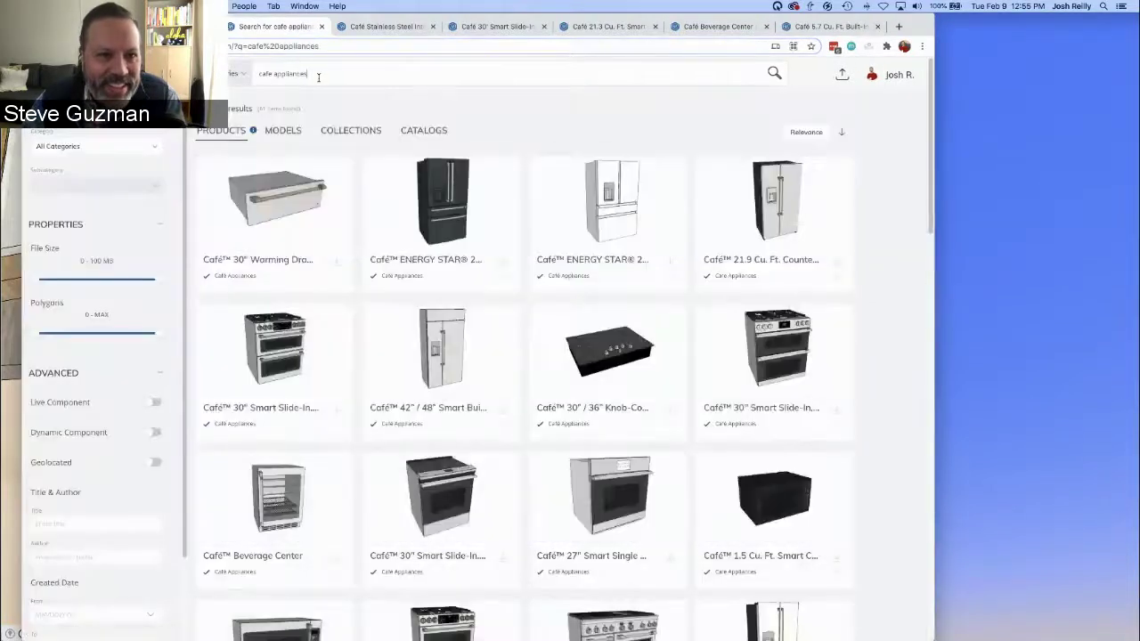
# From the Café Appliances brand page, open the Café Cooling catalog and browse its wine and beverage centers and full size refrigerators
pyautogui.click(214, 278)
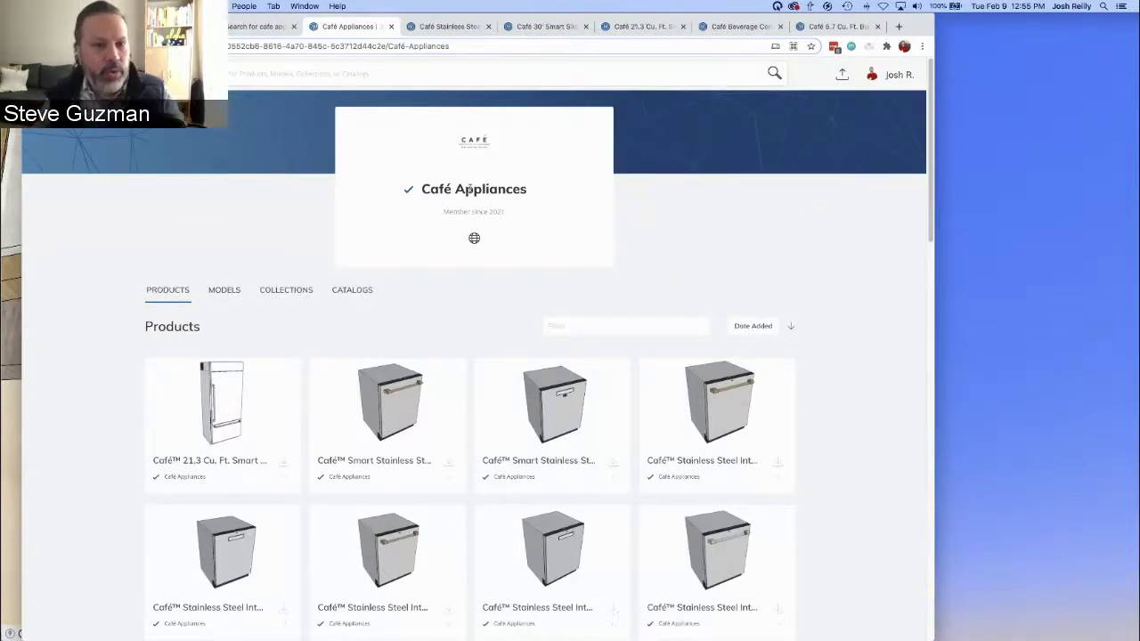
pyautogui.click(352, 292)
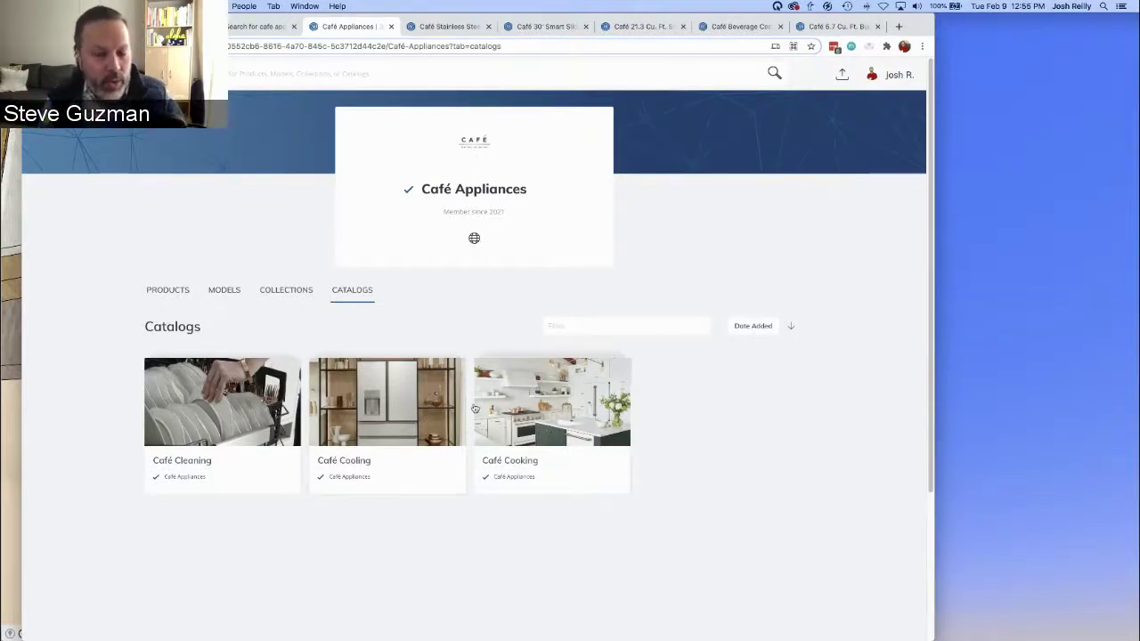
pyautogui.click(398, 430)
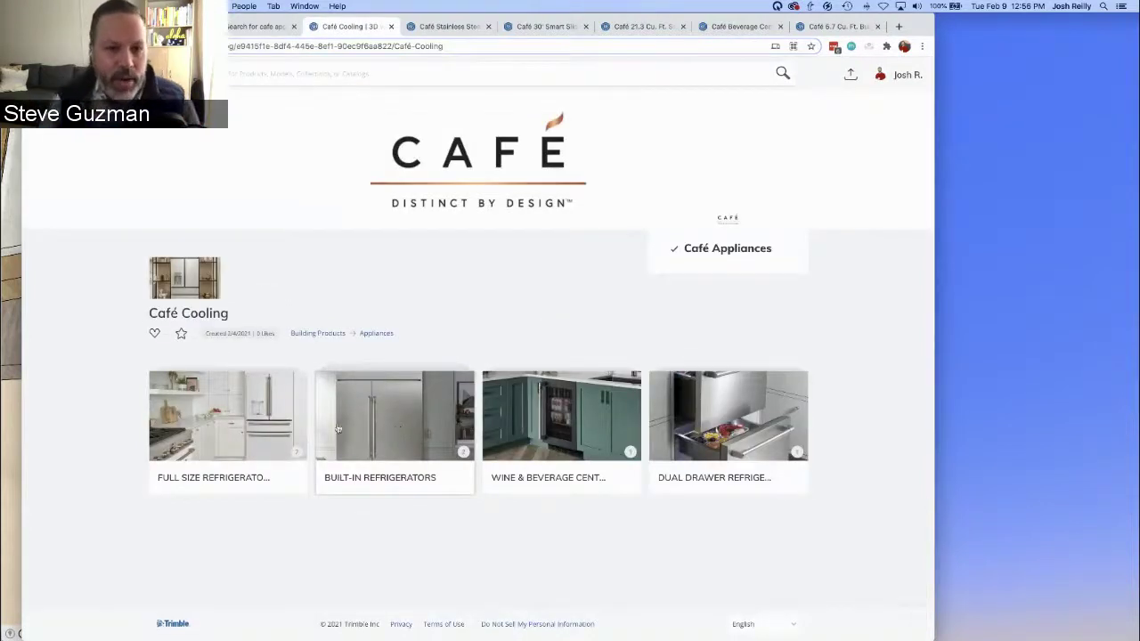
pyautogui.click(539, 412)
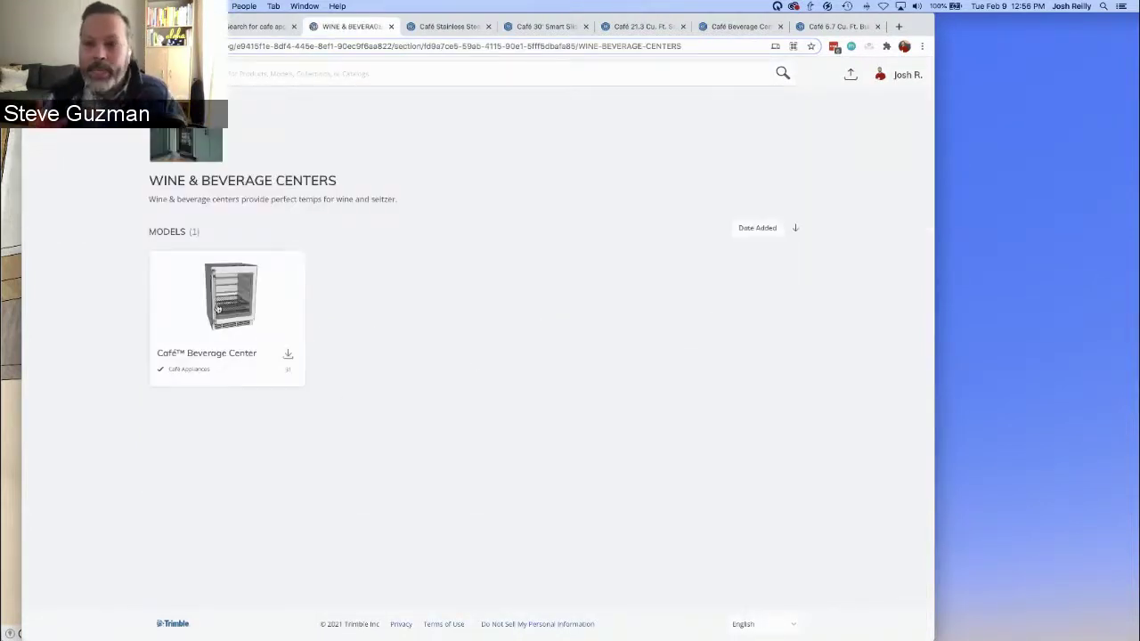
pyautogui.click(35, 46)
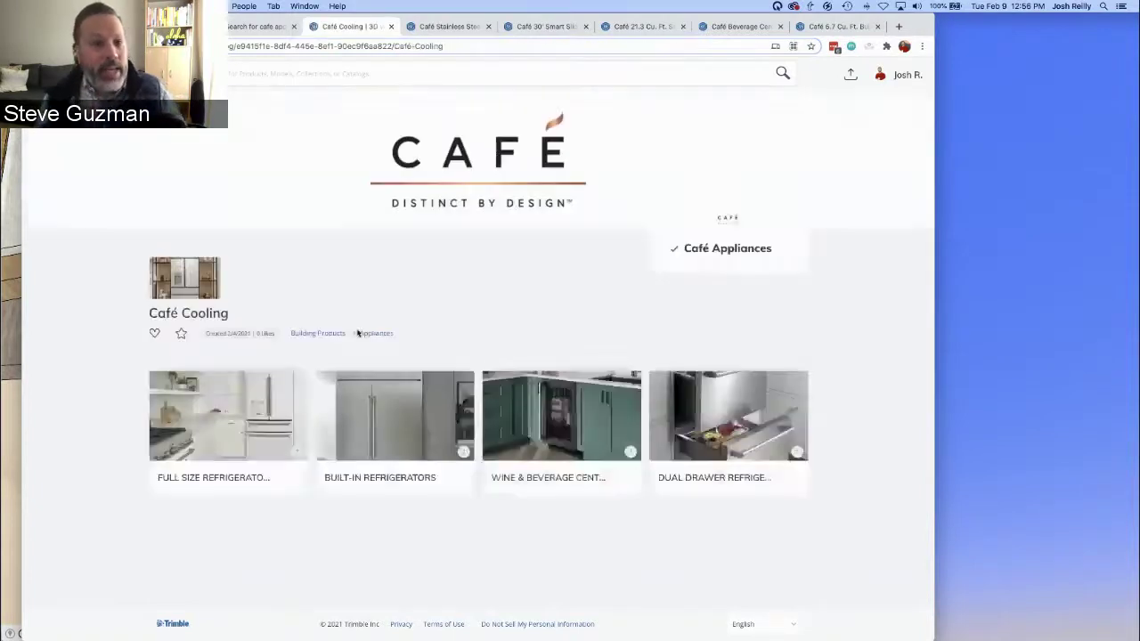
pyautogui.click(257, 426)
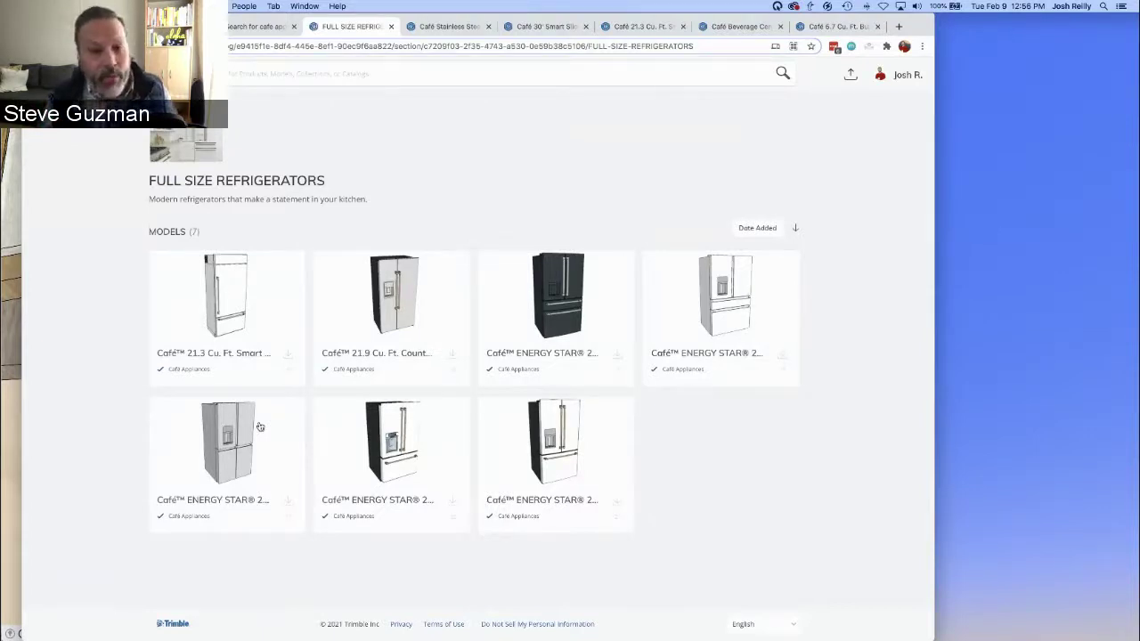
# Switch back to SketchUp and turn the view from the materials document to the range and built-in refrigerator
pyautogui.hotkey('ctrl', 'Up')
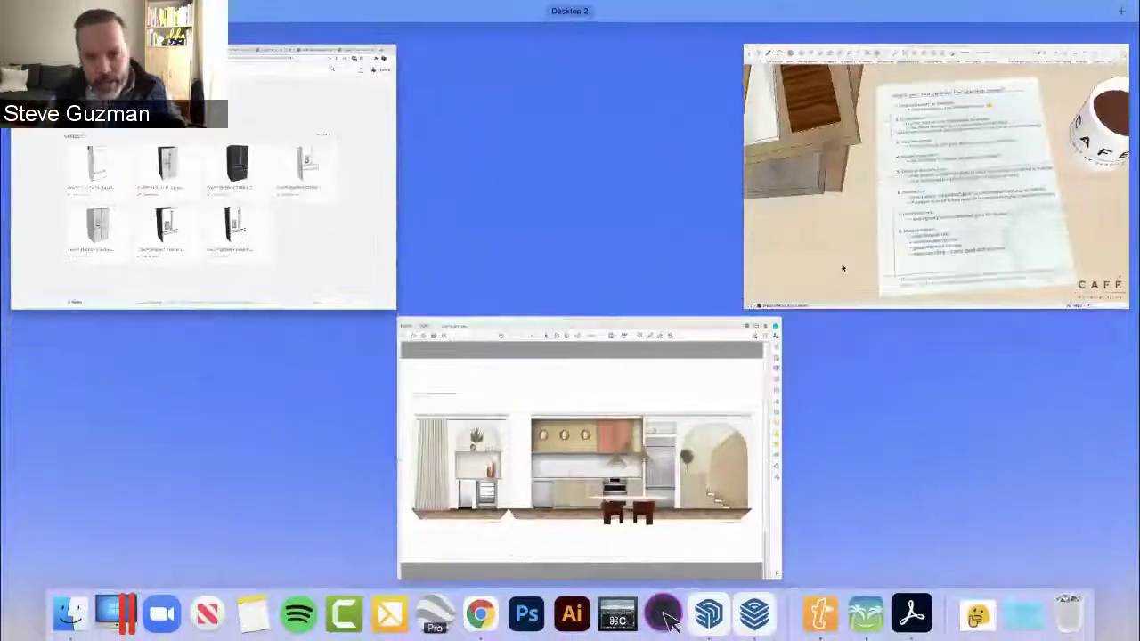
pyautogui.click(843, 267)
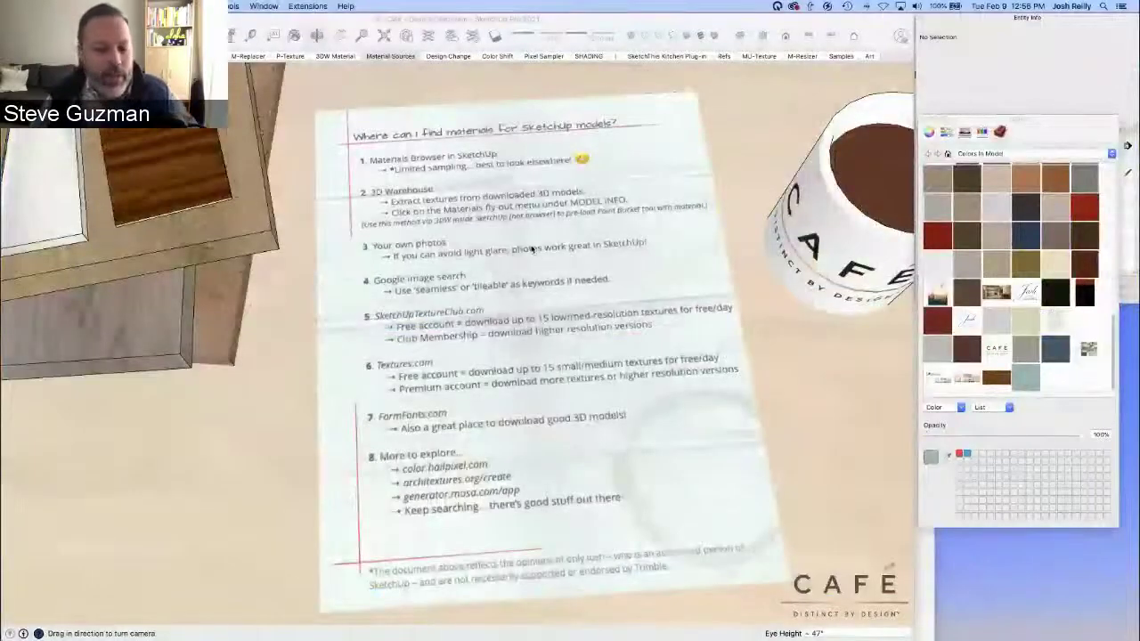
pyautogui.scroll(-5, 535, 255)
pyautogui.press('space')
pyautogui.moveTo(527, 337); pyautogui.dragTo(531, 208)
pyautogui.moveTo(554, 298)
pyautogui.mouseDown(button='middle')
pyautogui.moveTo(544, 184)
pyautogui.moveTo(555, 191)
pyautogui.moveTo(573, 352)
pyautogui.moveTo(550, 350)
pyautogui.mouseUp(button='middle')
pyautogui.keyDown('shift'); pyautogui.moveTo(335, 310); pyautogui.dragTo(404, 319, button='middle'); pyautogui.keyUp('shift')
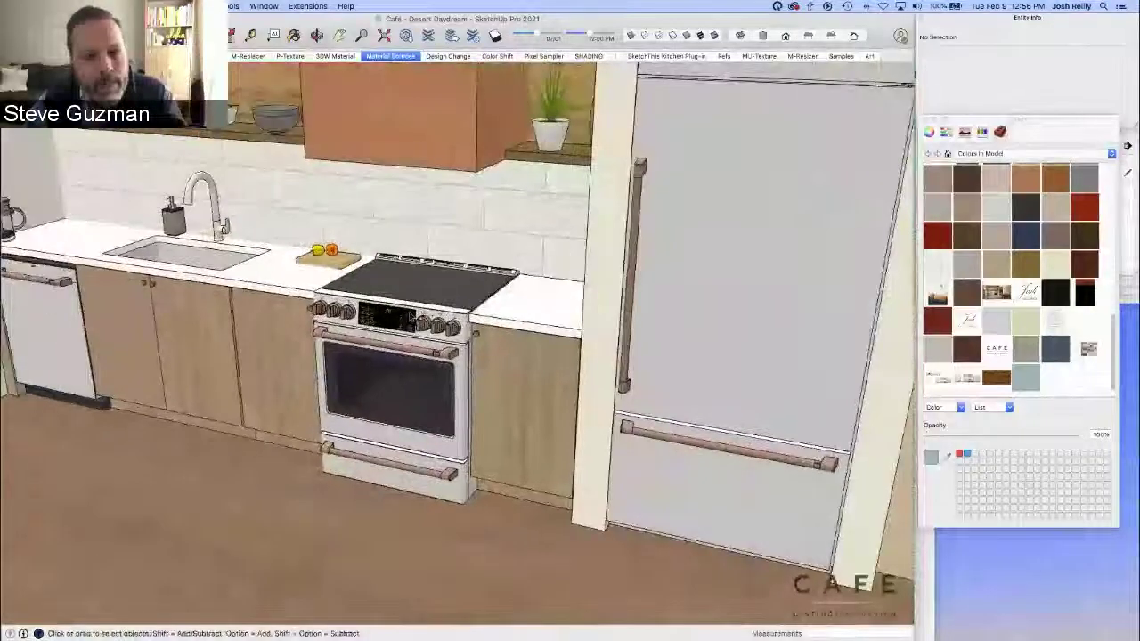
# In the range's component options, set the accessories finish to Brushed Black and the body finish to Matte White, and apply
pyautogui.click(403, 319)
pyautogui.rightClick(401, 314)
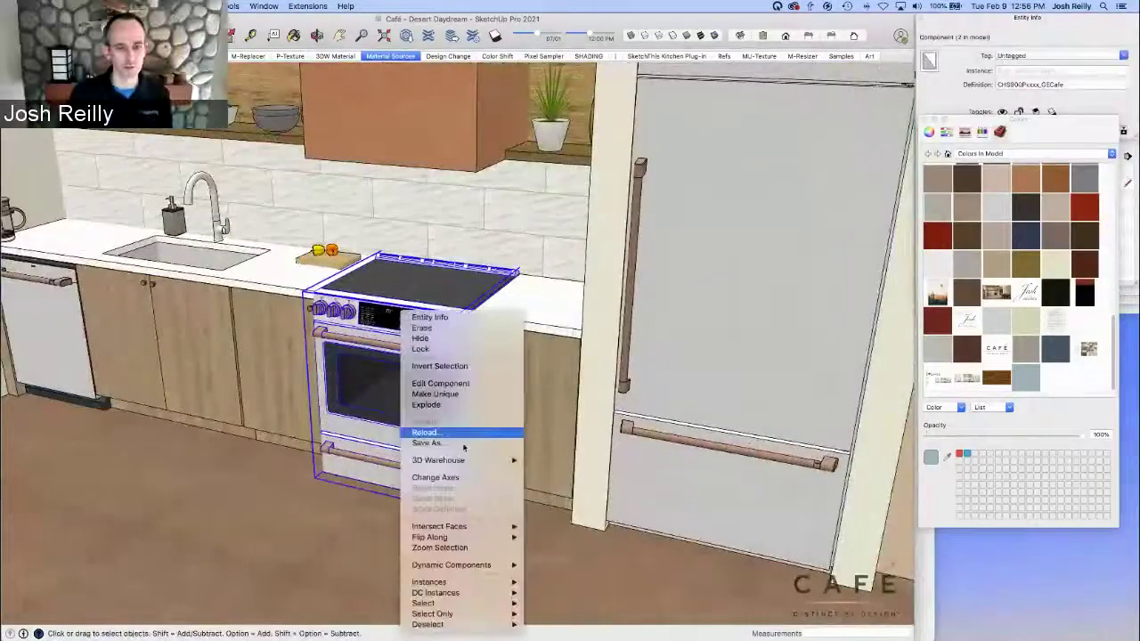
pyautogui.moveTo(498, 566)
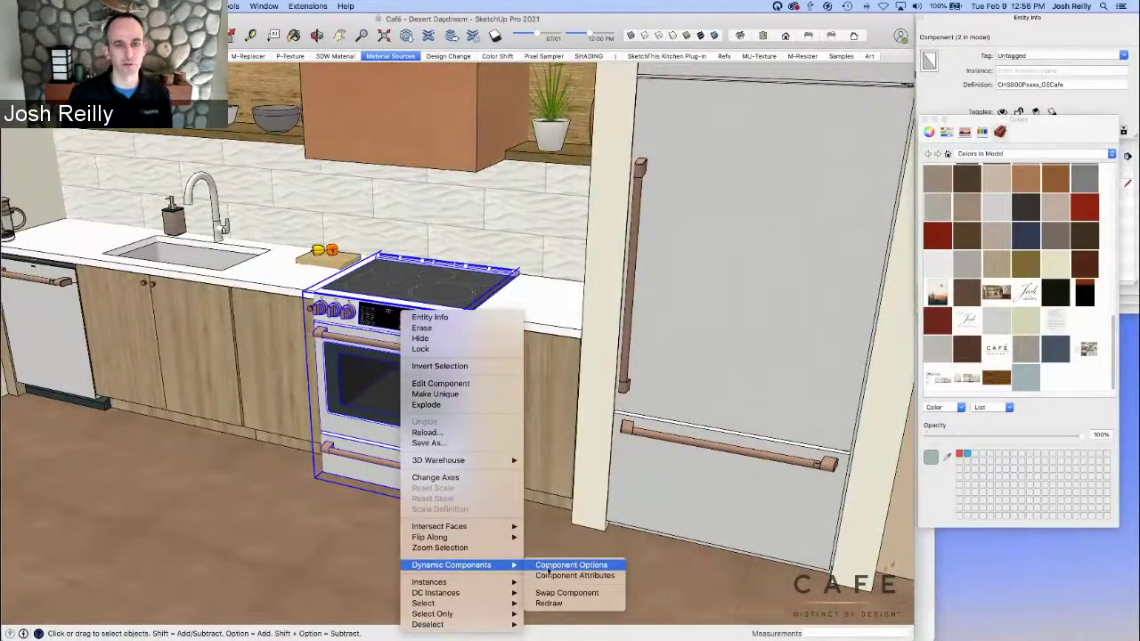
pyautogui.click(548, 566)
pyautogui.moveTo(289, 237); pyautogui.dragTo(160, 140)
pyautogui.click(213, 339)
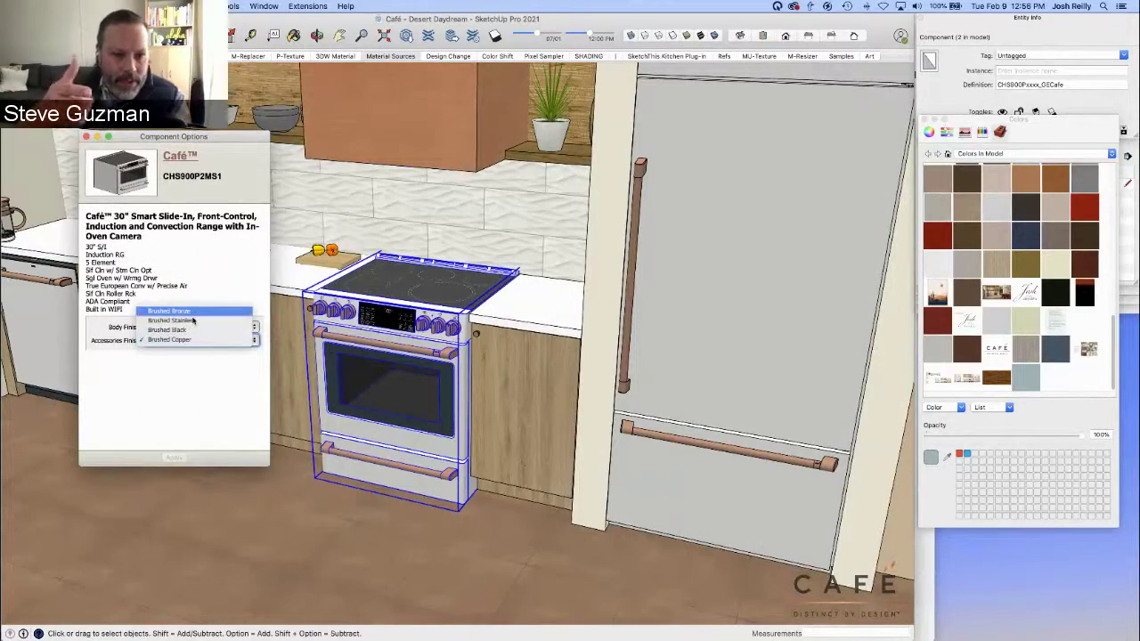
pyautogui.click(193, 321)
pyautogui.click(187, 326)
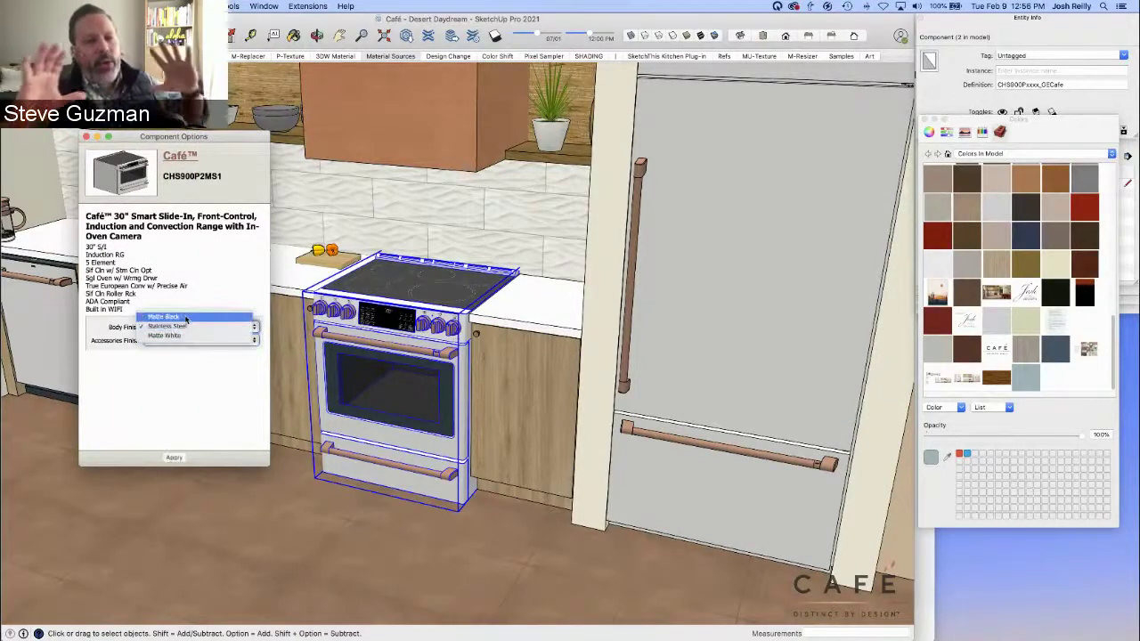
pyautogui.click(166, 335)
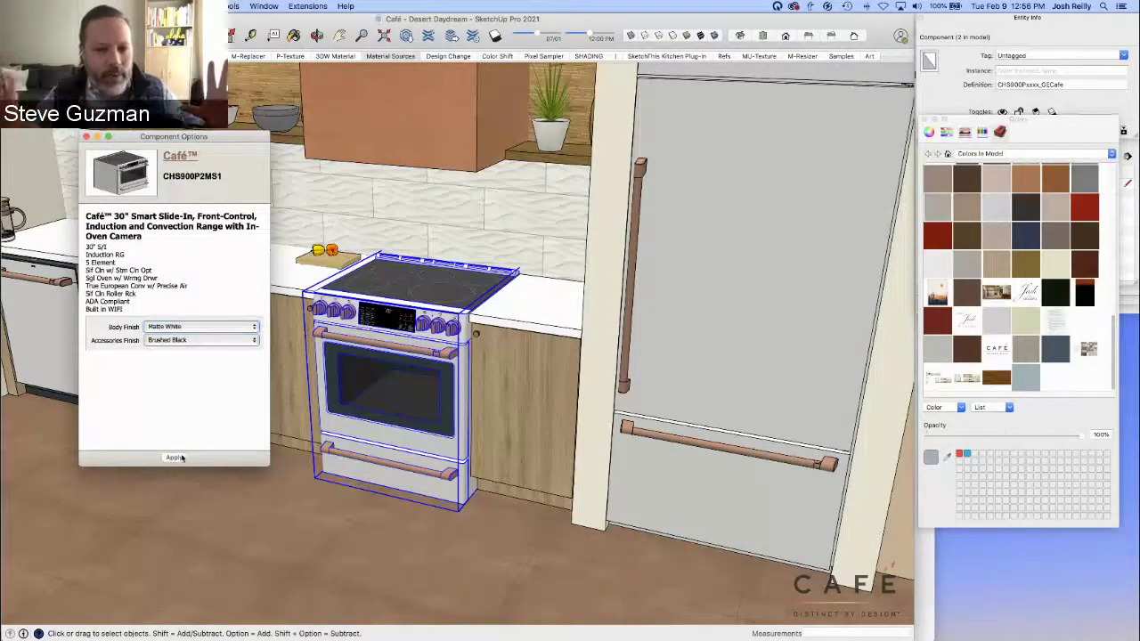
pyautogui.click(175, 458)
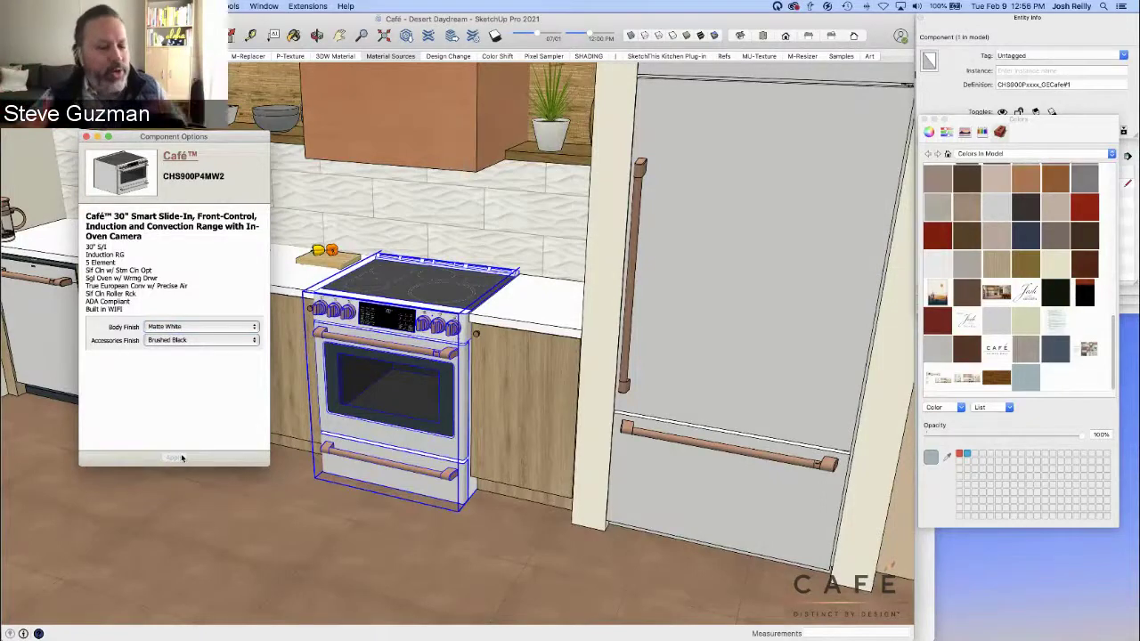
pyautogui.click(86, 137)
# In the dishwasher's component options, set the accessories finish to Brushed Black and the body finish to Matte Black, and apply
pyautogui.keyDown('shift'); pyautogui.moveTo(141, 300); pyautogui.dragTo(459, 349, button='middle'); pyautogui.keyUp('shift')
pyautogui.scroll(10, 305, 364)
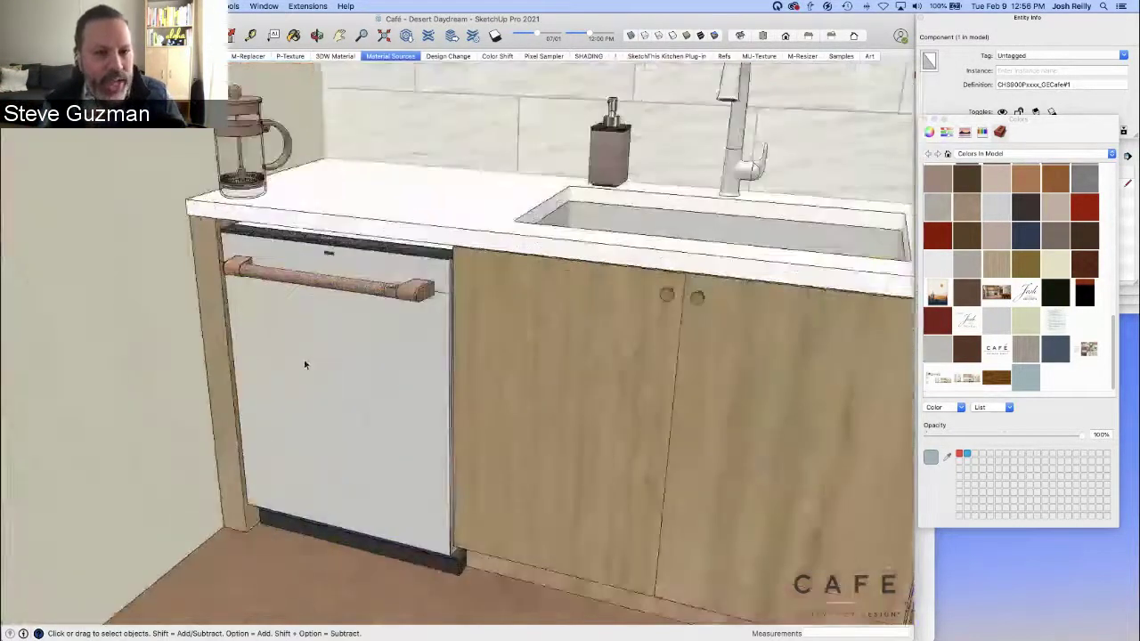
pyautogui.rightClick(403, 283)
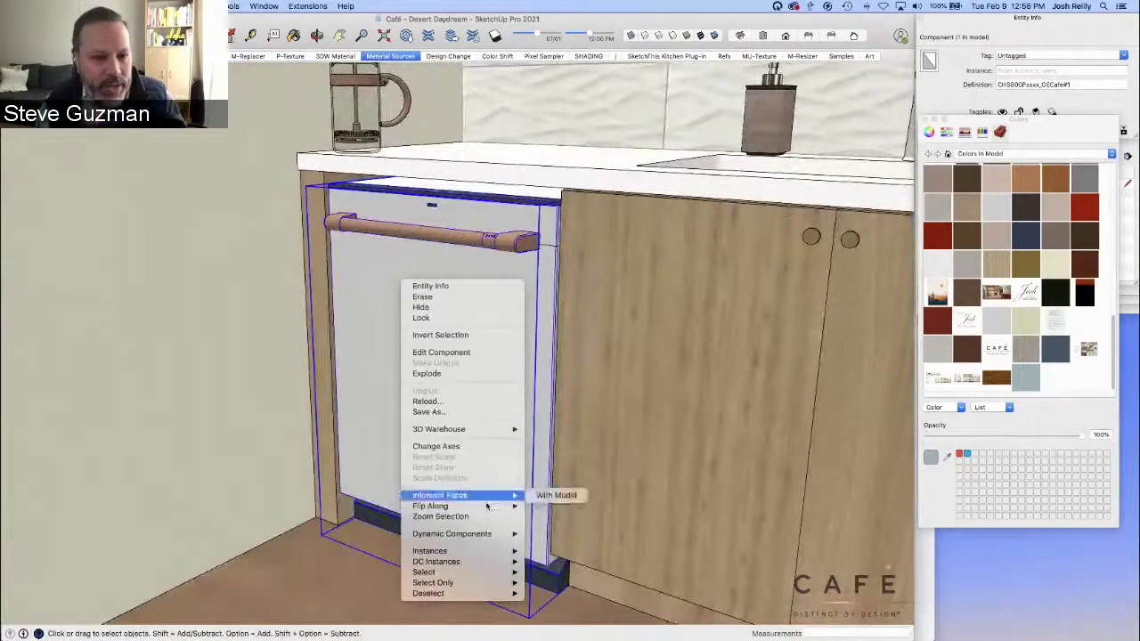
pyautogui.moveTo(497, 536)
pyautogui.click(570, 536)
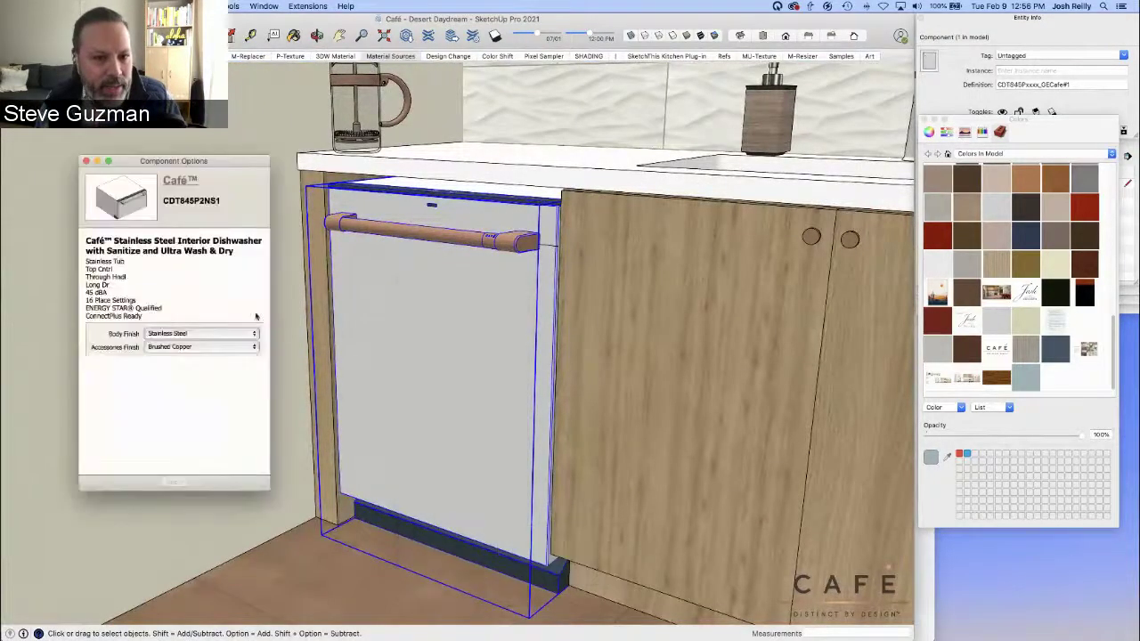
pyautogui.click(212, 333)
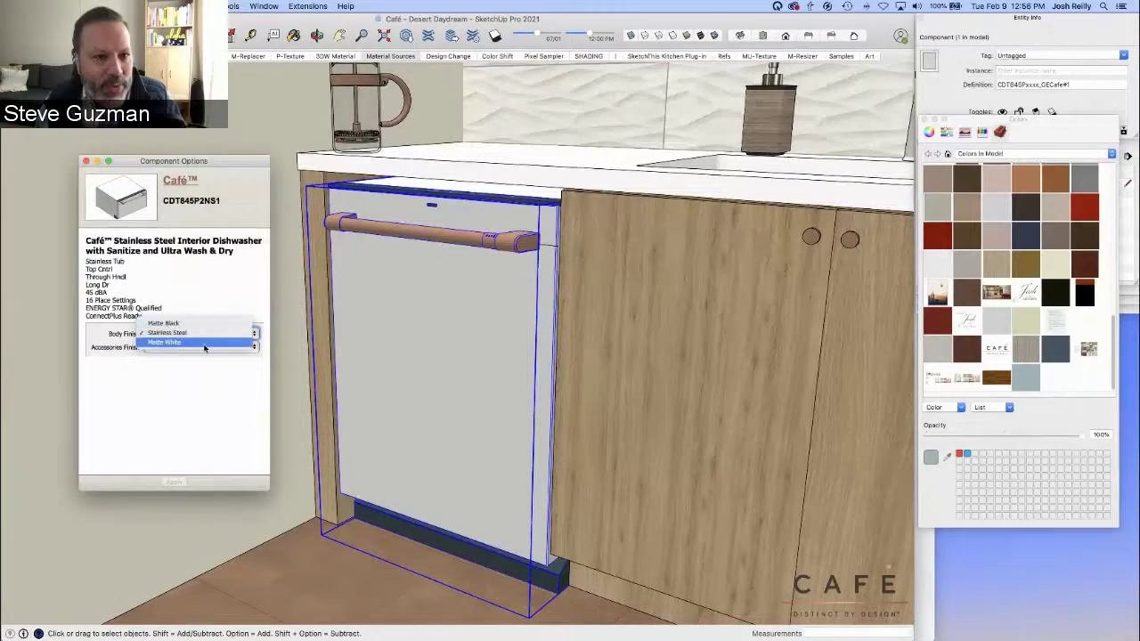
pyautogui.click(204, 343)
pyautogui.click(189, 346)
pyautogui.click(189, 338)
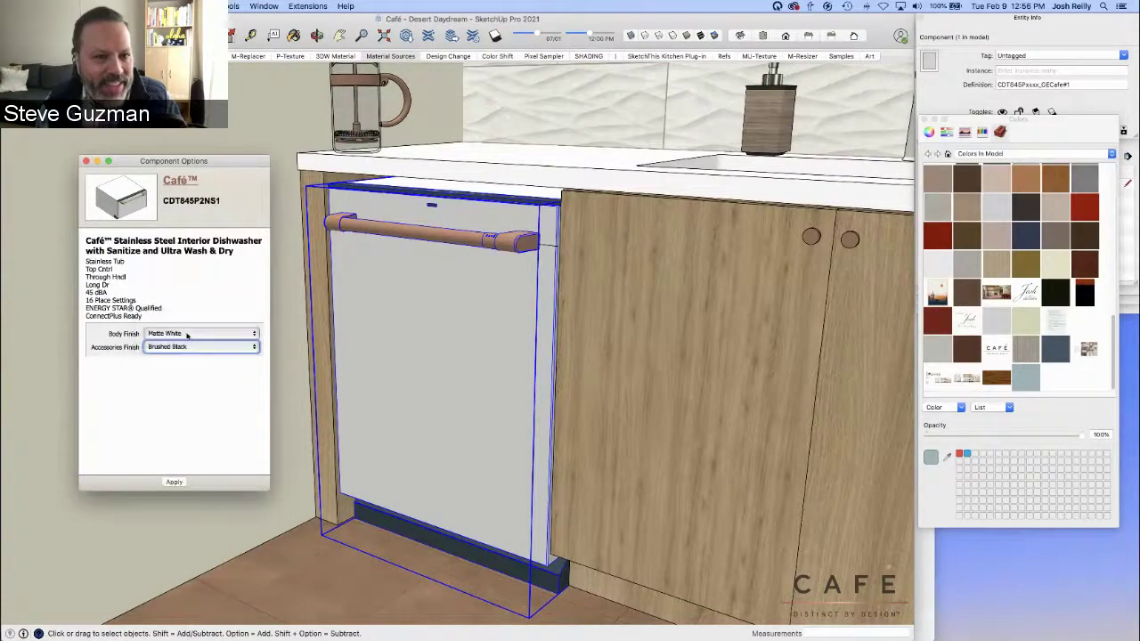
pyautogui.click(189, 333)
pyautogui.click(189, 322)
pyautogui.click(172, 483)
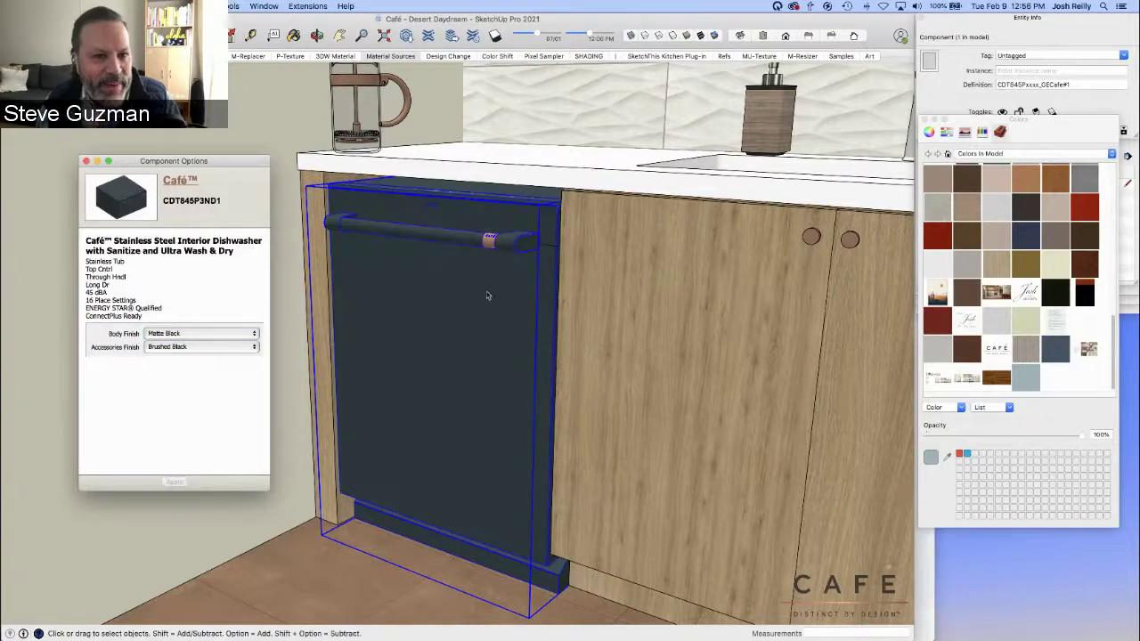
# Examine the dishwasher's handle, Café badge and top control strip up close
pyautogui.scroll(-3, 488, 295)
pyautogui.moveTo(406, 129); pyautogui.dragTo(529, 227, button='middle')
pyautogui.scroll(5, 528, 227)
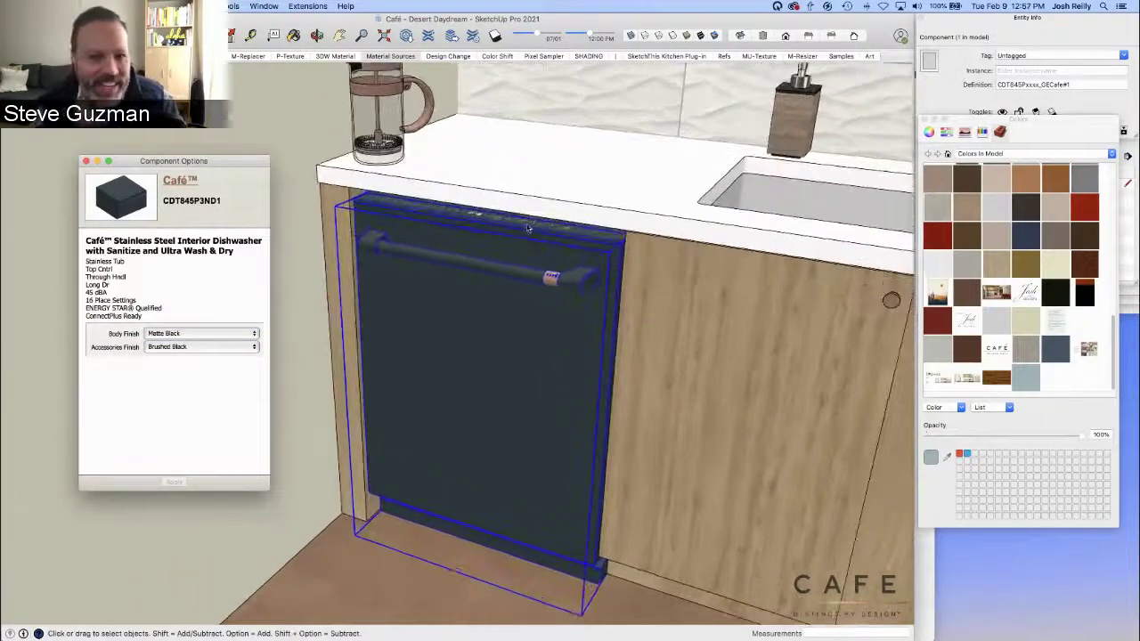
pyautogui.scroll(5, 527, 228)
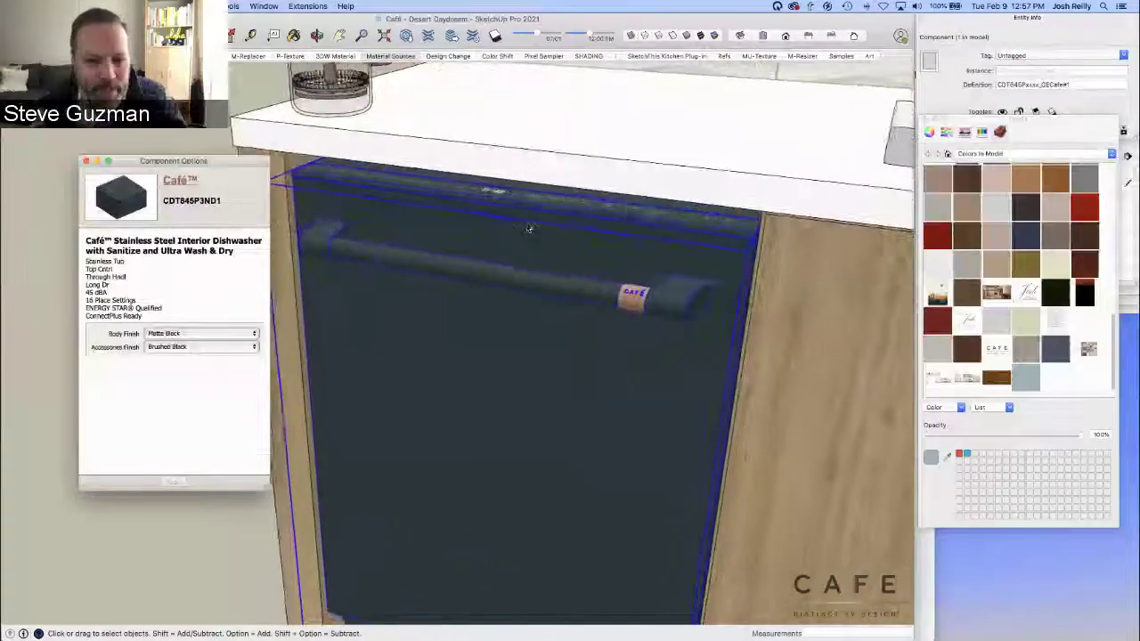
pyautogui.scroll(2, 526, 229)
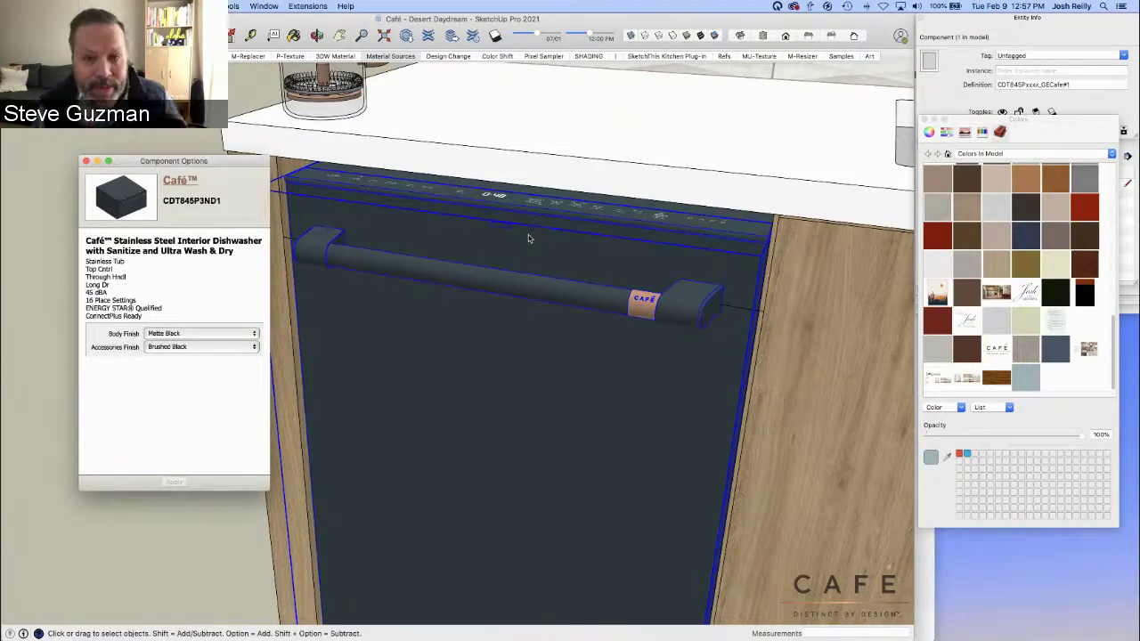
# Return to the Material Sources scene, close the component options, and move the Café coffee mug onto the coffee ring on the document
pyautogui.click(410, 57)
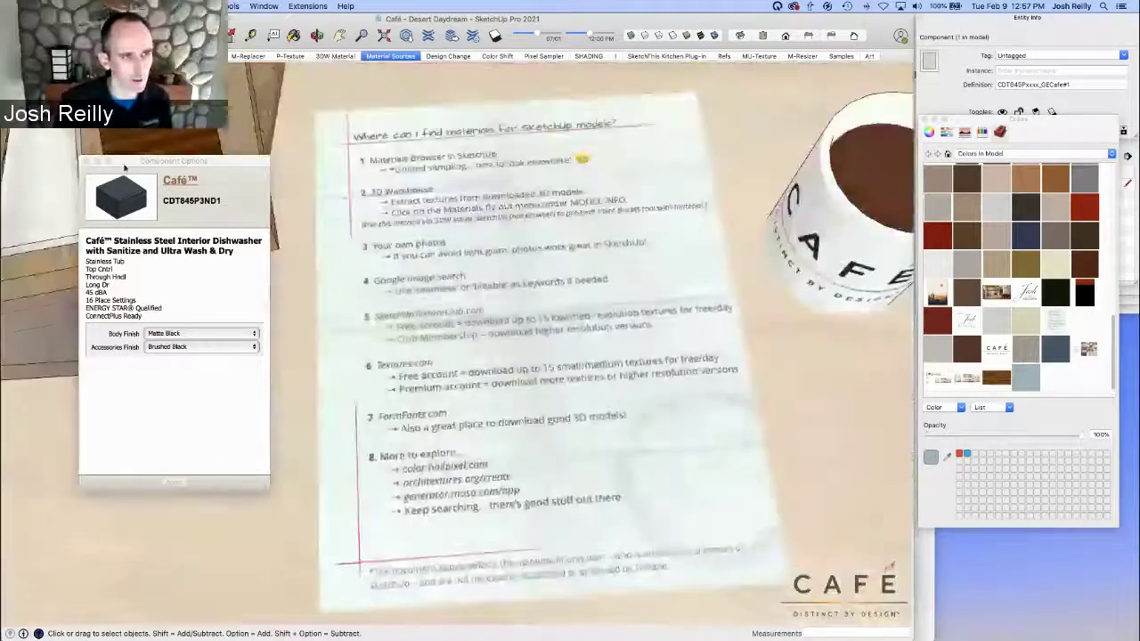
pyautogui.click(87, 162)
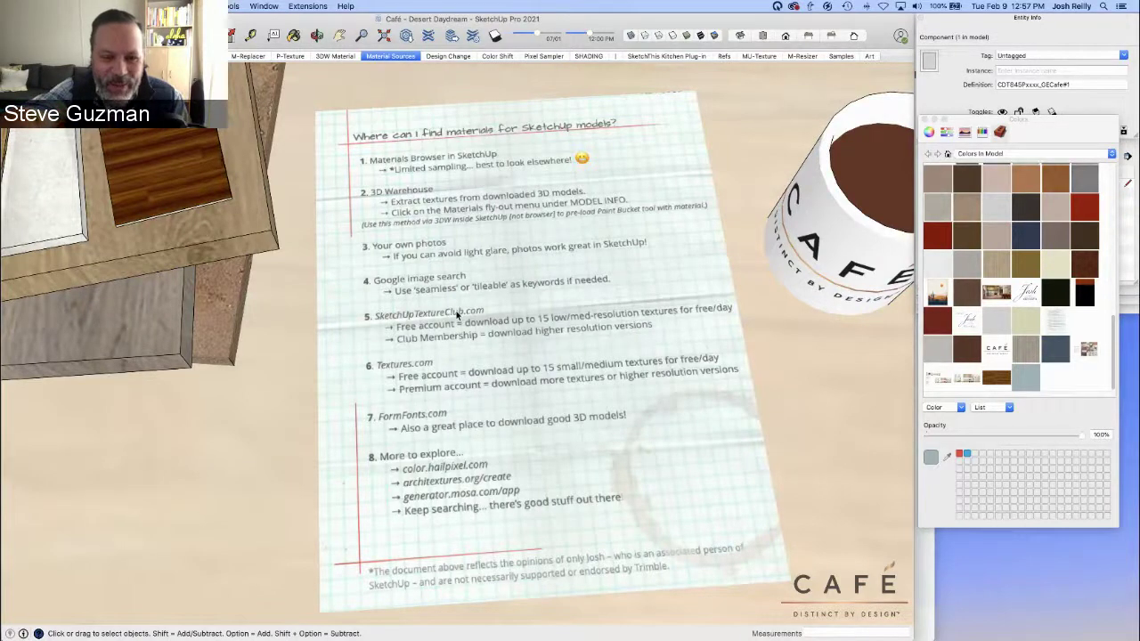
pyautogui.click(845, 276)
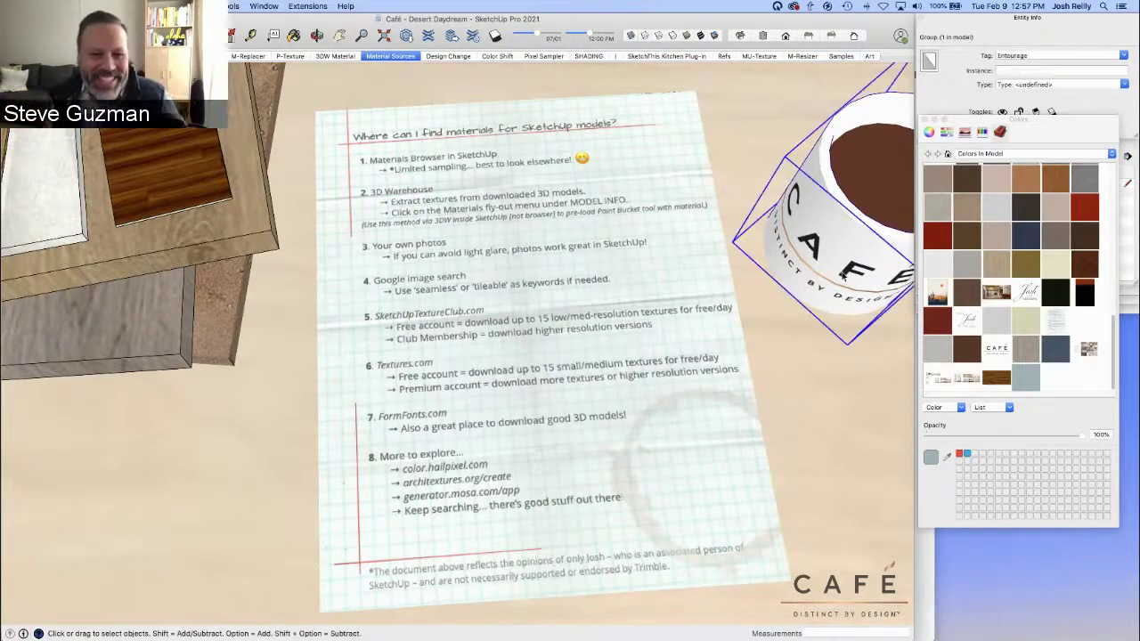
pyautogui.press('m')
pyautogui.click(876, 348)
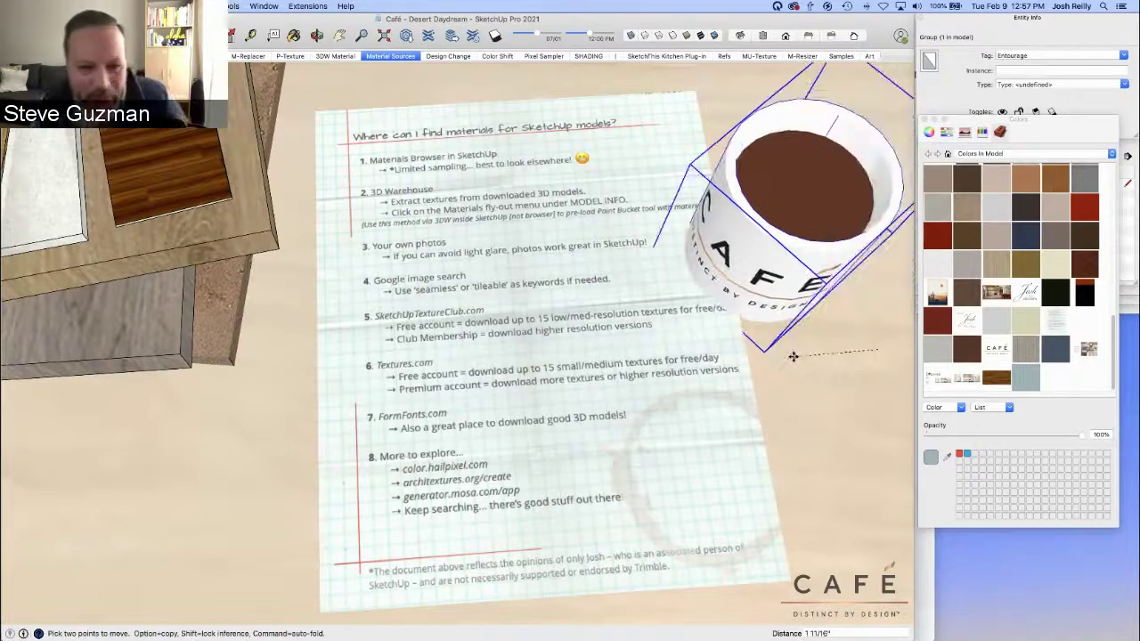
pyautogui.click(847, 521)
pyautogui.moveTo(722, 453); pyautogui.dragTo(729, 201, button='middle')
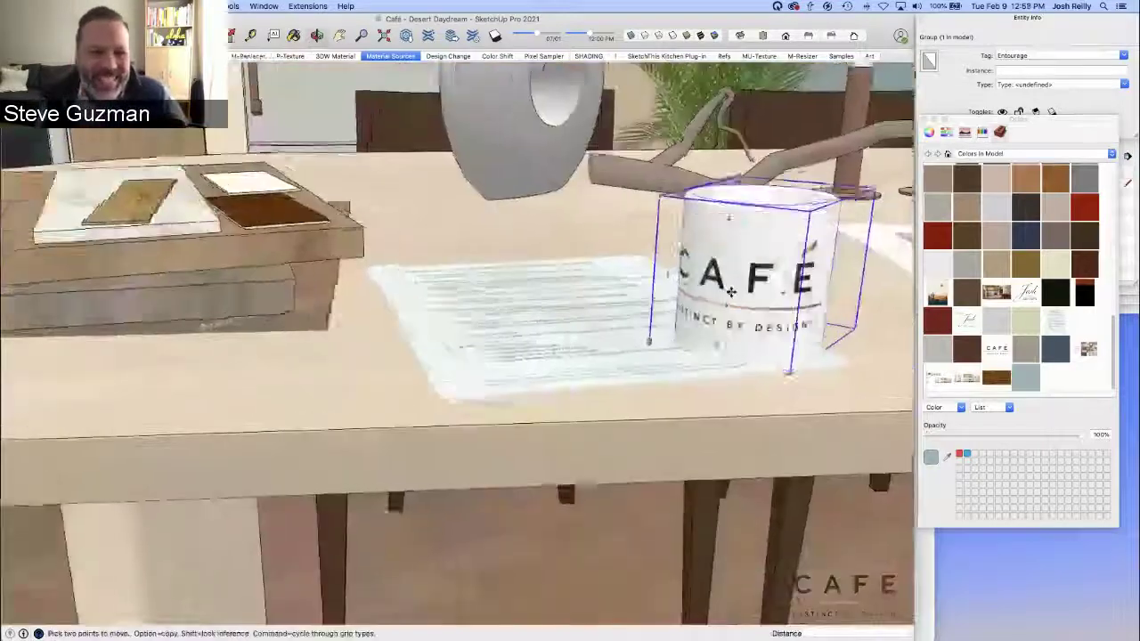
pyautogui.press('space')
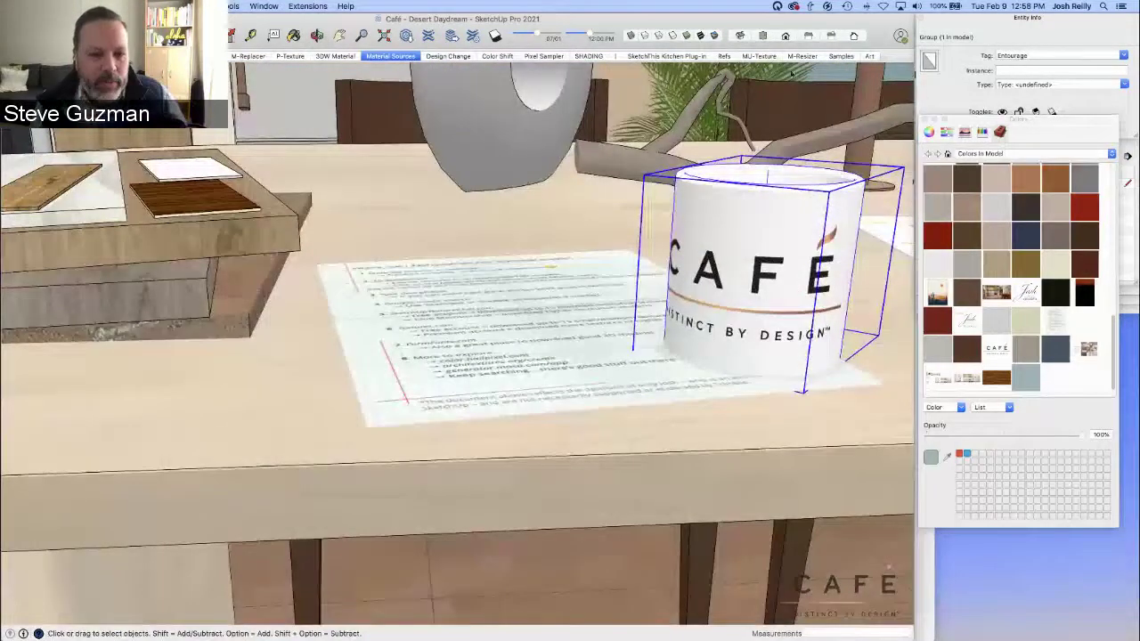
pyautogui.click(822, 73)
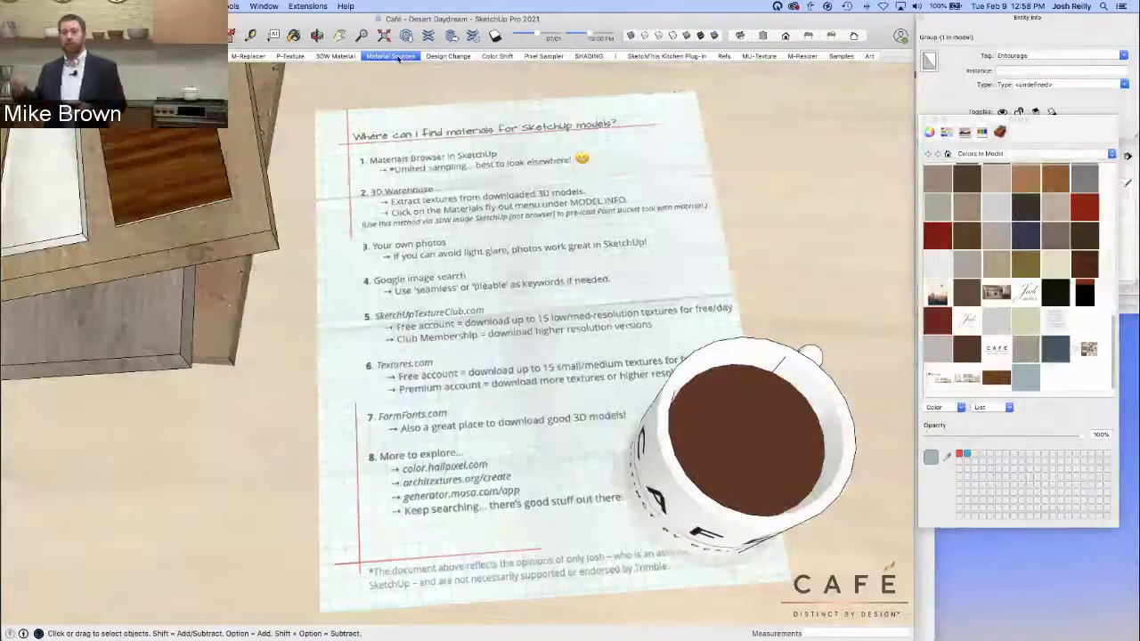
# Delete the dark wood sample from the stack of material samples beside the document
pyautogui.click(213, 190)
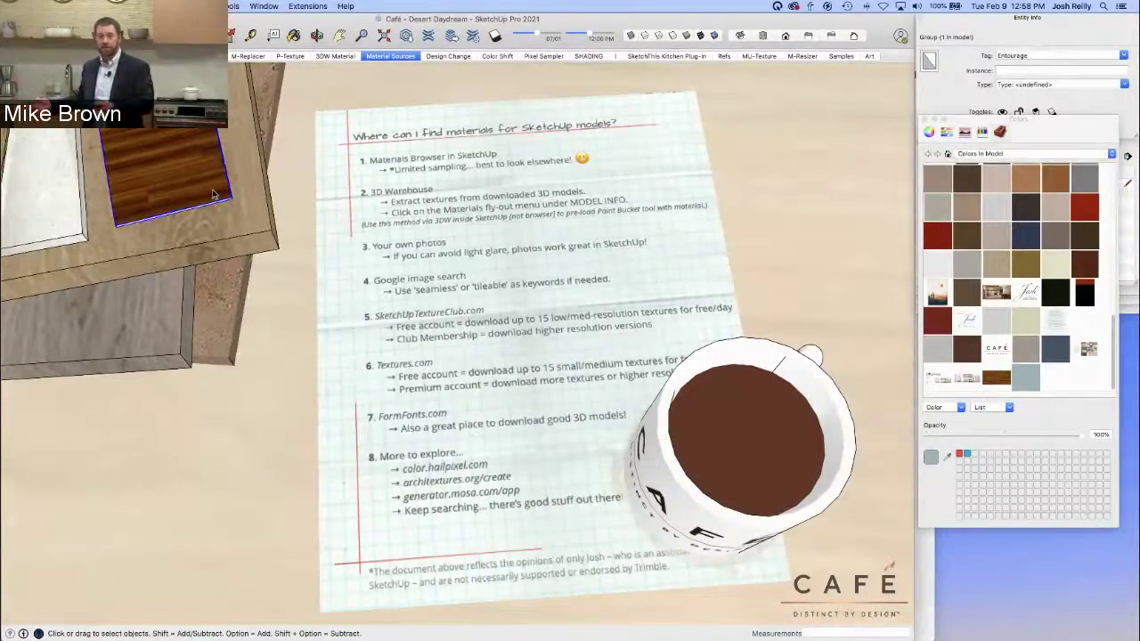
pyautogui.press('Delete')
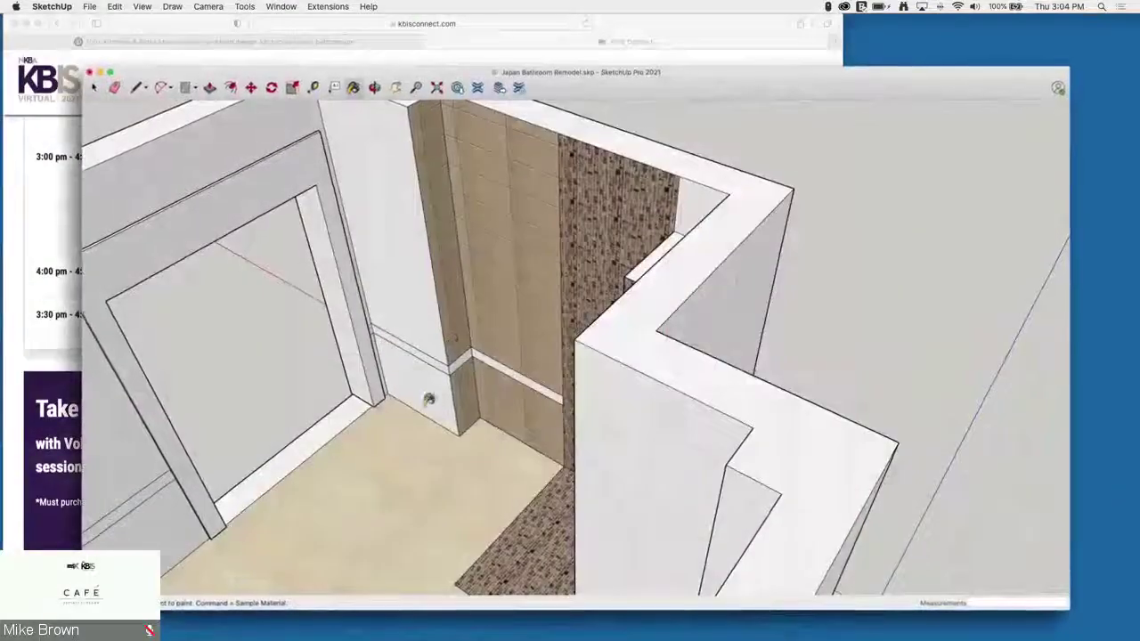
# In the Japan Bathroom Remodel model, paint the lower wall section beside the doorway and stretch the red lattice panel toward the mosaic-tiled wall
pyautogui.click(430, 398)
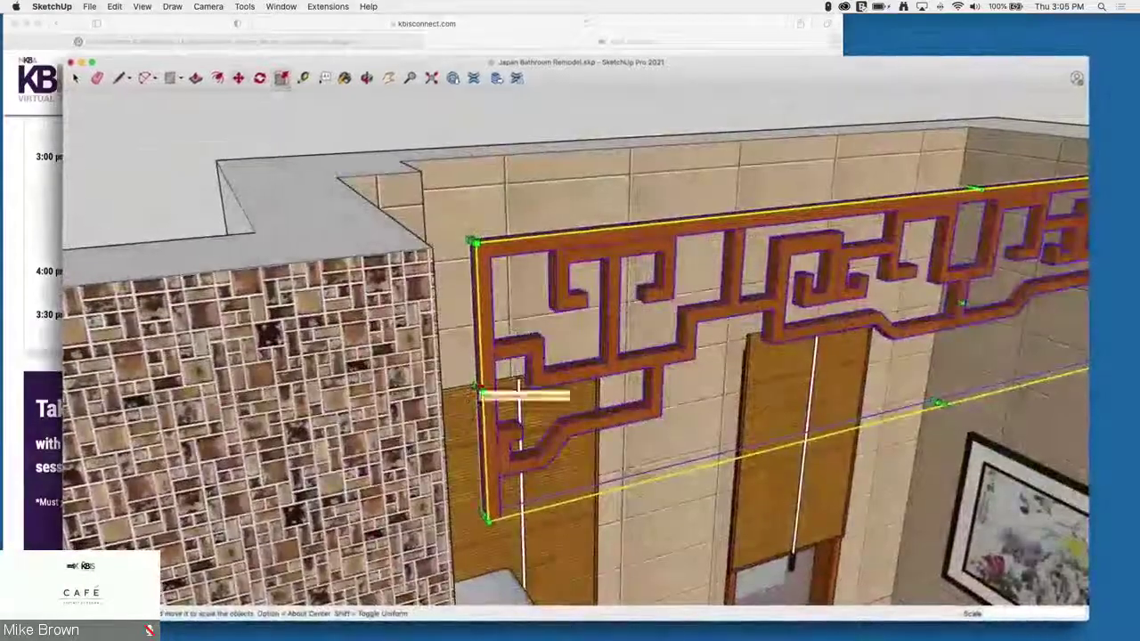
pyautogui.moveTo(478, 390); pyautogui.dragTo(438, 397)
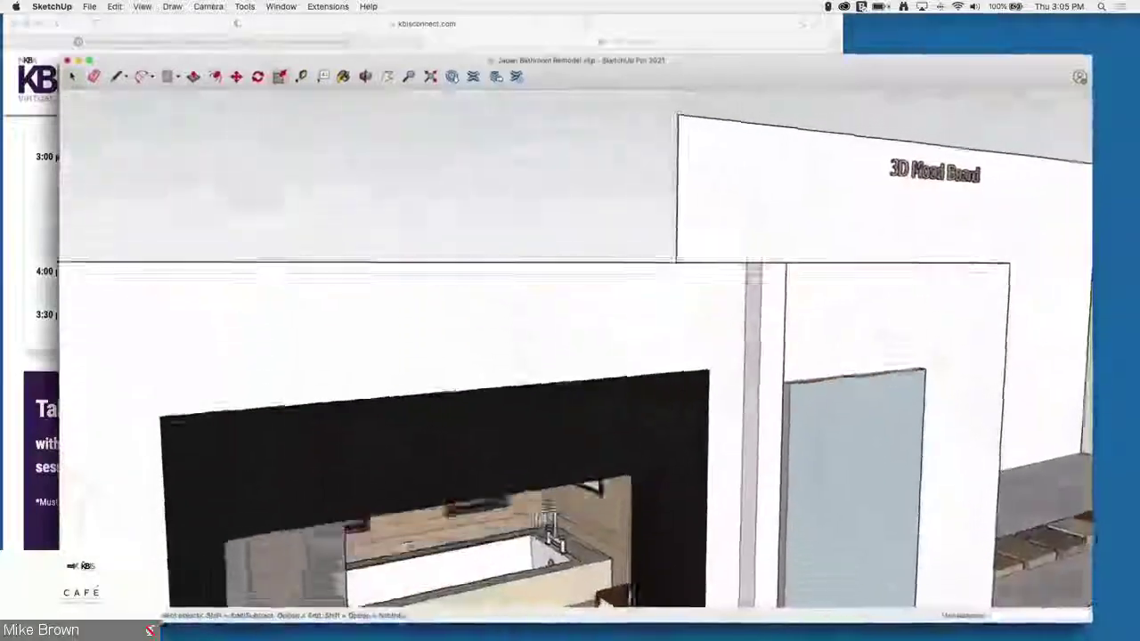